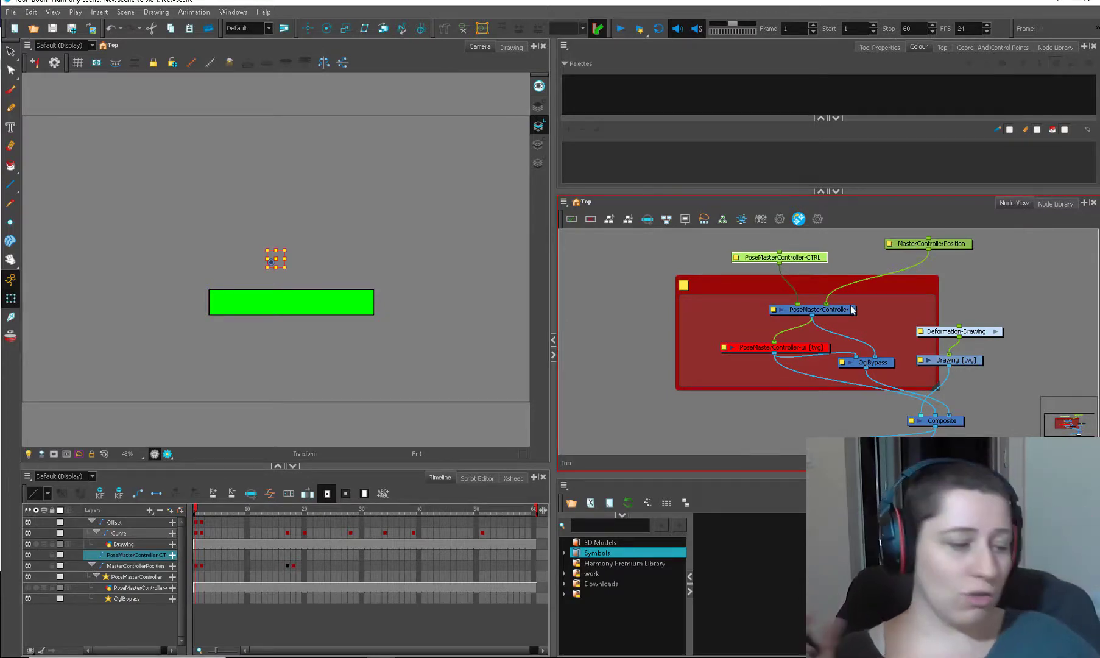
click(872, 311)
drag(819, 309, 822, 308)
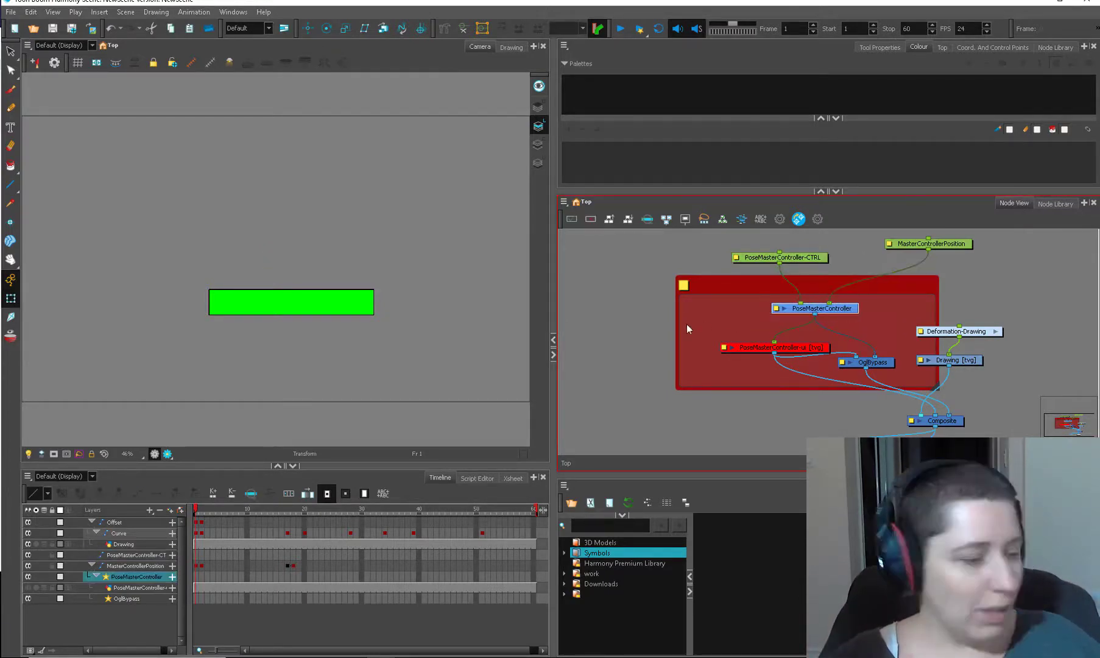
key(shift+F11)
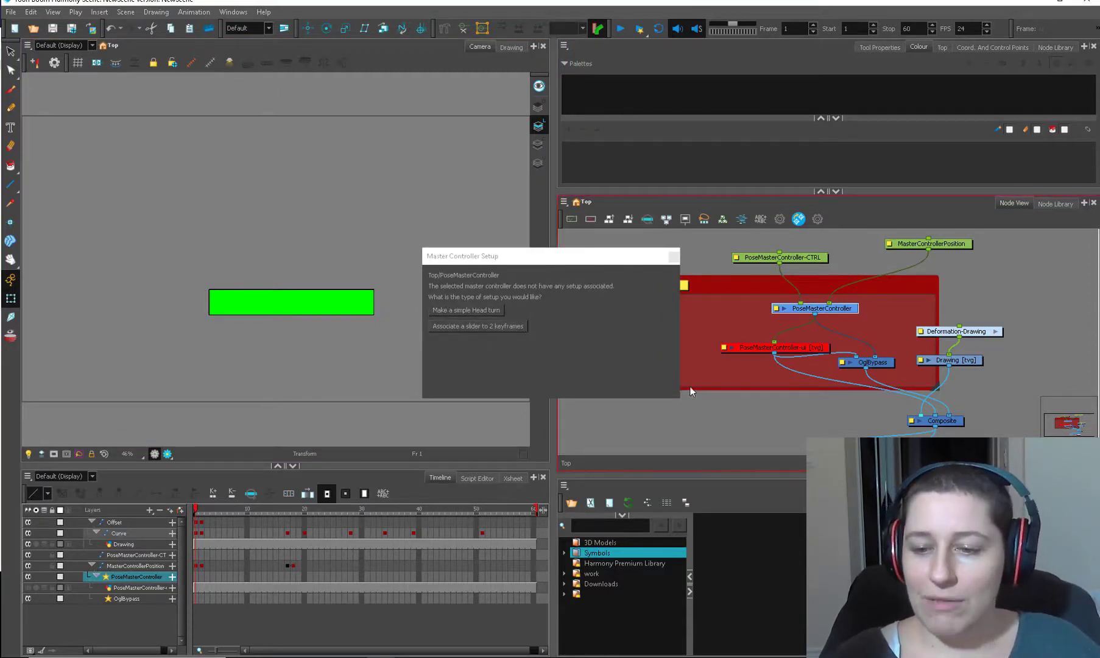
click(674, 257)
Step: Compare the deformed green drawing's poses on the first two frames of the timeline
drag(950, 360, 963, 358)
drag(197, 509, 196, 509)
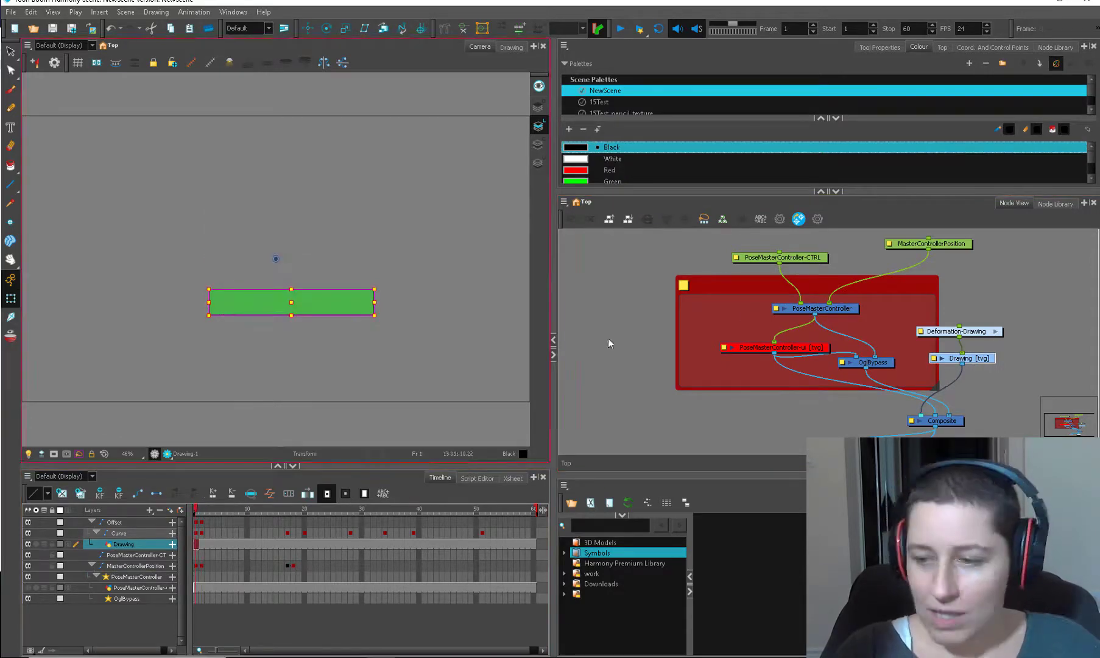
drag(986, 358, 979, 356)
drag(977, 332, 973, 333)
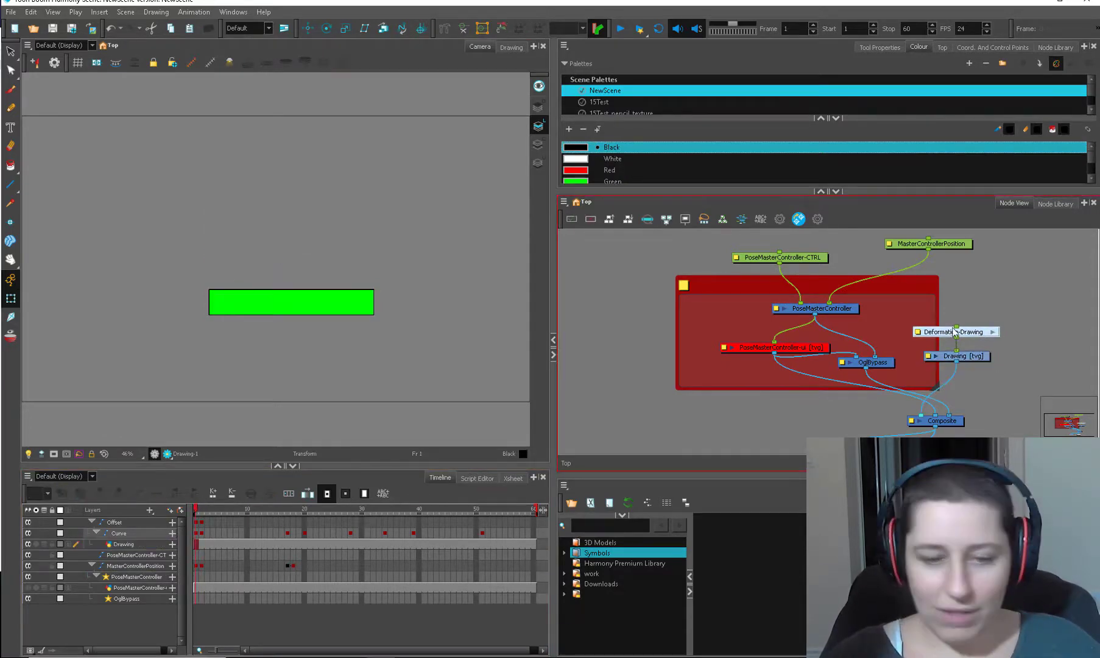
click(203, 509)
drag(204, 511, 196, 512)
Step: Start the Master Controller Setup for the PoseMasterController node and choose to associate a slider to 2 keyframes
click(838, 312)
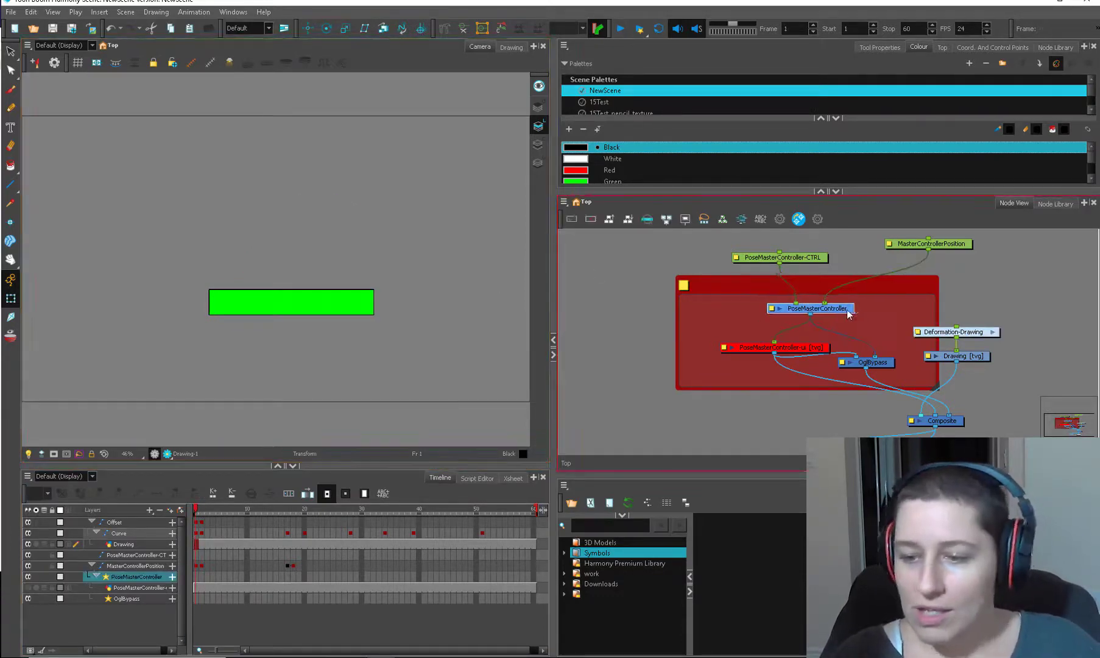
key(shift+e)
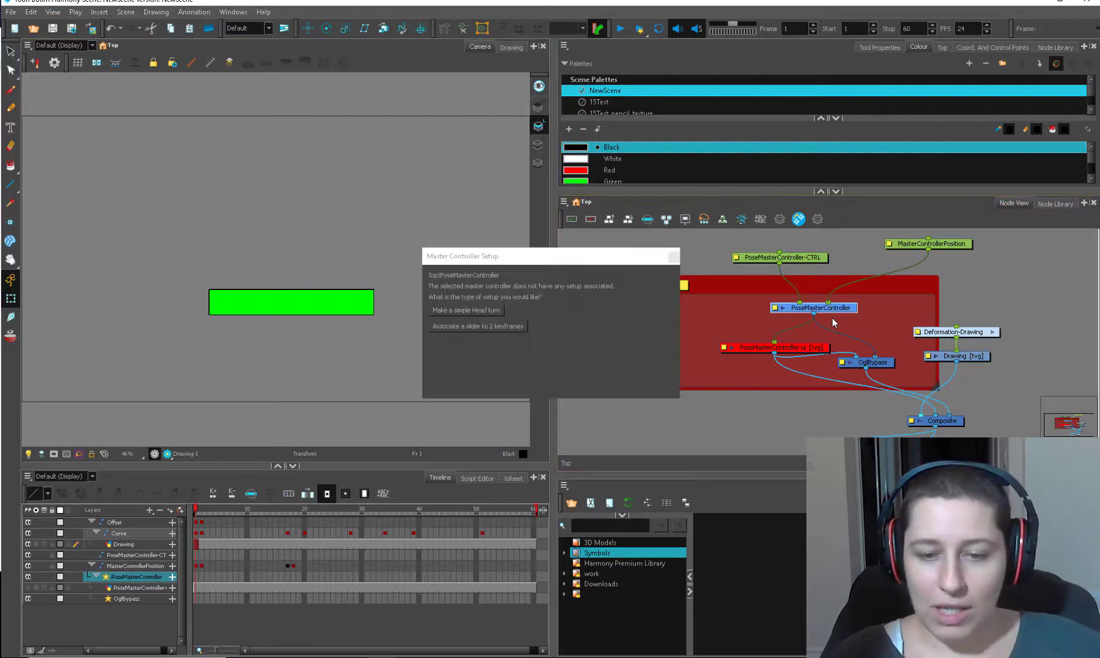
click(487, 327)
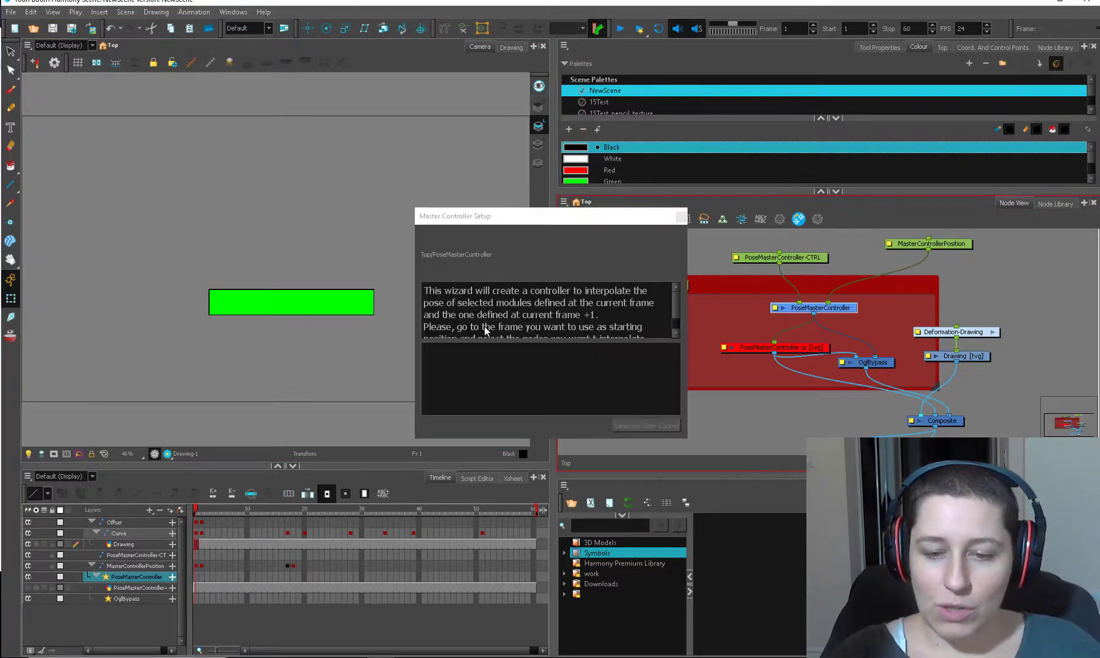
drag(587, 216, 590, 76)
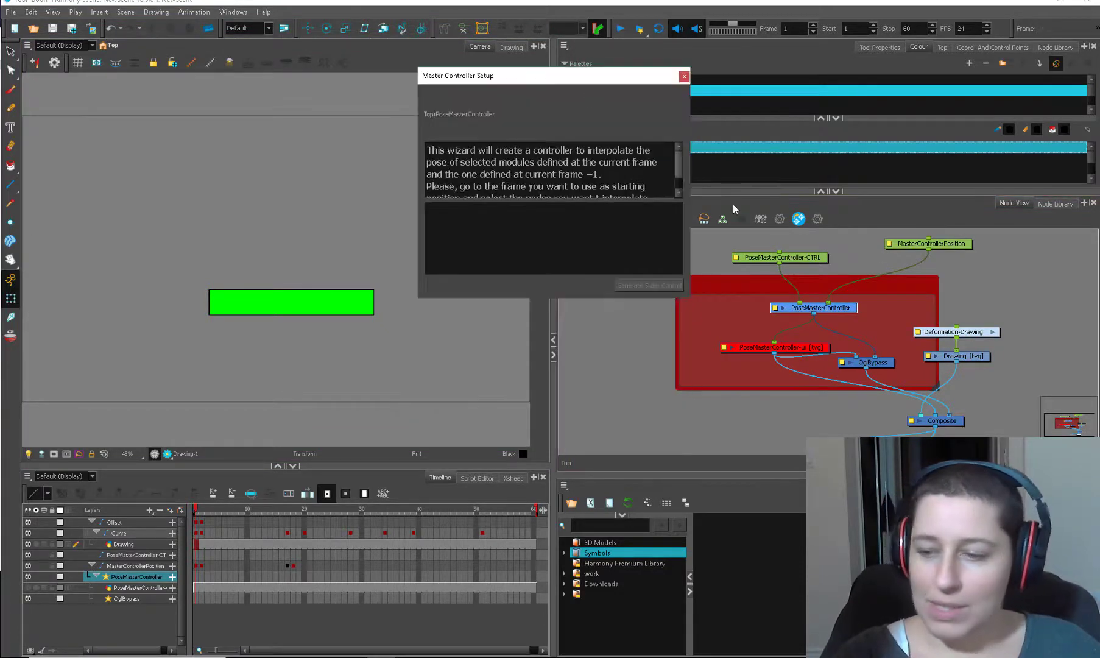
Step: Generate the slider control from the Deformation-Drawing group's poses starting at frame 1, and select the PoseMasterController node
click(977, 334)
ctrl+click(962, 355)
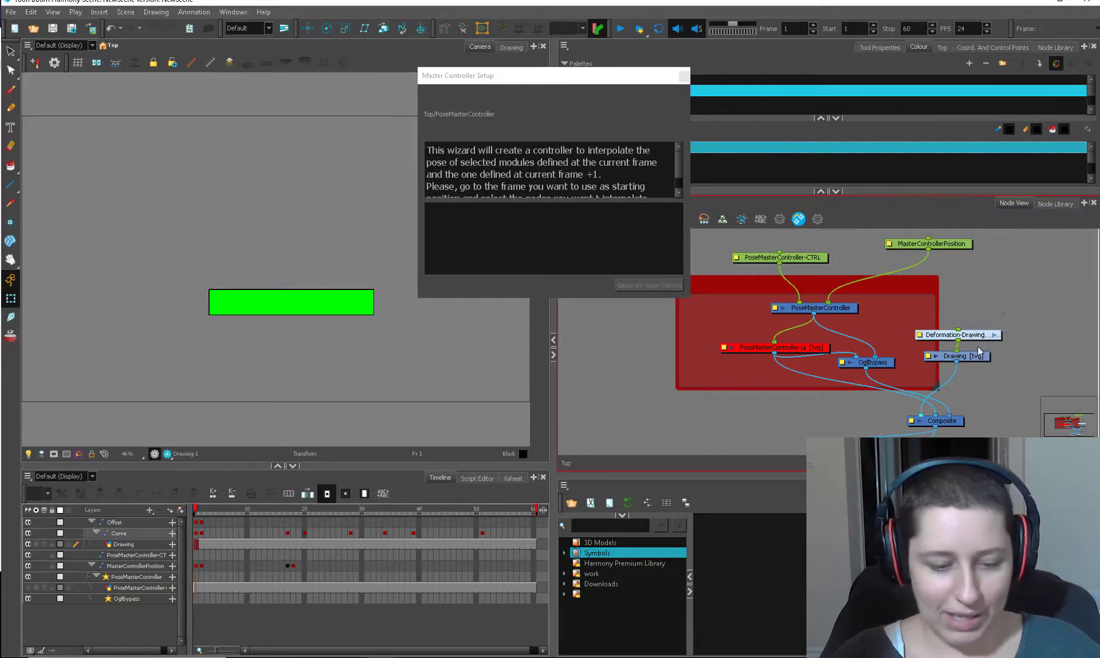
click(201, 513)
click(197, 539)
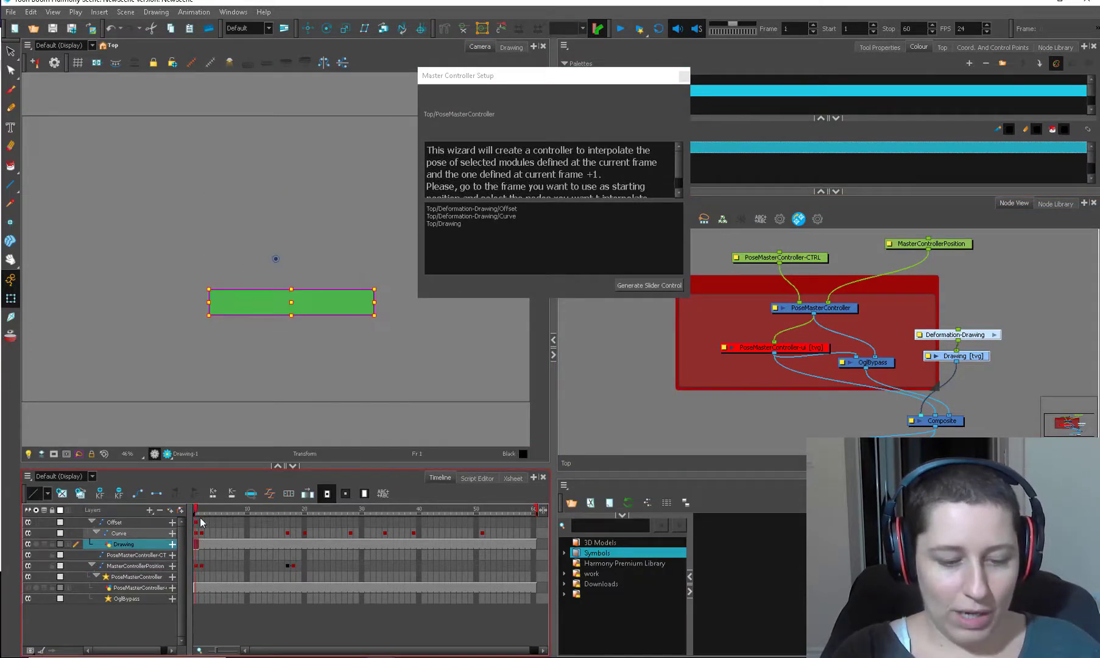
click(197, 533)
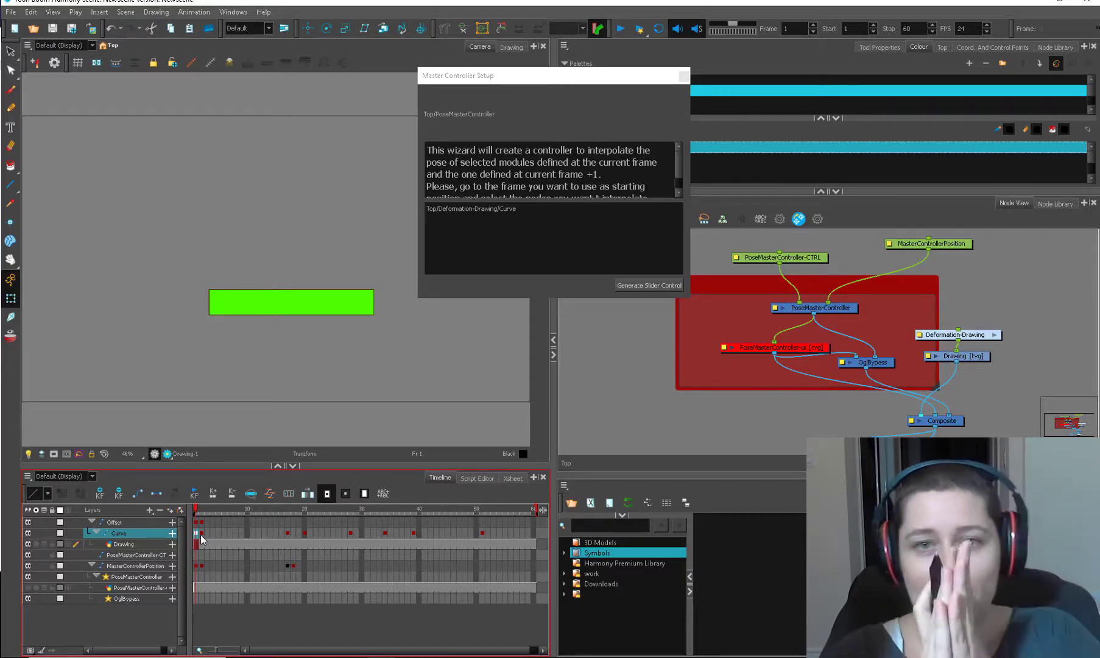
click(977, 357)
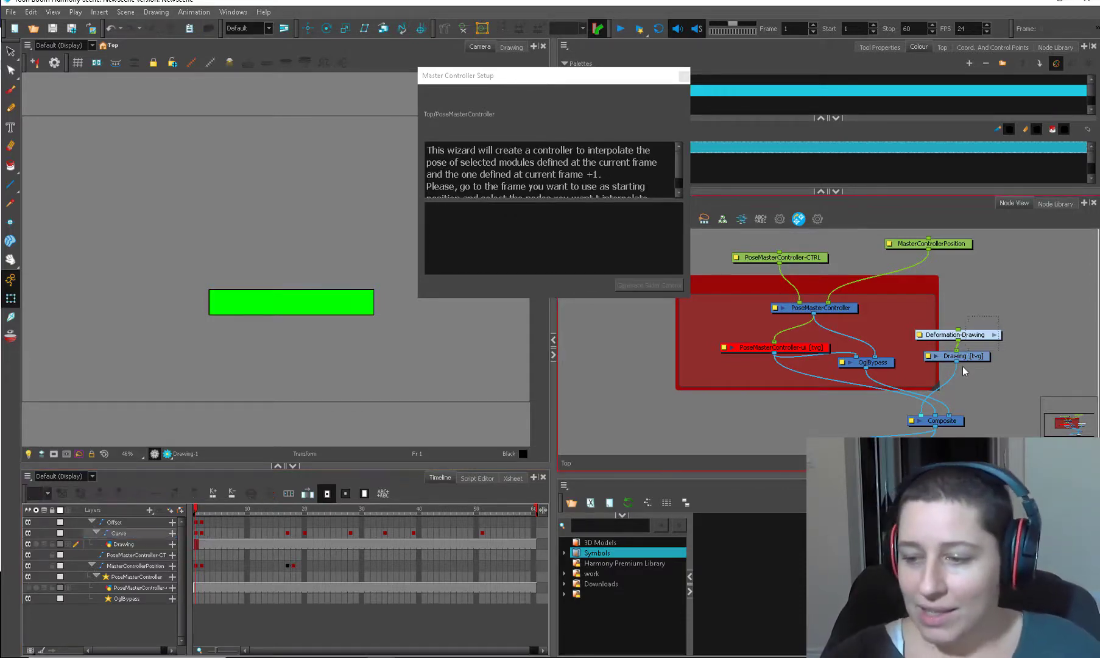
click(995, 337)
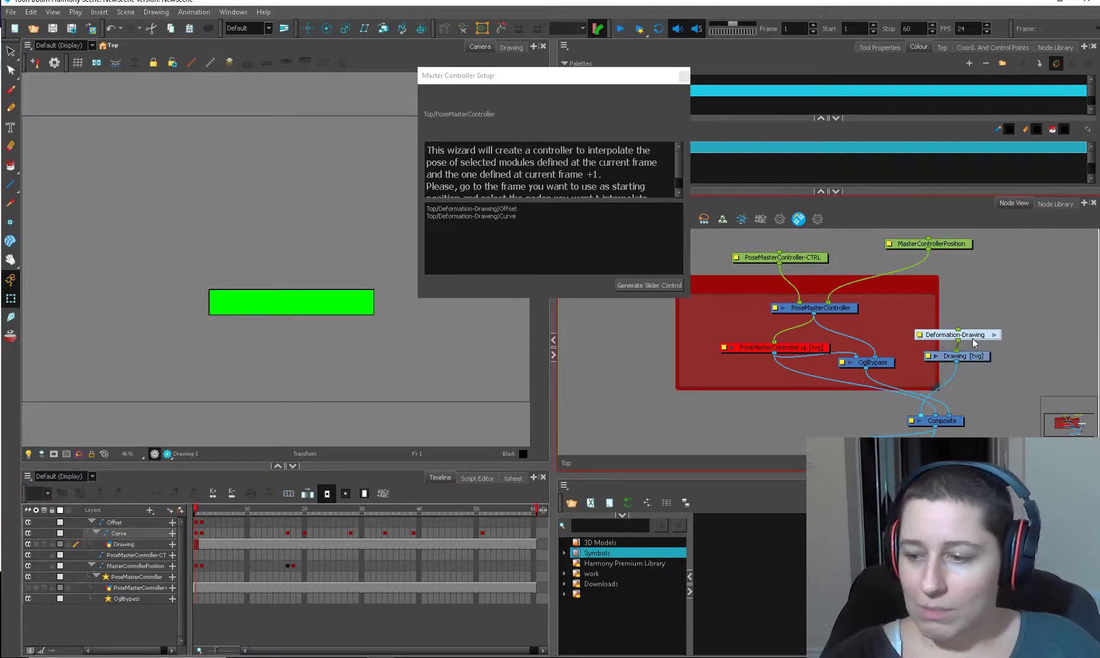
click(650, 286)
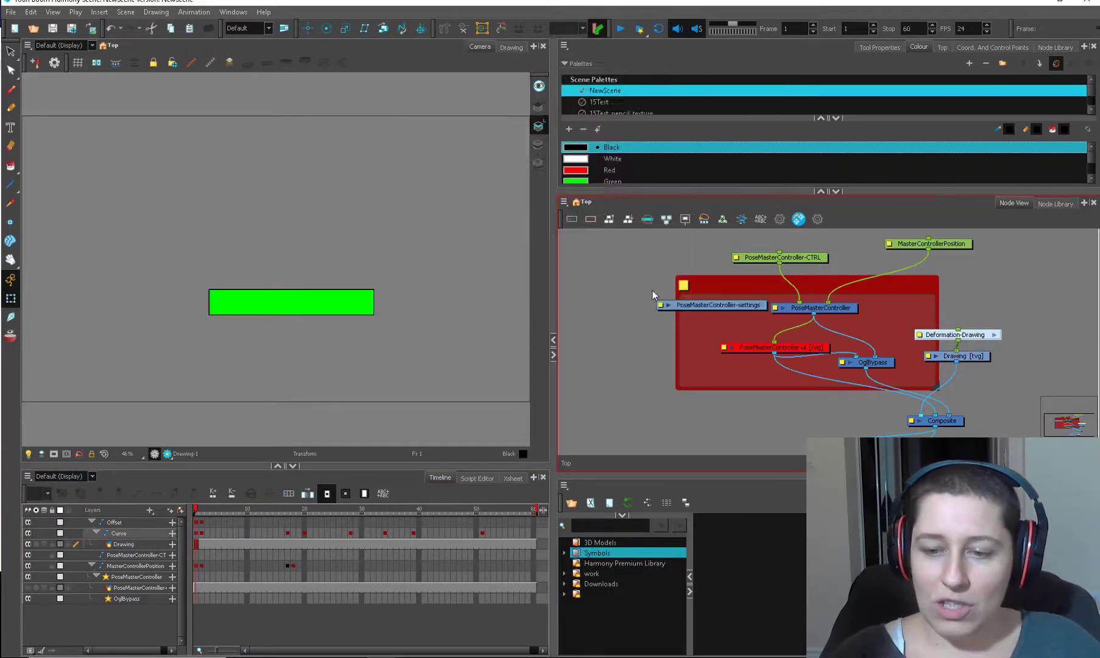
click(816, 307)
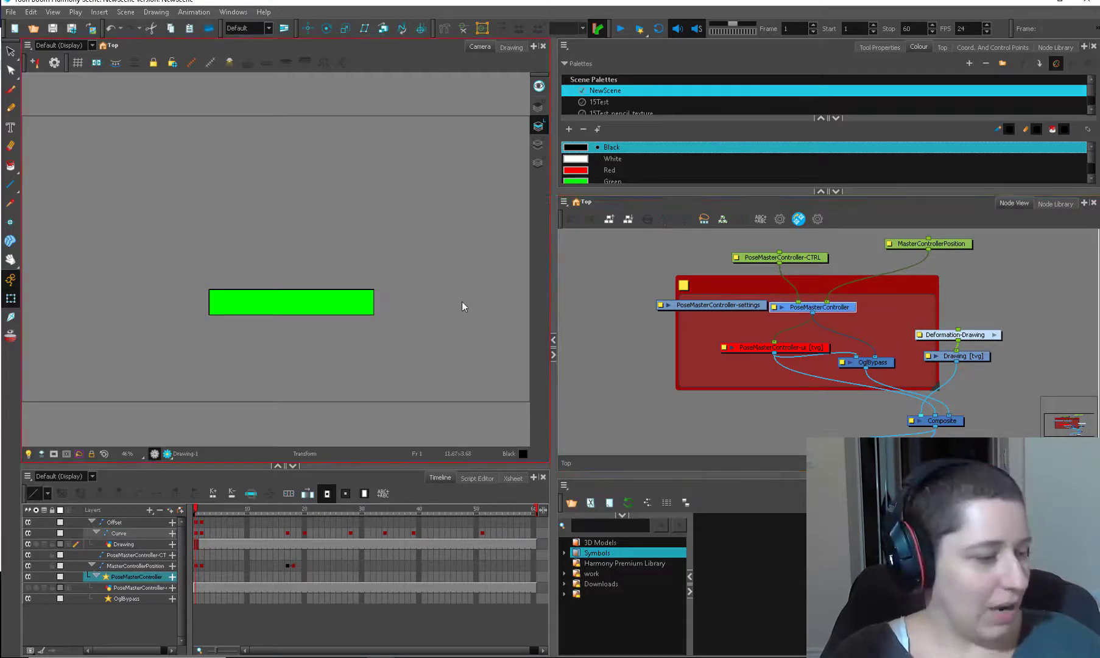
drag(111, 247, 131, 273)
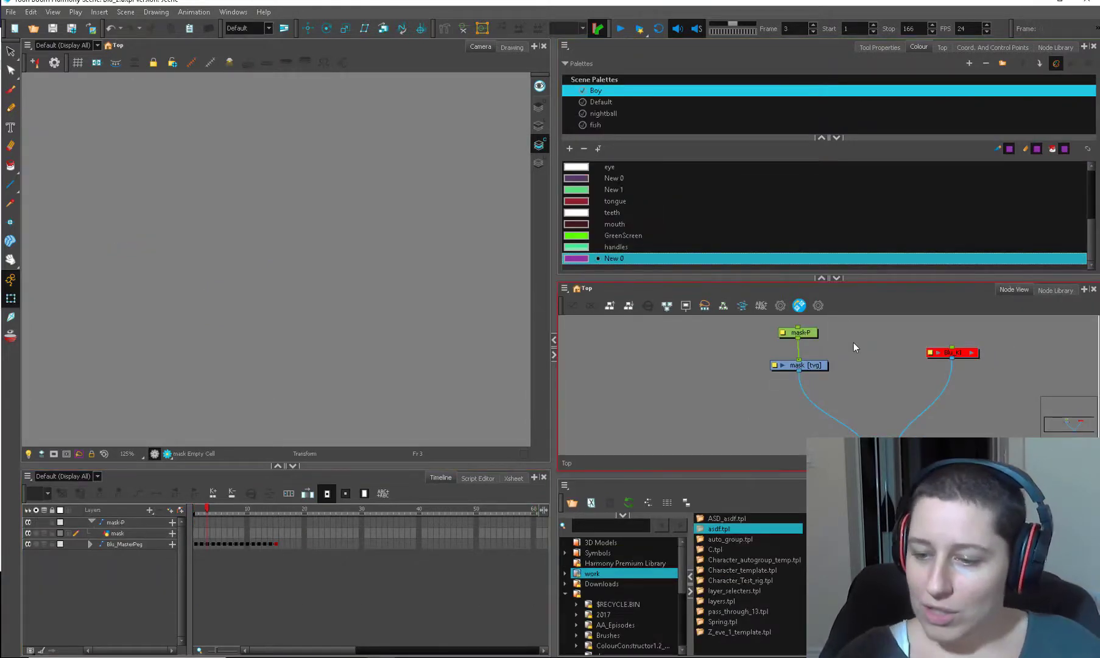
Step: Draw a circle outline on the mask drawing layer at frame 3 with the Ellipse tool and the black New 0 colour
drag(805, 365, 804, 369)
click(581, 226)
key(alt+equal)
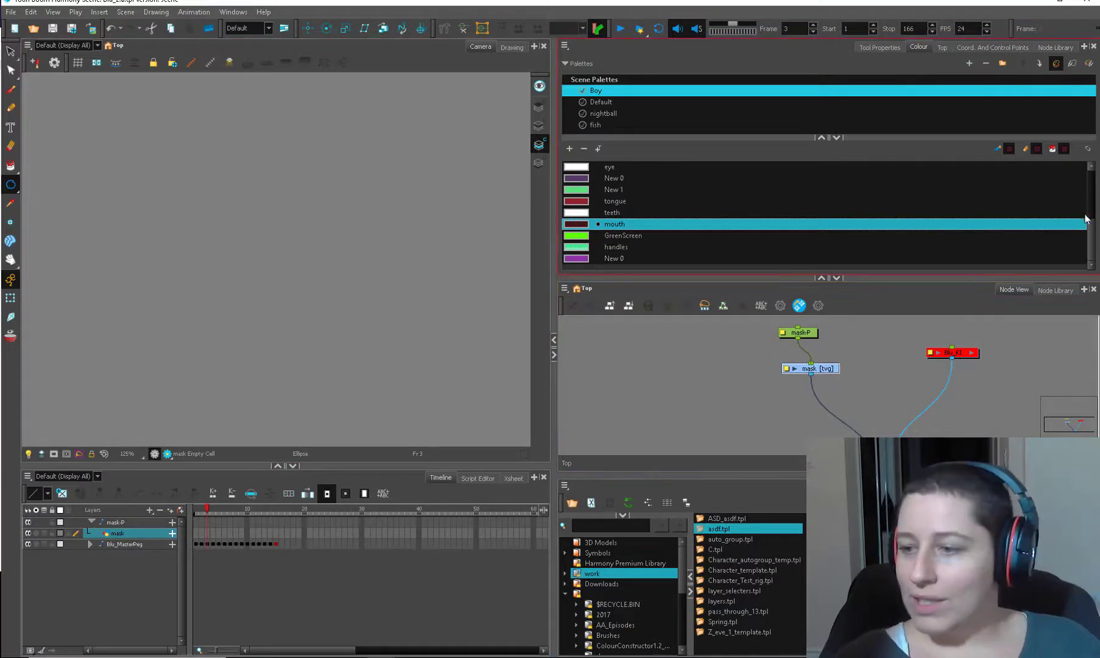
scroll(1088, 218, down, 3)
click(576, 168)
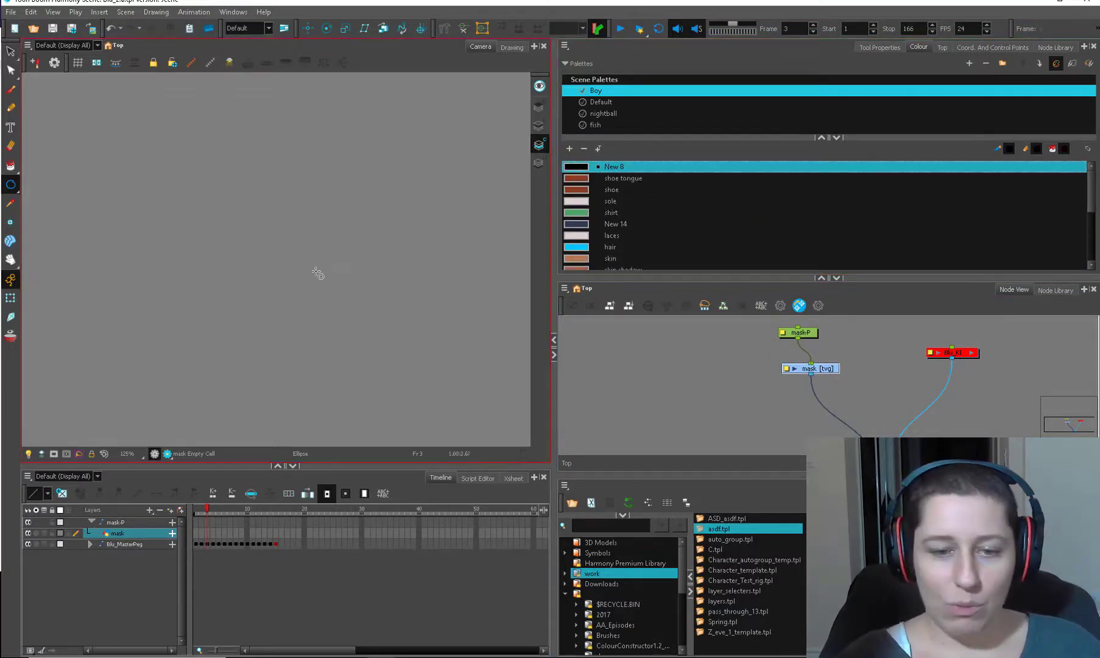
drag(310, 280, 450, 141)
key(alt+s)
click(411, 279)
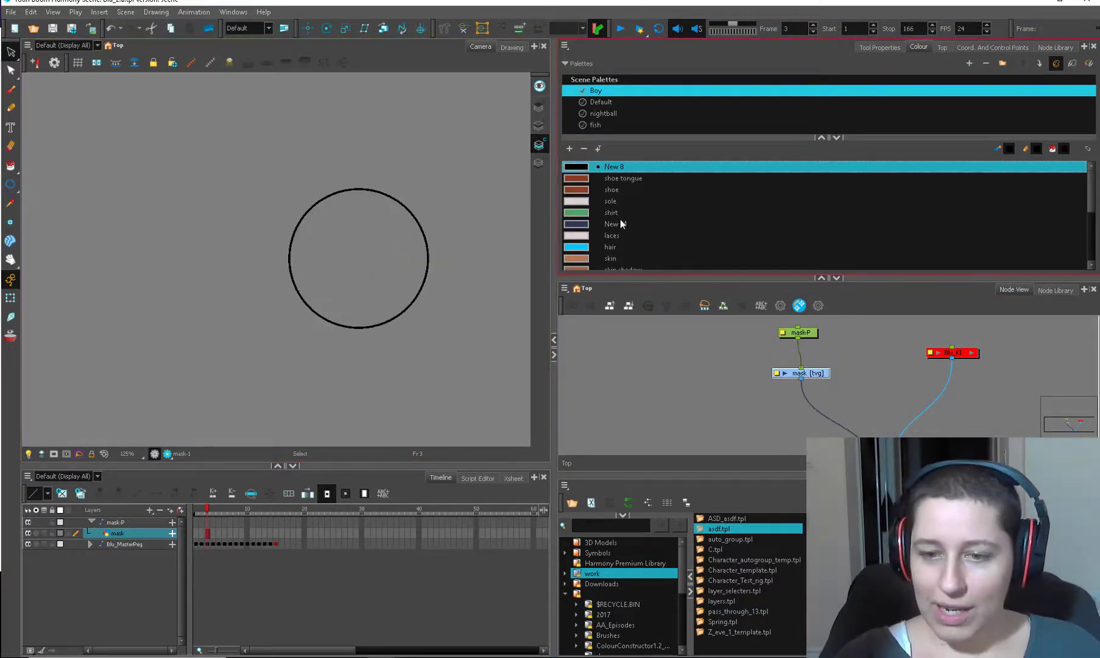
Step: Fill the circle on the mask layer with the GreenScreen colour and leave it deselected
scroll(1061, 209, up, 3)
click(621, 235)
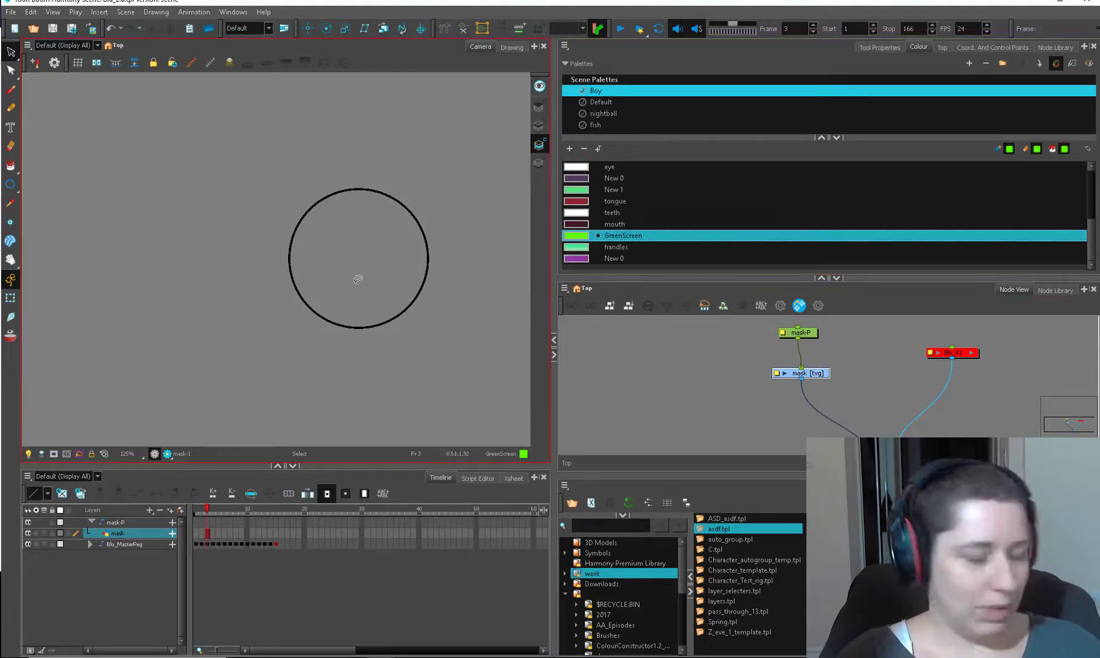
click(356, 279)
click(11, 298)
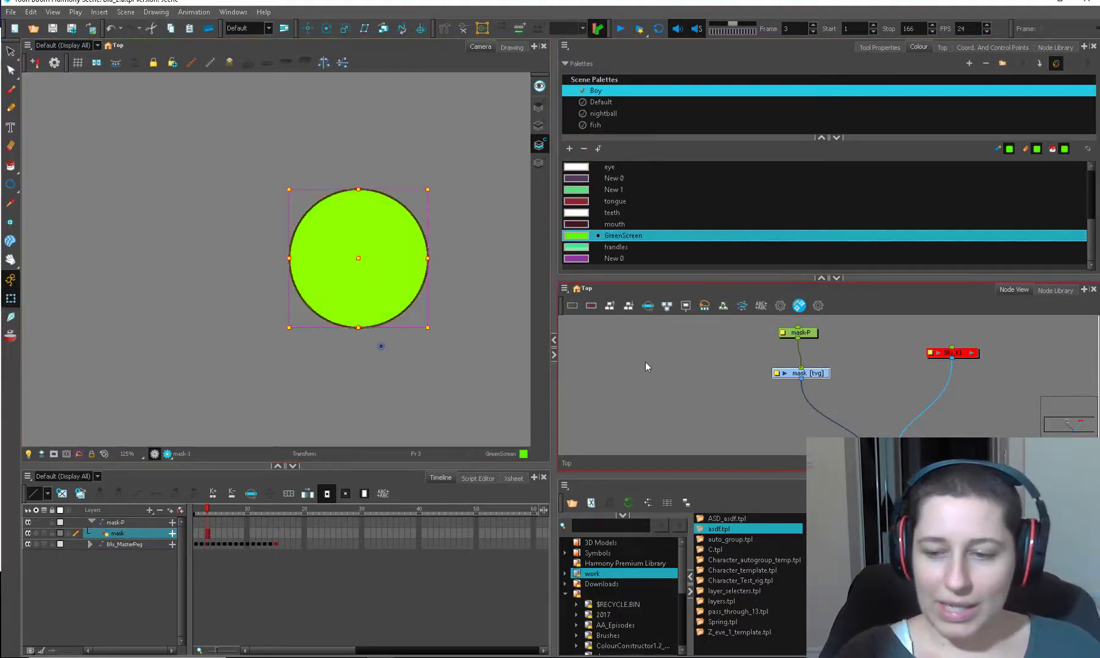
click(172, 325)
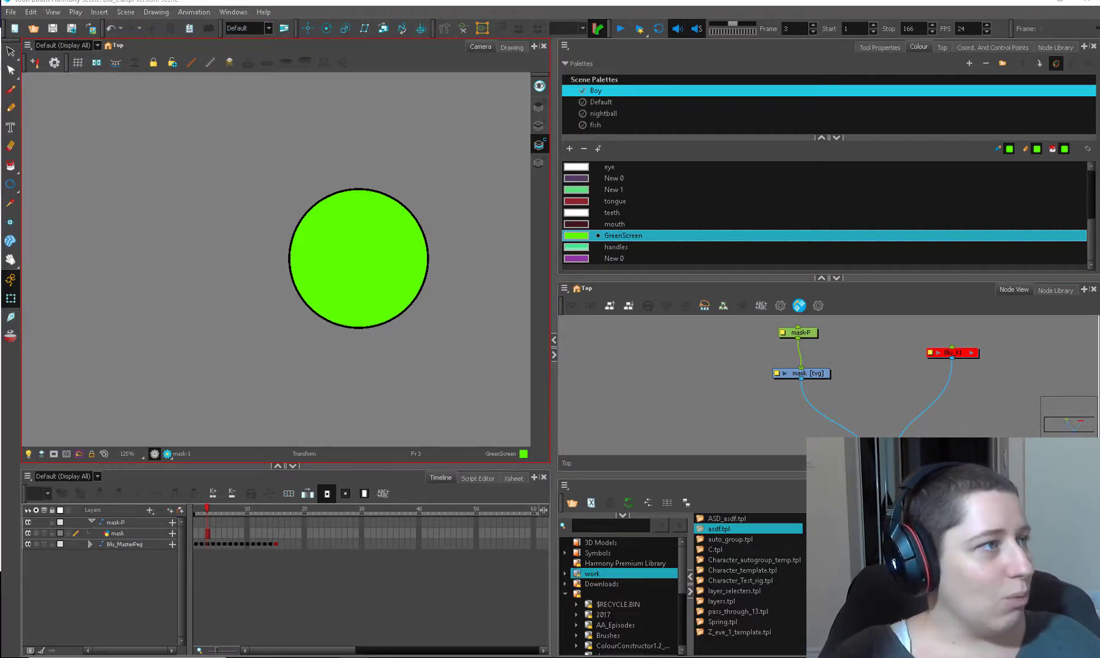
Step: Switch to the browser, look through the Wool and Knitted Fabric textures on textures.com, and return to Harmony
key(alt+Tab)
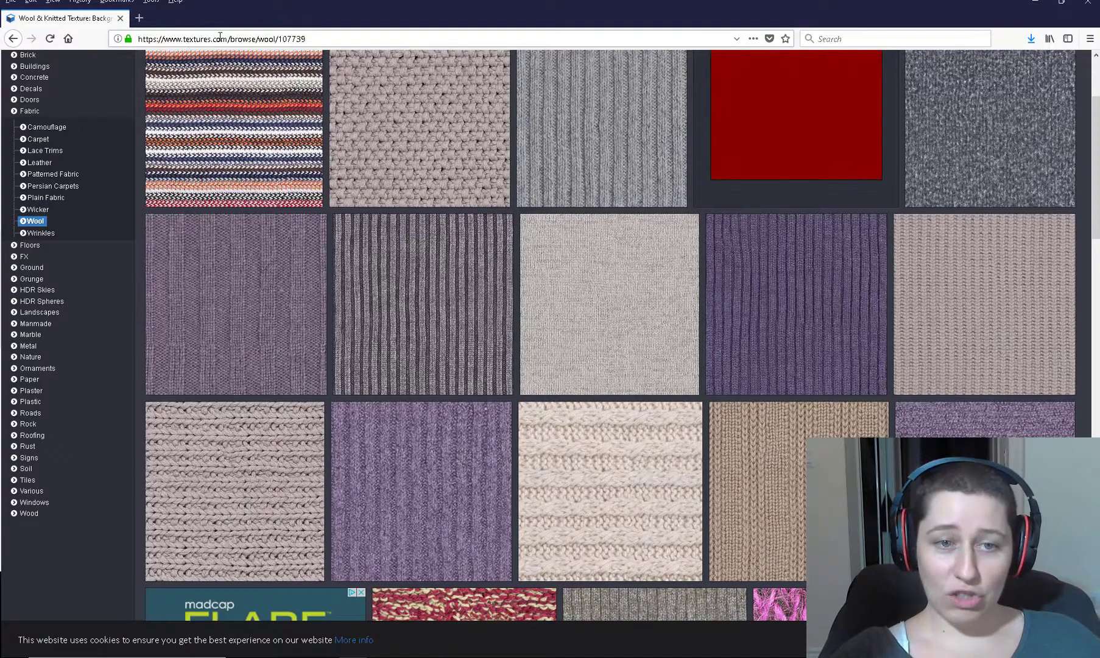
scroll(338, 271, up, 3)
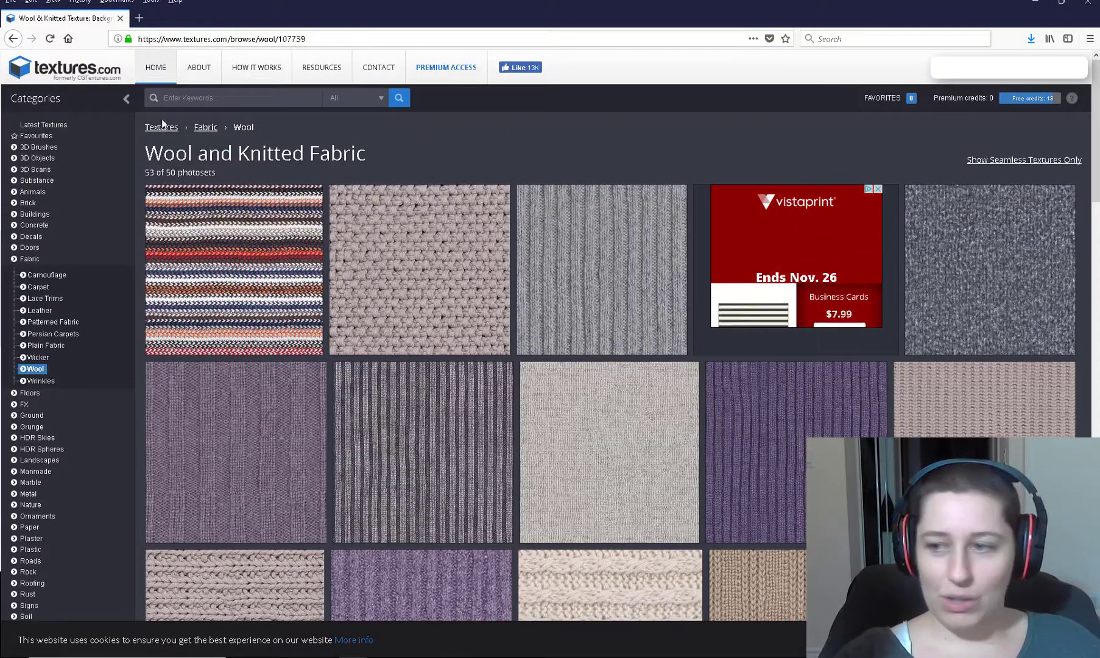
scroll(734, 357, down, 4)
scroll(734, 357, down, 10)
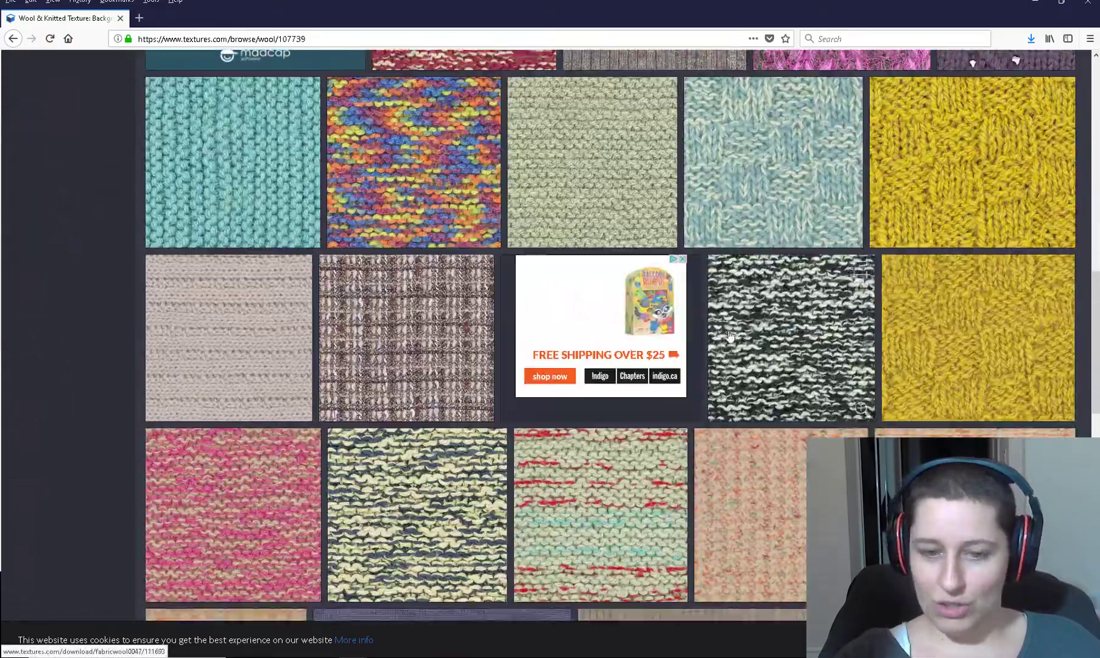
scroll(281, 125, up, 12)
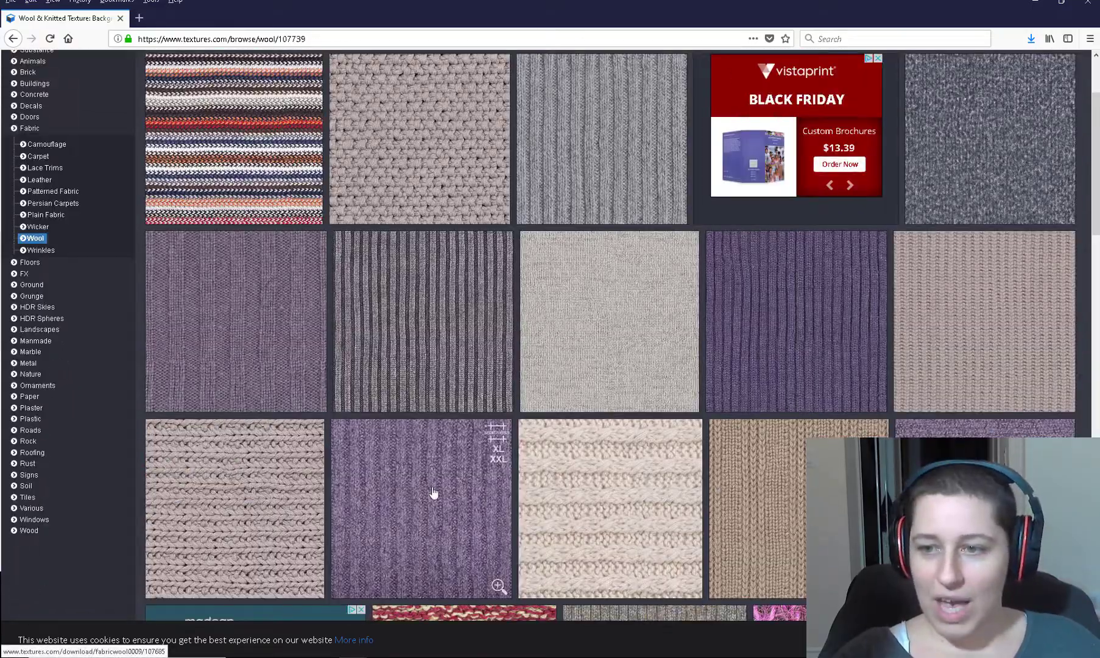
scroll(915, 122, down, 5)
scroll(916, 122, down, 6)
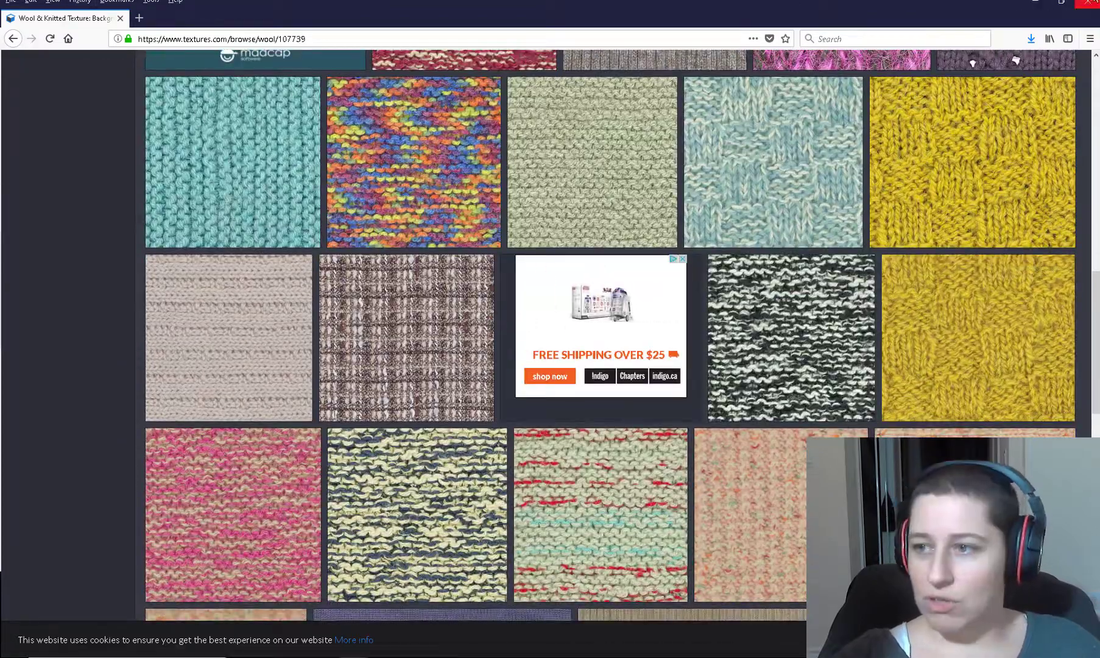
click(1084, 6)
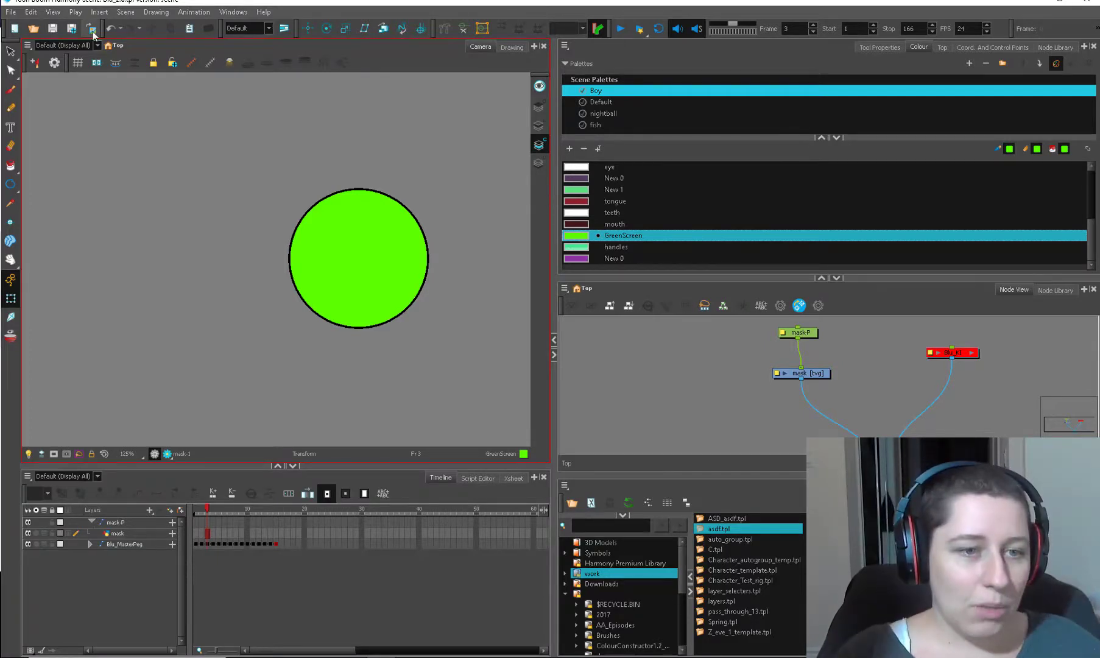
Step: Begin an image import and choose TexturesCom_FabricPatterns0034_M.jpg as the file for a new single layer
click(36, 64)
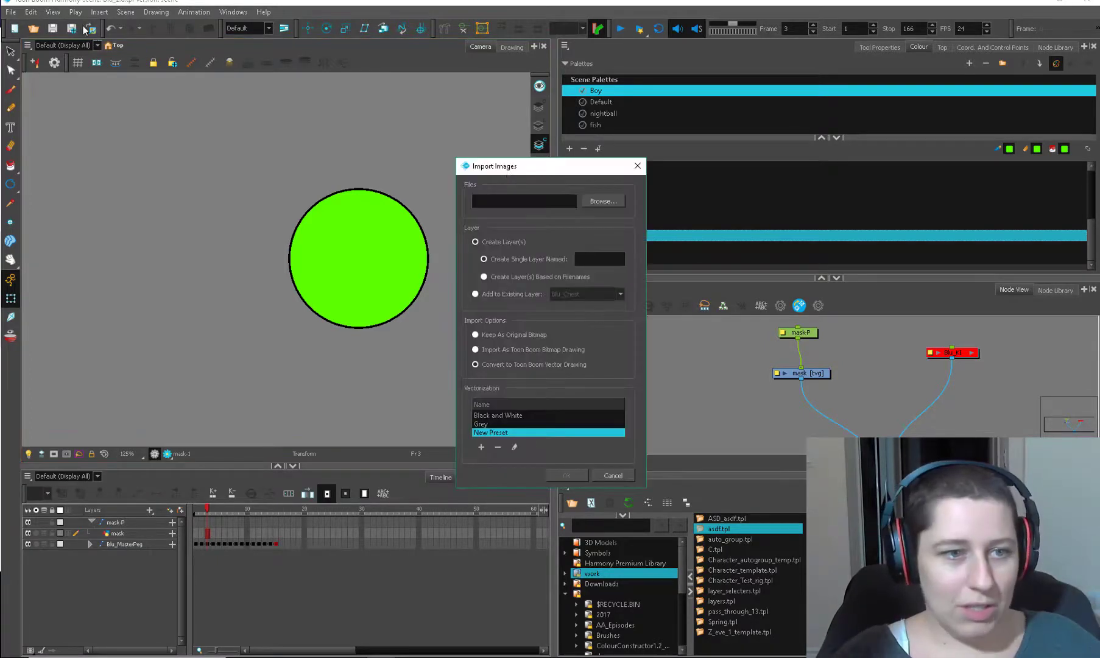
click(599, 203)
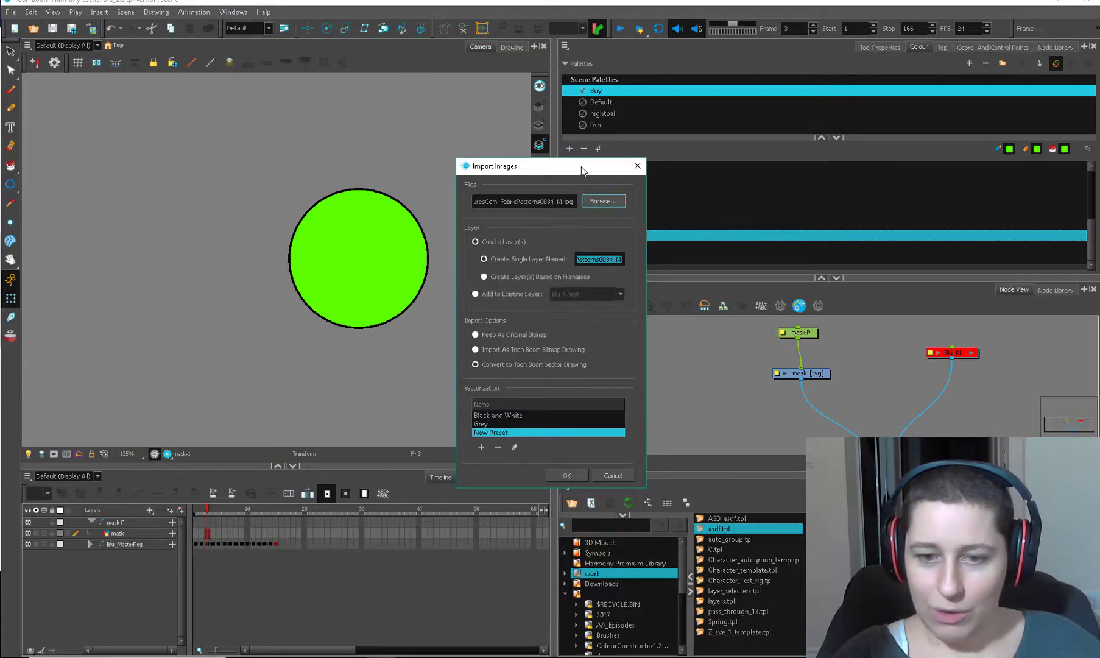
drag(580, 168, 445, 97)
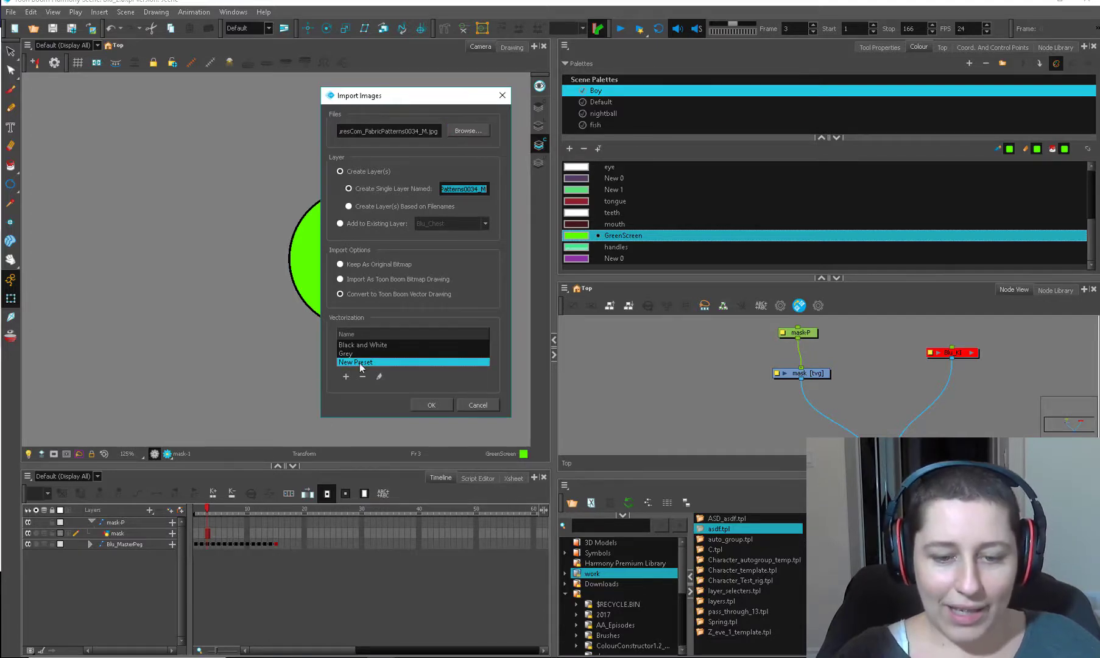
Step: Keep Colour as Texture enabled in the New Preset vectorization parameters and import the fabric image as a Toon Boom vector drawing
click(379, 376)
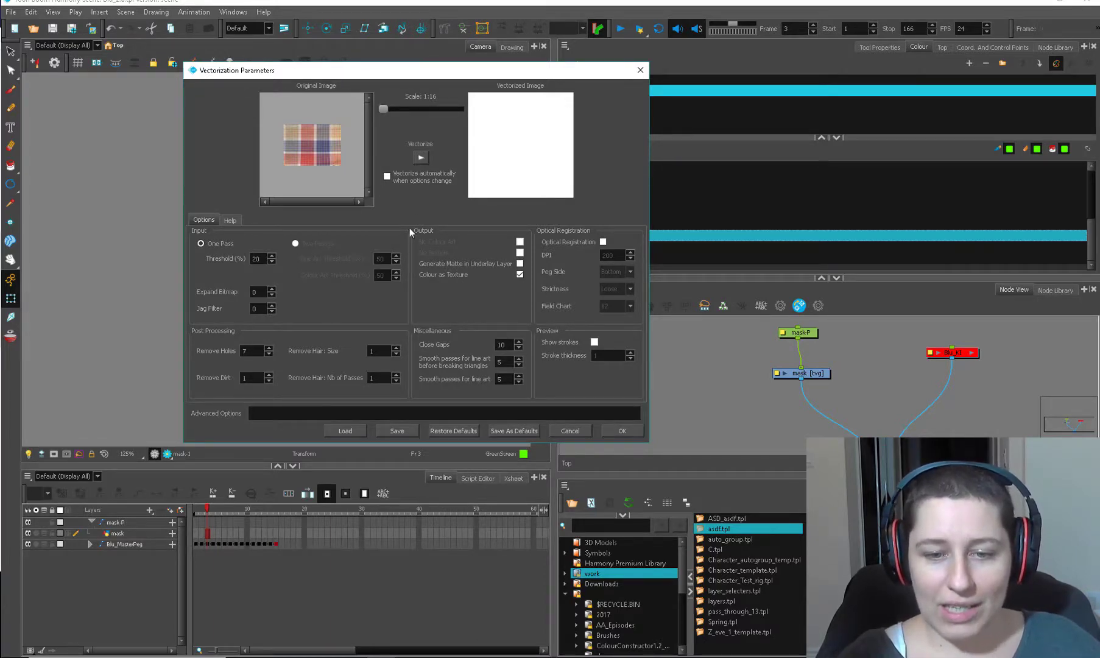
click(520, 274)
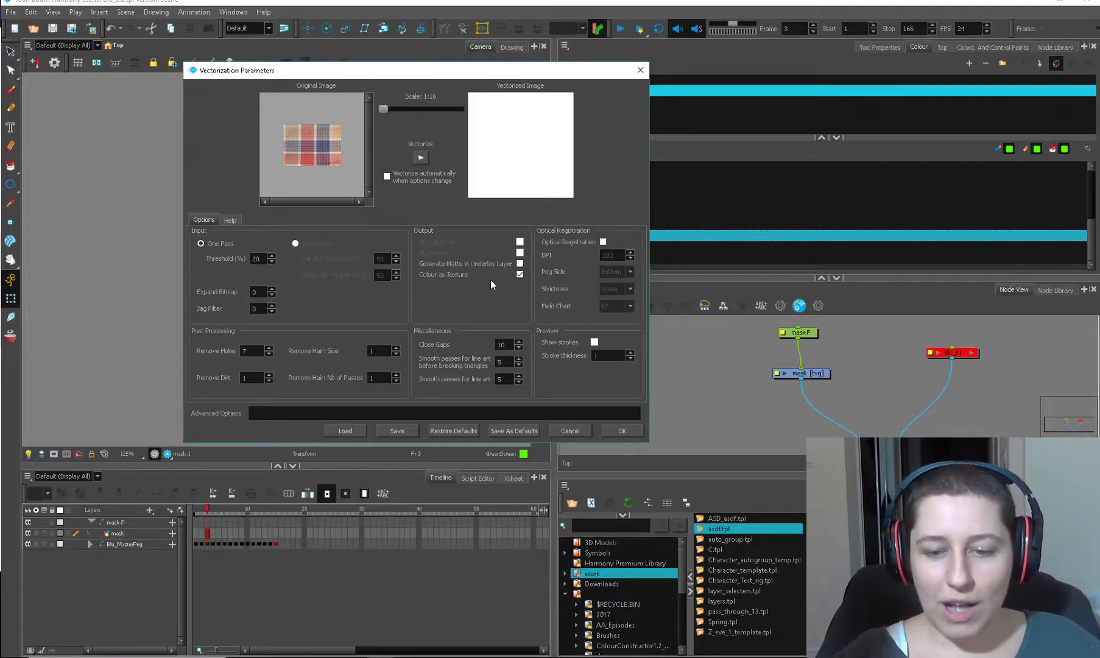
click(604, 431)
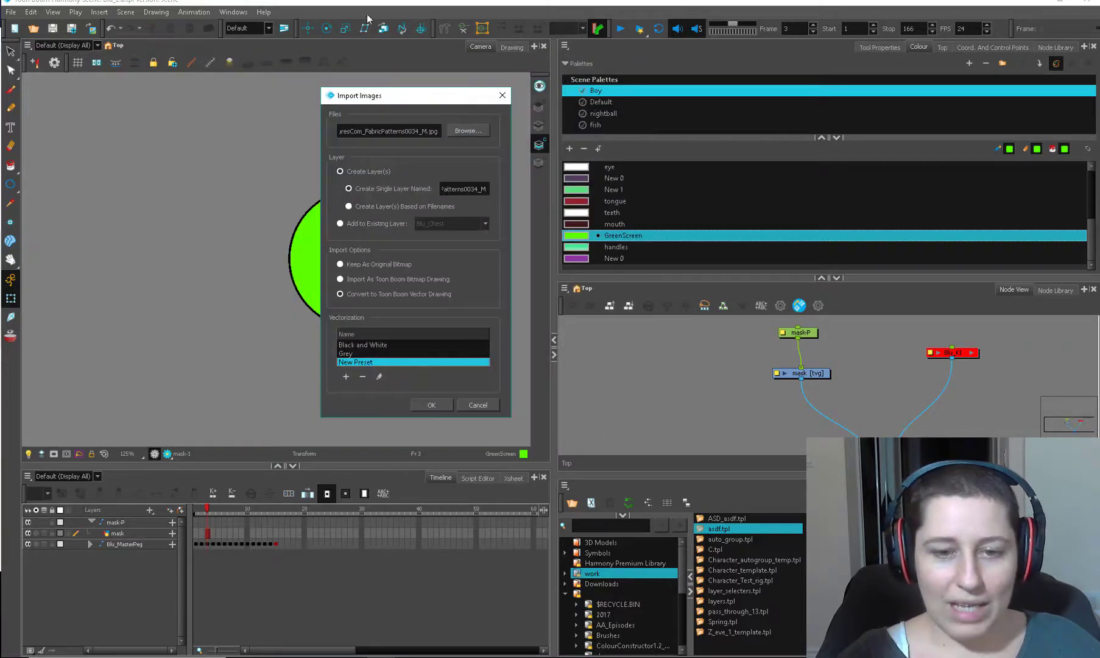
key(Return)
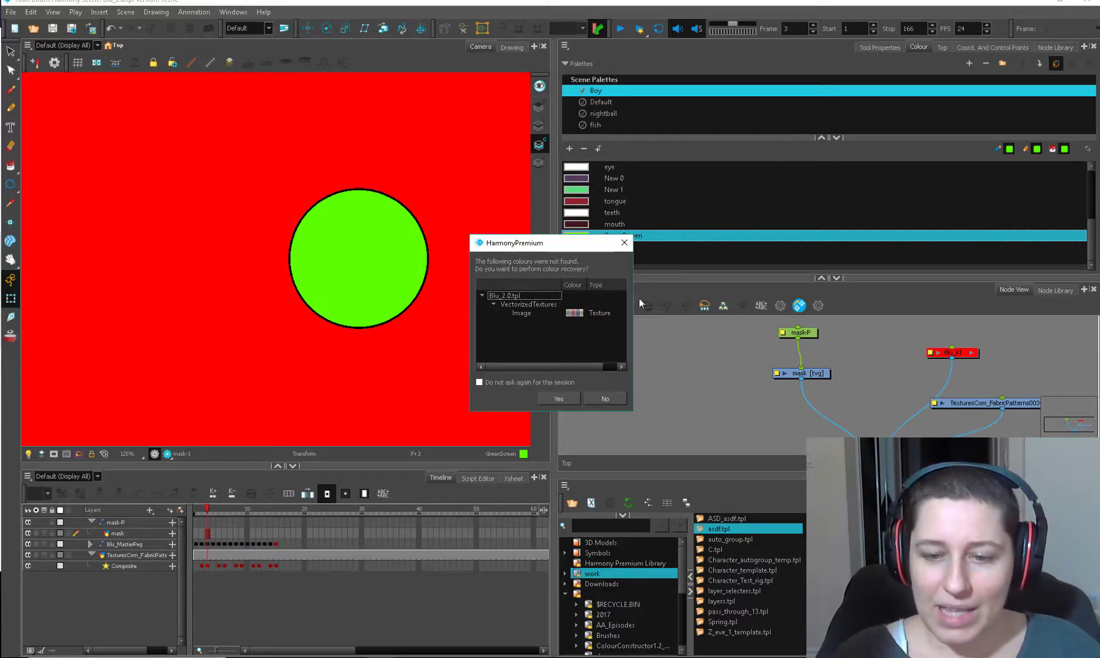
Step: Accept colour recovery for the imported fabric drawing's missing texture and bring the whole fabric into view
click(556, 399)
scroll(519, 384, down, 3)
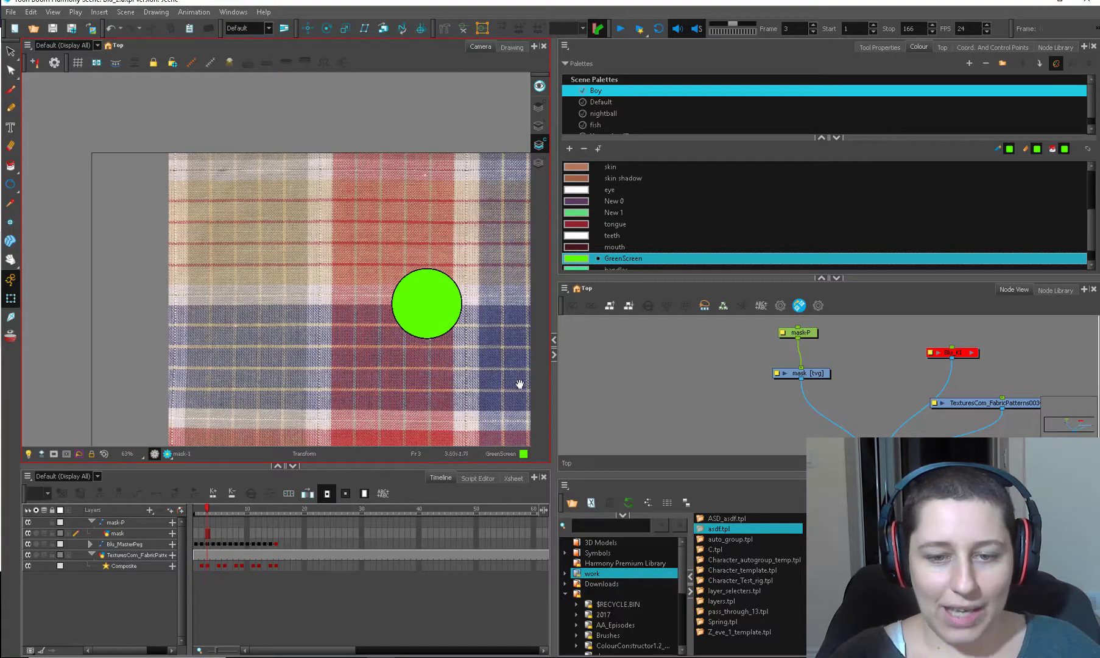
drag(499, 386, 375, 238)
scroll(420, 295, down, 1)
drag(460, 311, 444, 396)
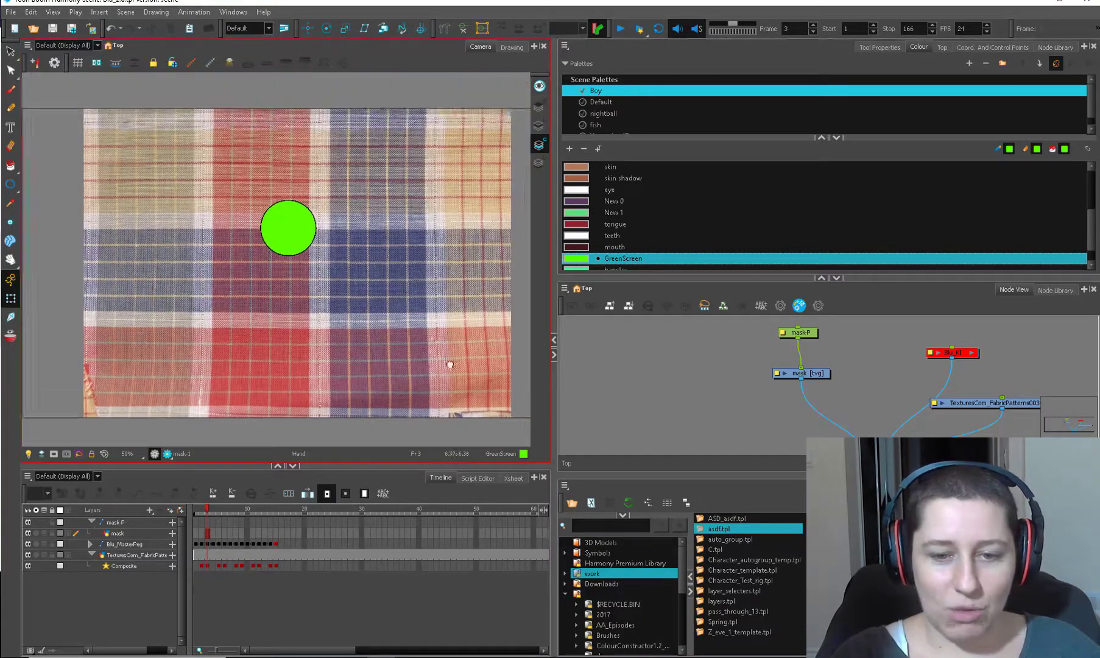
scroll(443, 366, down, 1)
scroll(454, 364, up, 2)
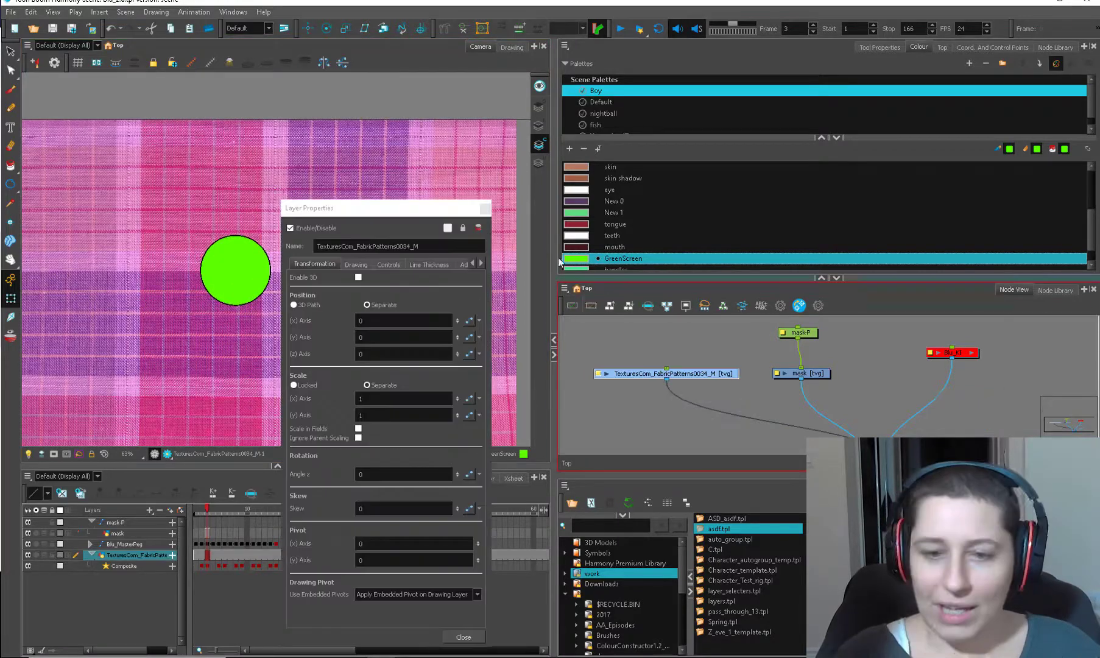
Step: Rename the imported fabric drawing layer to plaid
drag(431, 246, 173, 301)
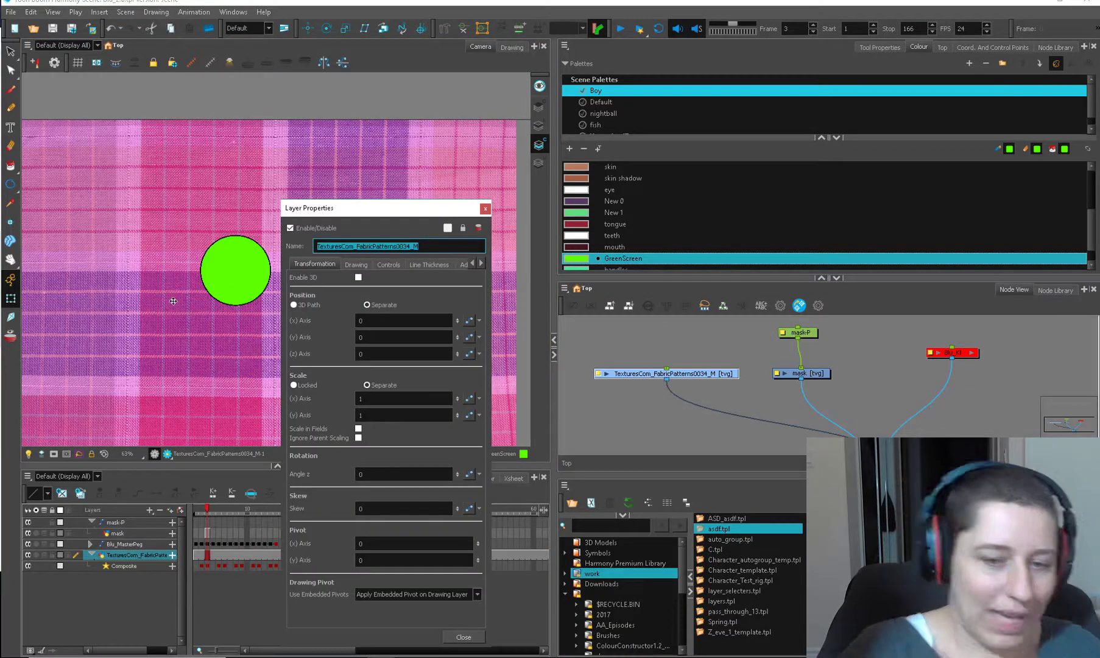
text(plaid)
key(Return)
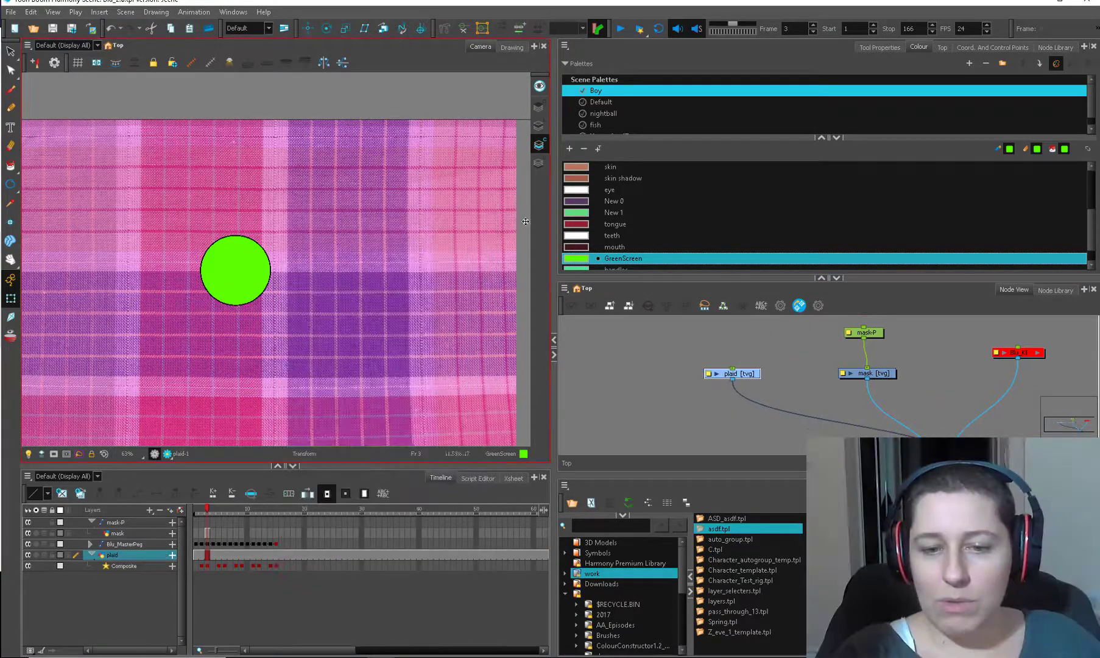
Step: Rearrange the node network so the mask drawing and its mask-P peg sit to the left of the plaid node
scroll(927, 370, down, 1)
drag(926, 369, 871, 370)
drag(854, 328, 718, 373)
click(731, 379)
scroll(761, 400, up, 1)
drag(968, 393, 927, 371)
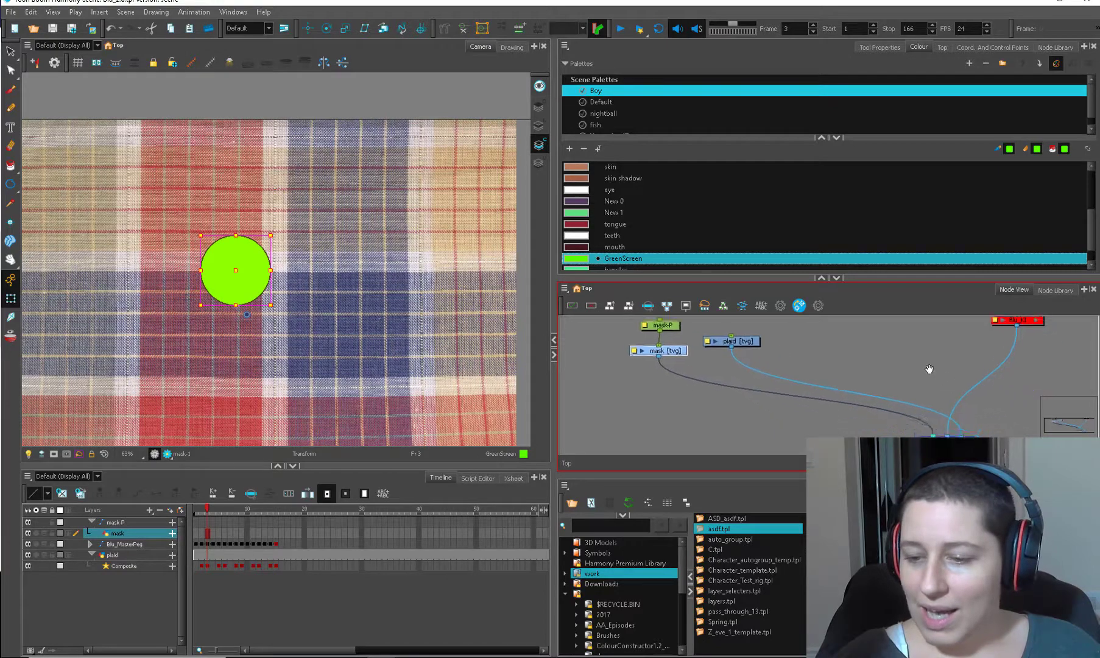
Step: Check which parts of the mask circle belong to its Line Art and Colour Art layers
click(685, 369)
click(674, 357)
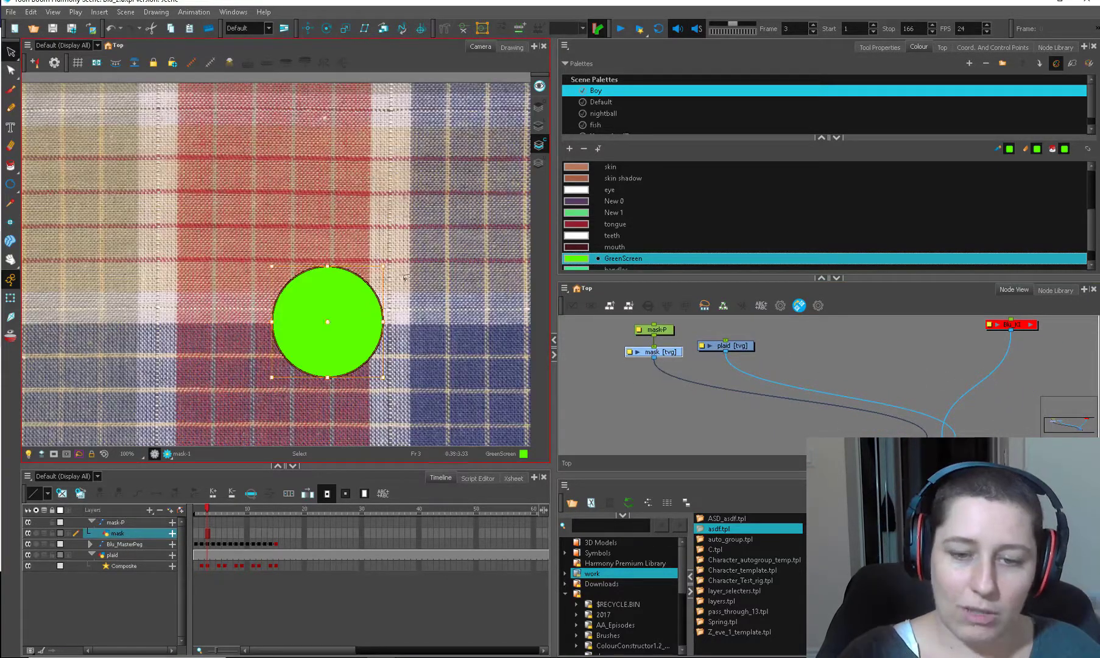
click(407, 278)
click(538, 126)
click(315, 267)
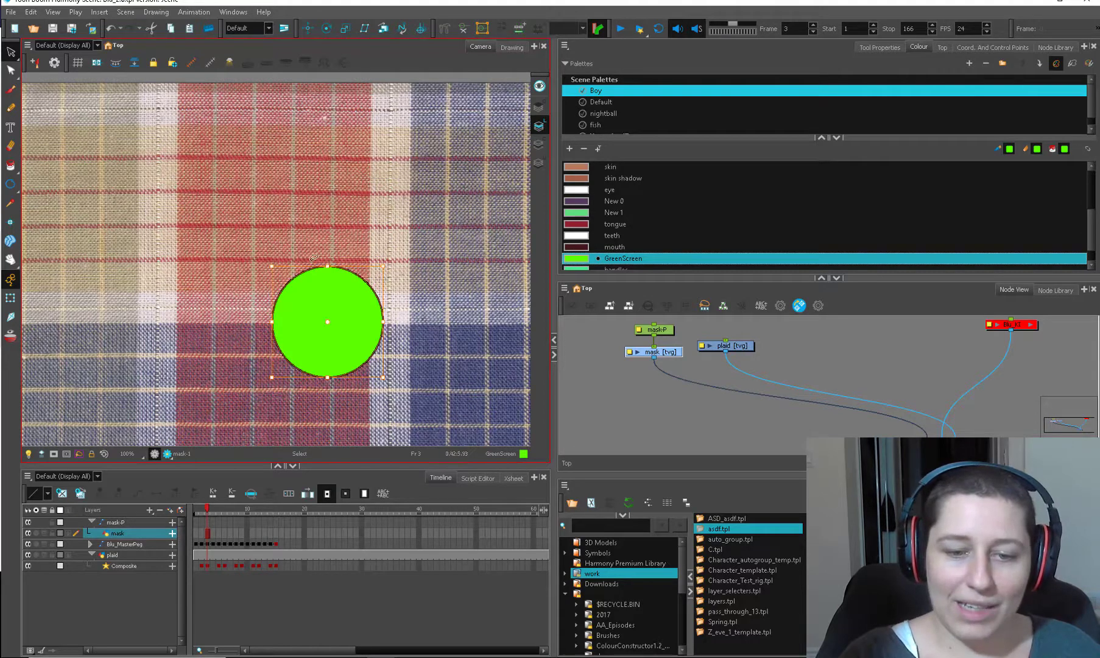
click(539, 146)
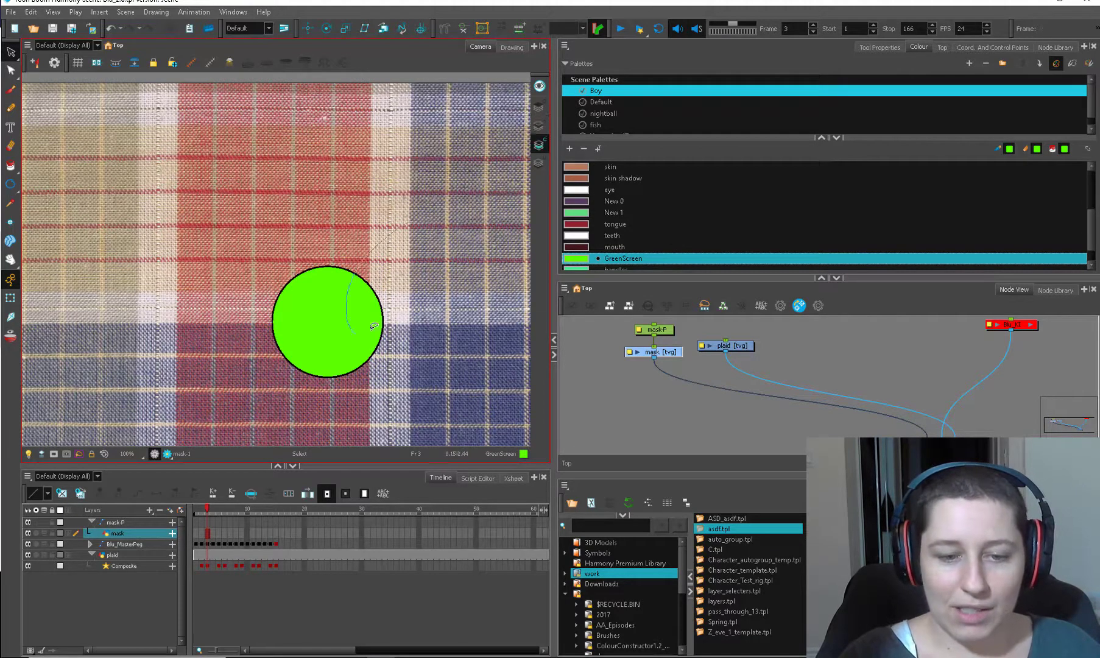
click(11, 298)
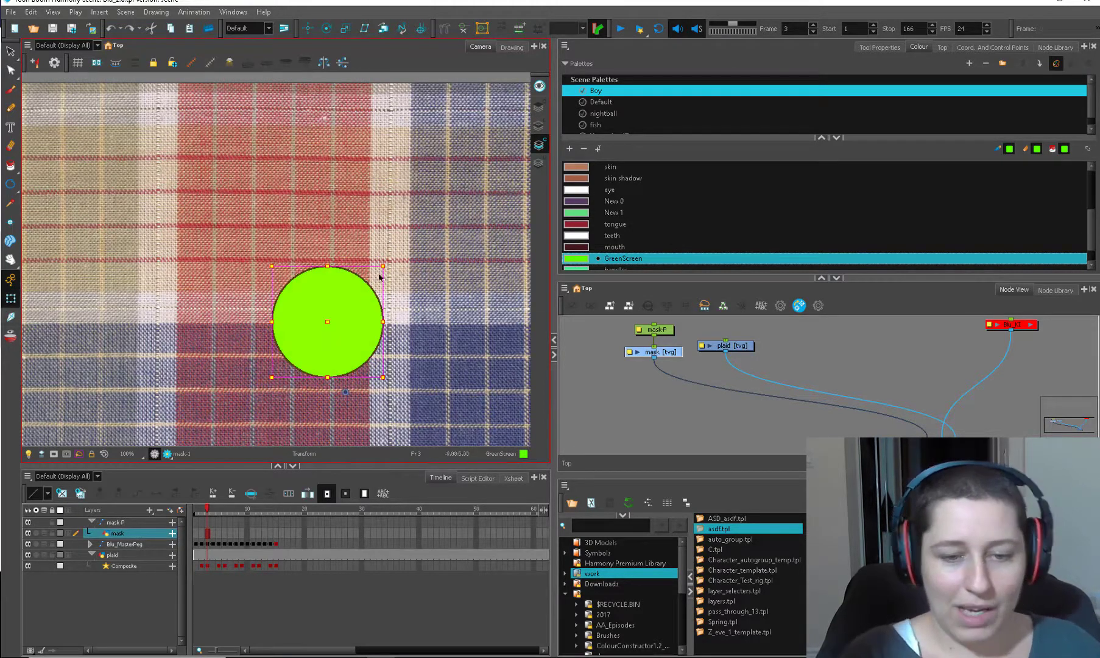
Step: Place the layer_selecters.tpl template in the node network and connect its La node beneath the mask drawing
click(710, 423)
drag(734, 590, 667, 417)
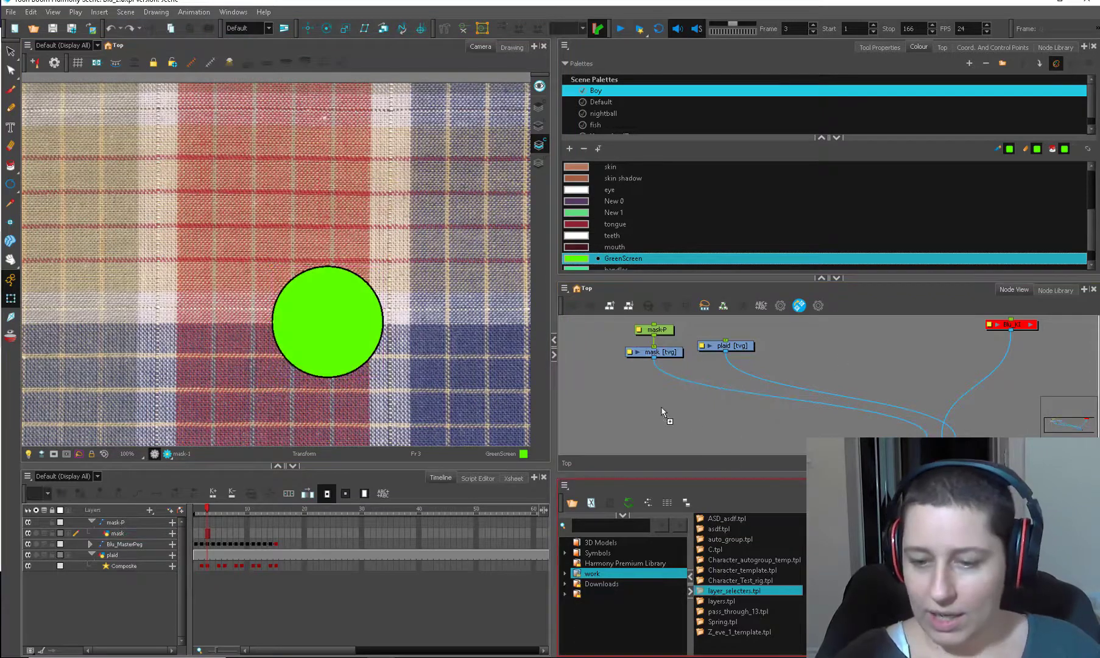
click(743, 417)
drag(725, 383, 652, 367)
click(717, 417)
click(702, 360)
scroll(712, 352, down, 1)
click(662, 337)
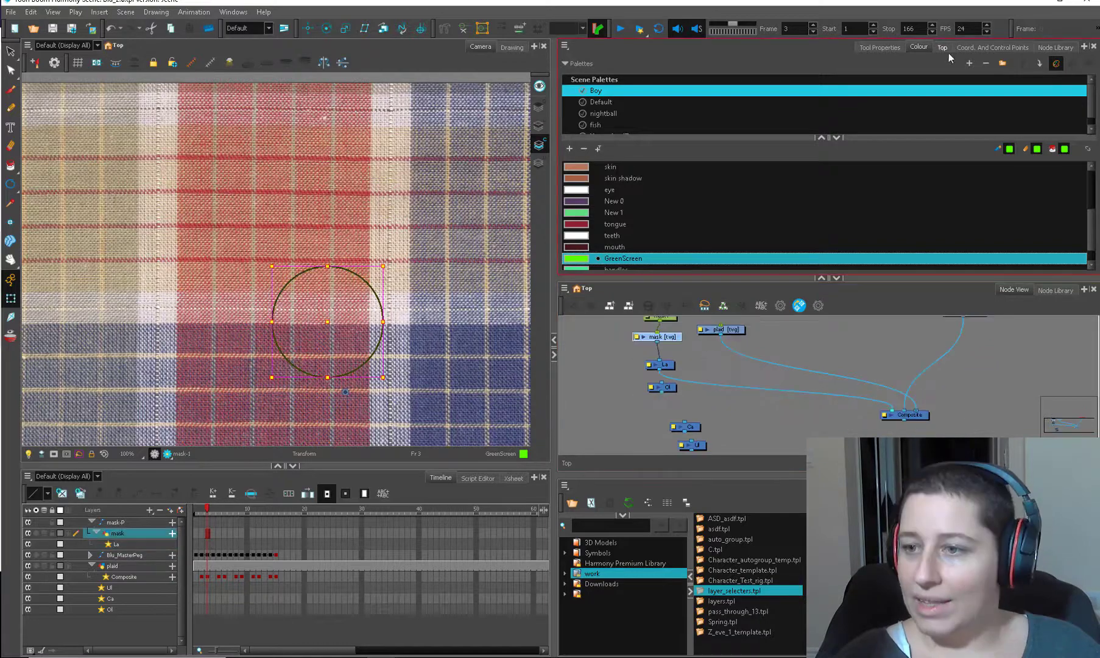
Step: Insert a Cutter between plaid and the Composite, matted by the mask's Ca node, and delete the unused Ol and Ul nodes
click(1056, 47)
drag(779, 124, 643, 373)
mouse_move(691, 427)
mouse_down()
mouse_move(684, 360)
mouse_move(668, 400)
mouse_move(686, 441)
mouse_up()
drag(656, 425, 711, 452)
key(Delete)
drag(684, 370, 725, 389)
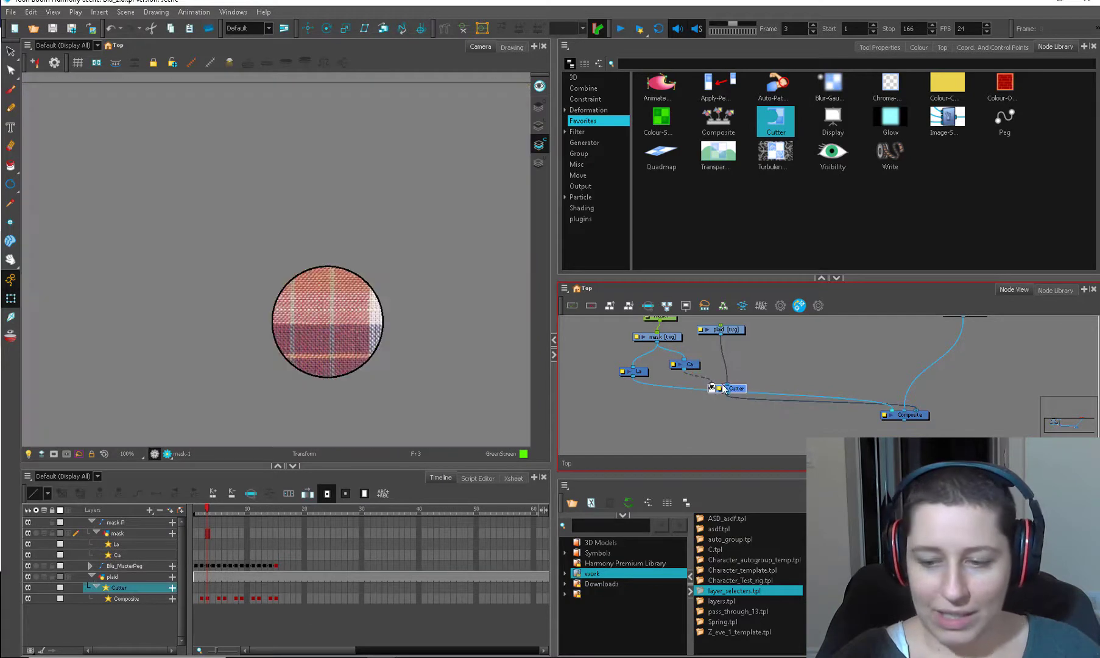
Step: Move the mask-P peg's pivot to the centre of the circle, then return to the Transform tool
click(767, 360)
drag(688, 316, 710, 349)
click(684, 350)
scroll(472, 428, down, 1)
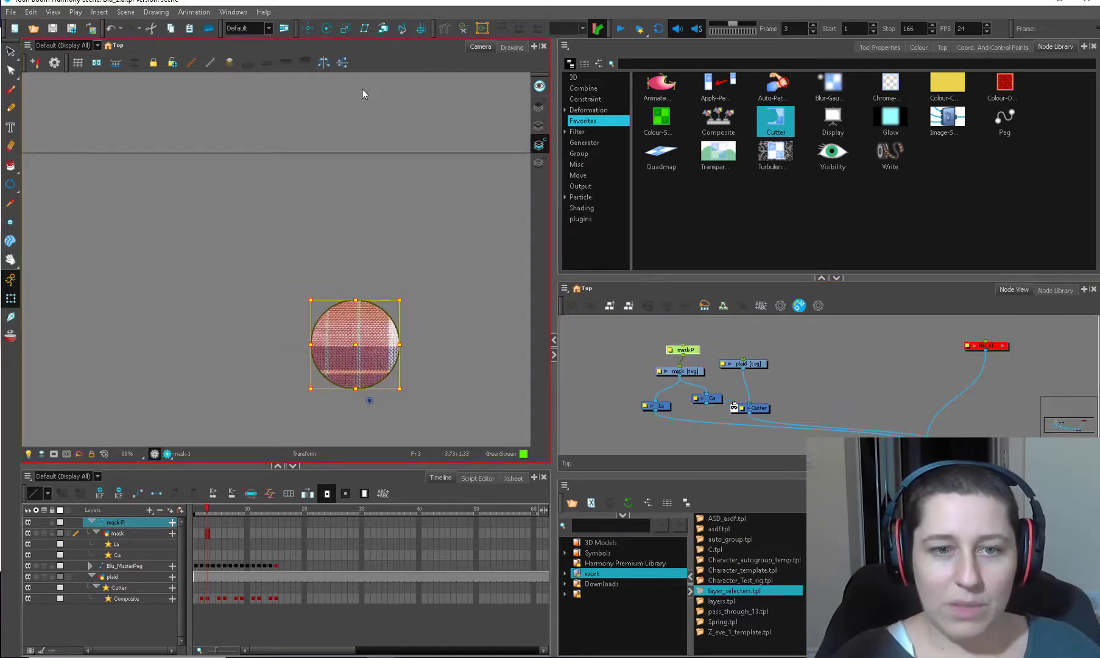
click(327, 29)
drag(369, 400, 356, 345)
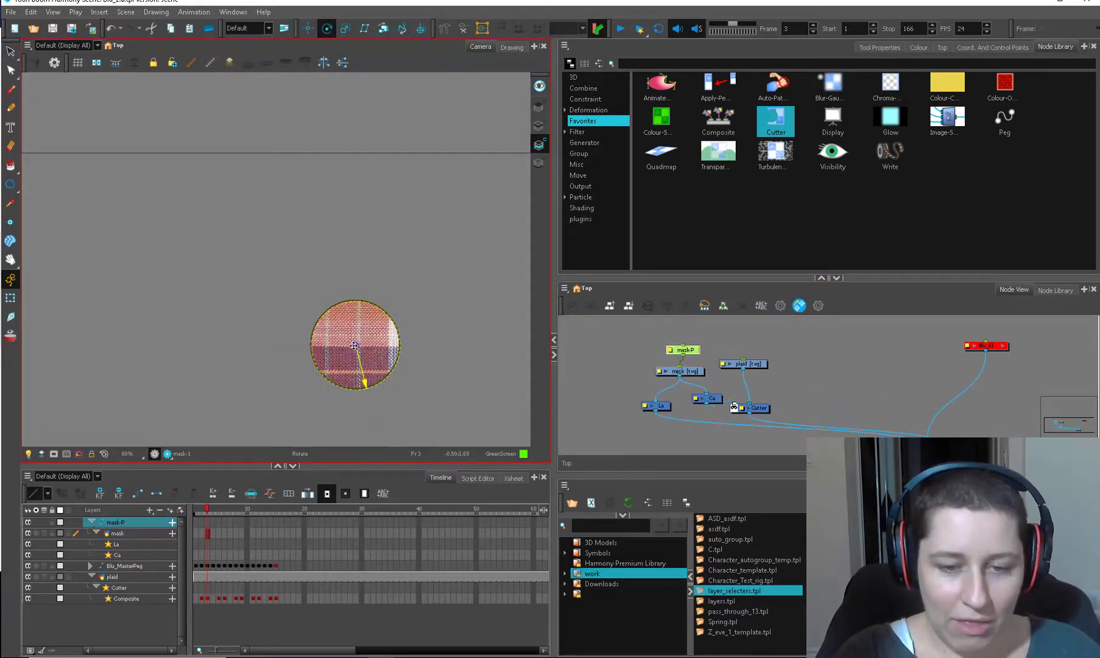
click(11, 298)
scroll(275, 262, down, 1)
drag(448, 342, 453, 284)
scroll(457, 280, up, 1)
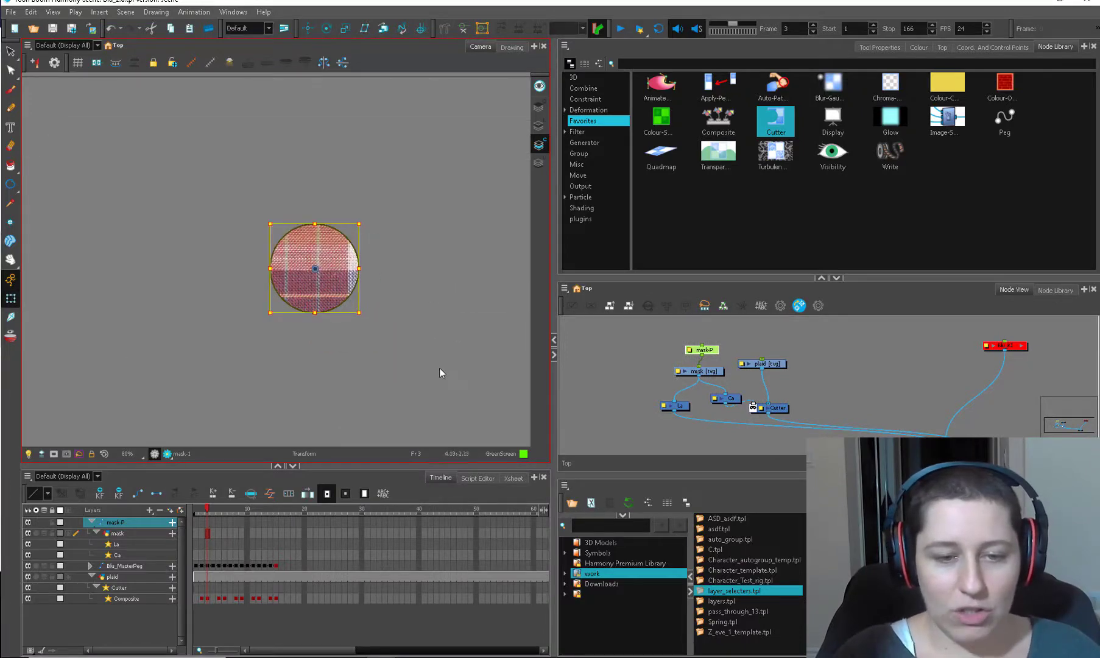
Step: Add a parent peg to the plaid drawing
mouse_move(437, 376)
mouse_down()
mouse_move(310, 391)
mouse_move(430, 457)
mouse_move(538, 424)
mouse_move(505, 259)
mouse_move(399, 364)
mouse_move(245, 359)
mouse_move(437, 298)
mouse_move(483, 372)
mouse_move(416, 376)
mouse_up()
scroll(416, 375, down, 1)
drag(780, 365, 795, 367)
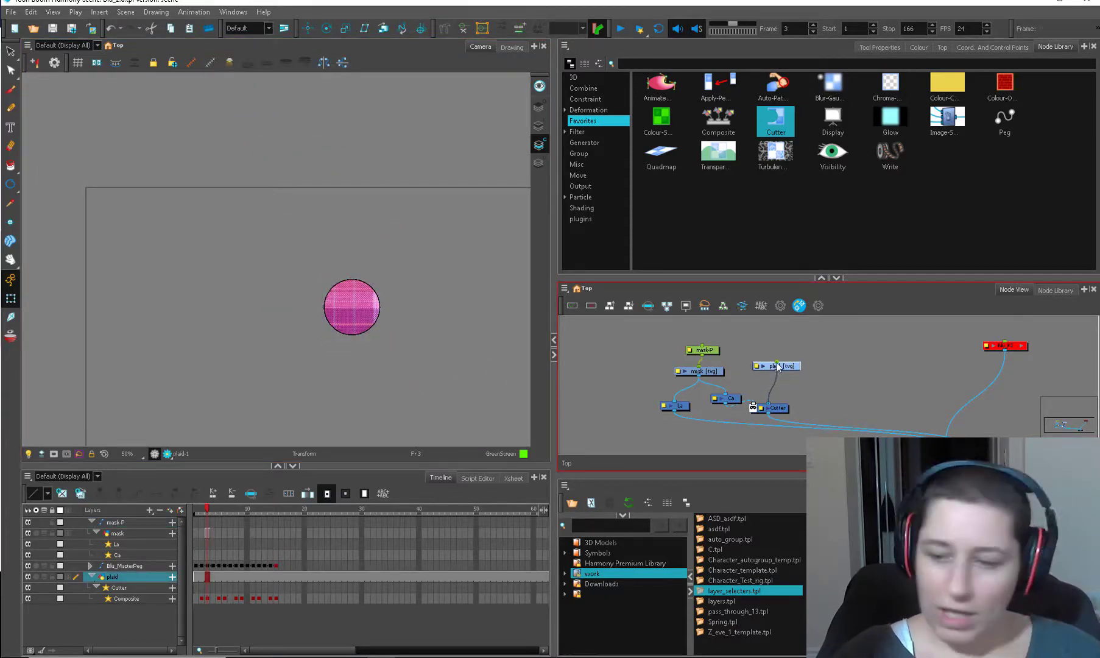
key(ctrl+p)
scroll(382, 332, down, 2)
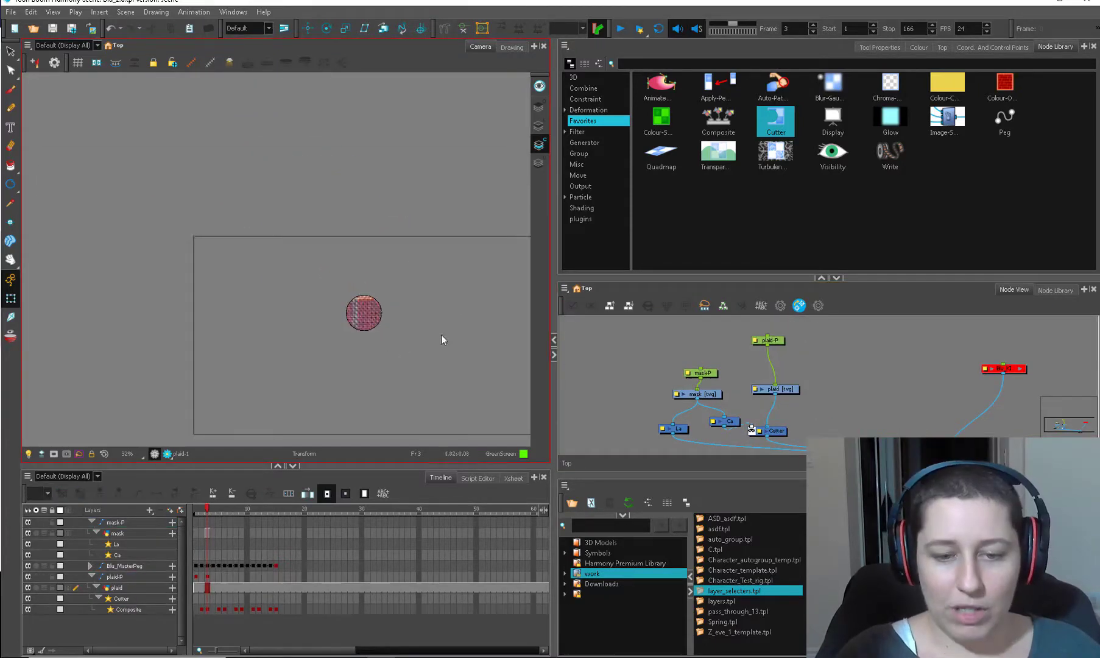
Step: Test the cutout by sliding the mask-P peg sideways across the plaid fabric and back again
scroll(420, 338, up, 1)
click(351, 314)
scroll(409, 389, up, 2)
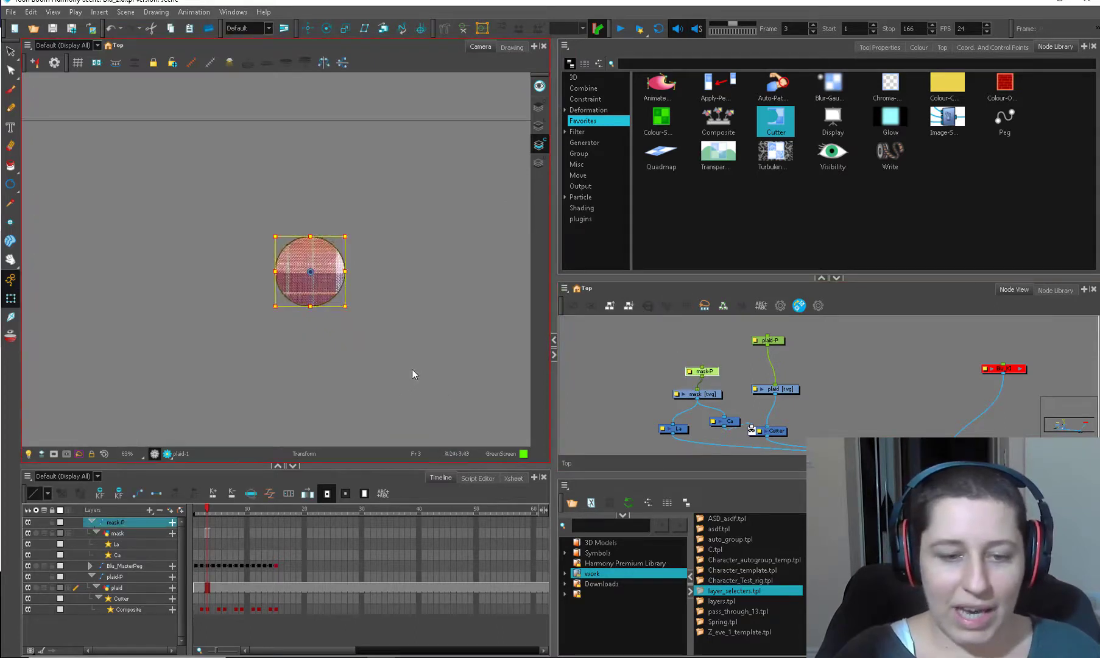
drag(412, 370, 397, 361)
drag(369, 364, 245, 370)
scroll(247, 369, down, 1)
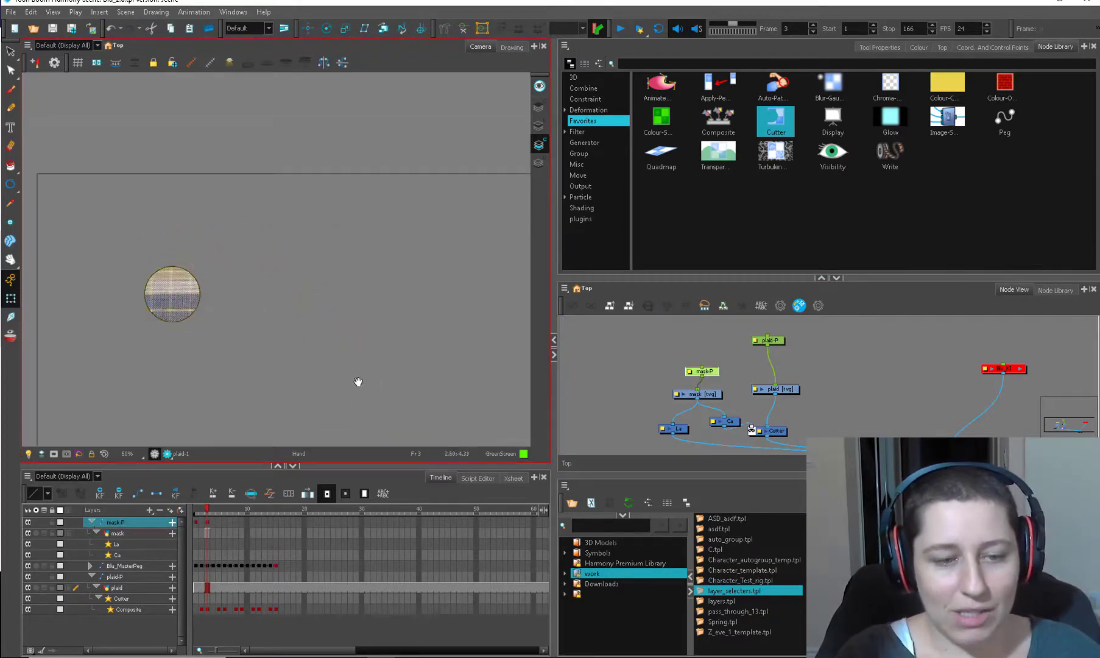
drag(356, 383, 421, 381)
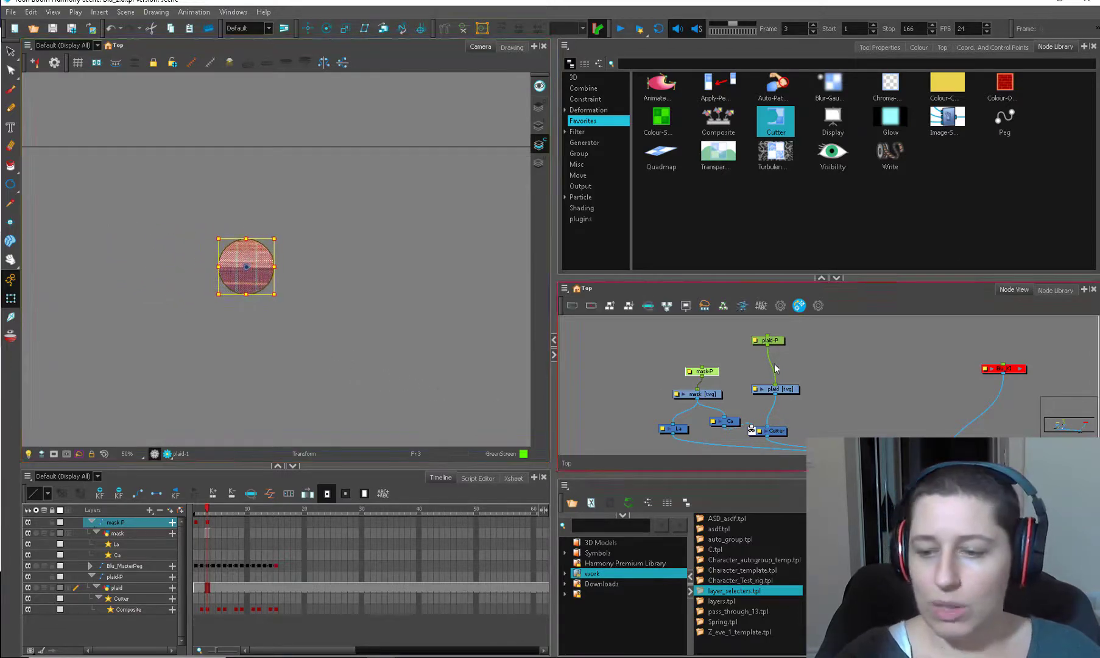
Step: Arrange the plaid-P peg and plaid drawing nodes neatly above the Cutter
drag(781, 345, 821, 352)
drag(761, 392, 762, 395)
drag(790, 321, 757, 380)
click(761, 350)
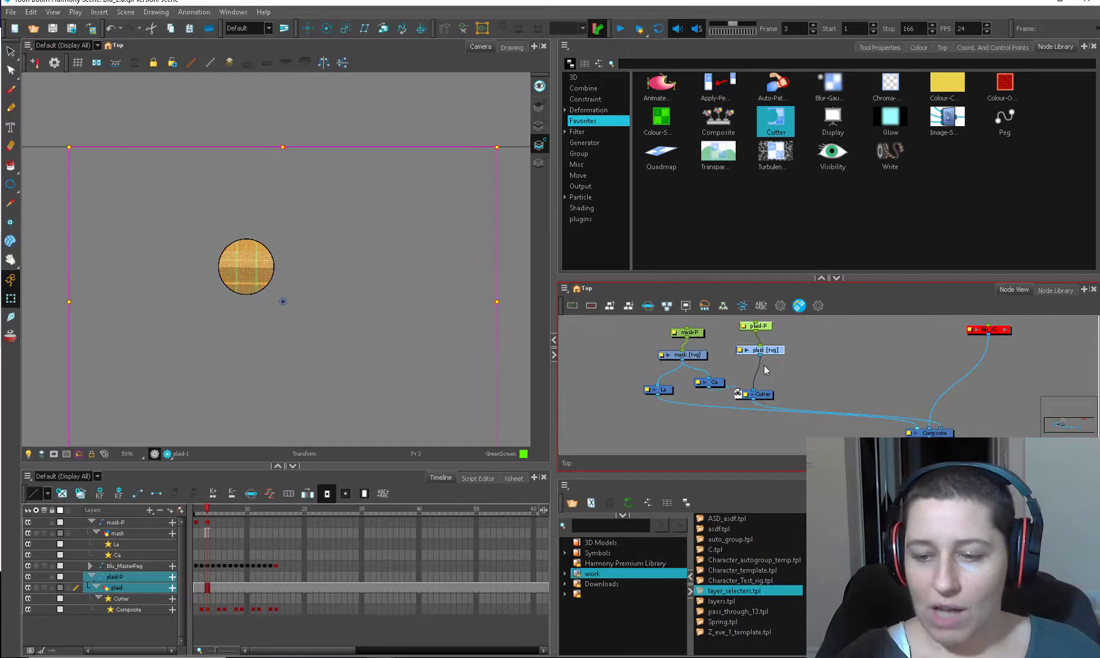
click(796, 353)
Step: Select the plaid-P peg and scale the fabric until it extends beyond the camera frame on all sides
drag(724, 328, 719, 378)
click(454, 402)
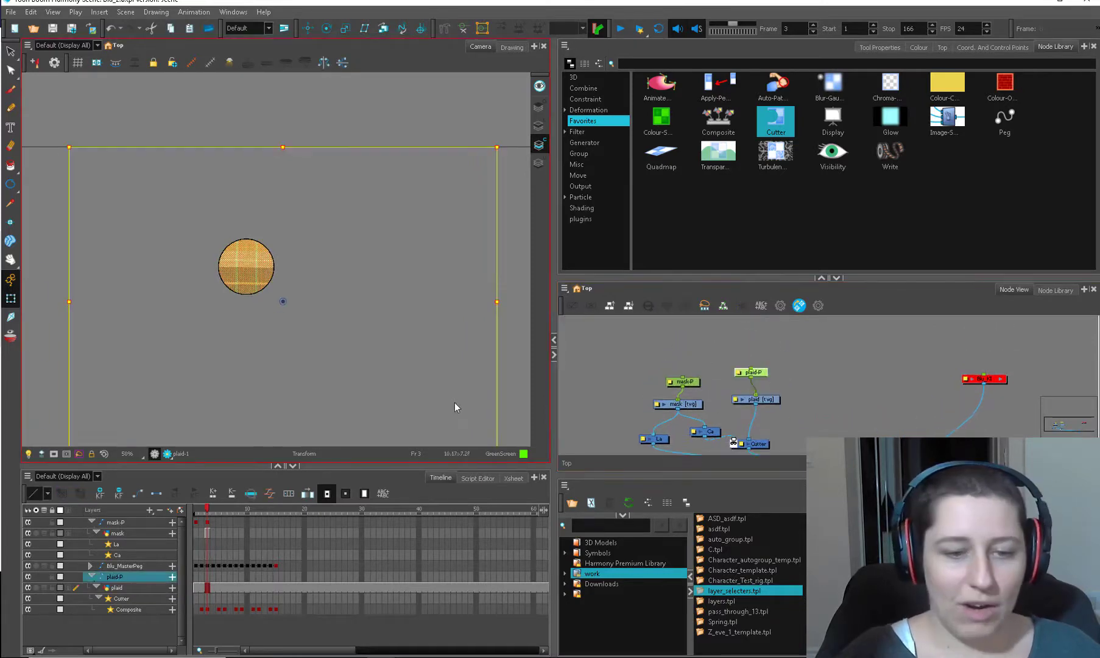
drag(480, 382, 448, 403)
scroll(454, 395, down, 2)
drag(468, 243, 543, 202)
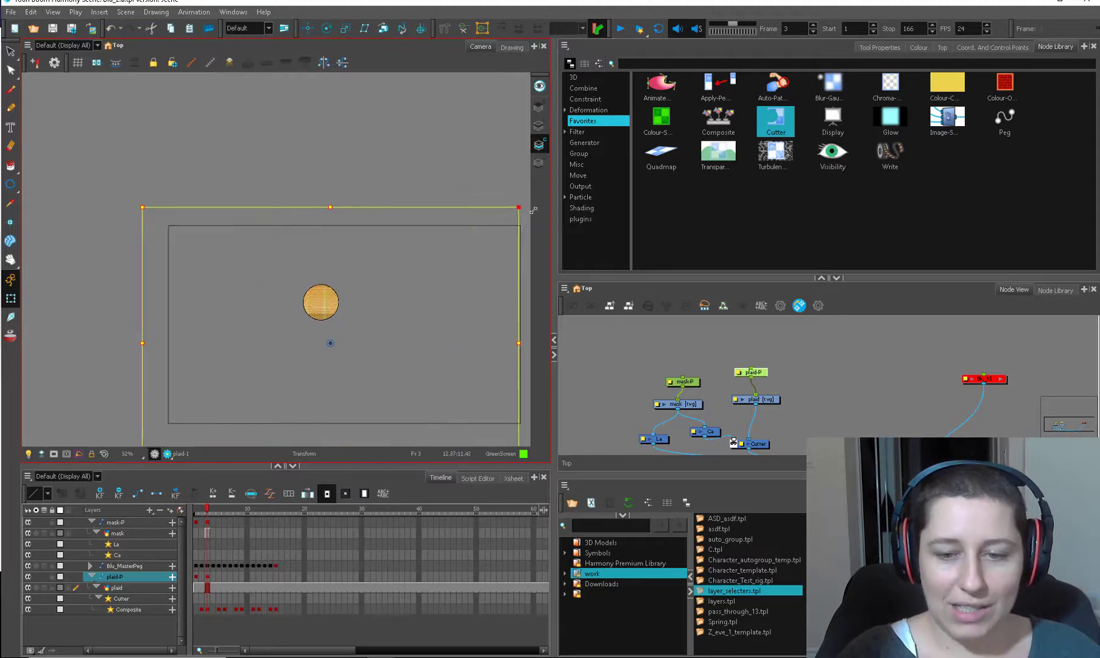
drag(342, 344, 355, 325)
drag(452, 356, 402, 306)
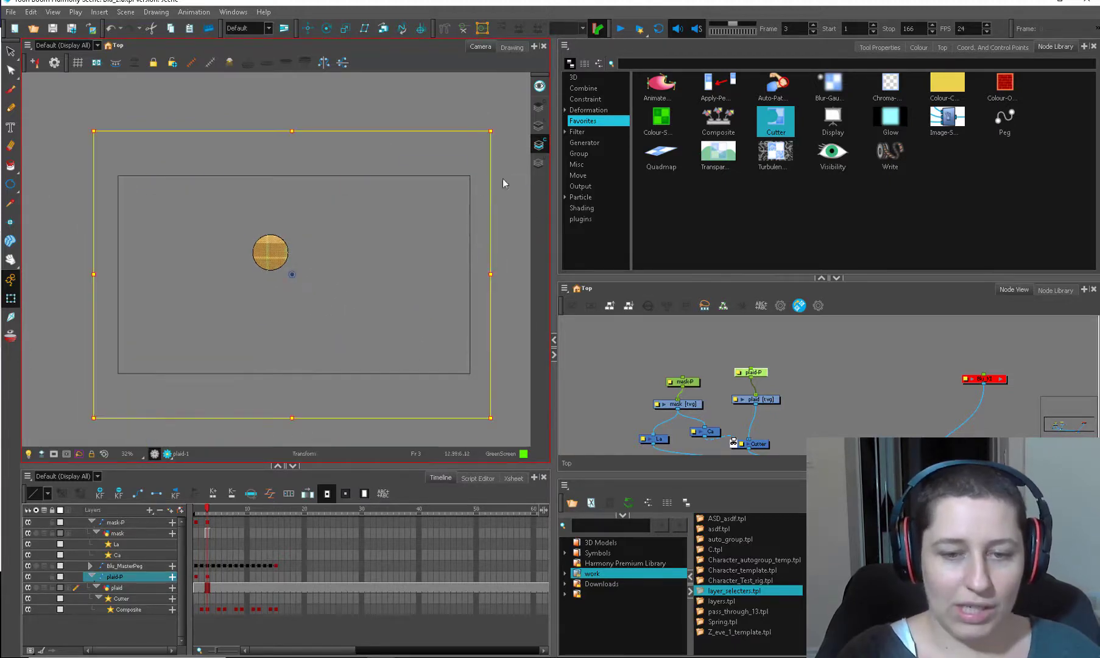
Step: Move the circle with the mask-P peg rightward onto a blue area of the fabric, after spacing out the Cutter node
drag(771, 405, 777, 351)
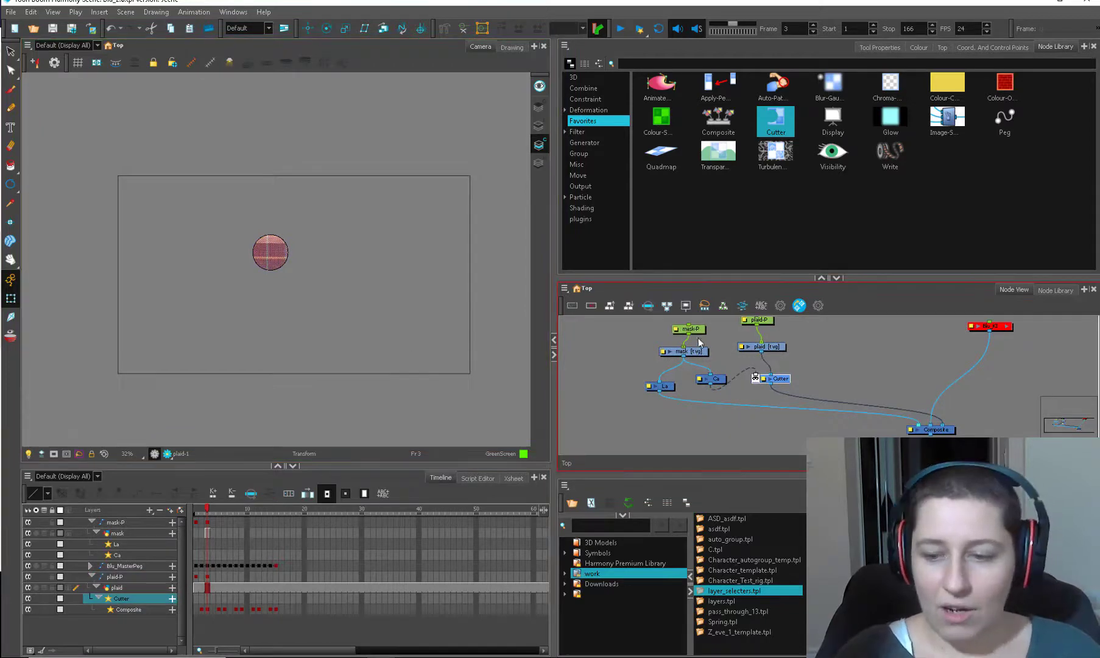
click(694, 330)
drag(414, 368, 467, 397)
scroll(468, 397, up, 1)
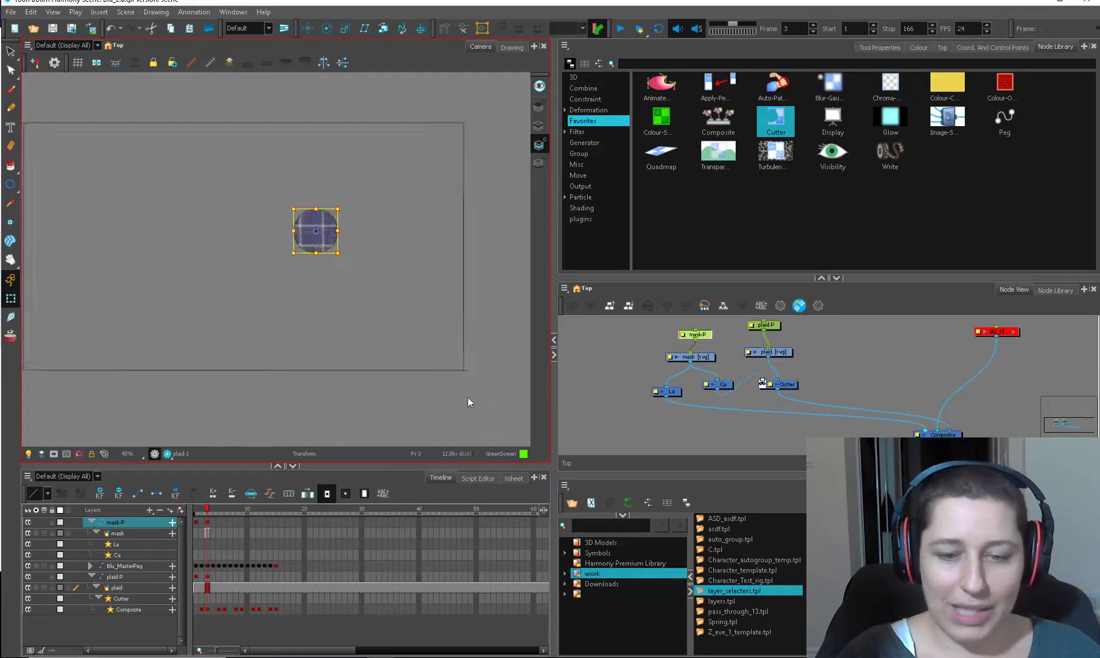
Step: Turn off Animate mode, then scale down and reposition the fabric with plaid-P so it extends just beyond the circle
click(786, 352)
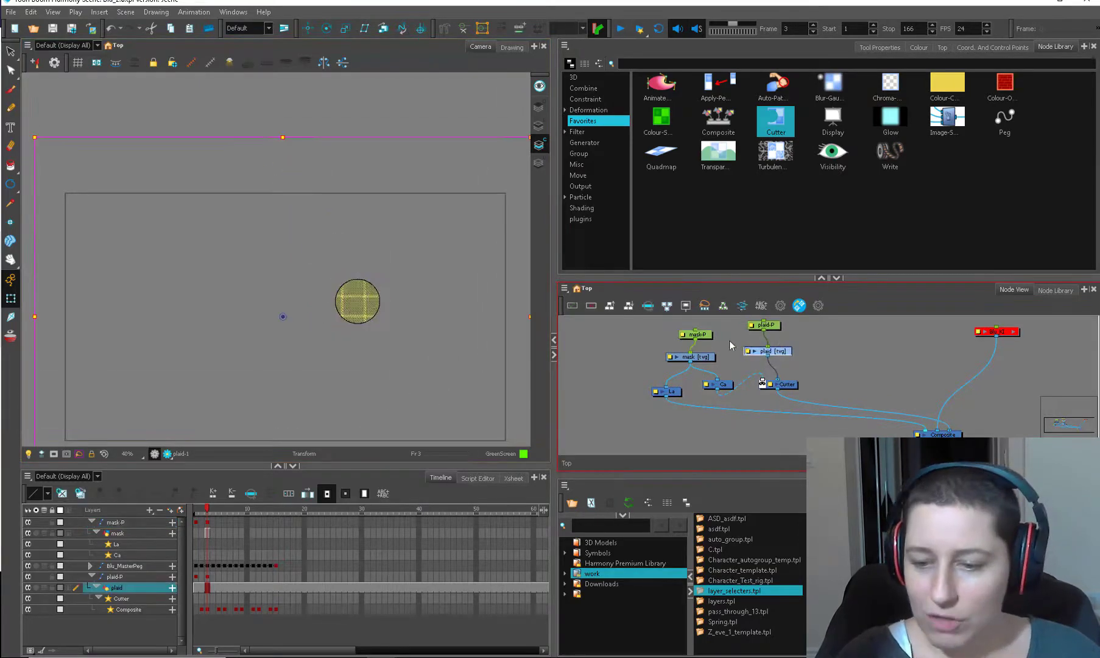
click(768, 324)
scroll(438, 261, down, 2)
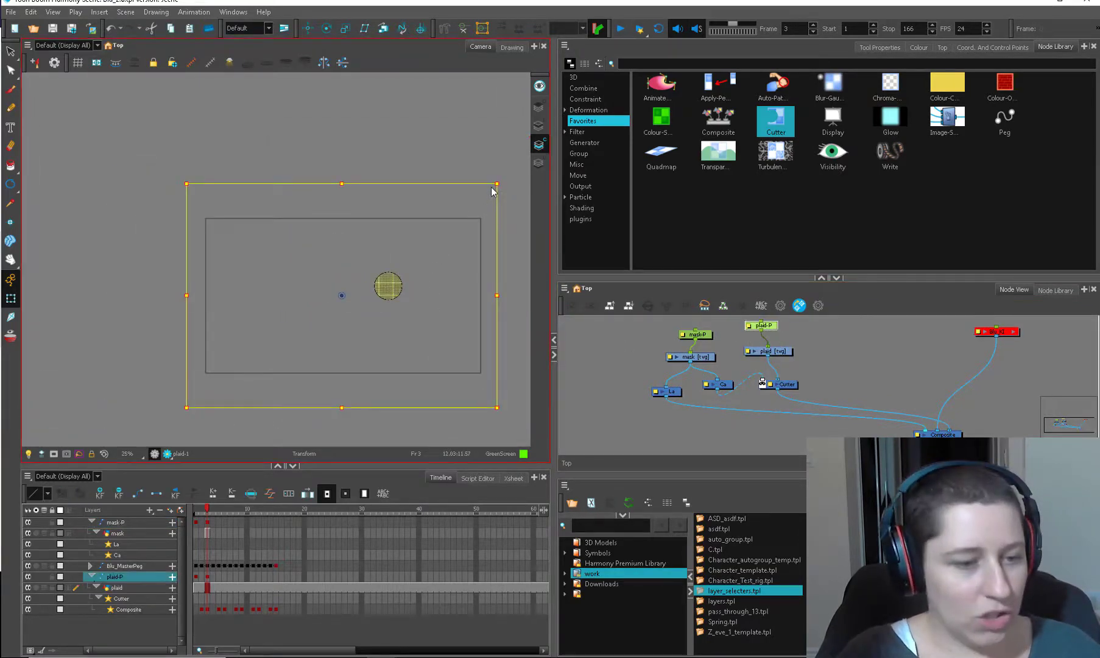
click(11, 280)
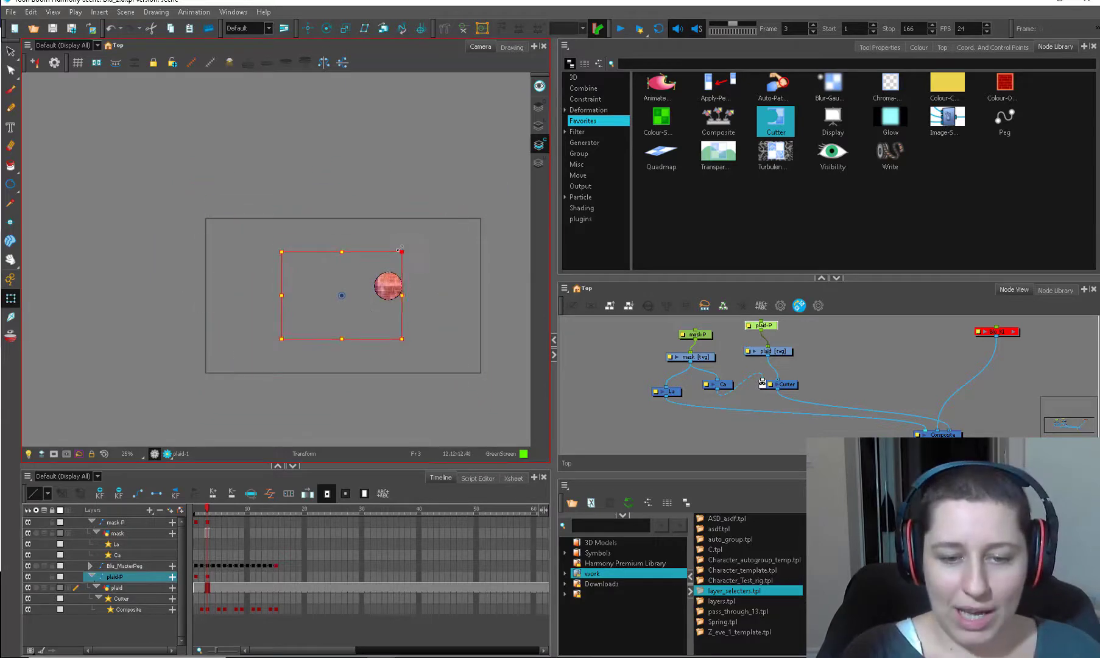
scroll(454, 275, up, 4)
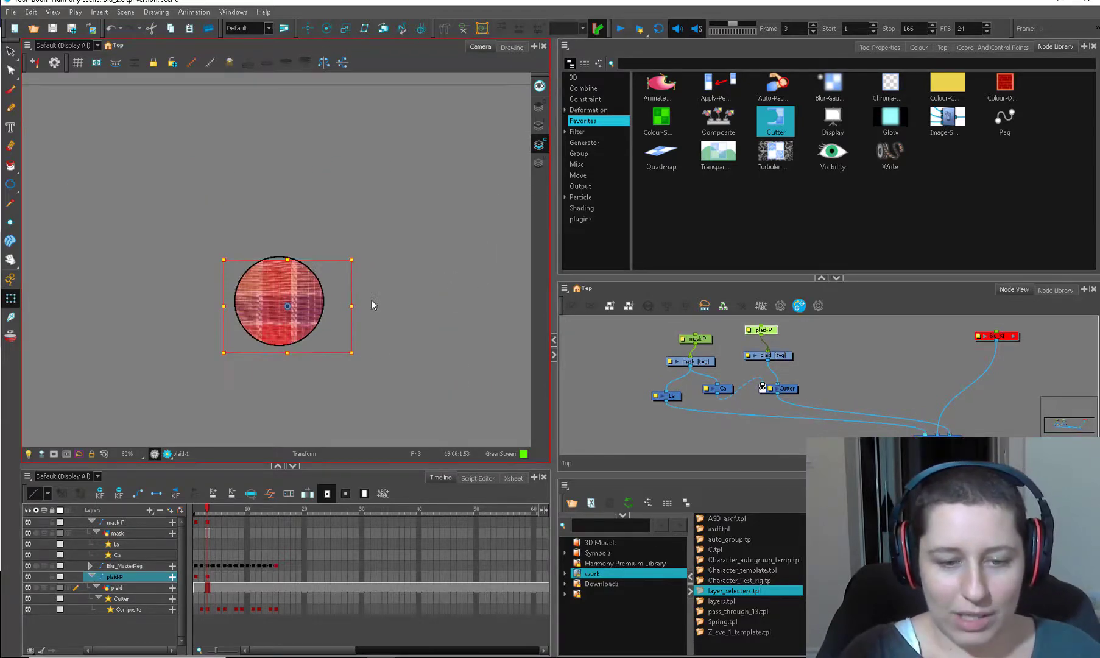
drag(371, 301, 460, 313)
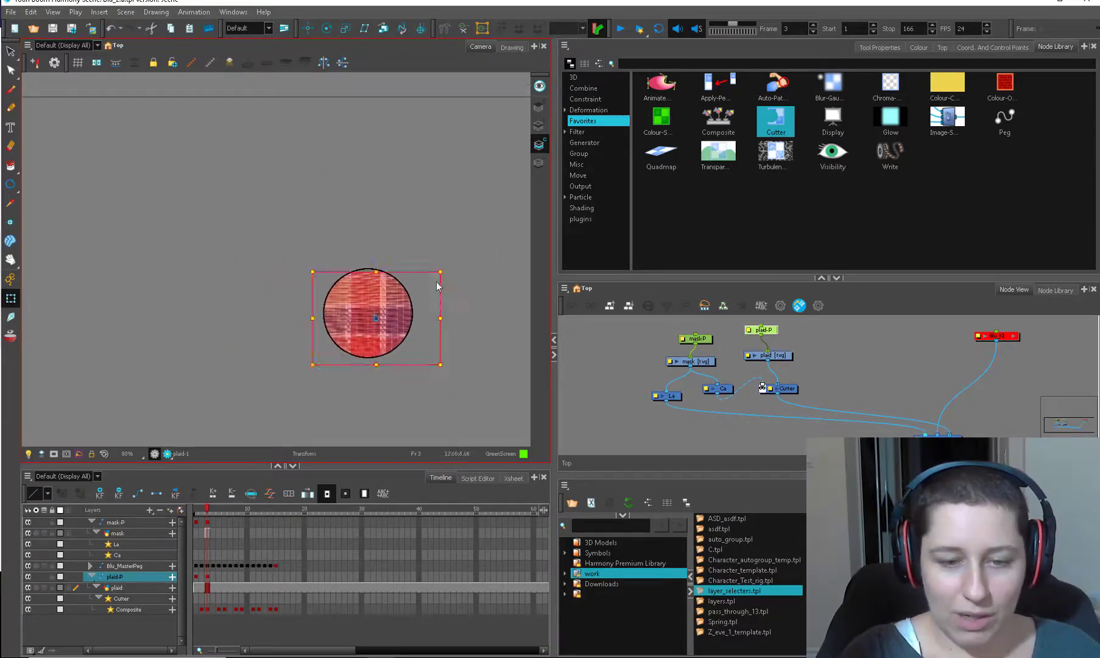
drag(440, 271, 481, 240)
drag(423, 312, 420, 299)
key(Escape)
Step: Connect plaid-P under the mask-P peg as its parent and bring the fabric back over the circle
click(411, 294)
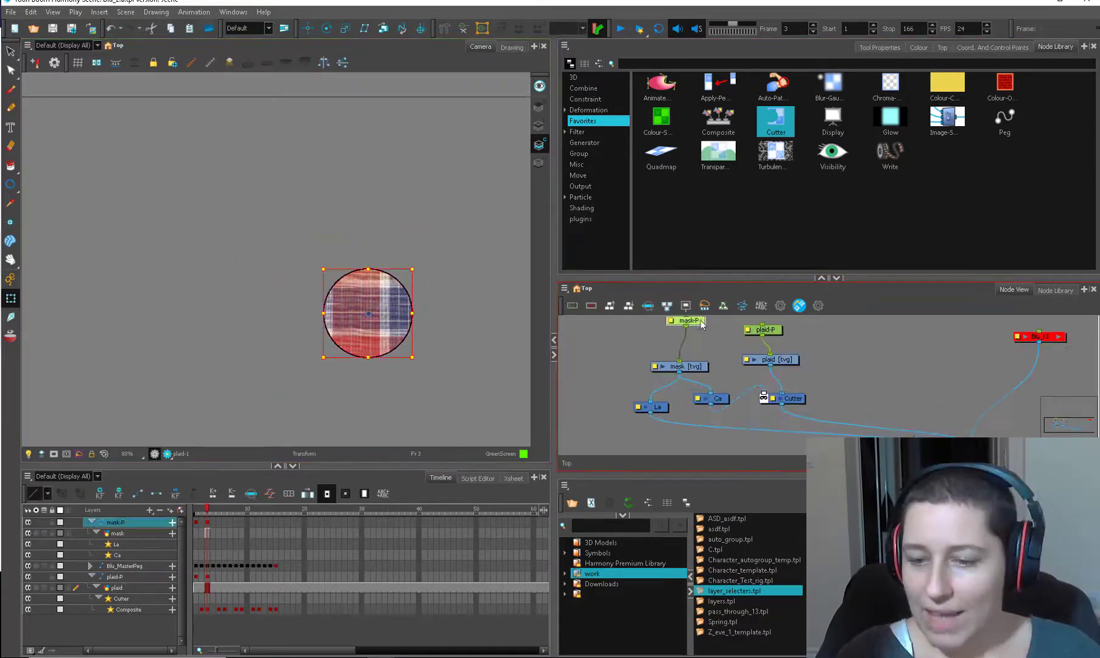
scroll(715, 357, up, 2)
drag(753, 351, 755, 353)
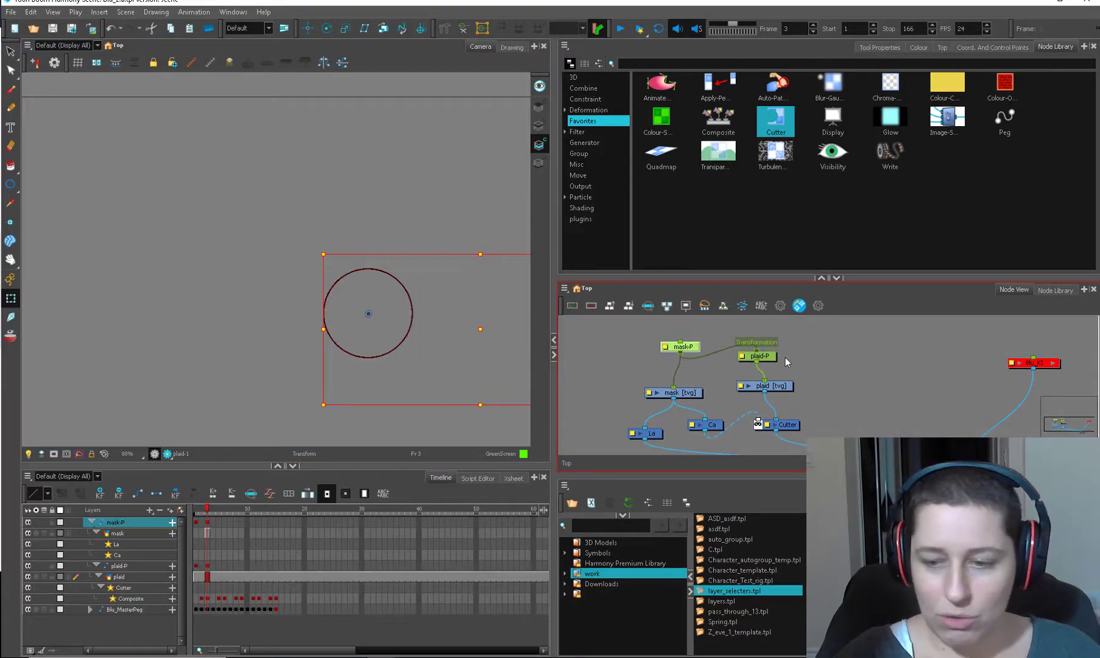
click(769, 357)
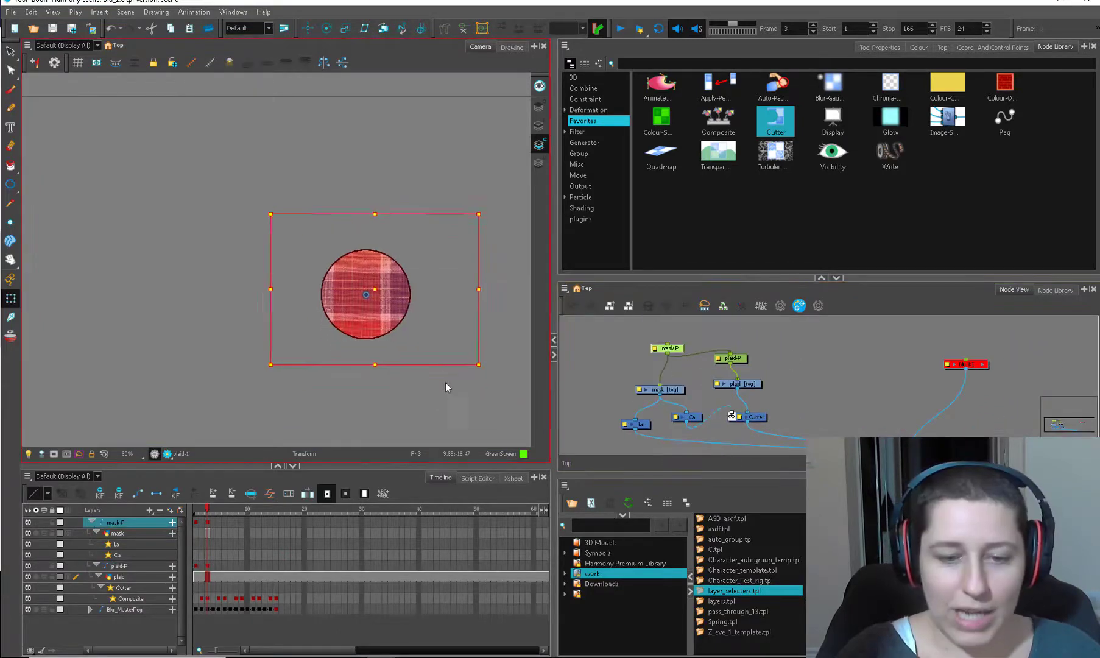
Step: Raise the mask-P peg node to make room above the mask drawing, and select the mask drawing
drag(445, 382, 505, 381)
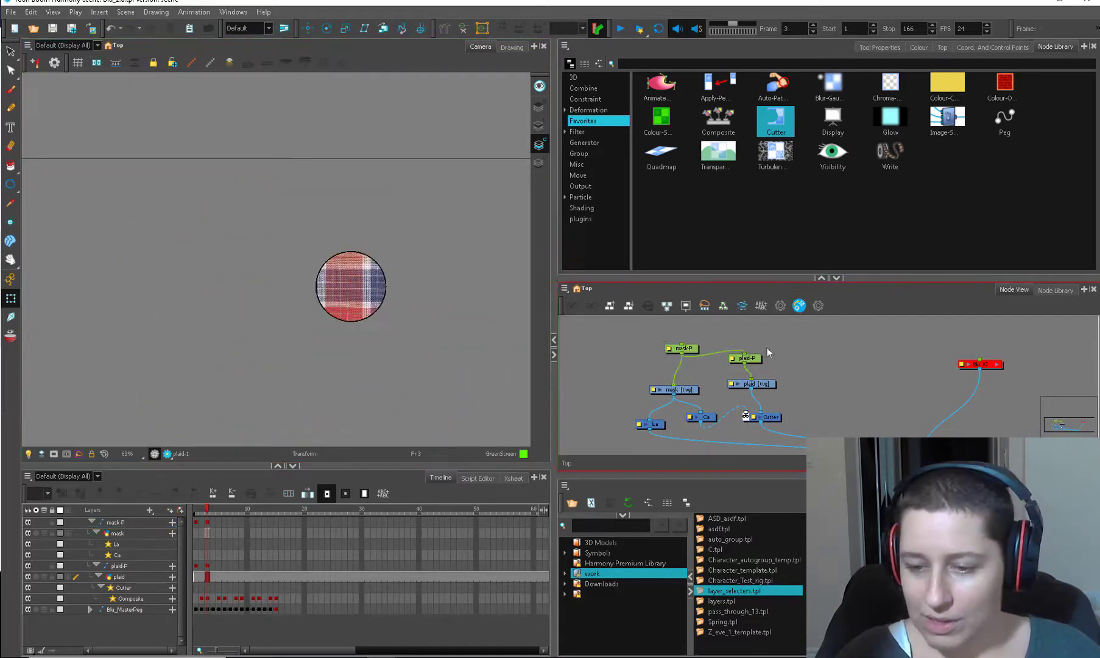
drag(768, 351, 722, 324)
click(649, 365)
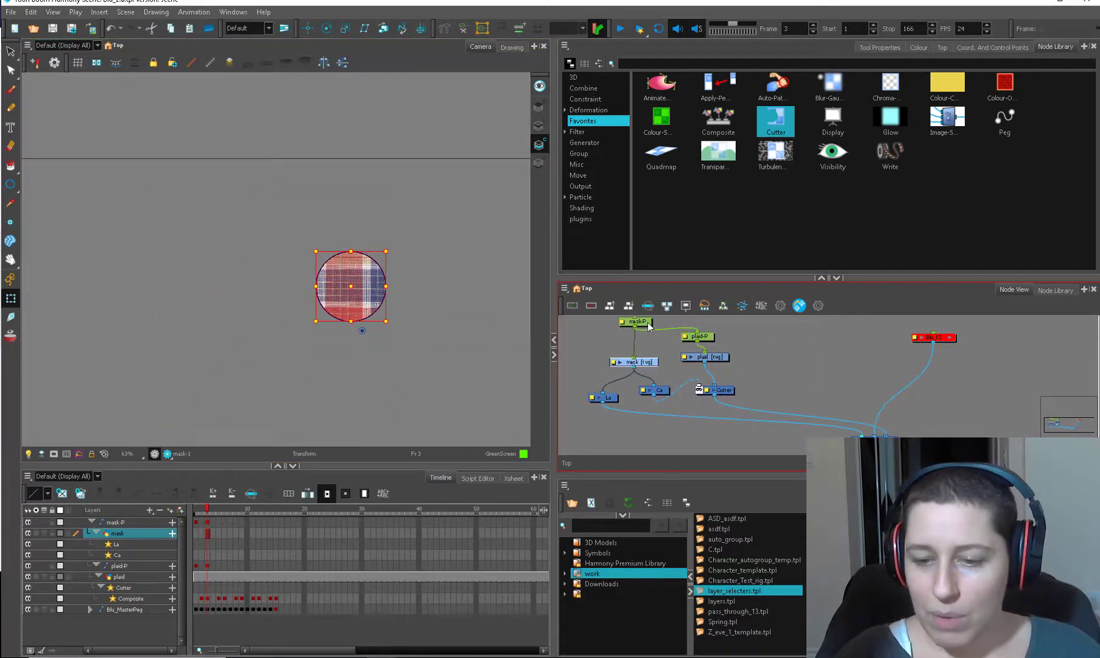
drag(647, 323, 643, 316)
click(647, 363)
drag(725, 355, 716, 384)
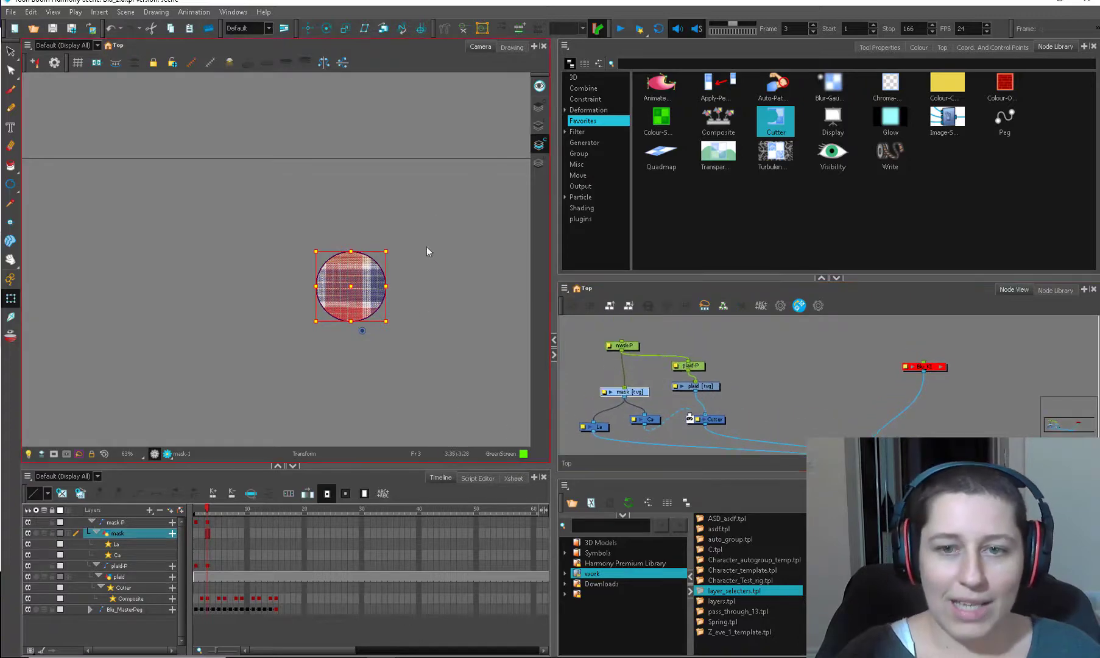
Step: Build a curve deformer running from the bottom to the top of the circle with the Rigging tool, then return to the Transform tool
click(444, 28)
scroll(420, 176, up, 1)
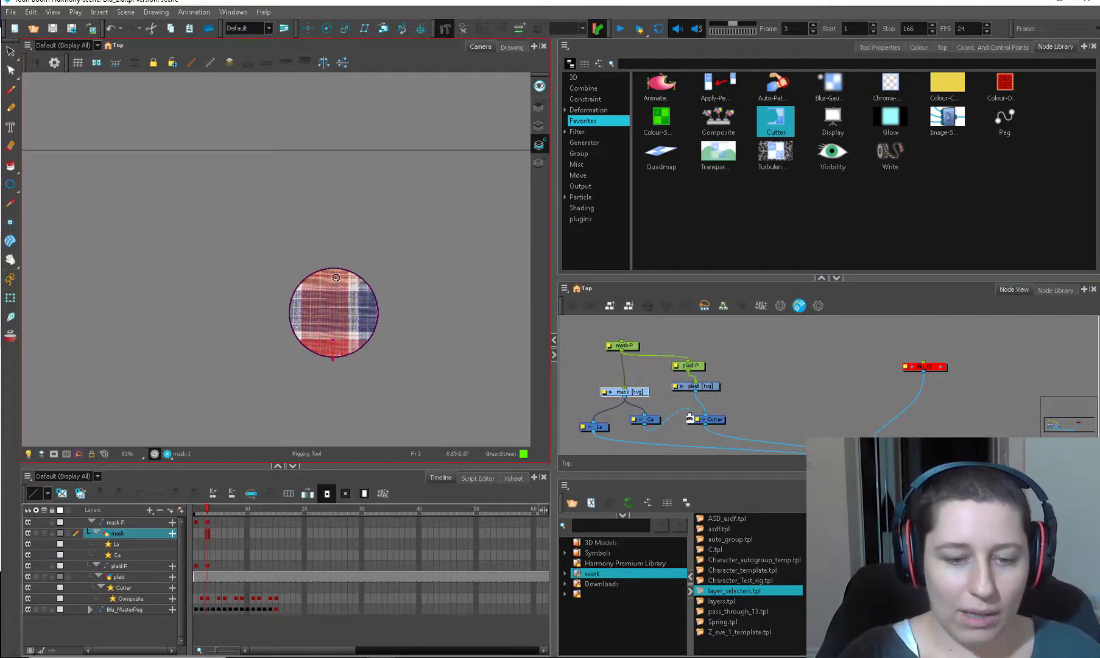
click(334, 261)
key(shift+t)
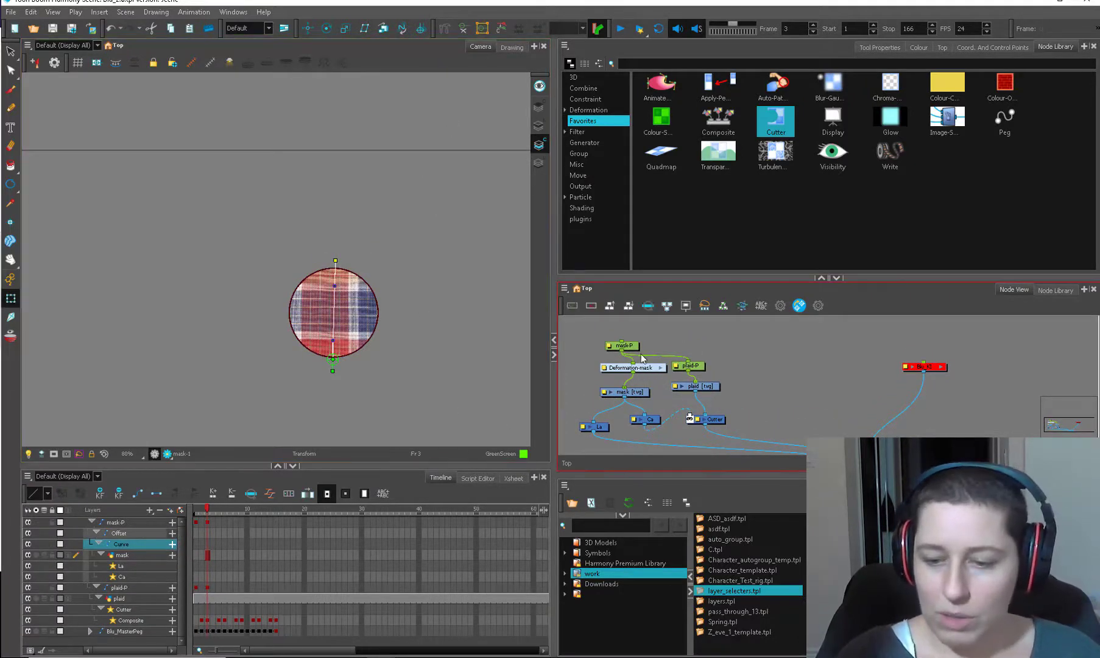
Step: Space out mask-P and the Deformation-mask group, and connect plaid-P beneath Deformation-mask as its parent
drag(630, 346, 653, 319)
drag(647, 368, 620, 351)
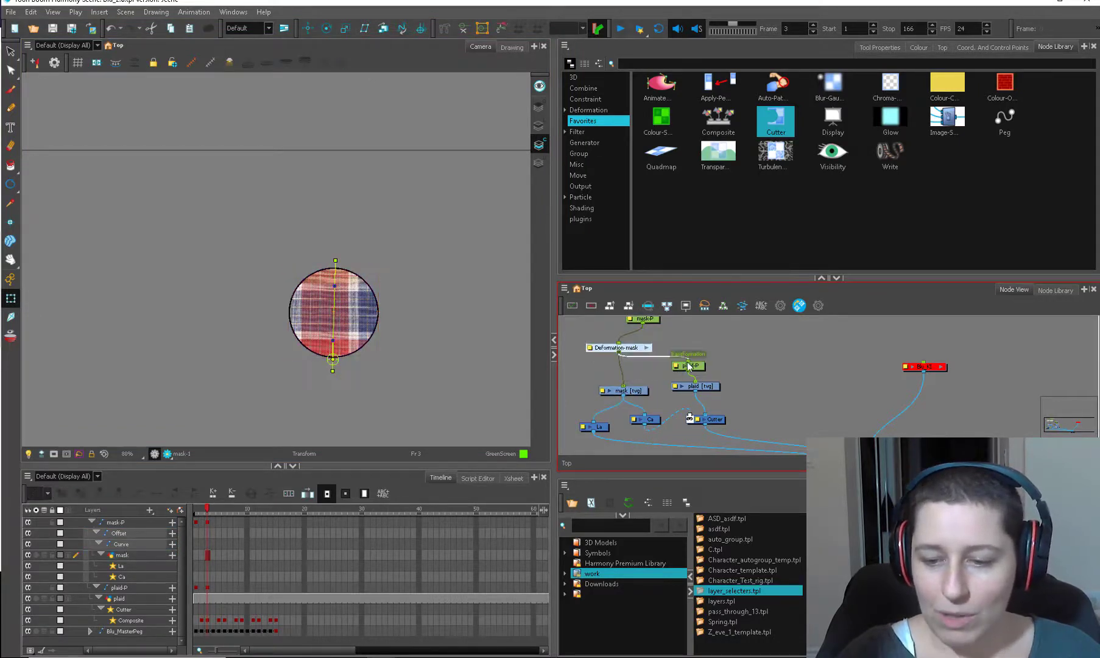
drag(687, 362, 689, 362)
click(724, 359)
Step: Bend the circle leftward into a bean shape with its curve handles and preview the warped fabric in Render View
drag(335, 286, 246, 363)
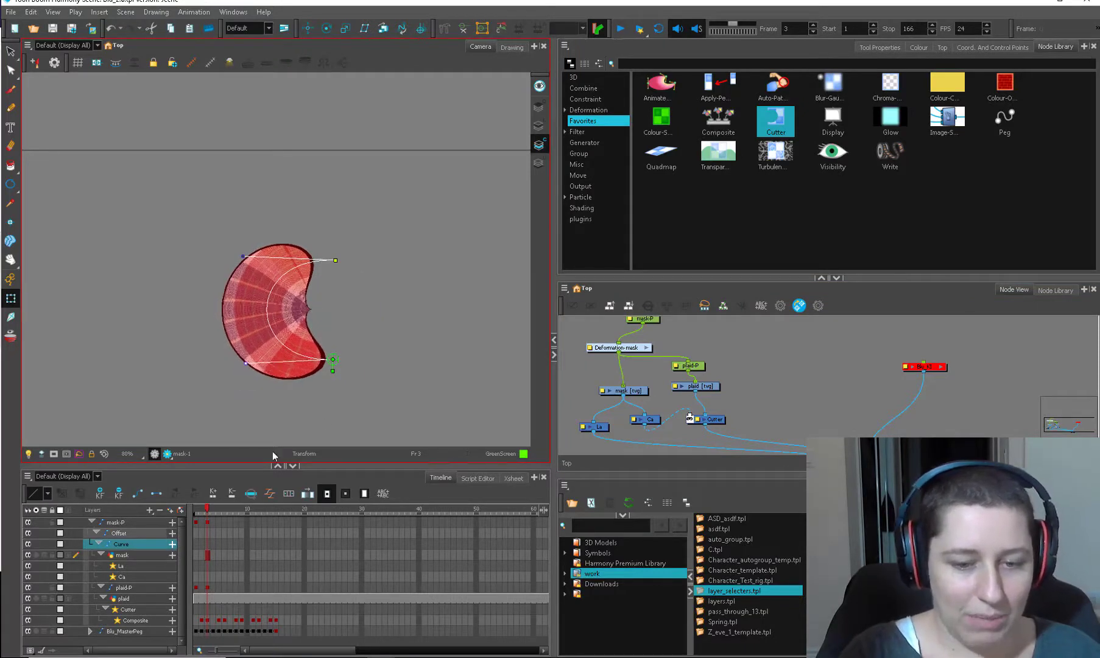
click(167, 454)
scroll(365, 400, up, 2)
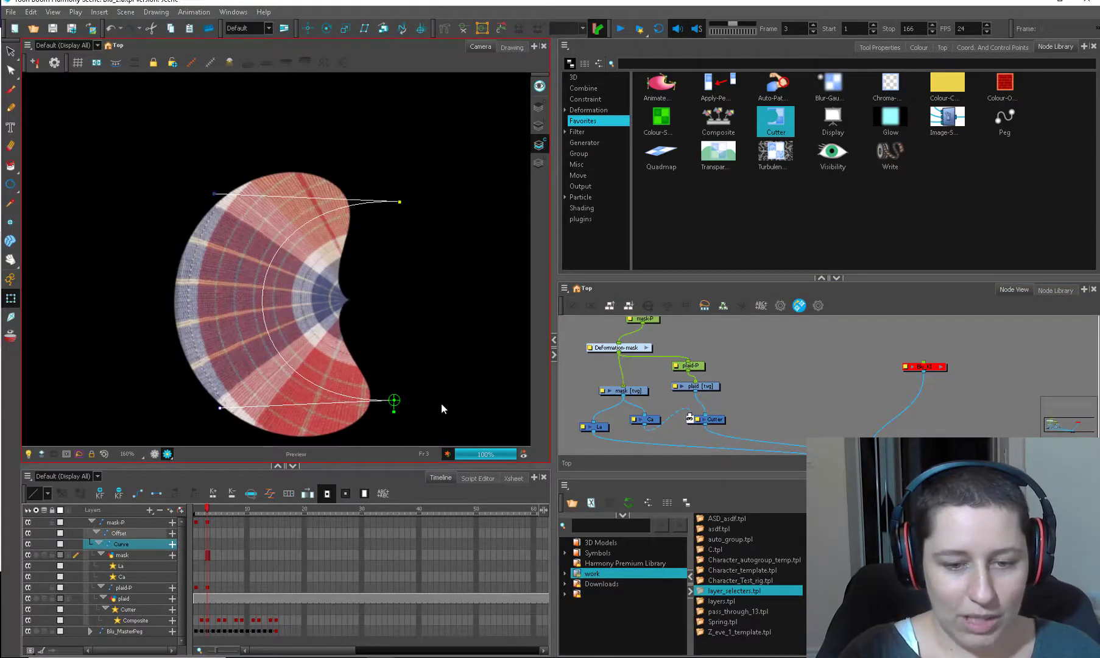
click(155, 454)
Step: Swing the curve's lower handle to the right and back toward the left, checking the fabric distortion in Render View
scroll(358, 381, down, 1)
drag(250, 403, 445, 361)
click(167, 453)
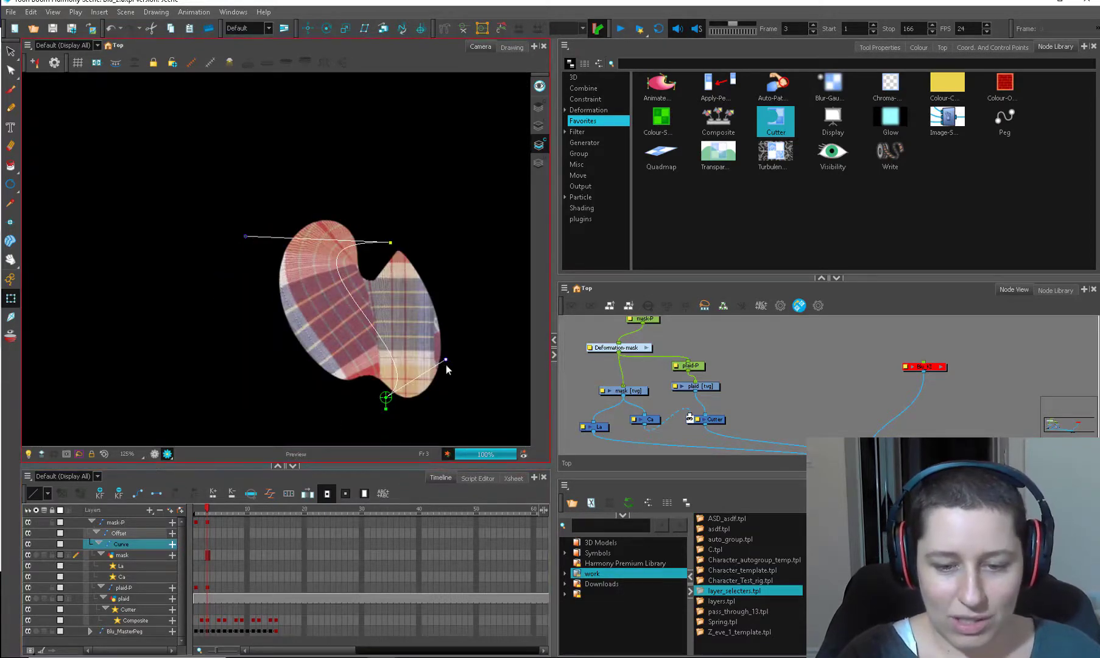
drag(446, 365, 339, 347)
click(168, 454)
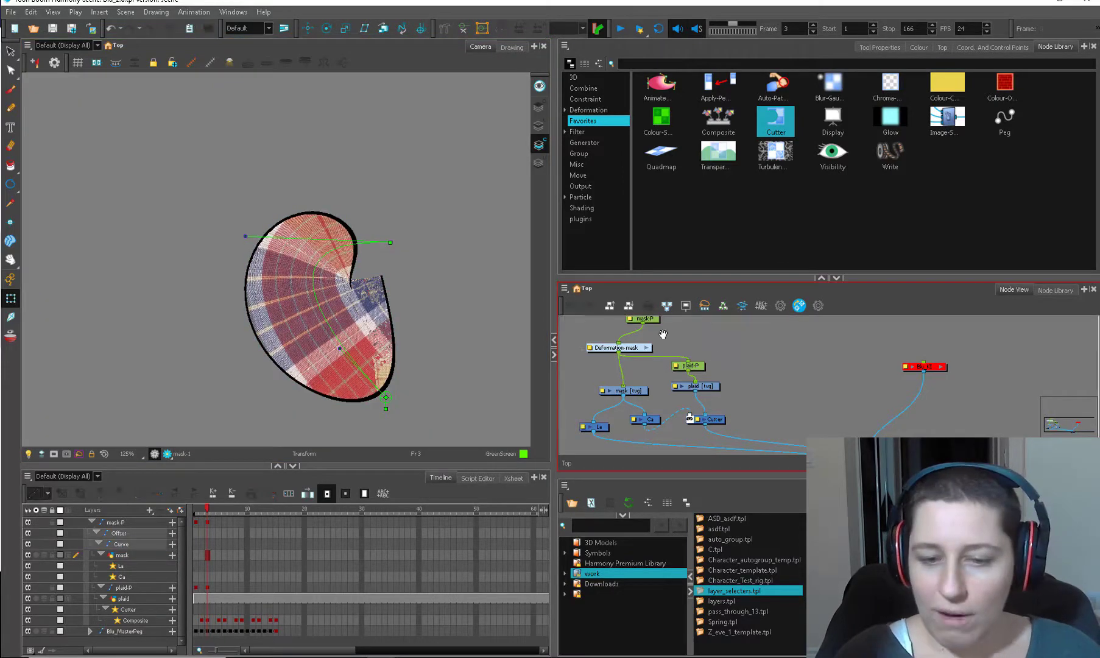
Step: Reset the circle's curve deformation and rearrange the mask-P and Deformation-mask nodes with more space between them
drag(634, 379, 623, 387)
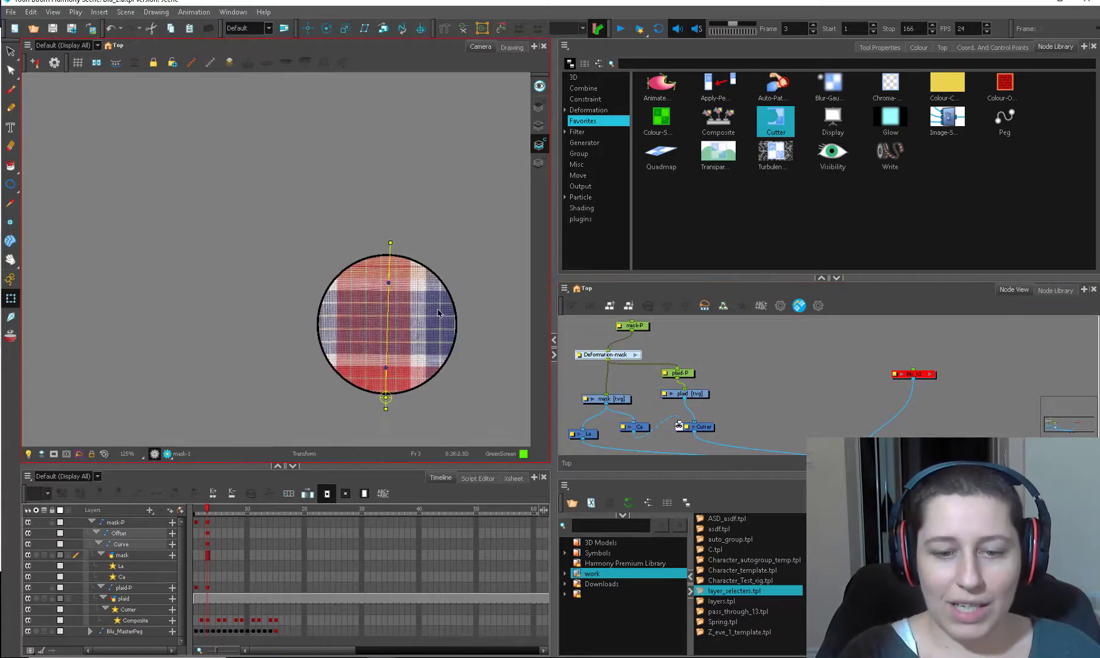
click(728, 339)
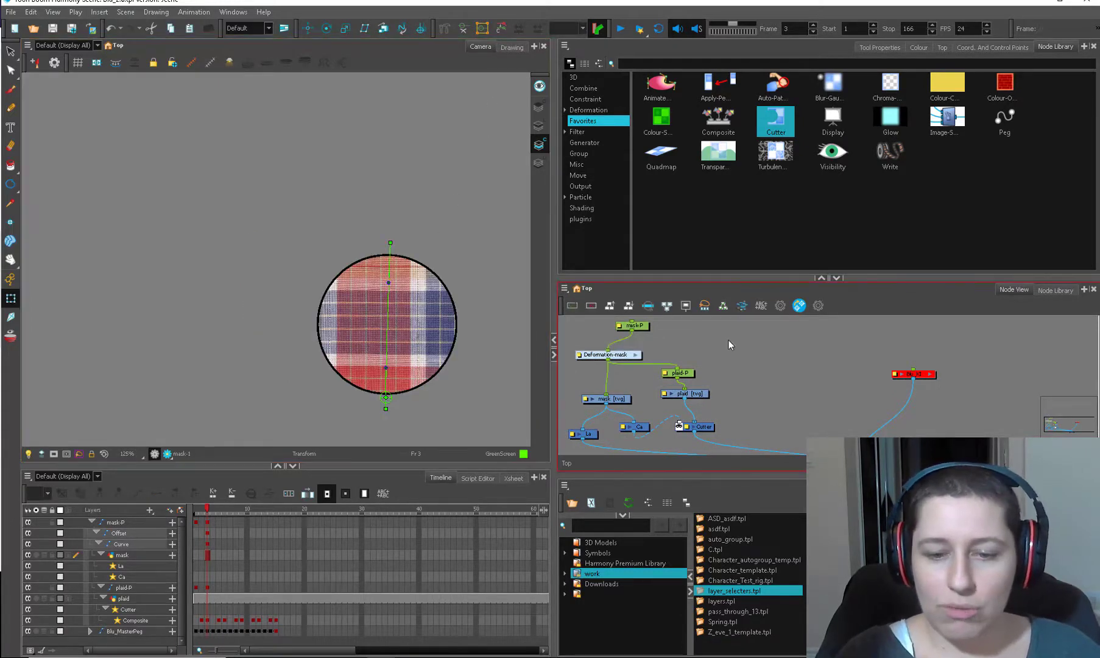
scroll(452, 287, down, 1)
drag(474, 318, 441, 325)
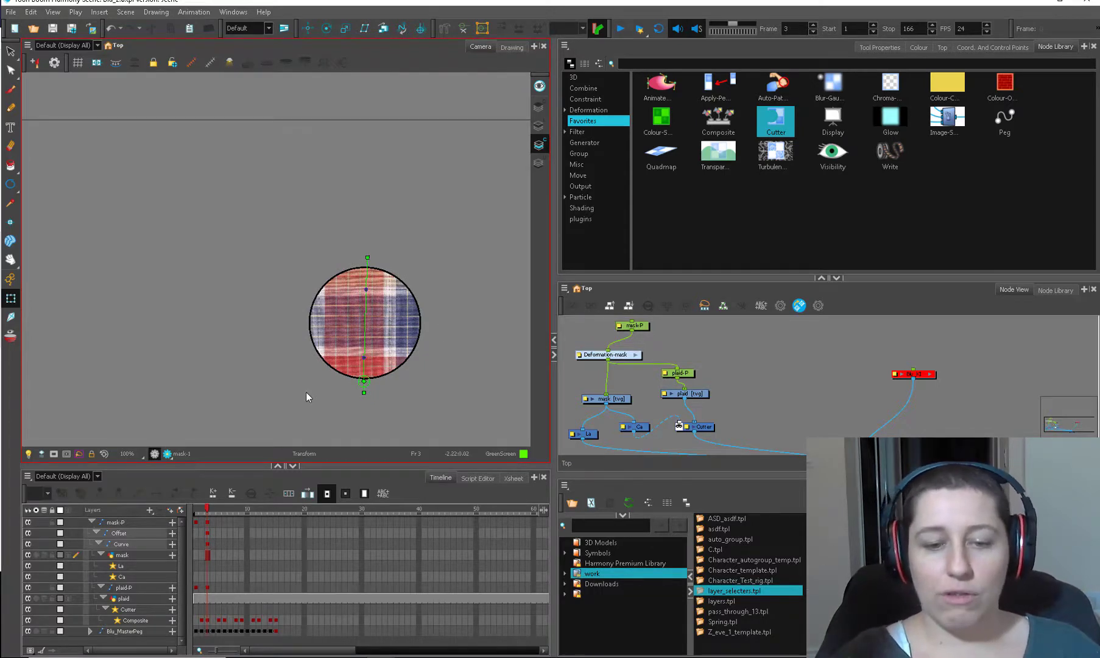
click(699, 370)
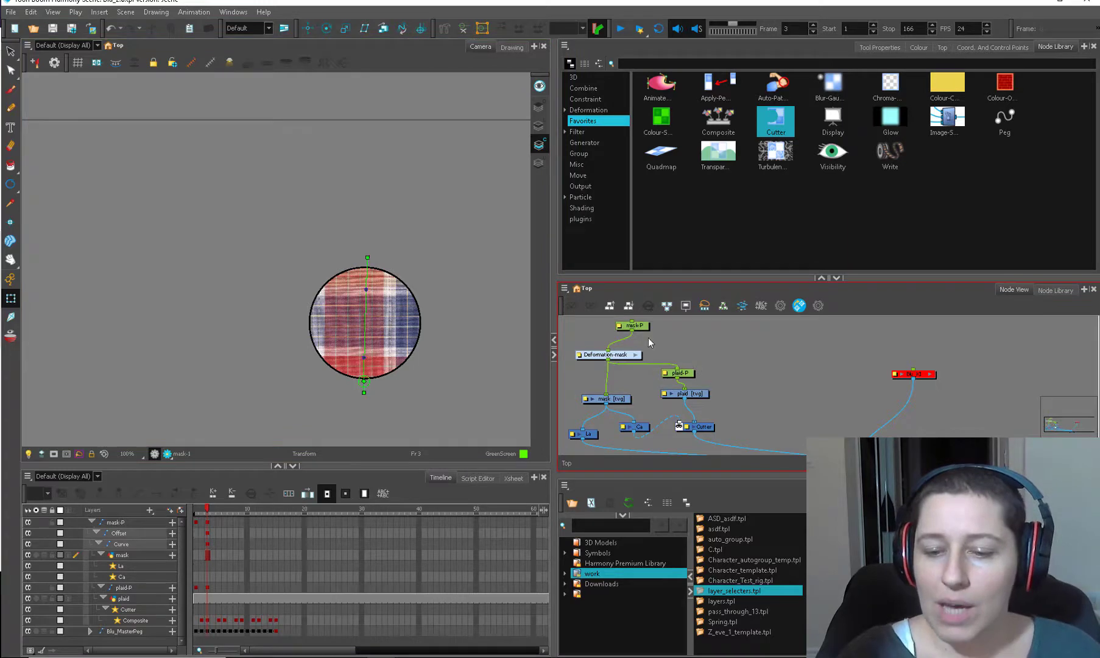
drag(636, 326, 625, 318)
scroll(418, 385, up, 1)
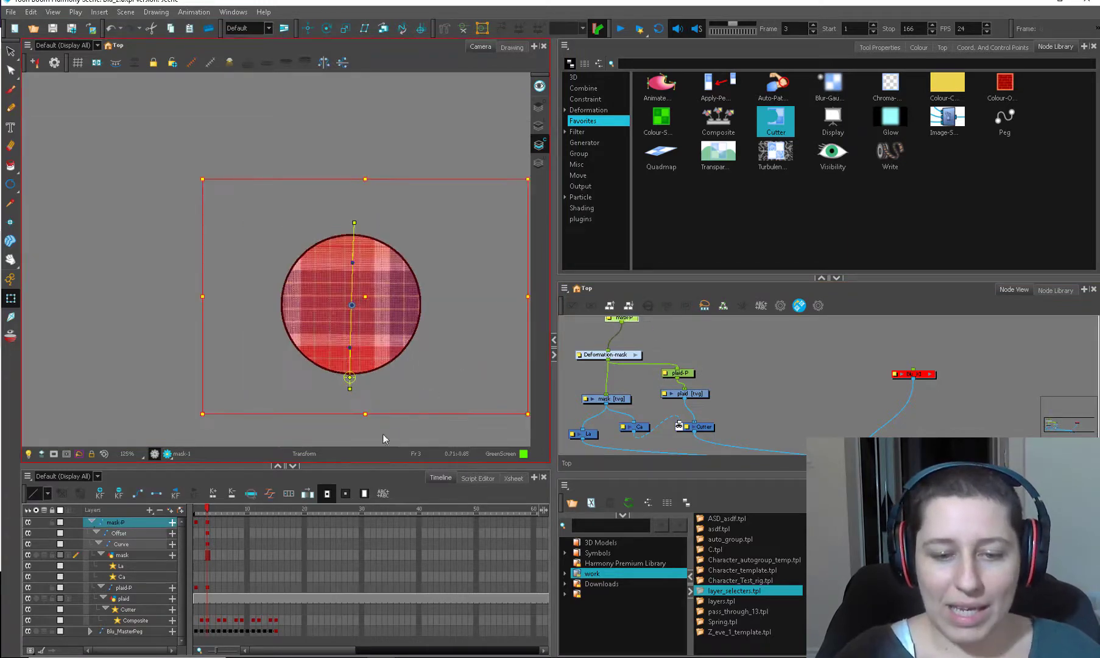
click(432, 412)
scroll(424, 397, up, 1)
key(space)
drag(413, 336, 432, 395)
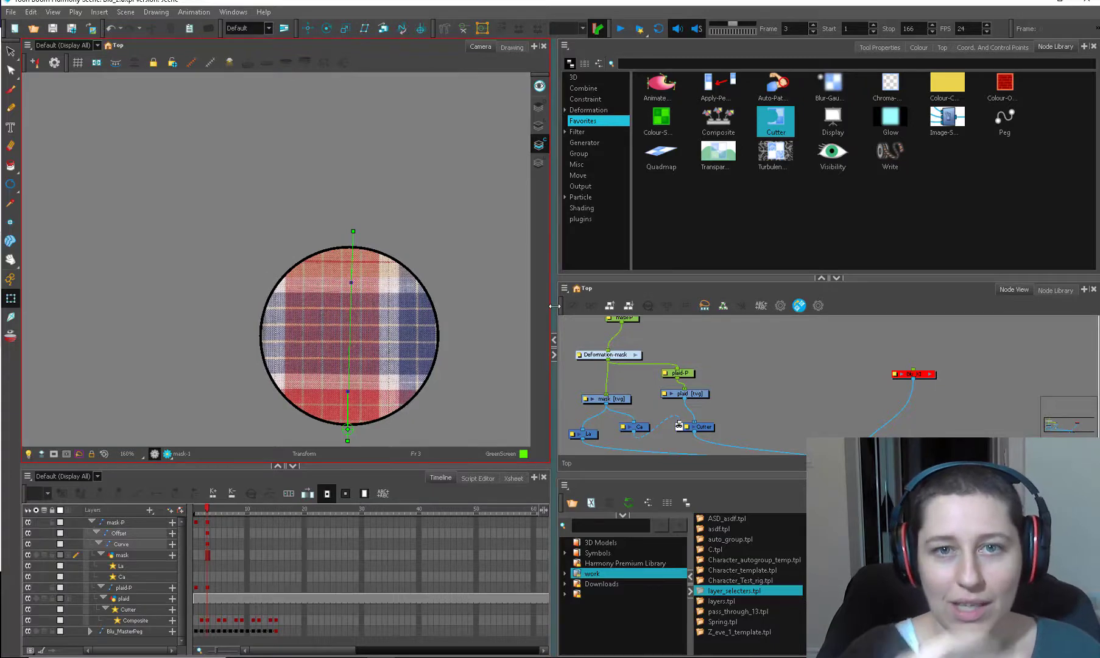
drag(626, 356, 638, 344)
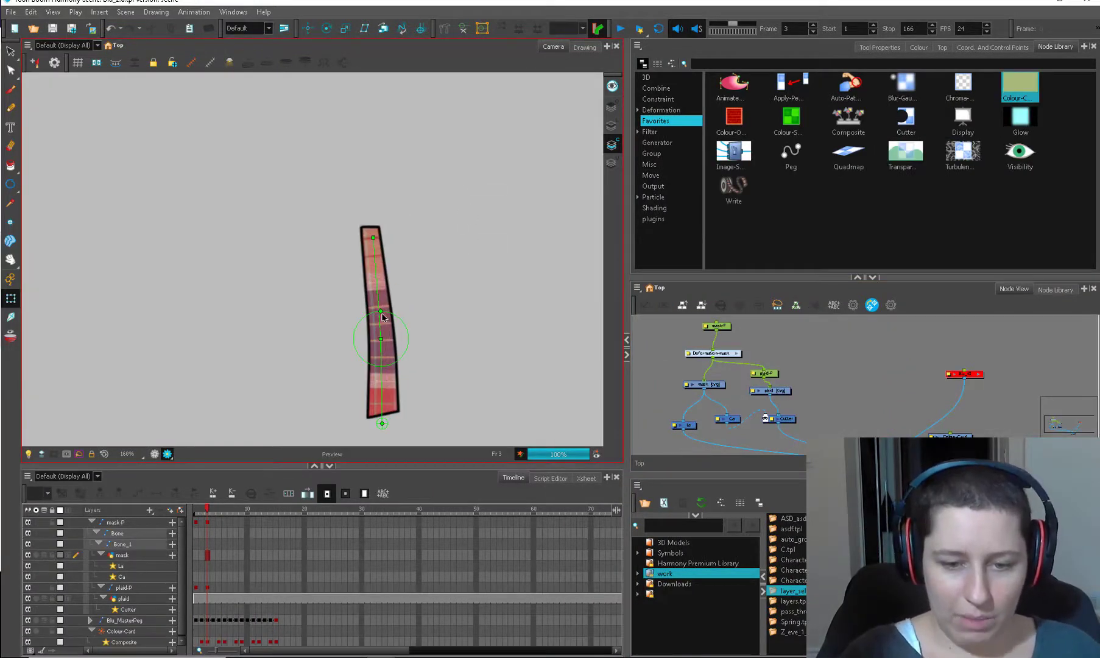
Step: Adjust the joint, tip and root of the plaid strip's two-bone deformer with the Rigging tool
click(445, 29)
click(380, 326)
click(380, 321)
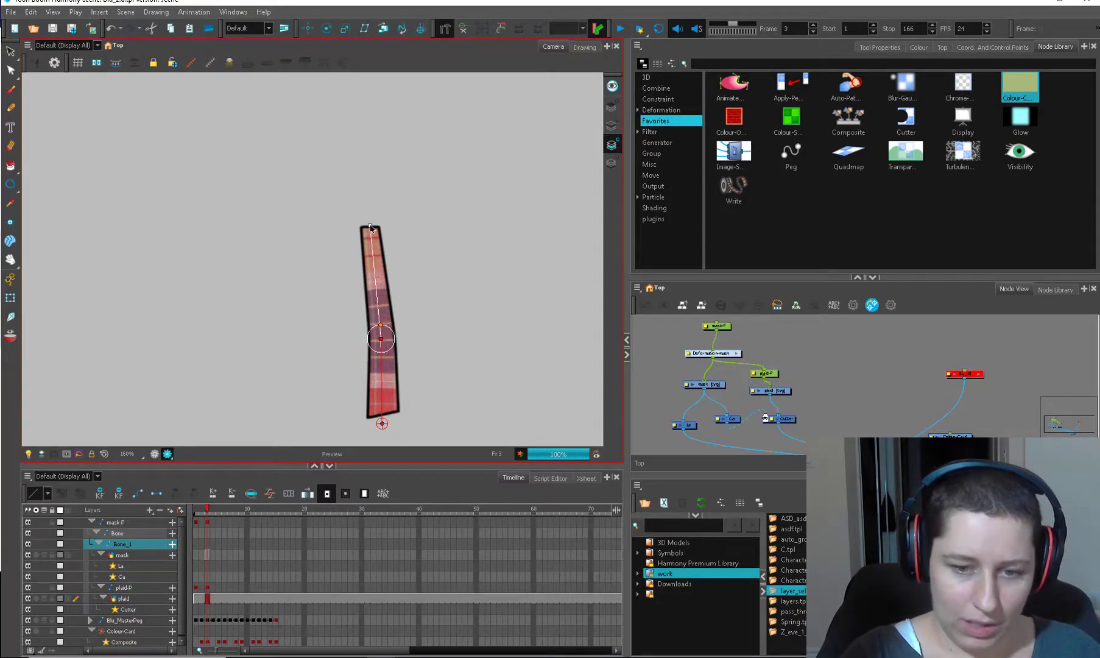
click(381, 420)
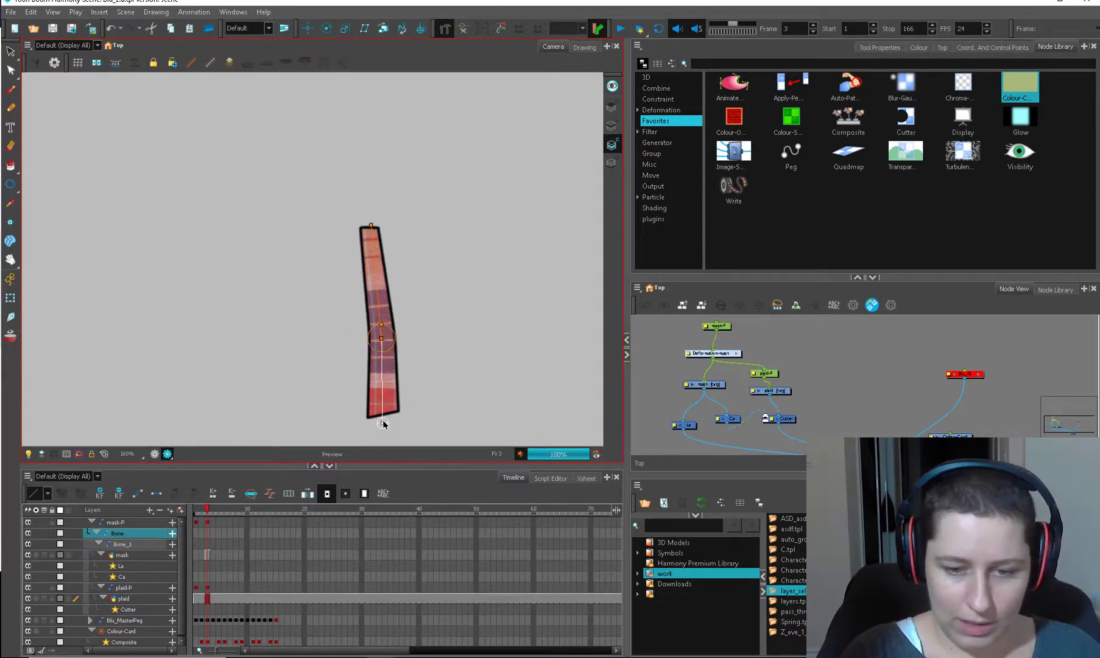
Step: Rotate the strip's upper bone with the Transform tool to test how the plaid bends at the joint
click(11, 300)
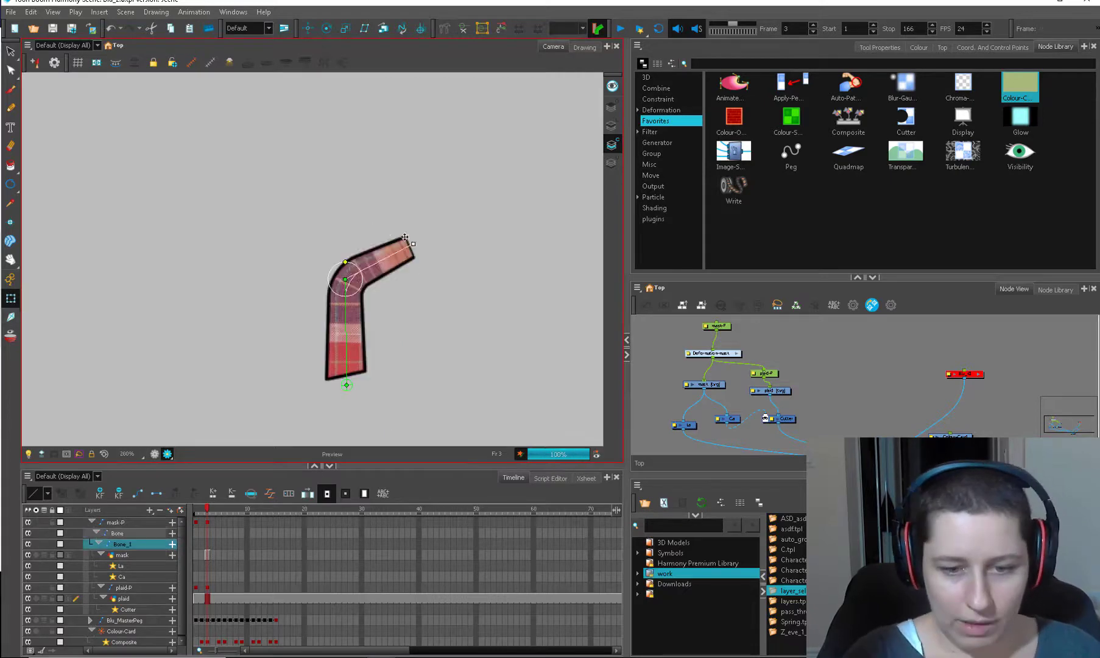
drag(404, 243, 402, 359)
scroll(405, 263, up, 1)
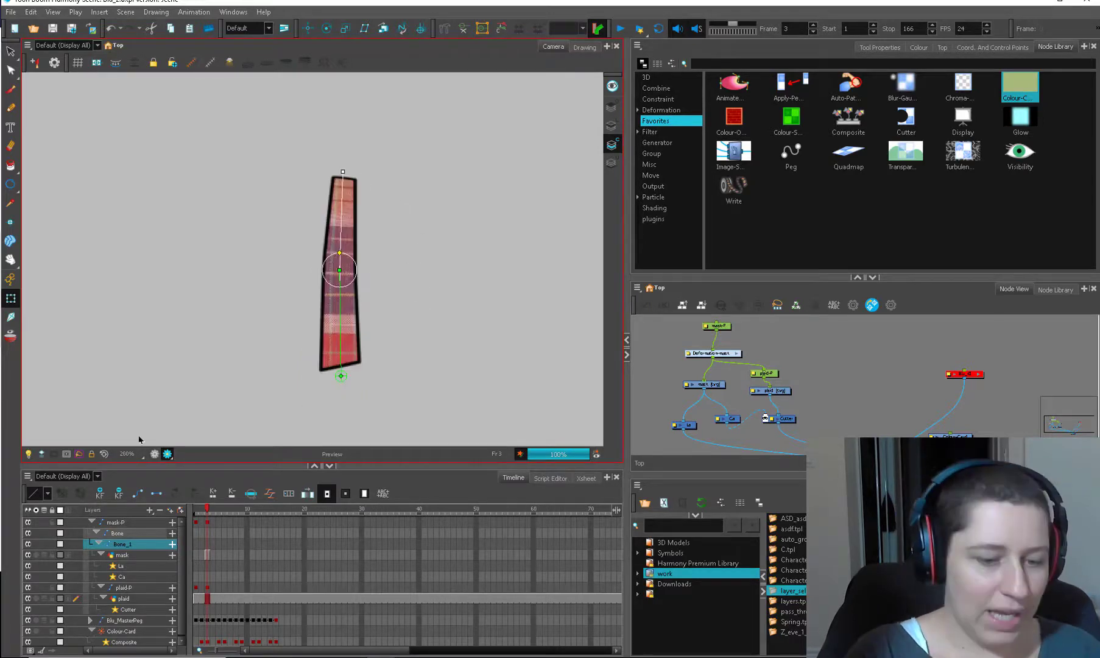
Step: Bend the strip's tip over with its curve deformer and reconnect plaid-P beneath Deformation-mask
drag(348, 161, 420, 274)
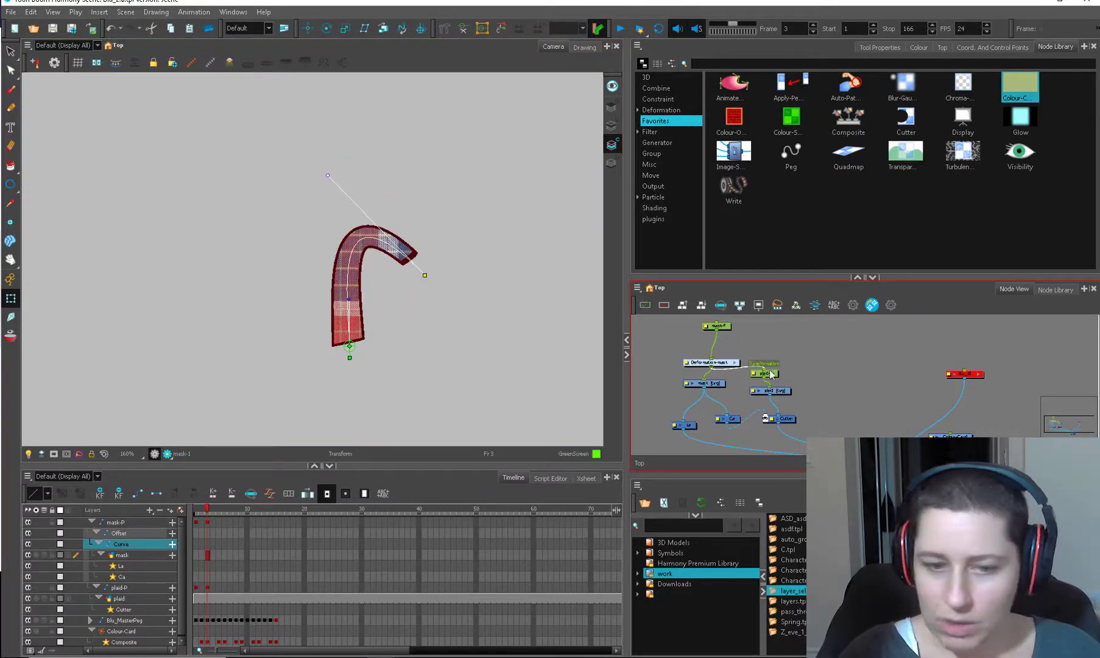
drag(770, 374, 769, 373)
click(426, 272)
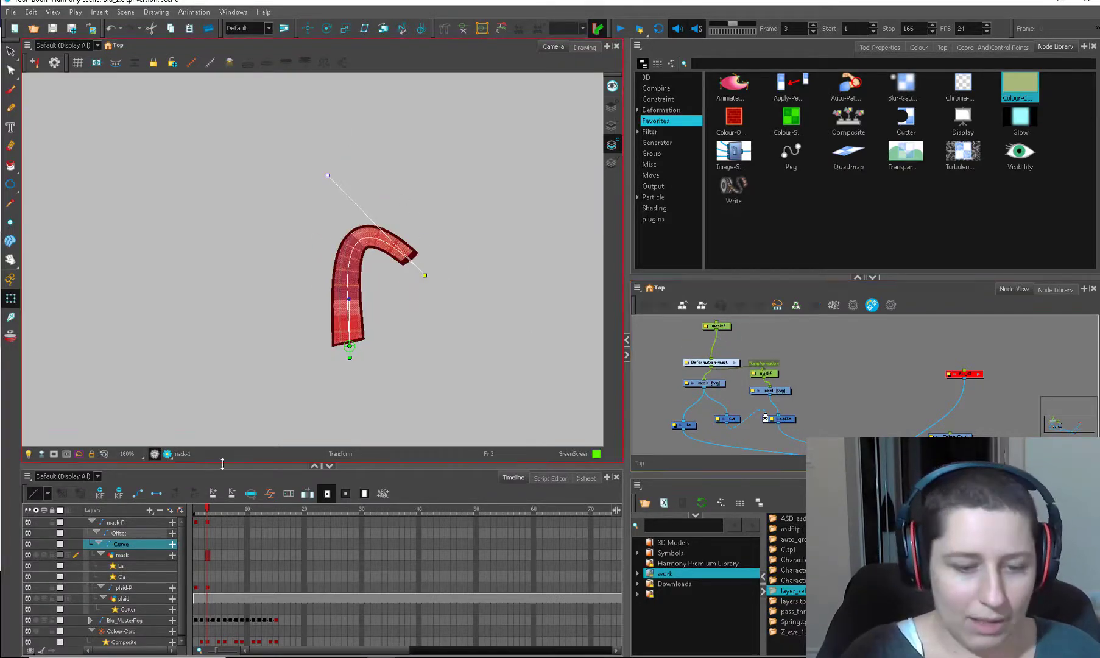
Step: Fold the strip further with its curve end point and handles, inspecting the plaid distortion in Render View
drag(425, 275, 423, 332)
click(167, 453)
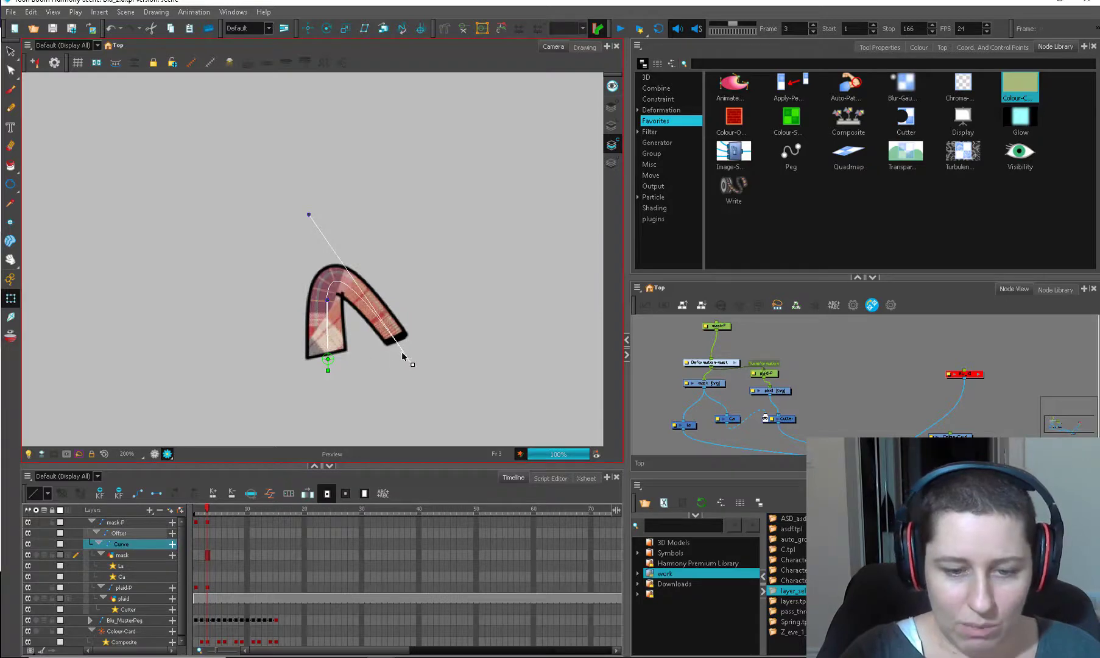
drag(402, 353, 421, 268)
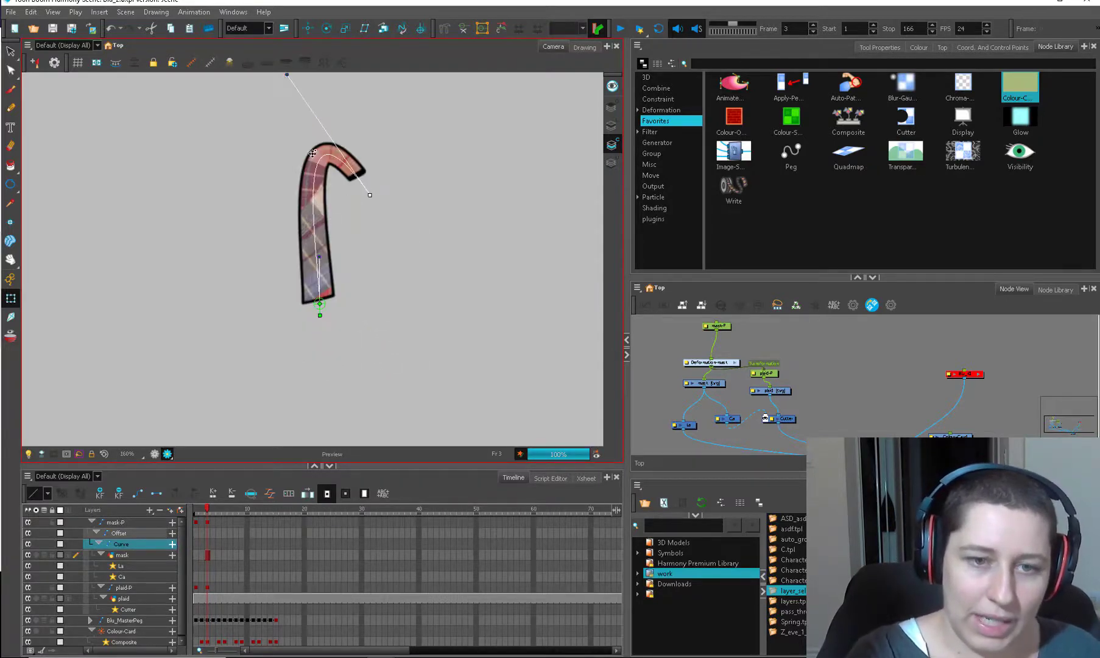
click(287, 79)
key(ctrl+z)
drag(287, 75, 293, 165)
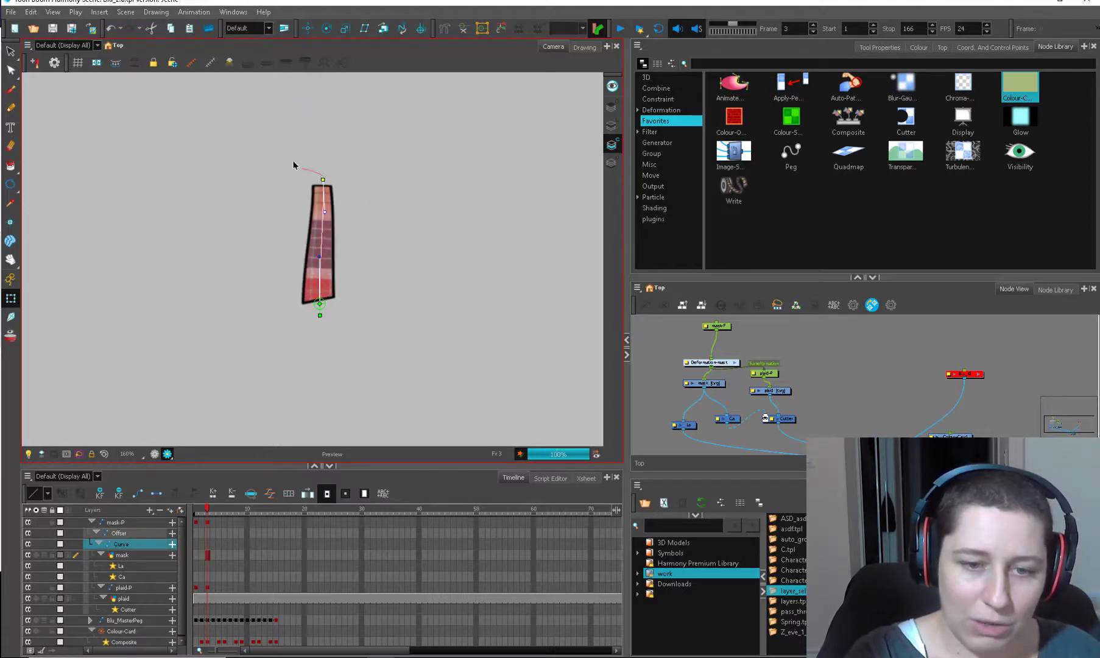
Step: Return to OpenGL View, select the strip's curve deformer points, and delete the Deformation-mask group
click(154, 453)
drag(379, 235, 403, 309)
click(348, 254)
shift+click(343, 379)
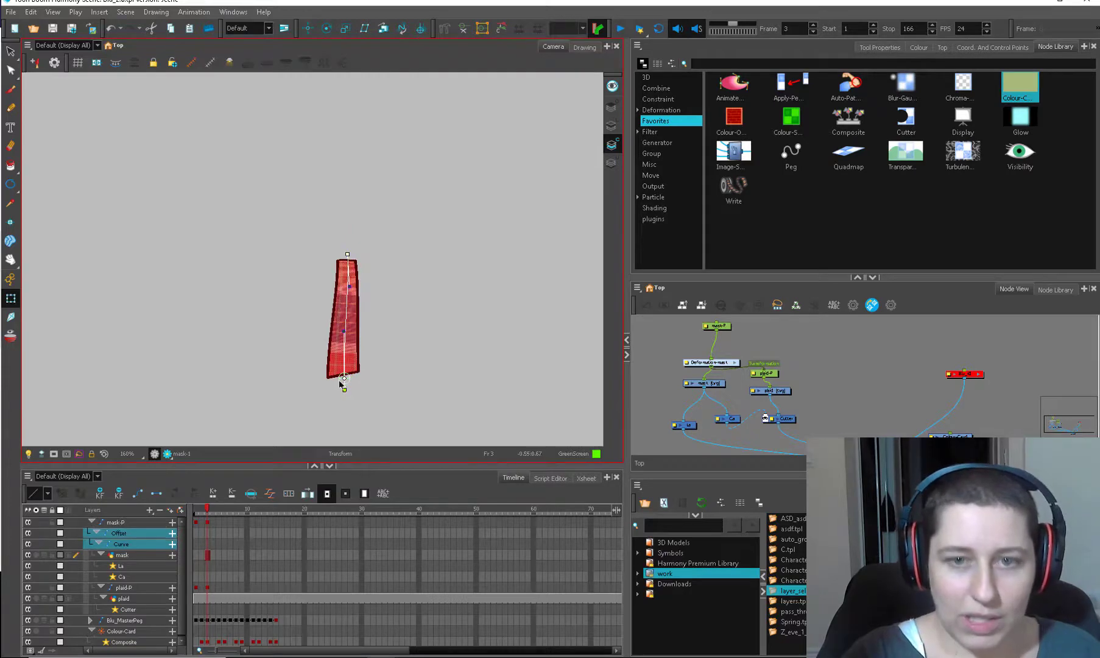
click(445, 30)
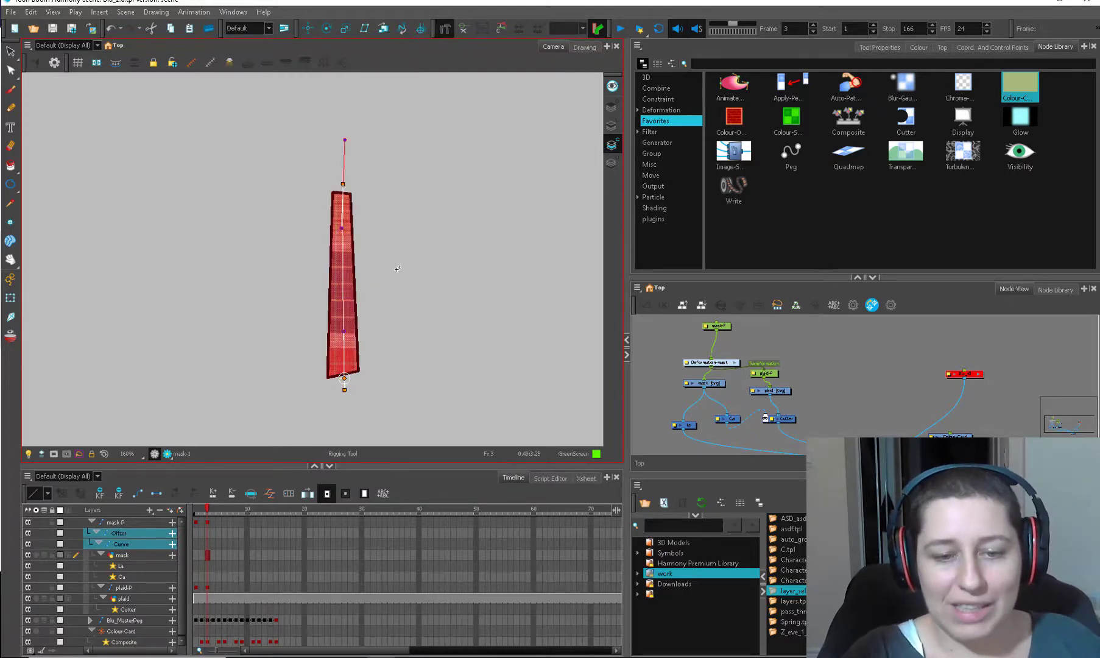
drag(728, 364, 736, 351)
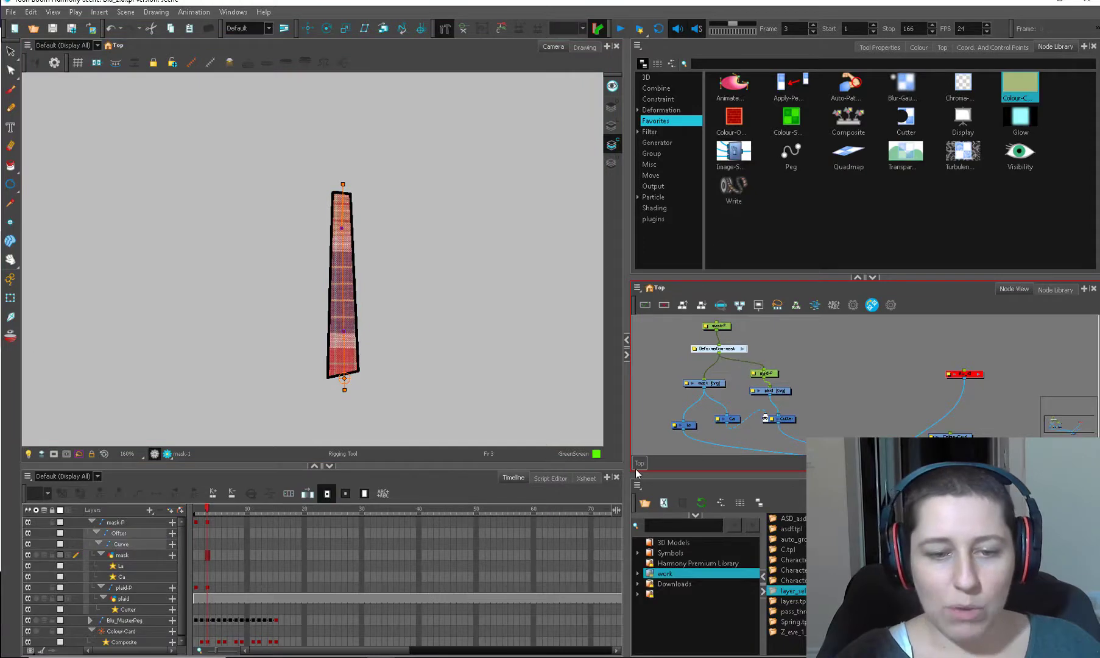
key(Delete)
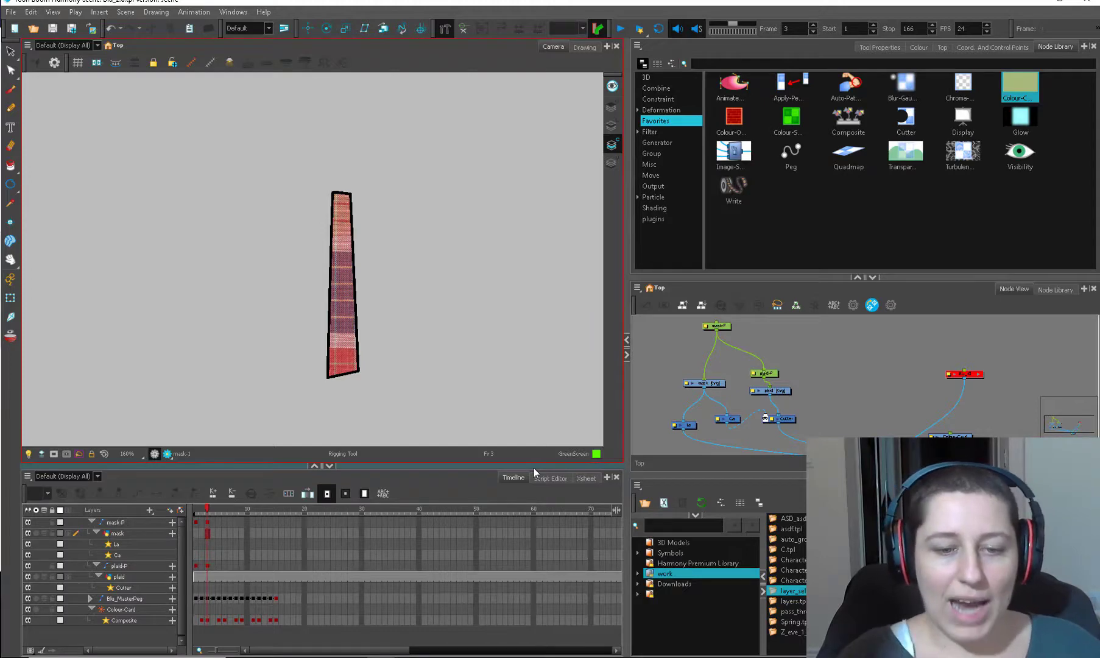
Step: Select the strip's mask drawing and shift its node slightly upward in the network
click(705, 384)
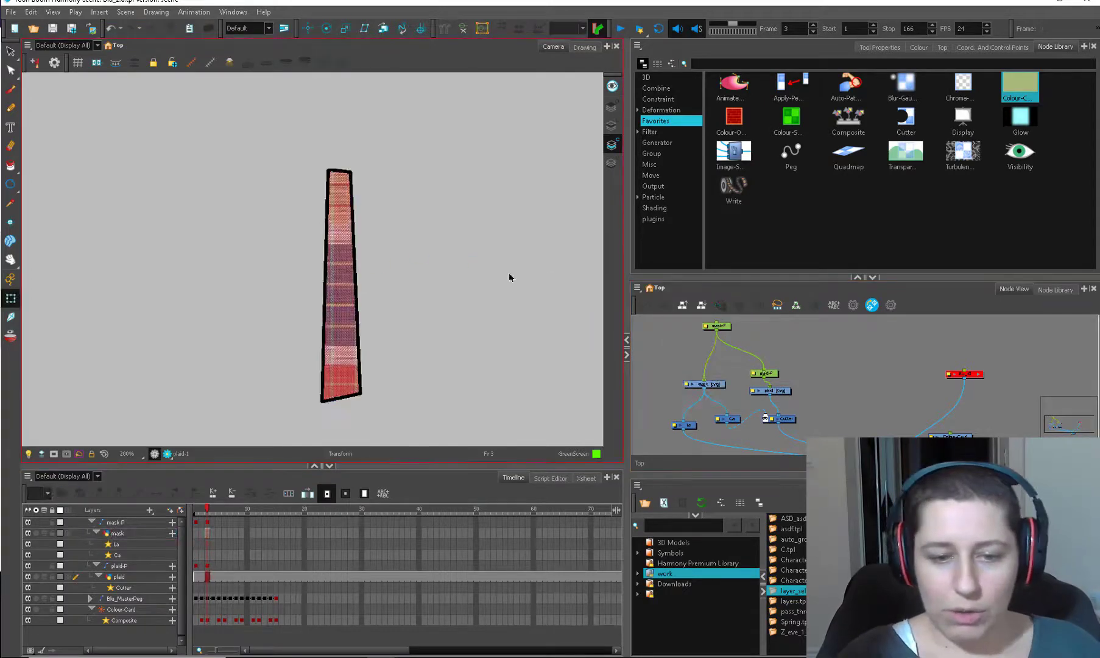
click(352, 286)
drag(717, 387, 712, 380)
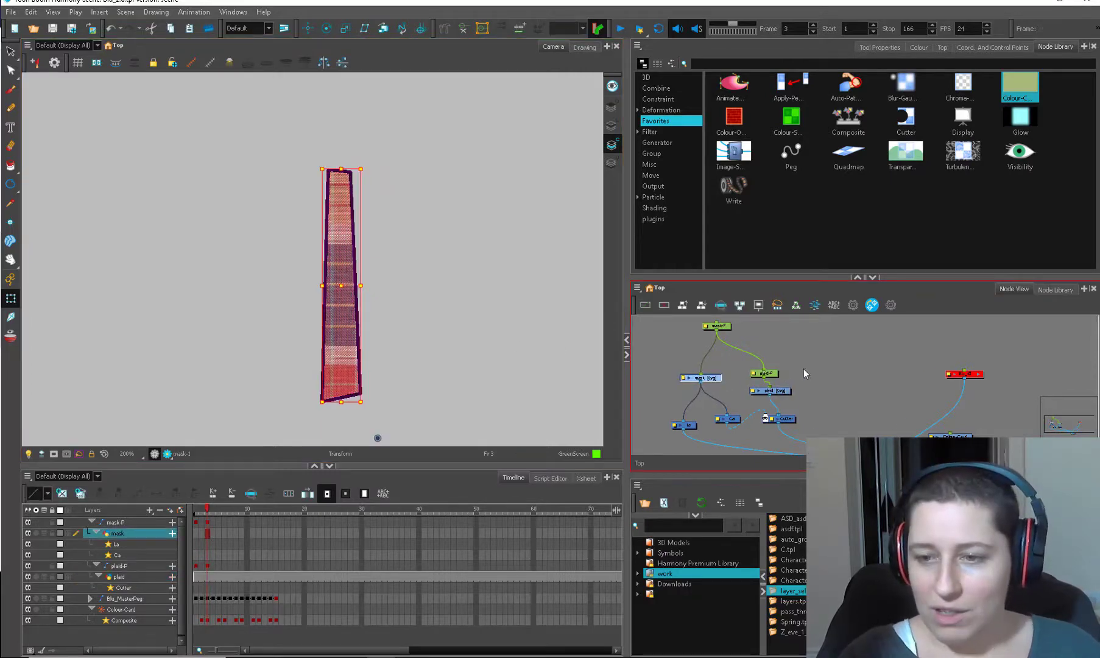
scroll(804, 373, down, 1)
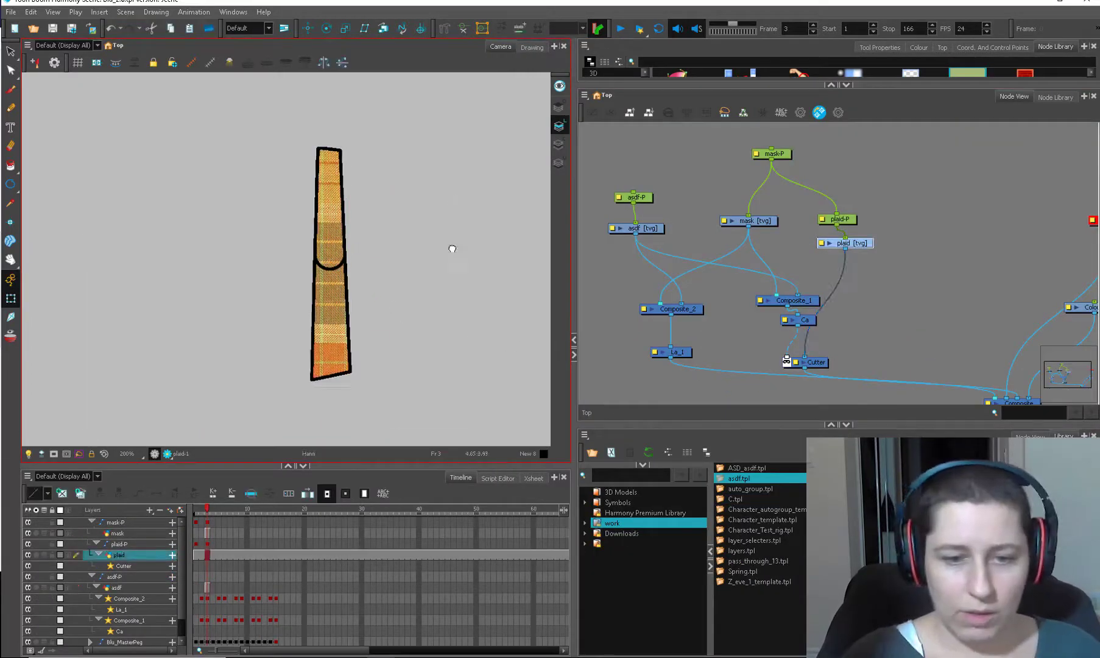
Step: Select the asdf-P peg and rotate the upper strip piece clockwise about its rounded joint
drag(452, 248, 453, 307)
click(648, 200)
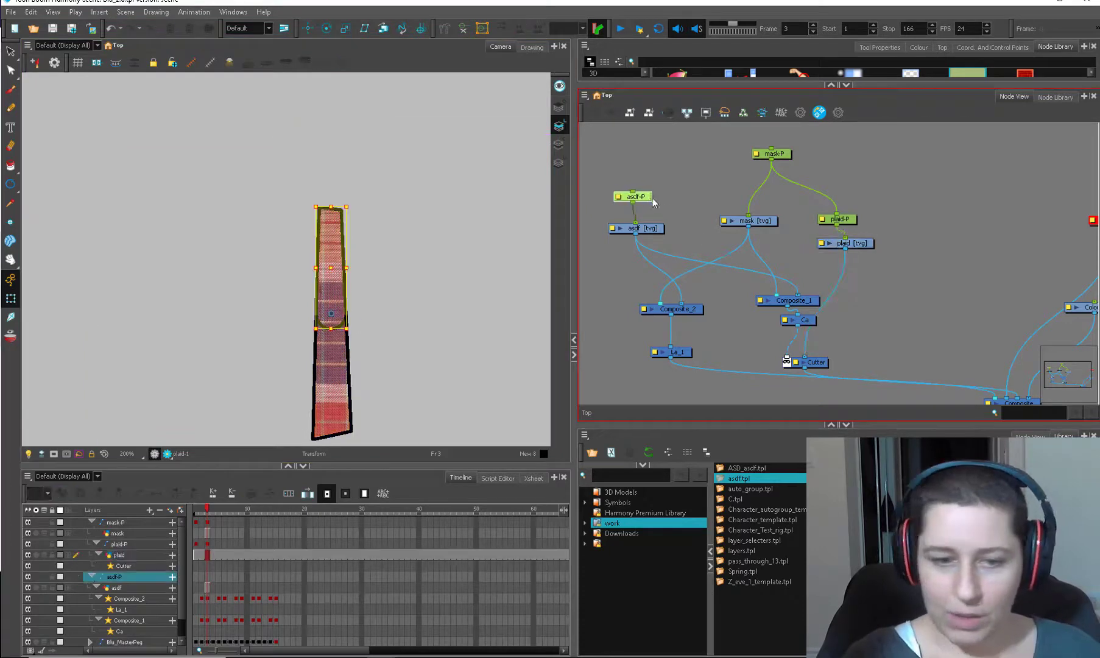
drag(356, 205, 332, 258)
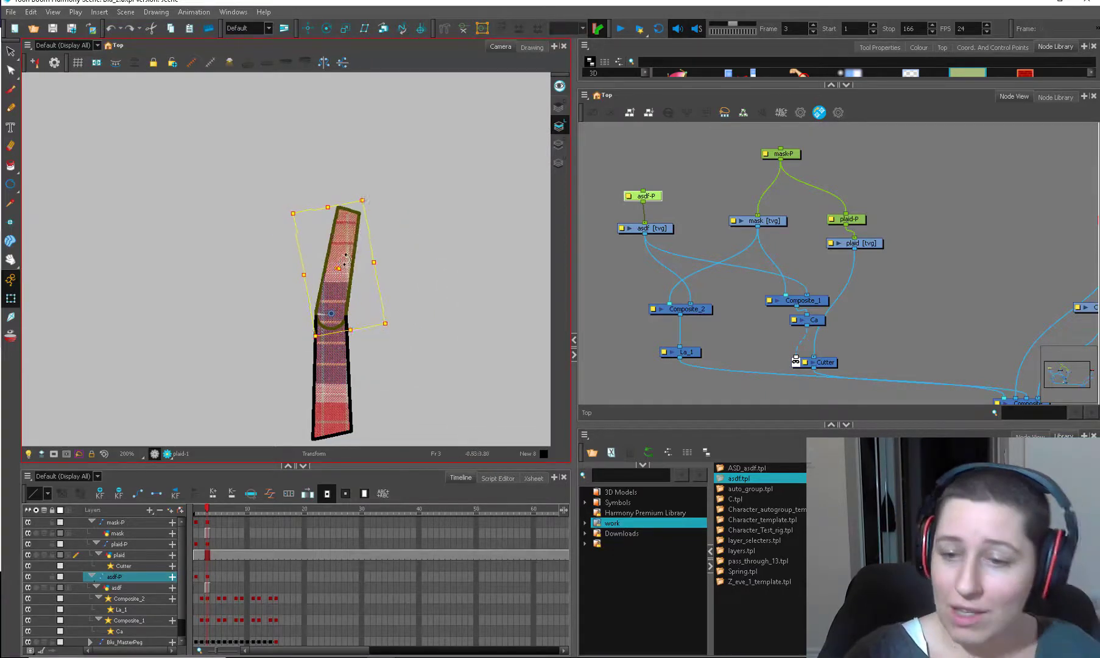
Step: Select the plaid texture drawing and try bending it at the strip's joint with a bone deformer
click(783, 155)
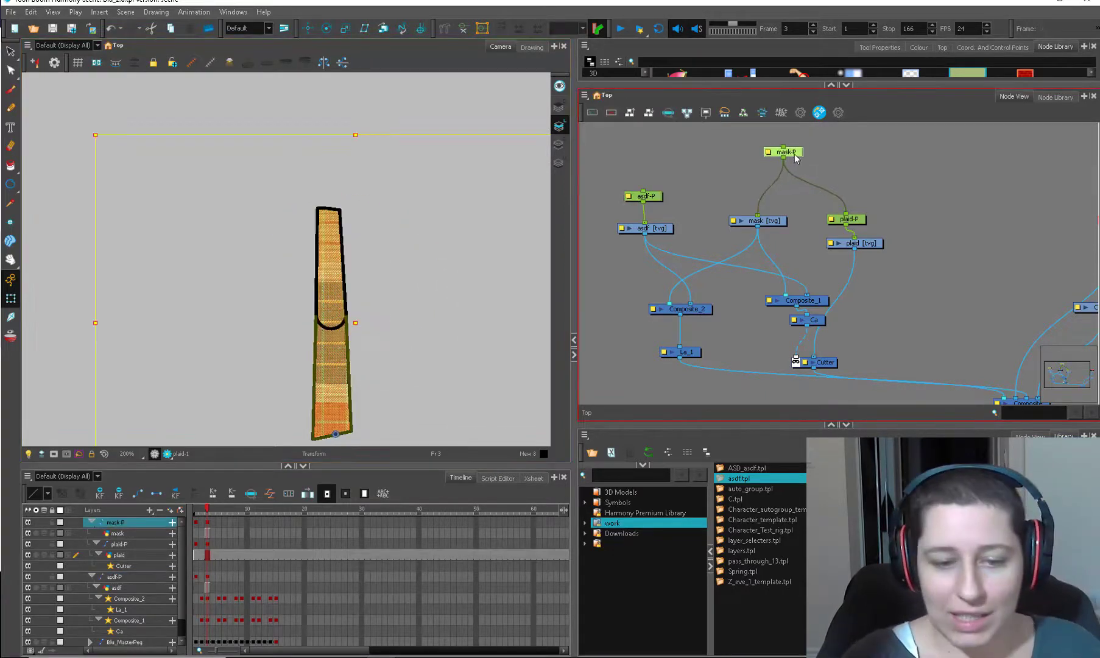
scroll(507, 196, down, 2)
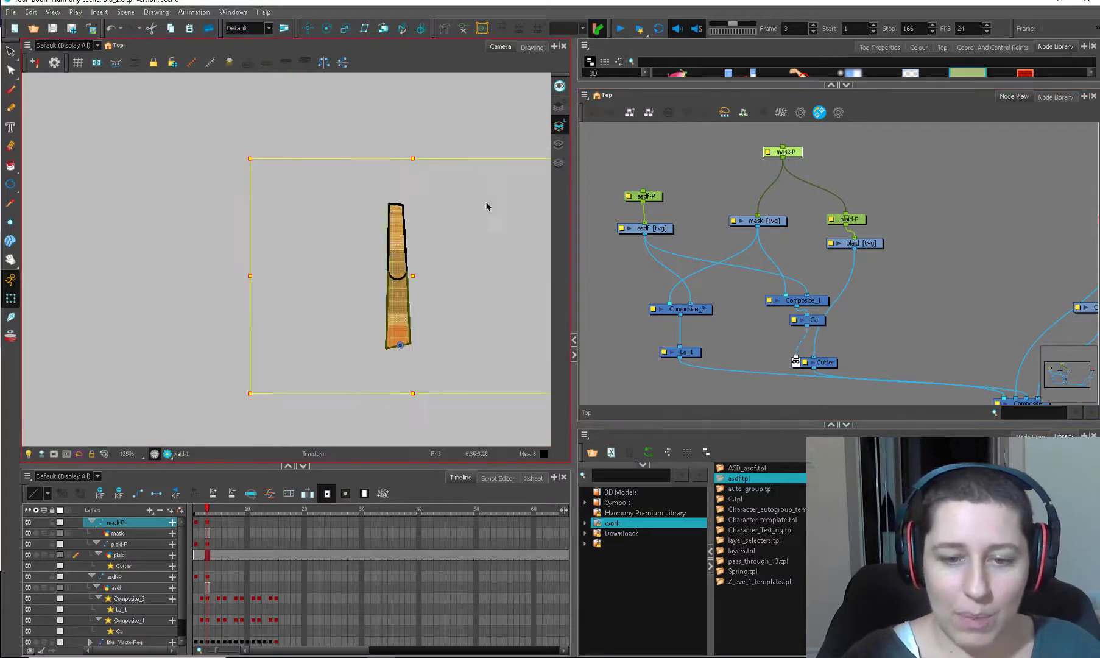
scroll(450, 216, up, 2)
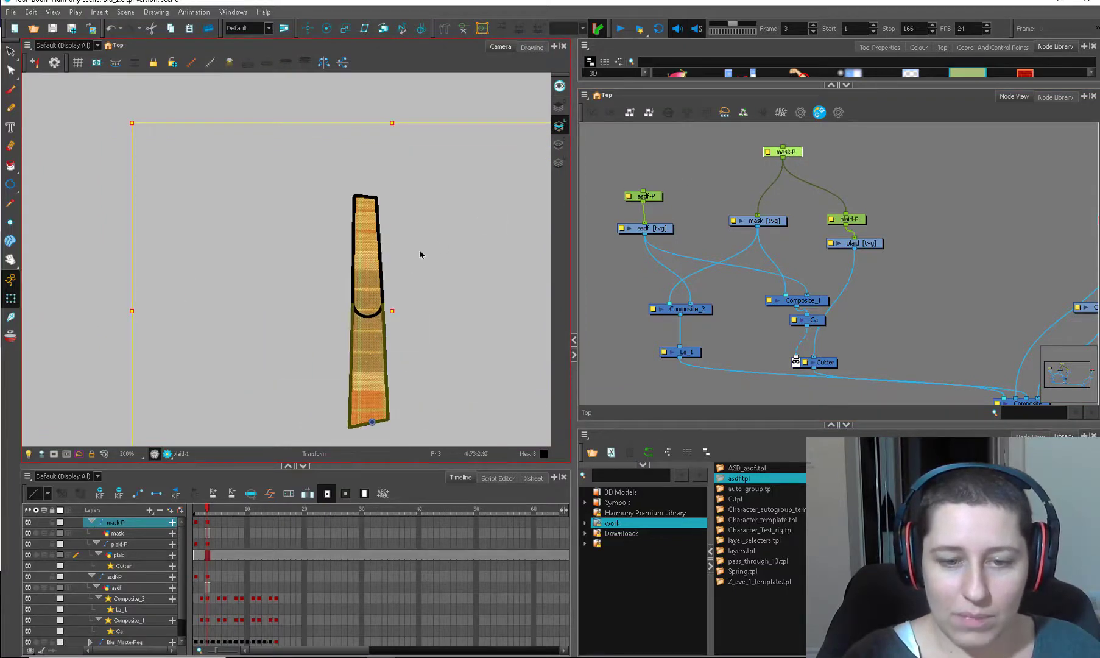
click(375, 240)
drag(454, 210, 364, 214)
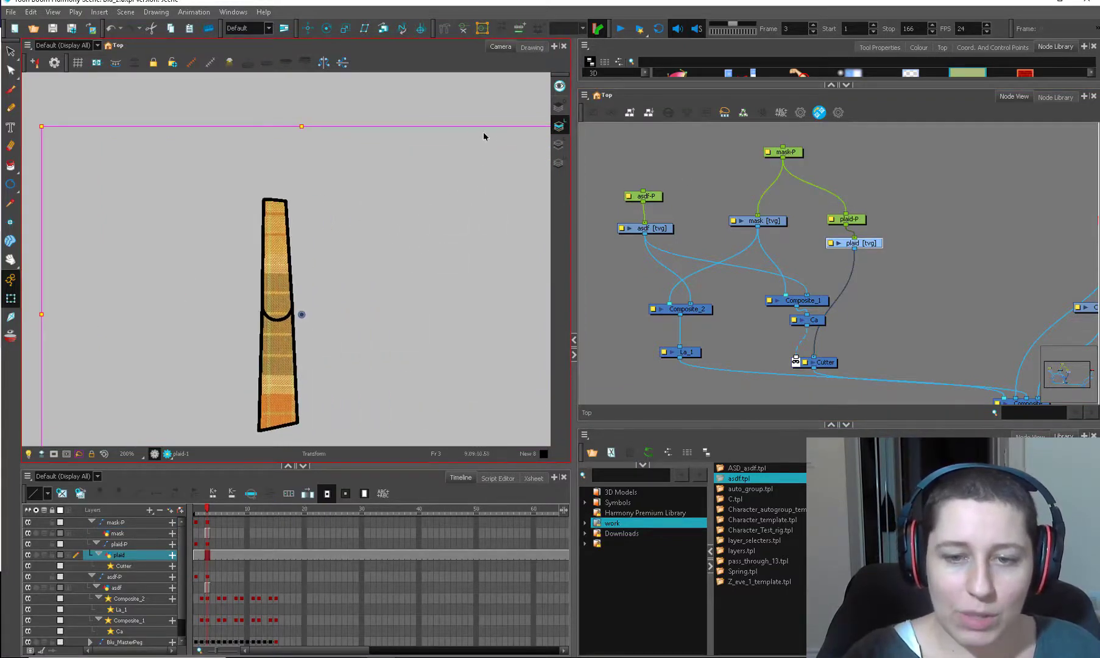
click(281, 240)
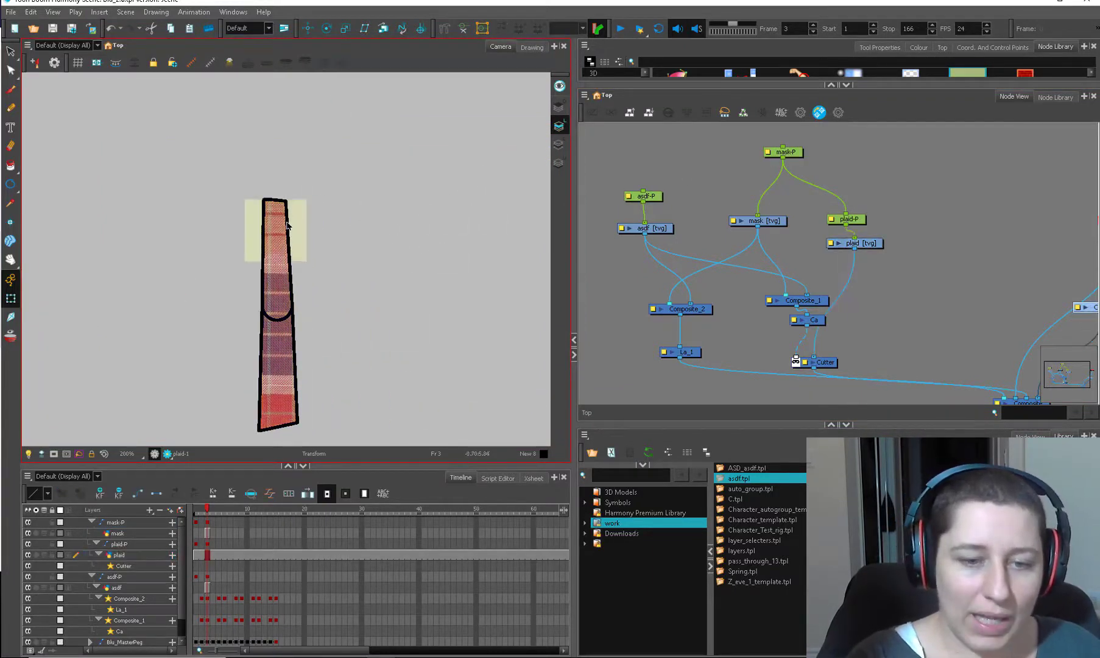
click(287, 225)
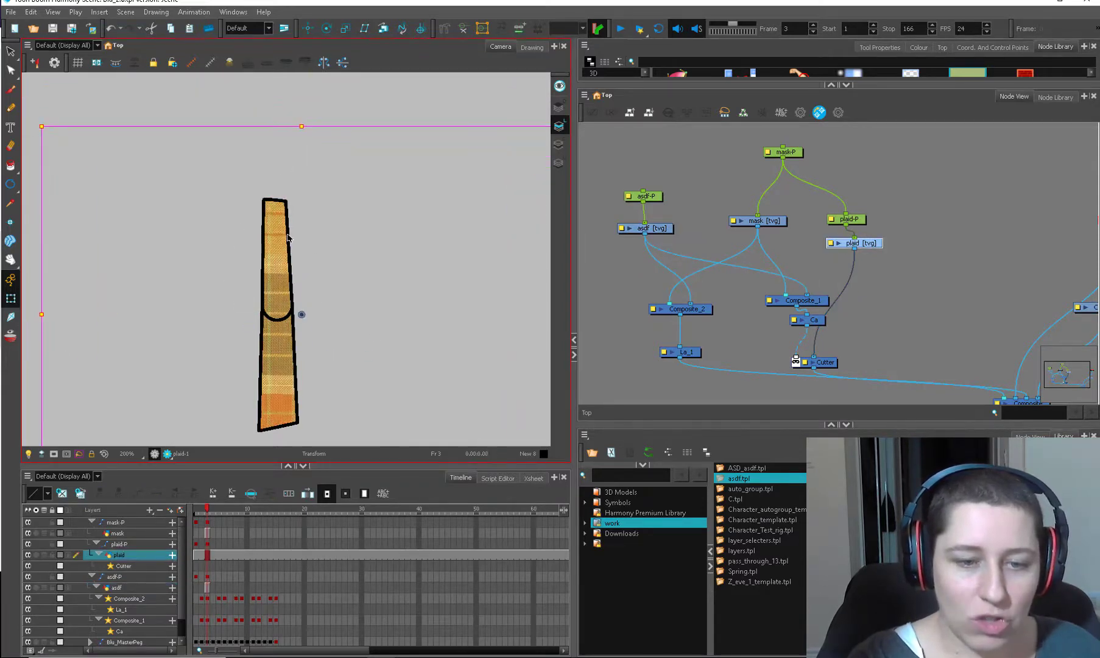
click(287, 238)
mouse_move(301, 199)
mouse_down()
mouse_move(353, 326)
mouse_move(374, 332)
mouse_move(362, 236)
mouse_move(281, 193)
mouse_move(364, 287)
mouse_move(353, 282)
mouse_up()
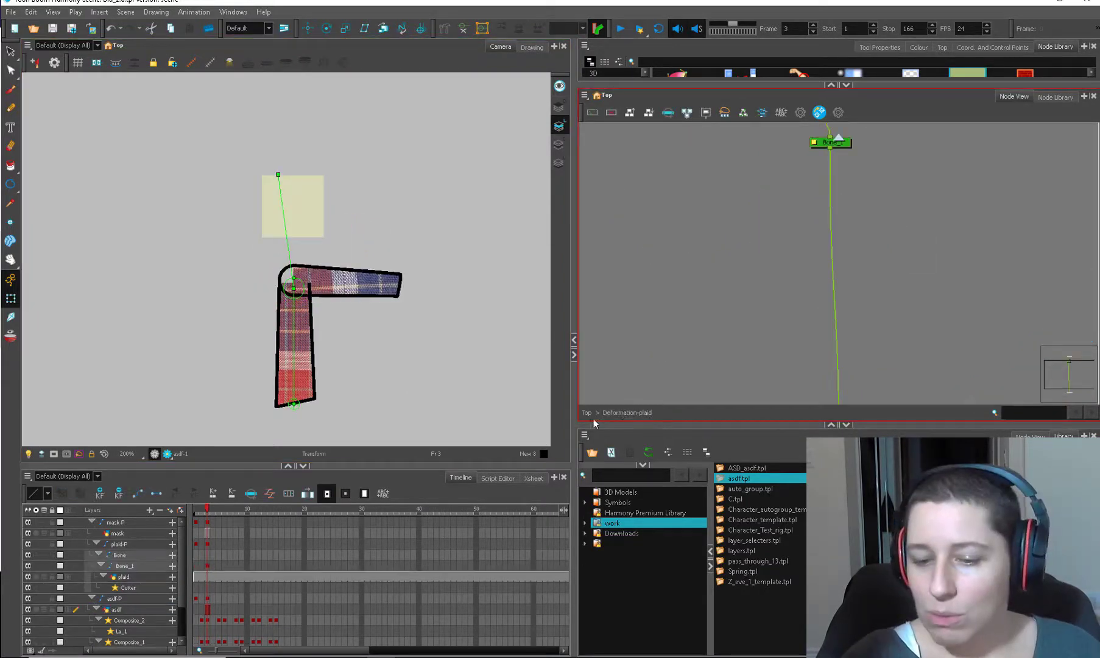
Step: Return to the Top network, delete the Deformation-plaid group, and straighten the upper strip piece with the asdf-P peg
click(588, 414)
drag(850, 271, 821, 249)
key(Delete)
click(776, 268)
click(599, 241)
mouse_move(406, 309)
mouse_down()
mouse_move(385, 226)
mouse_move(354, 236)
mouse_move(304, 218)
mouse_up()
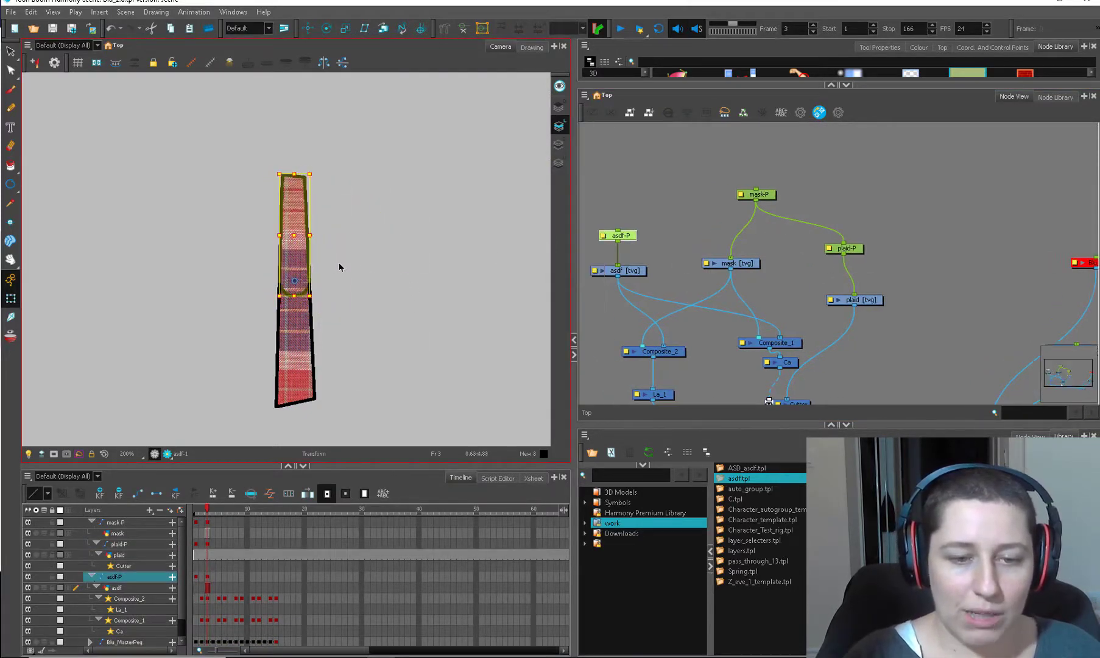
key(space)
drag(406, 280, 422, 284)
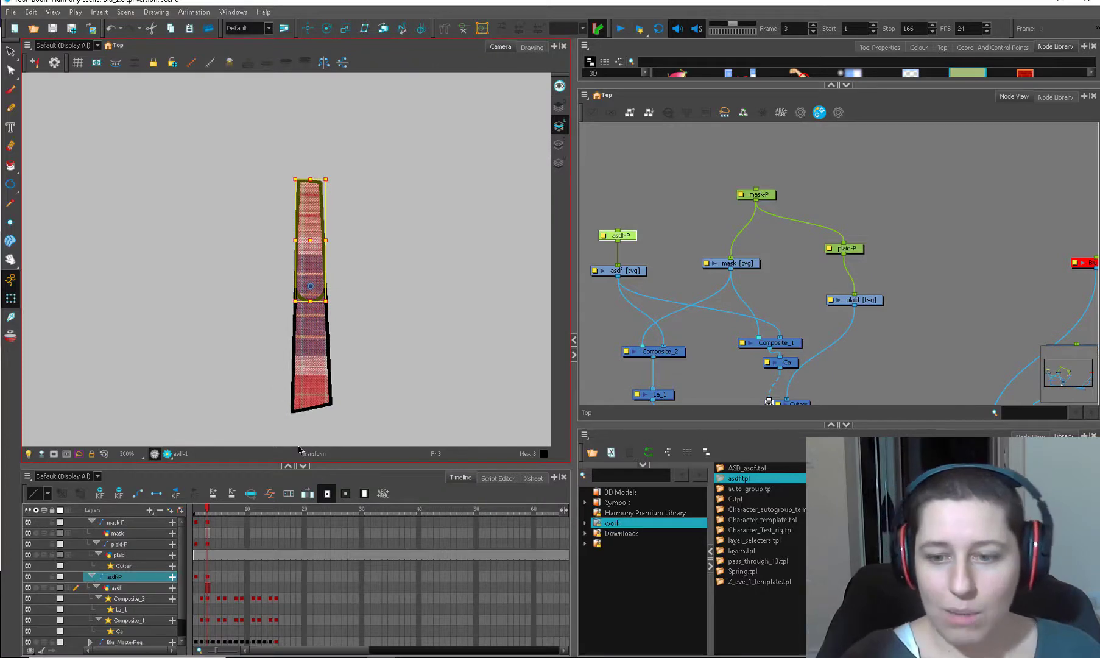
Step: Duplicate the plaid-P peg and its plaid drawing using Paste Special
click(650, 235)
drag(807, 229, 830, 302)
key(space)
drag(831, 302, 896, 279)
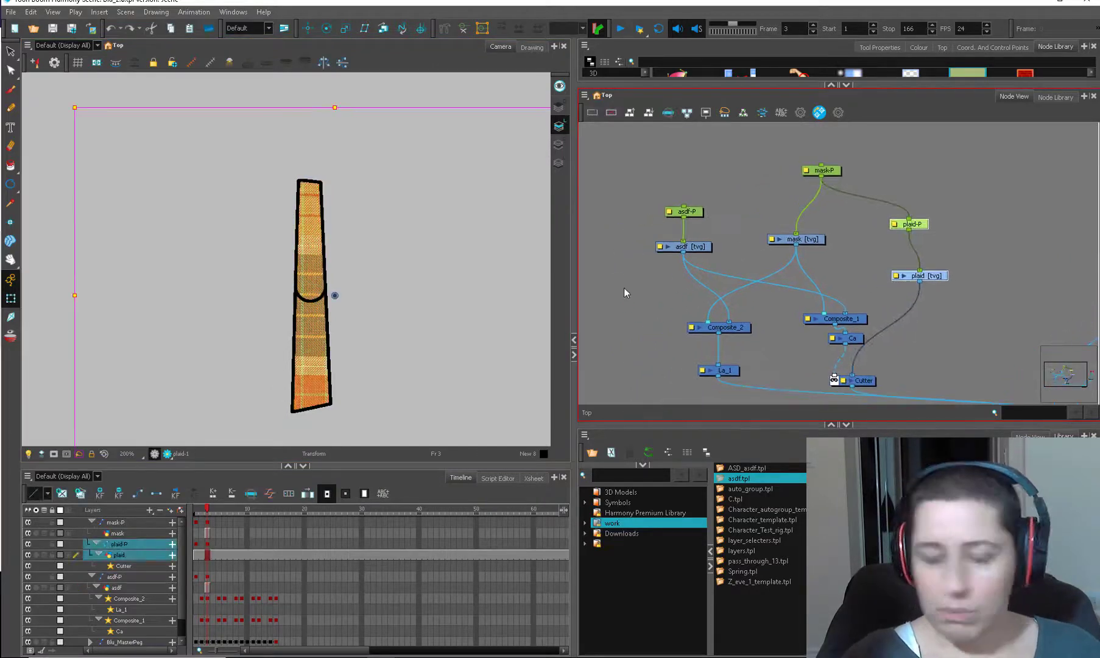
key(ctrl+b)
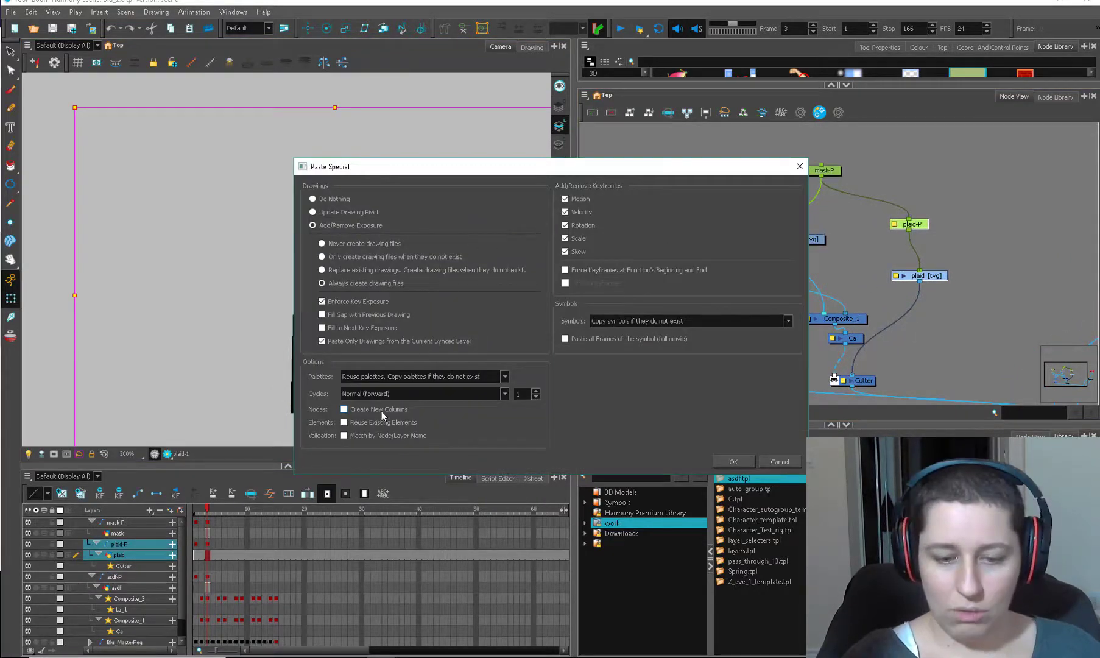
key(Return)
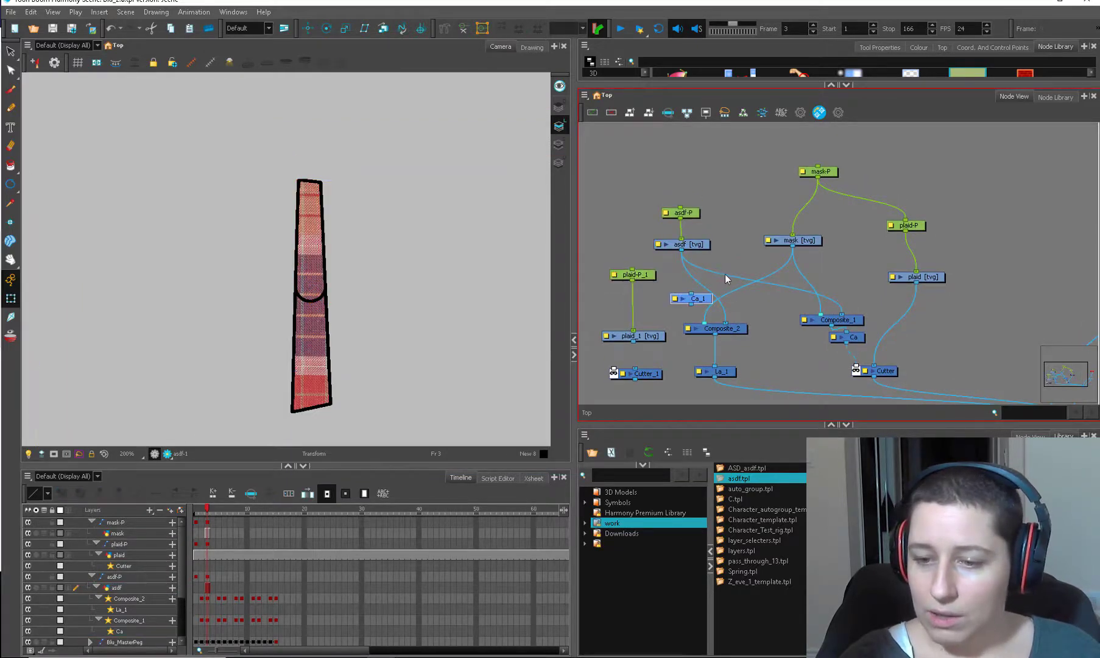
Step: Wire the asdf drawing through Ca_1 for the duplicate's cutter, and route Cutter_1 and La_1 through Composite_3 into the main composite
drag(725, 276, 689, 302)
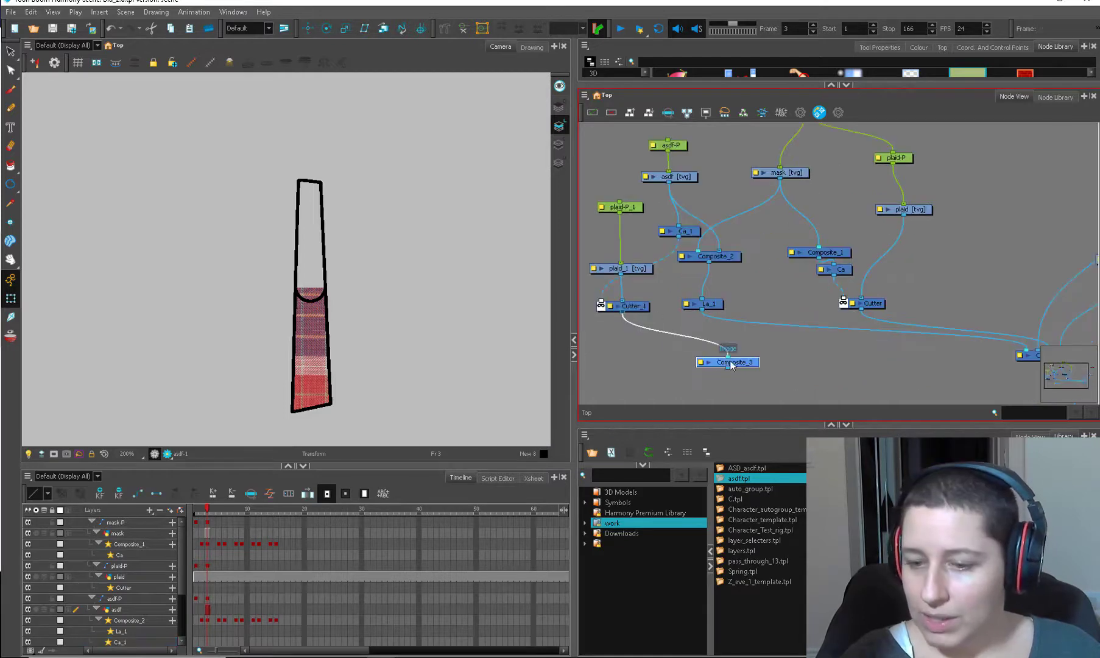
drag(731, 364, 785, 362)
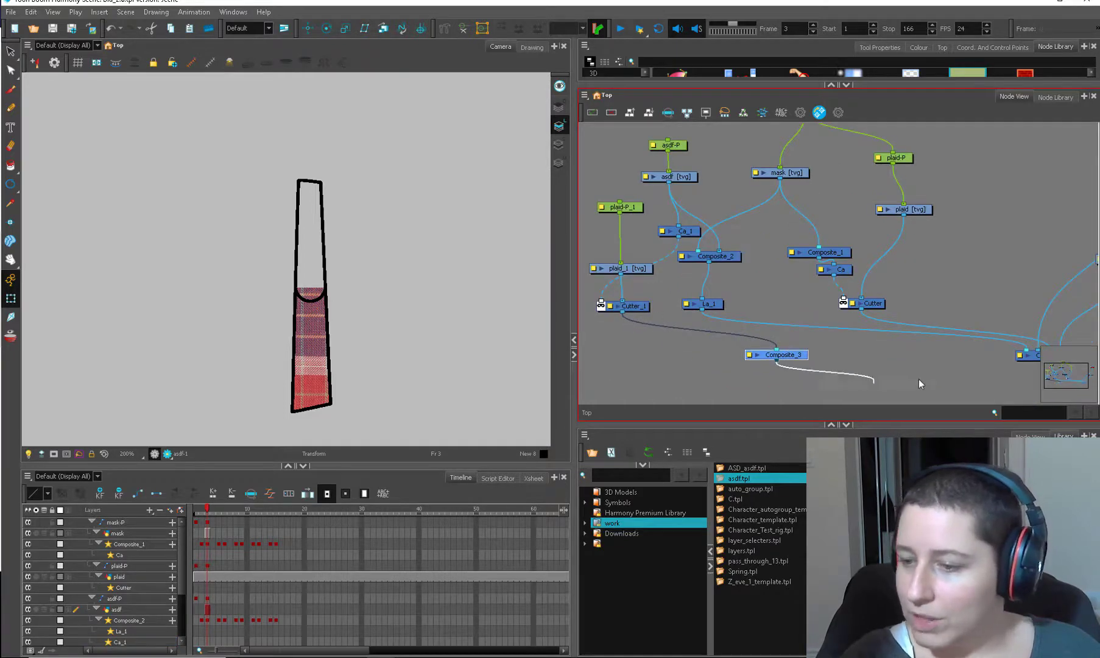
drag(920, 383, 1029, 353)
drag(704, 311, 782, 348)
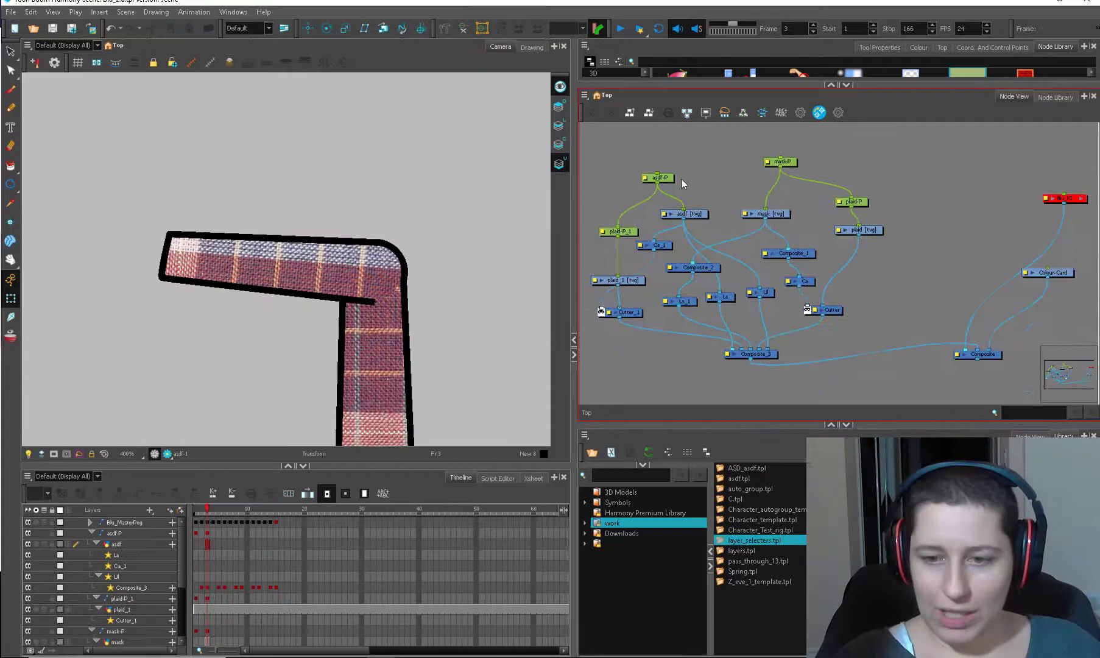
Step: Try rotating the upper strip piece with the asdf-P peg, and undo the rotation
click(667, 178)
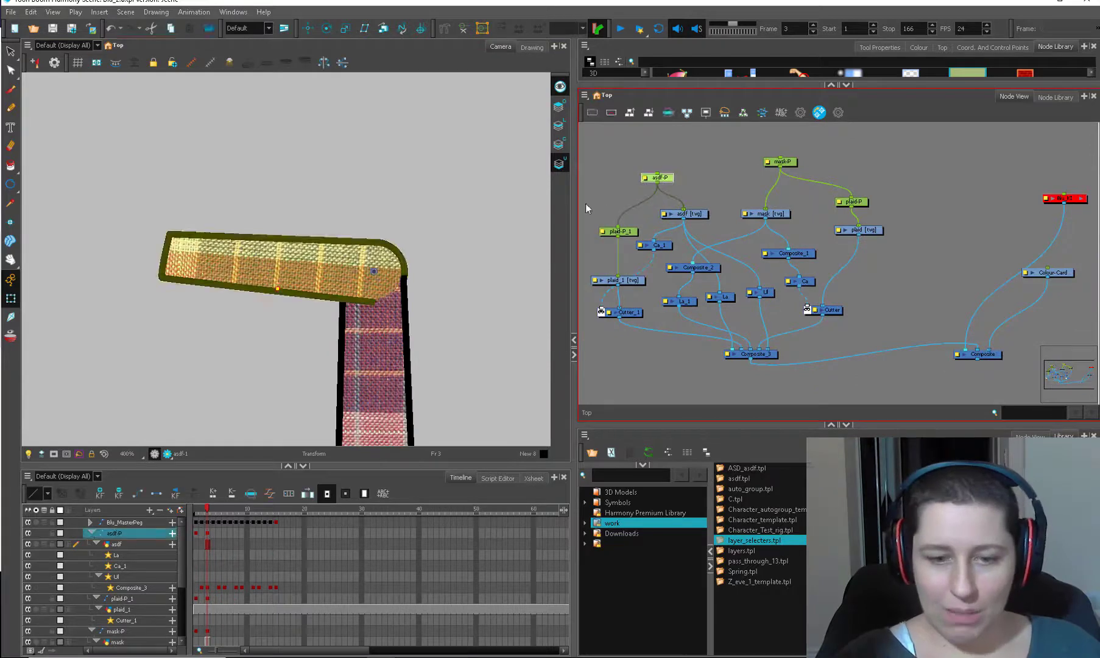
scroll(476, 260, down, 4)
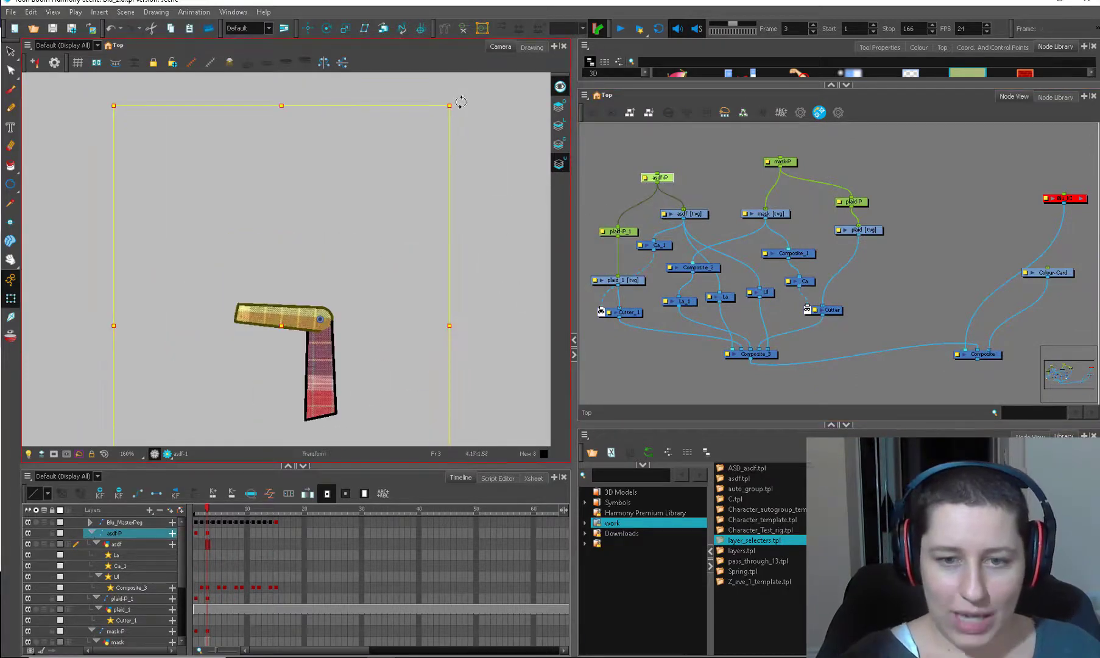
drag(461, 103, 418, 187)
key(ctrl+z)
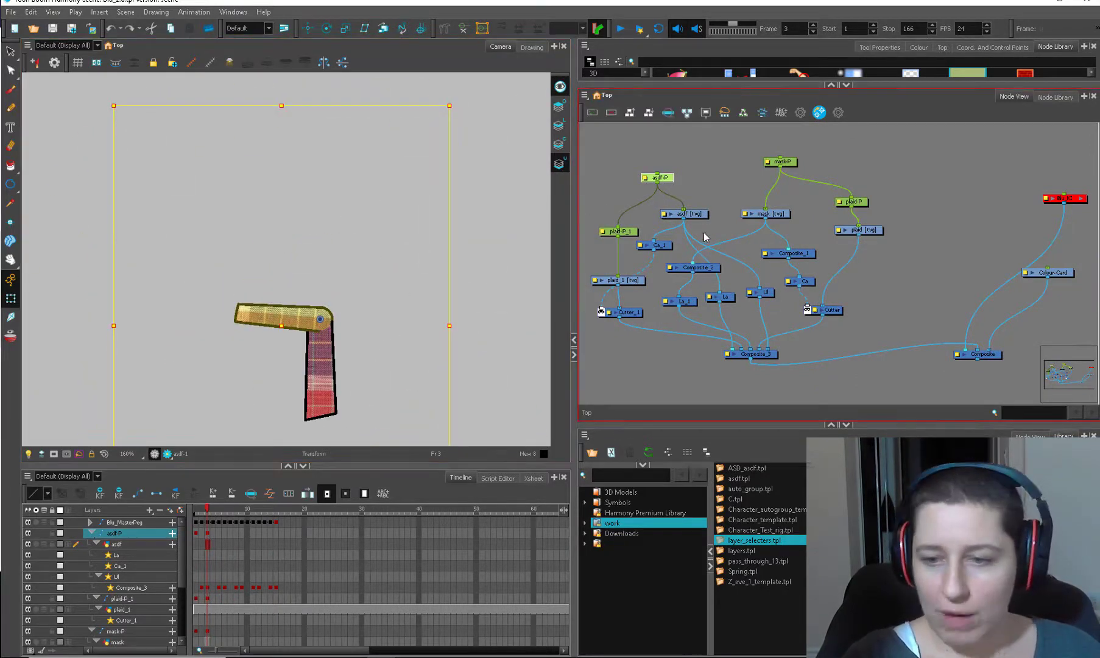
Step: Select the plaid_1 drawing and cut away excess texture around the upper piece with the Cutter tool
click(635, 279)
key(alt+t)
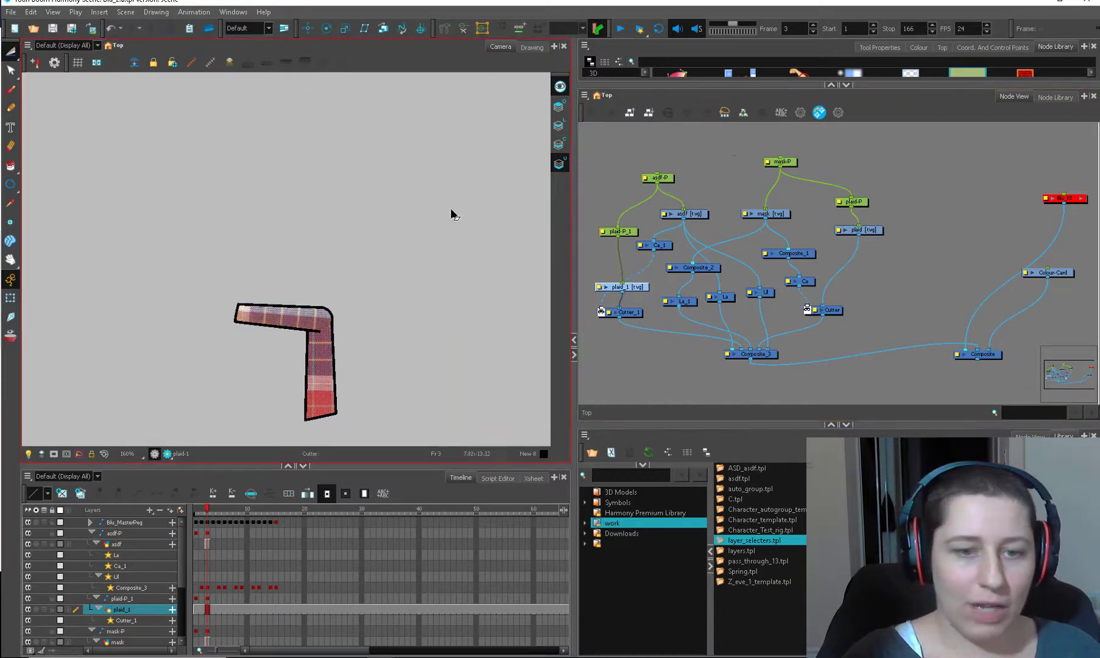
key(ctrl+a)
key(alt+t)
mouse_move(116, 87)
mouse_down()
mouse_move(339, 229)
mouse_move(498, 289)
mouse_move(446, 214)
mouse_move(331, 223)
mouse_up()
key(Delete)
Step: Pull the plaid_1 drawing's contour points in close around the upper piece with the Contour Editor
key(alt+s)
key(alt+q)
scroll(448, 210, up, 1)
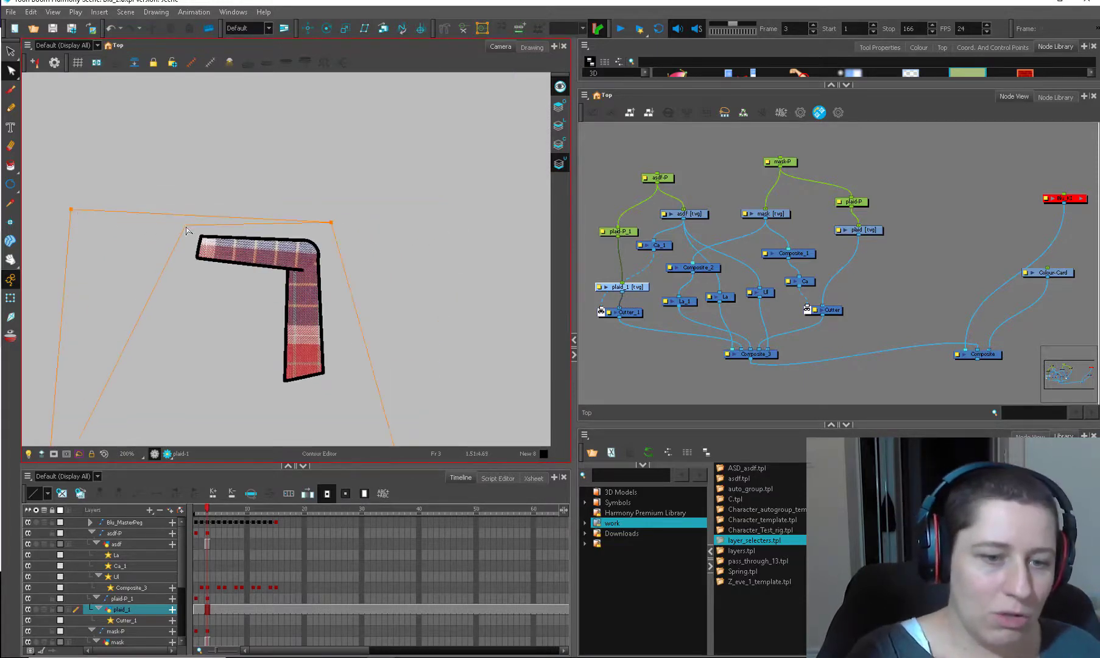
drag(186, 230, 187, 230)
drag(187, 359, 267, 161)
drag(127, 304, 269, 85)
drag(501, 342, 436, 198)
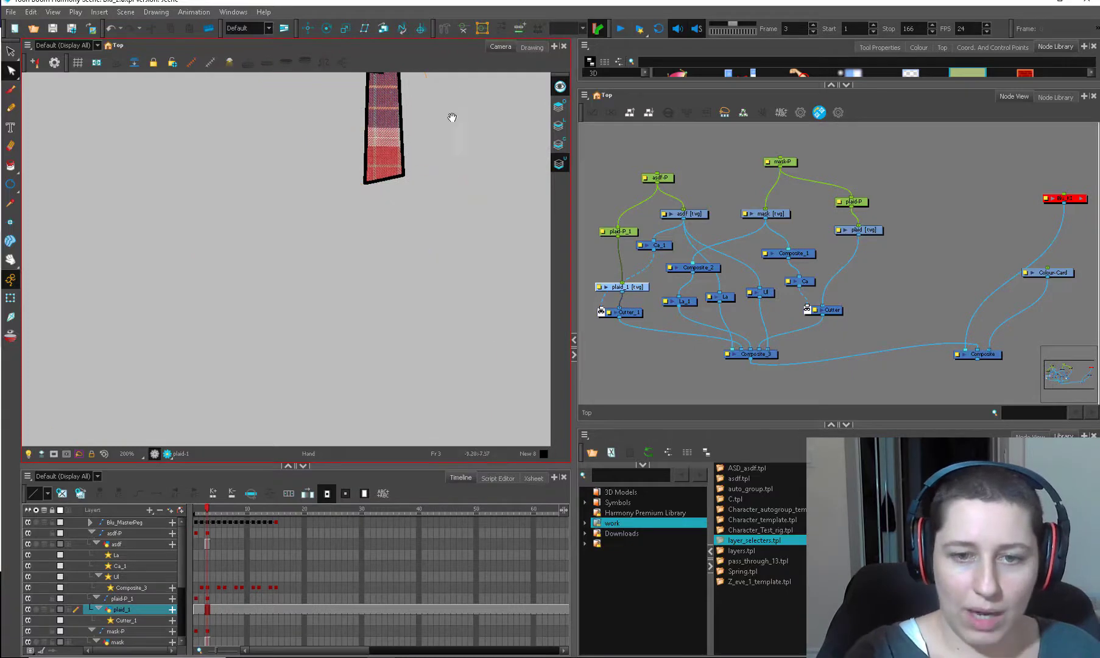
drag(451, 117, 449, 285)
click(731, 280)
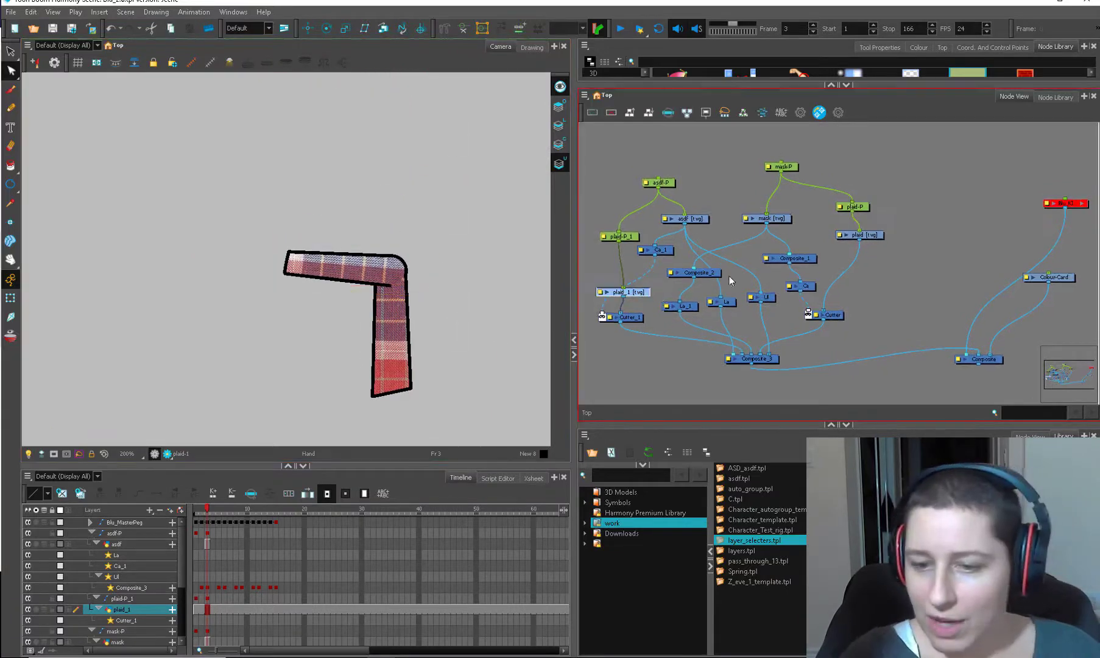
Step: Connect plaid_1 directly to Composite_3 and reshape its uncut texture into a rounded end at the joint
click(624, 303)
drag(624, 298, 729, 355)
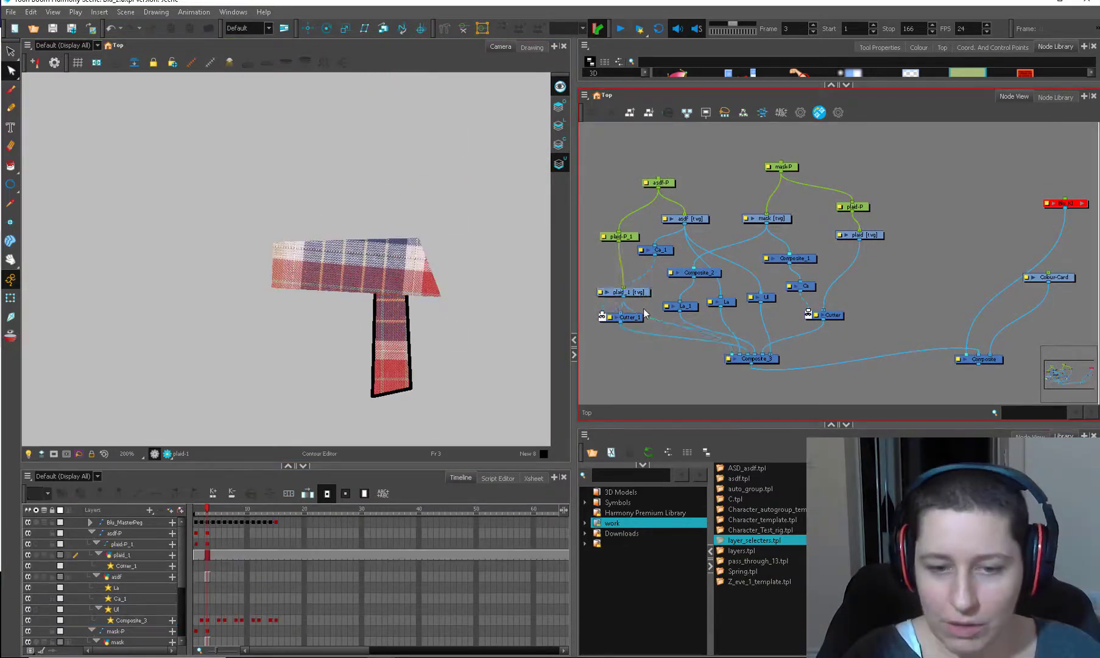
click(624, 292)
drag(422, 239, 458, 163)
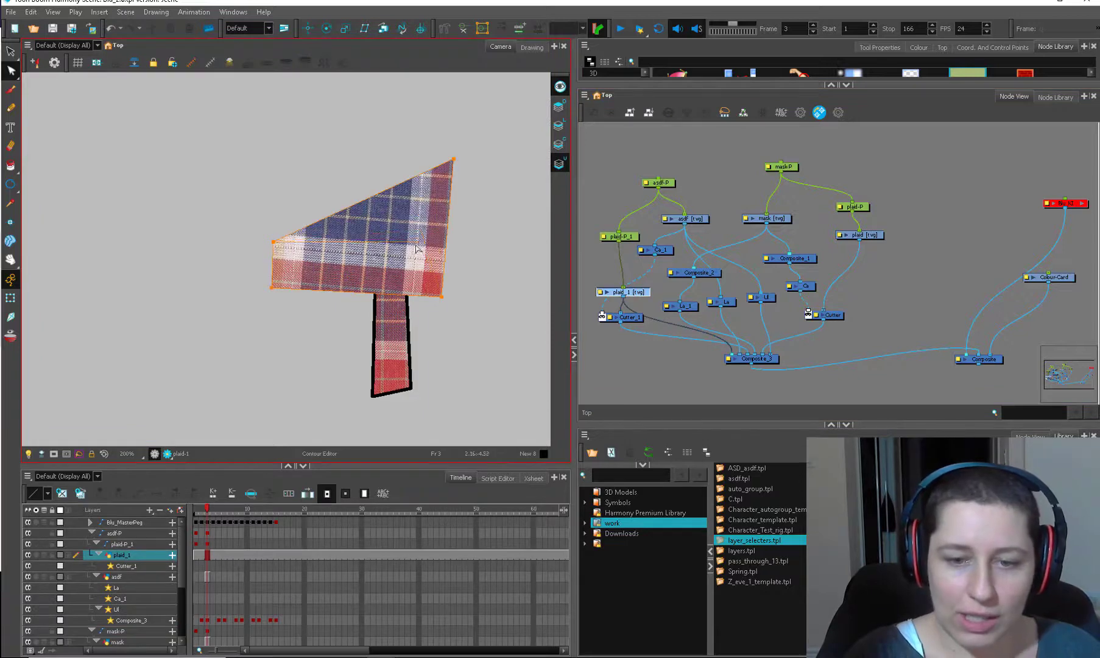
mouse_move(416, 245)
mouse_down()
mouse_move(423, 273)
mouse_move(401, 250)
mouse_up()
drag(441, 297, 426, 262)
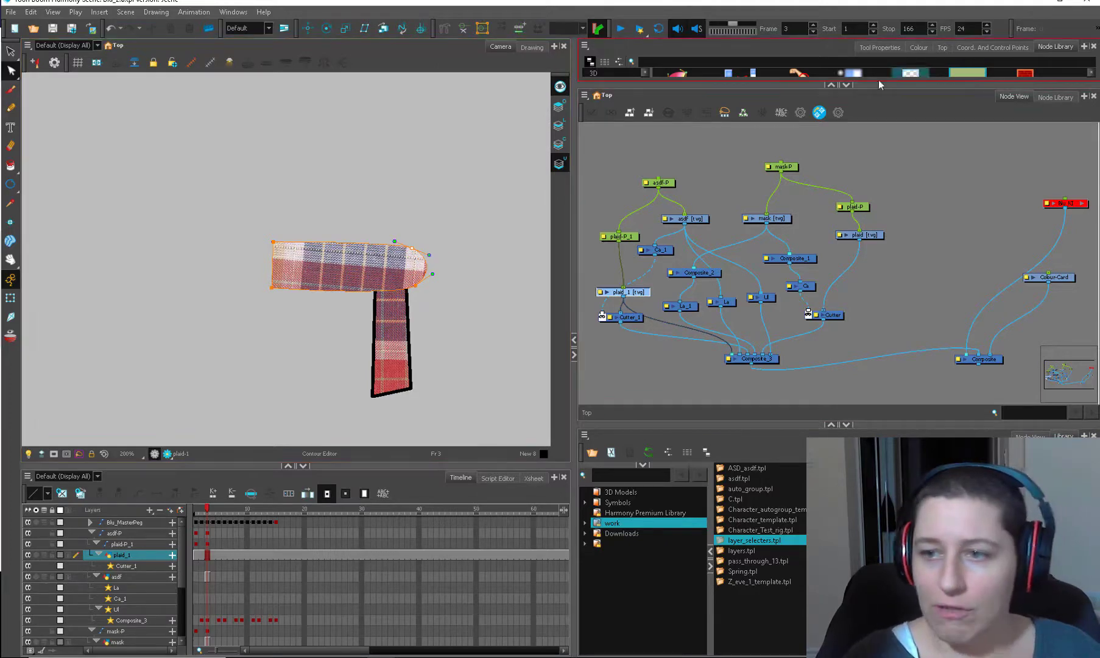
Step: Remove the direct connection from plaid_1 to Composite_3 and reselect the plaid_1 drawing
click(648, 211)
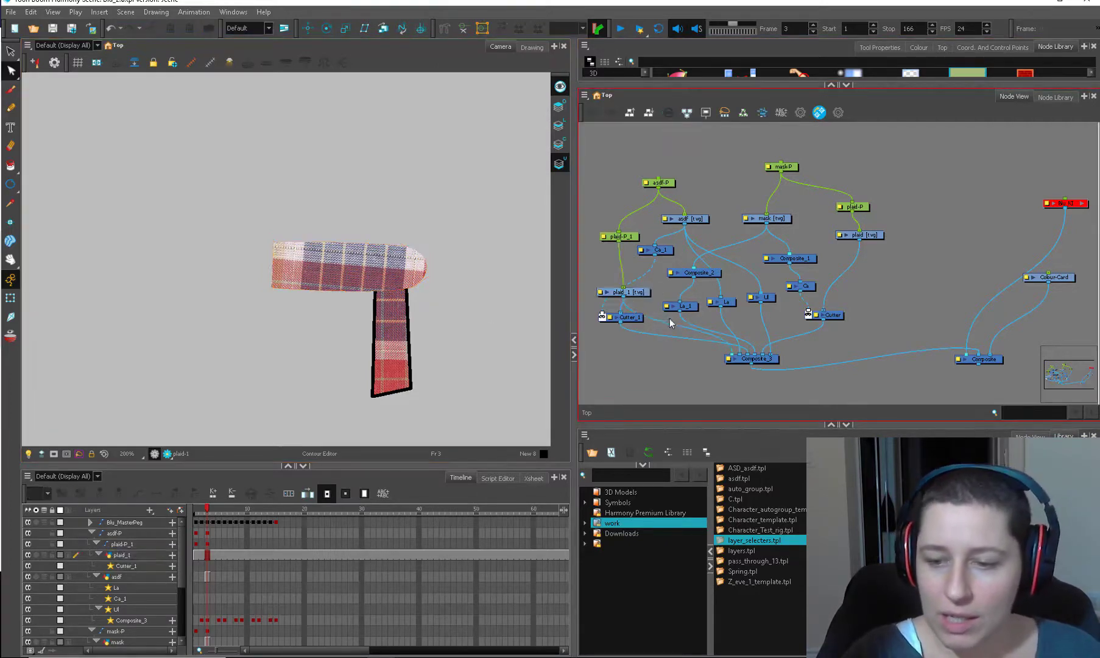
drag(732, 353, 651, 313)
click(639, 293)
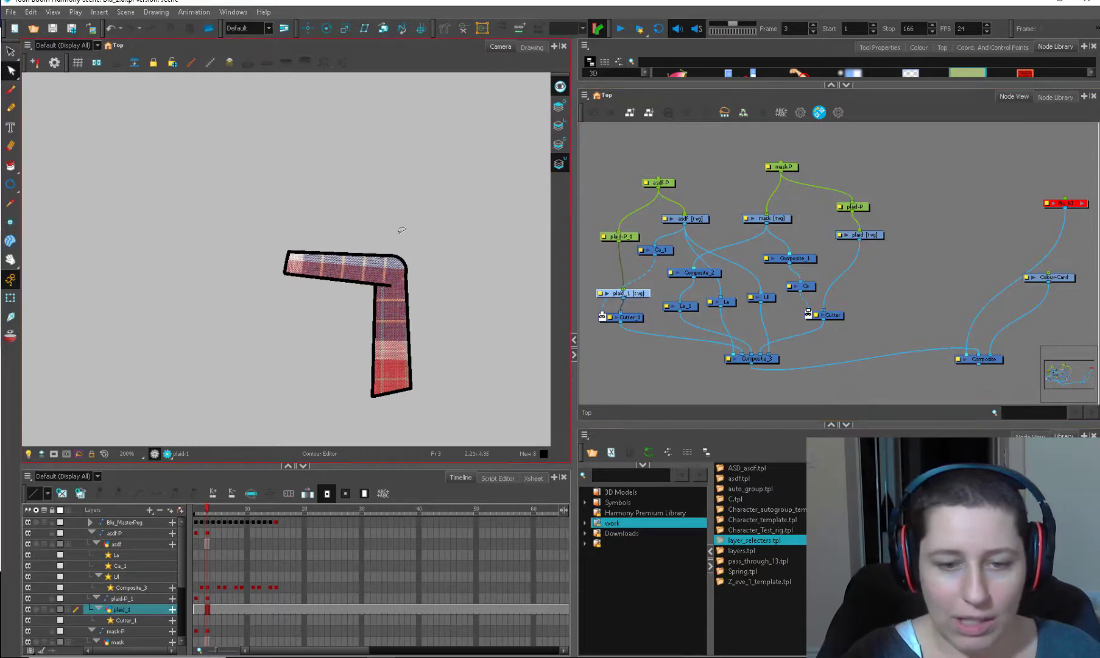
click(405, 268)
Step: Select the original plaid drawing, switch to its Line Art layer, and adjust its contour corners into a smaller rectangle around the limb
click(780, 219)
click(874, 236)
mouse_move(434, 226)
mouse_down()
mouse_move(294, 346)
mouse_move(551, 275)
mouse_up()
scroll(545, 275, down, 1)
drag(873, 234, 871, 235)
key(alt+s)
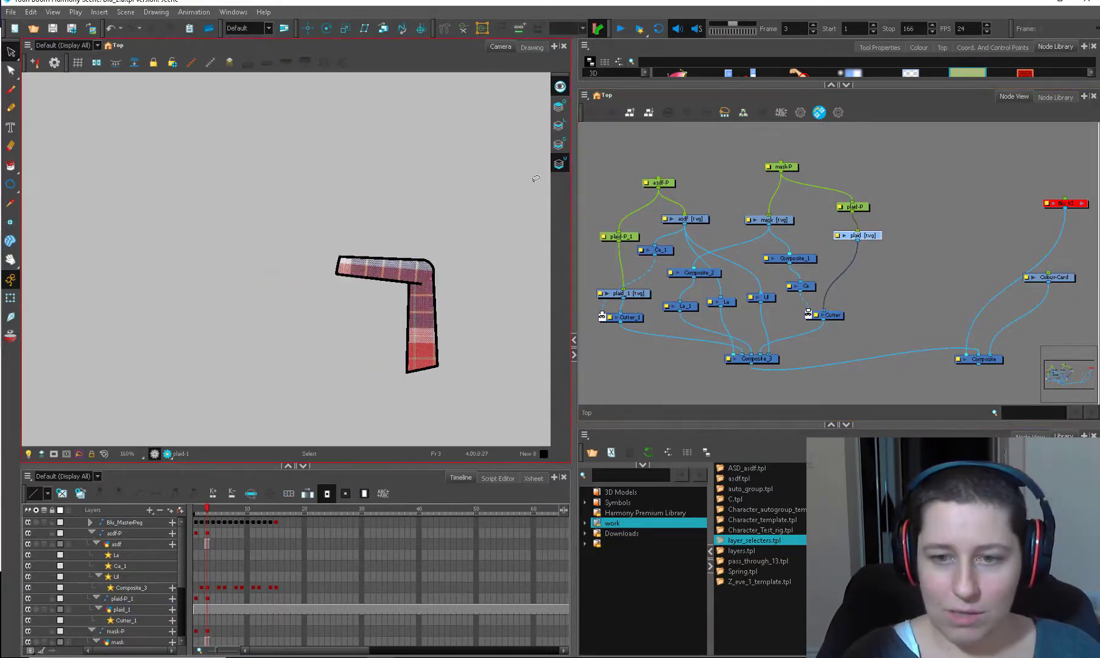
click(554, 142)
click(558, 126)
scroll(479, 149, down, 1)
key(alt+q)
mouse_move(528, 86)
mouse_down()
mouse_move(499, 188)
mouse_move(559, 327)
mouse_move(459, 347)
mouse_move(380, 348)
mouse_up()
mouse_move(199, 84)
mouse_down()
mouse_move(233, 260)
mouse_move(230, 244)
mouse_up()
drag(201, 112, 213, 118)
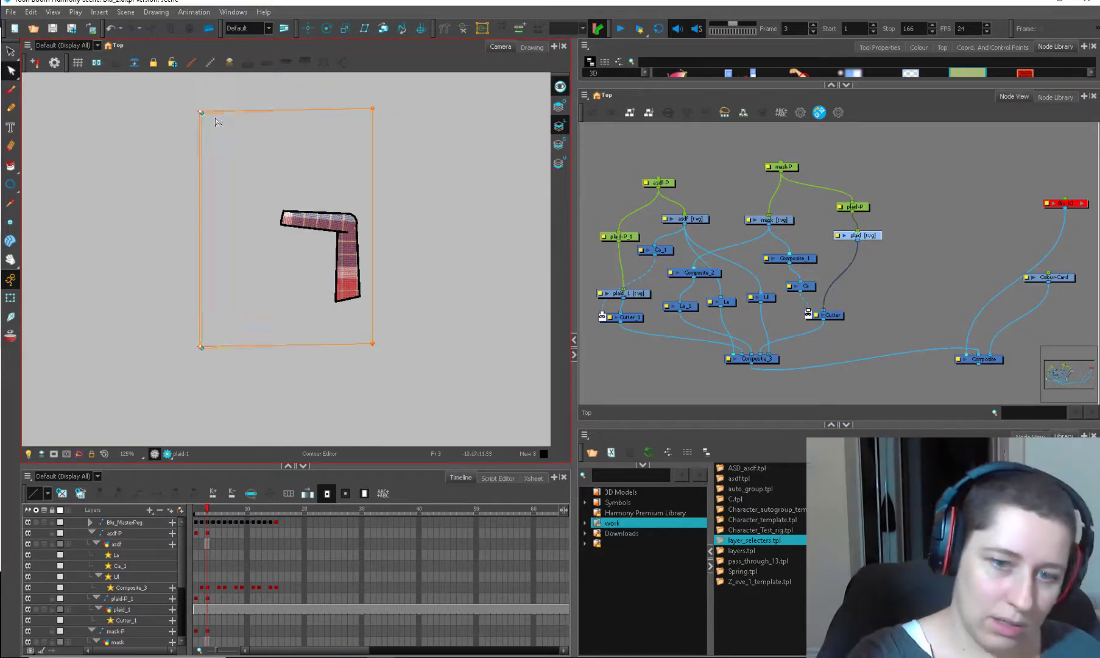
Step: Select the upper piece's plaid_1 texture with the Transform tool, try nudging its parent peg, and undo the move
key(shift+t)
click(367, 213)
scroll(366, 214, up, 2)
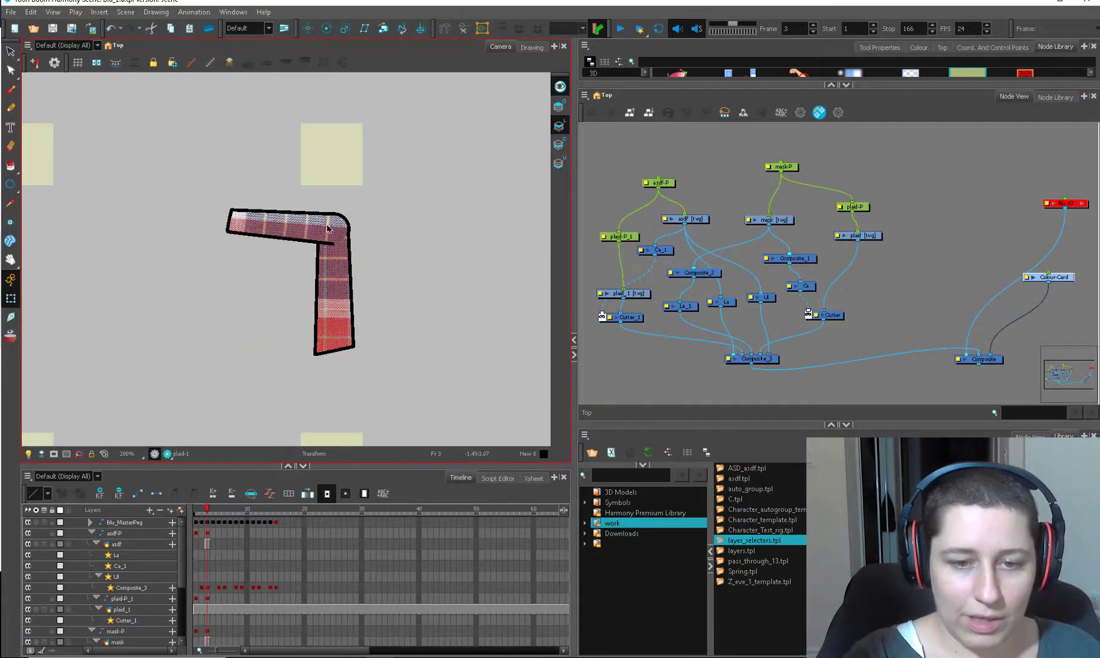
click(328, 228)
scroll(340, 251, up, 1)
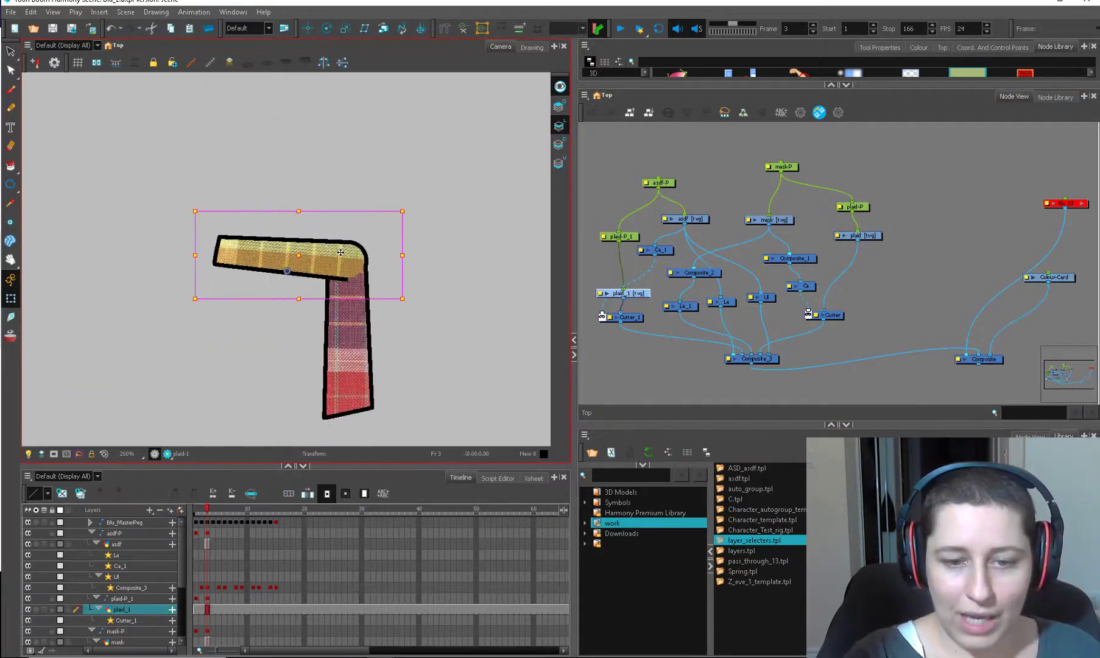
key(b)
mouse_move(342, 259)
mouse_down()
mouse_move(357, 196)
mouse_move(342, 277)
mouse_move(336, 258)
mouse_up()
key(ctrl+z)
Step: Select the asdf-P peg, try rotating the upper piece about the joint, and undo the rotations
click(366, 251)
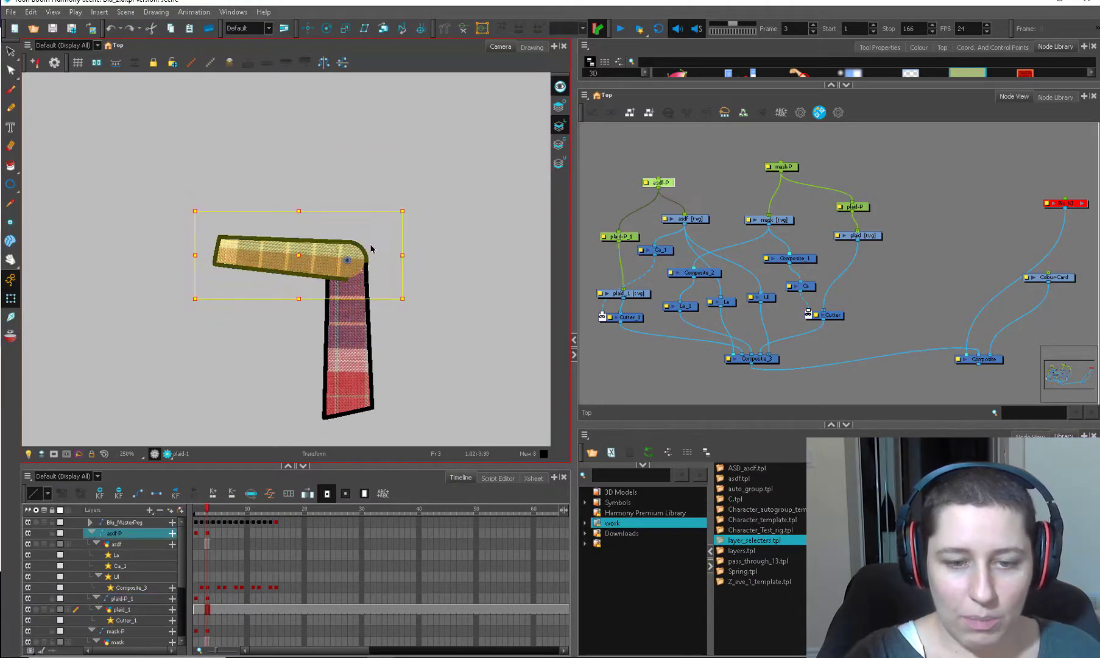
drag(414, 209, 401, 301)
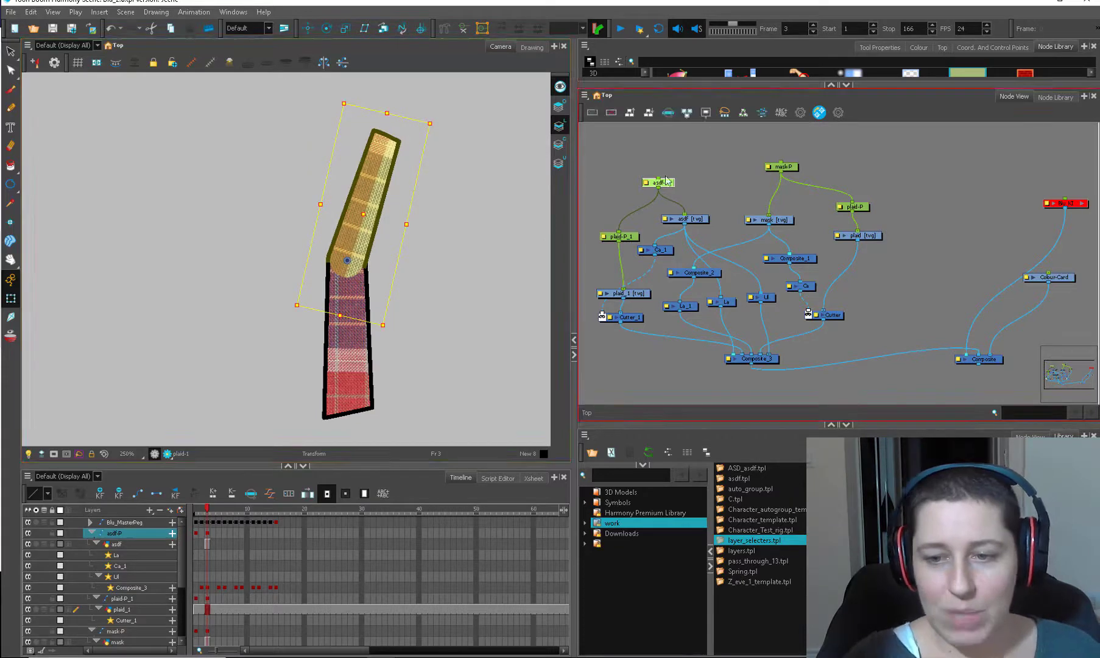
click(409, 247)
key(ctrl+z)
key(ctrl+z)
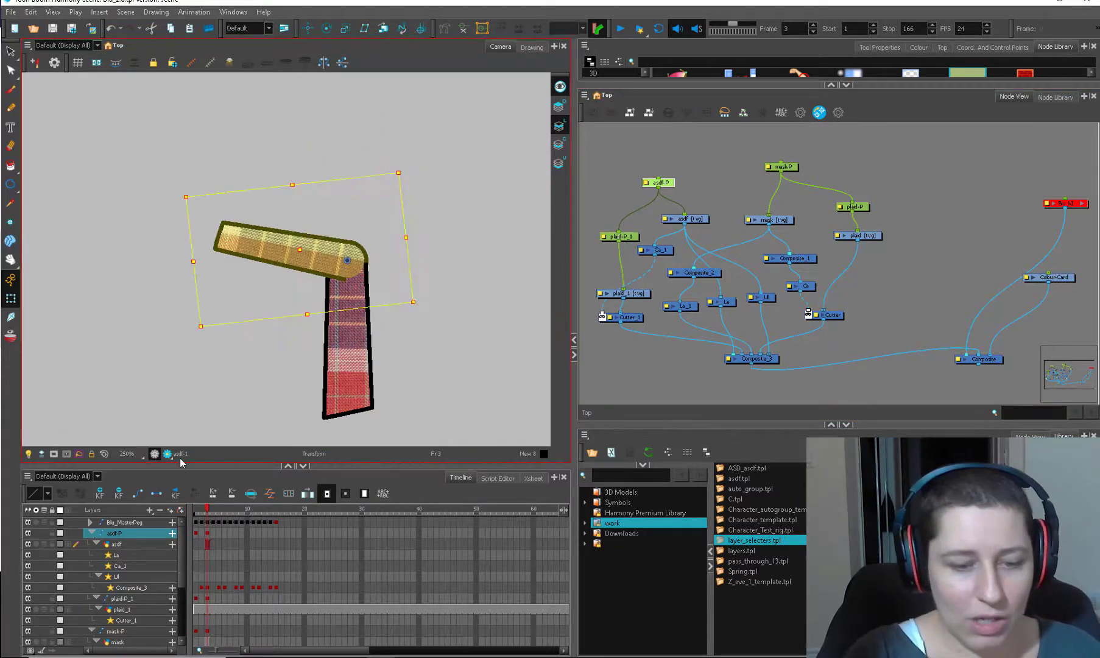
Step: Switch to Render View and rotate the upper piece clockwise about its joint with the asdf-P peg
click(168, 454)
drag(408, 190, 354, 264)
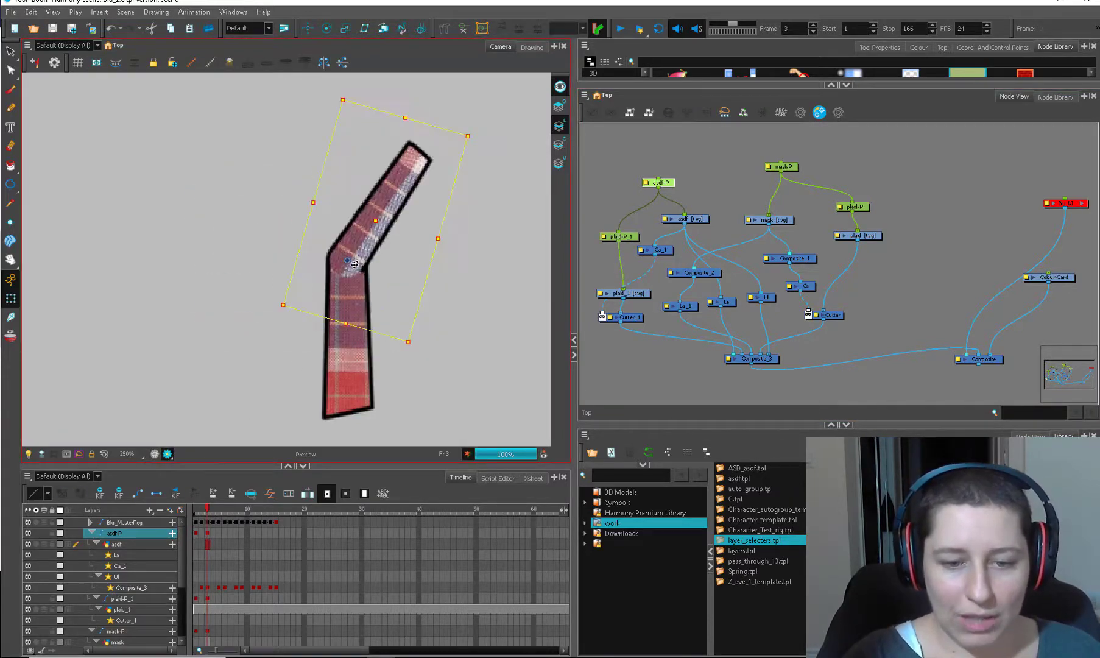
Step: Test the joint's bend by rotating the upper piece in both directions with the asdf-P peg
drag(416, 355, 348, 282)
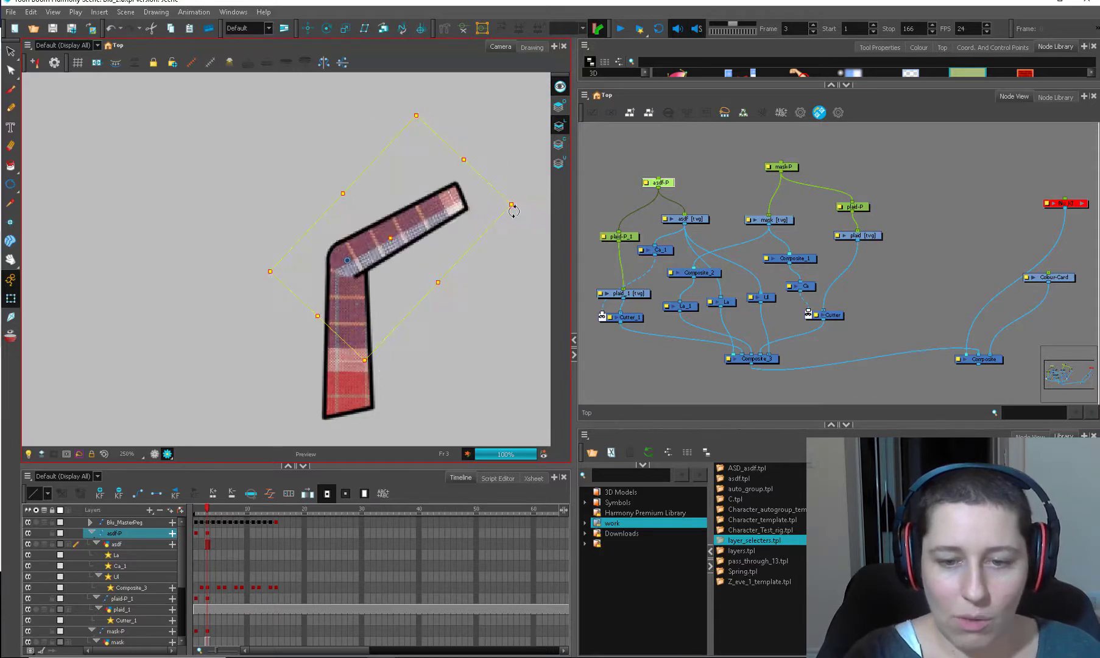
mouse_move(513, 211)
mouse_down()
mouse_move(471, 145)
mouse_move(282, 143)
mouse_up()
mouse_move(457, 236)
mouse_down()
mouse_move(357, 202)
mouse_move(335, 221)
mouse_up()
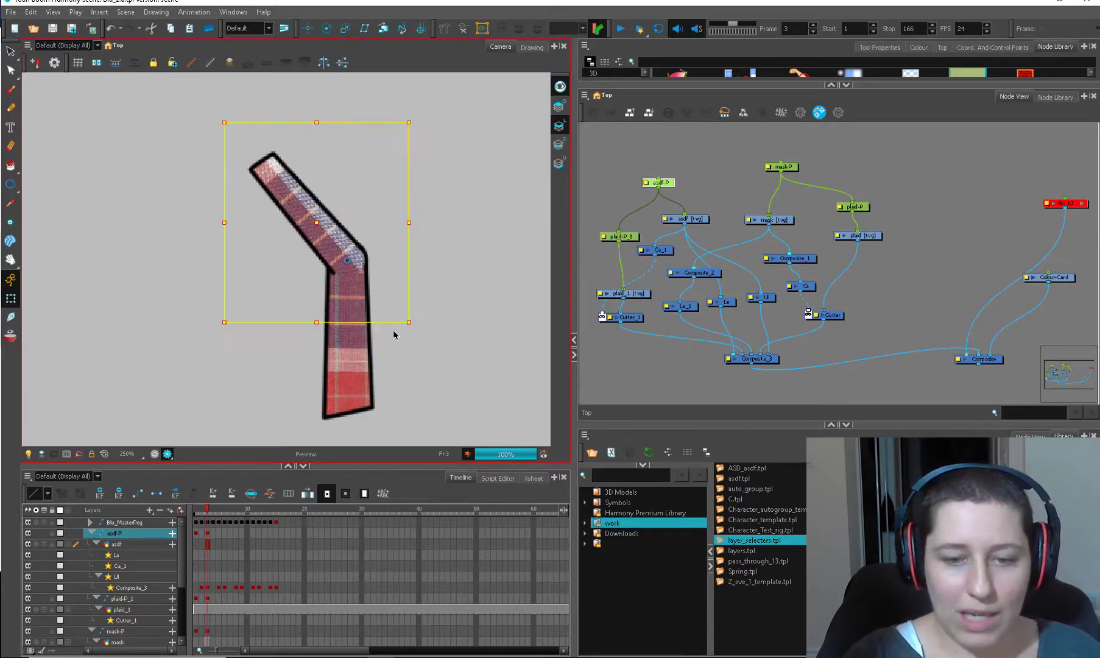
click(687, 184)
drag(666, 184, 660, 184)
drag(416, 327, 359, 352)
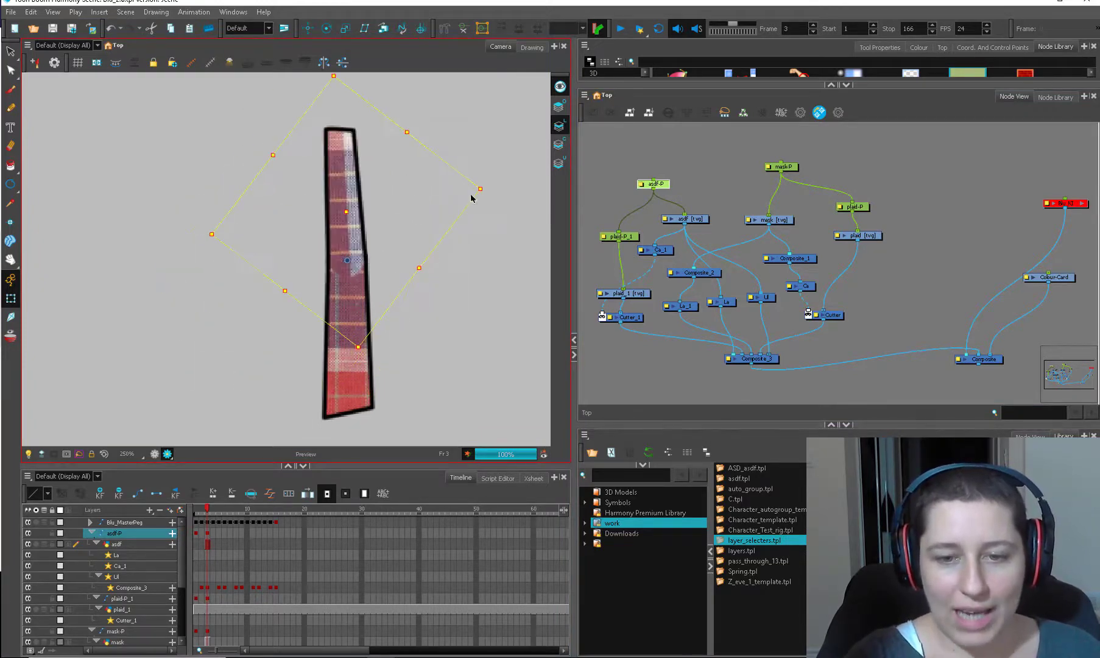
drag(493, 190, 465, 332)
click(501, 221)
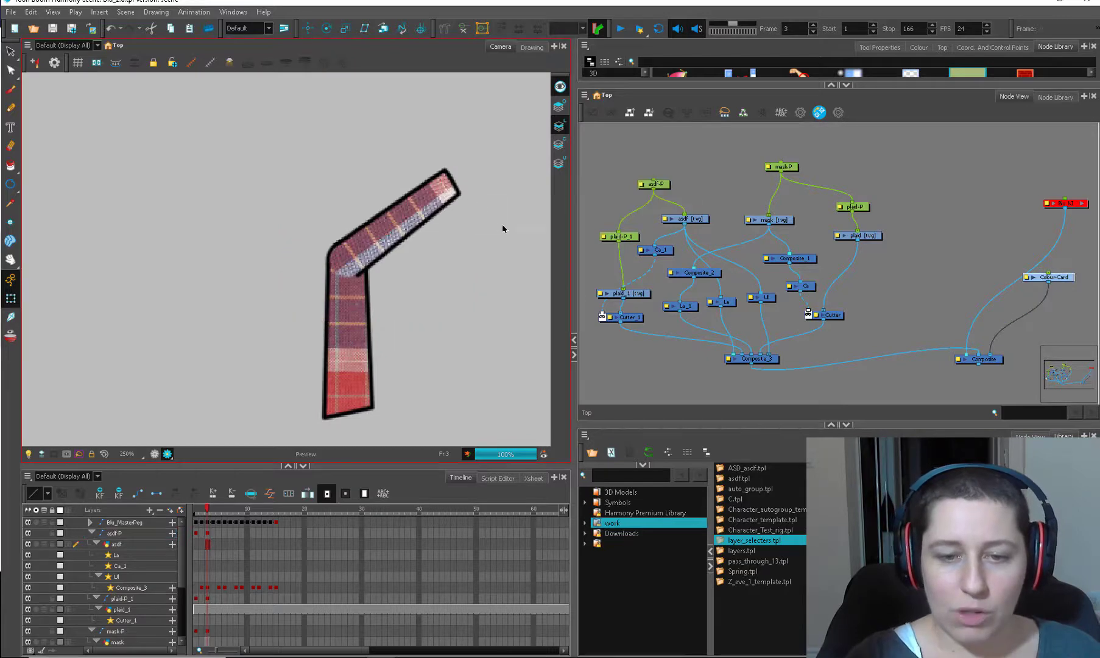
Step: Try squashing the bent upper piece with the asdf-P peg, and undo the deformation
key(ctrl+z)
key(ctrl+z)
click(656, 184)
drag(486, 293, 392, 299)
key(shift+x)
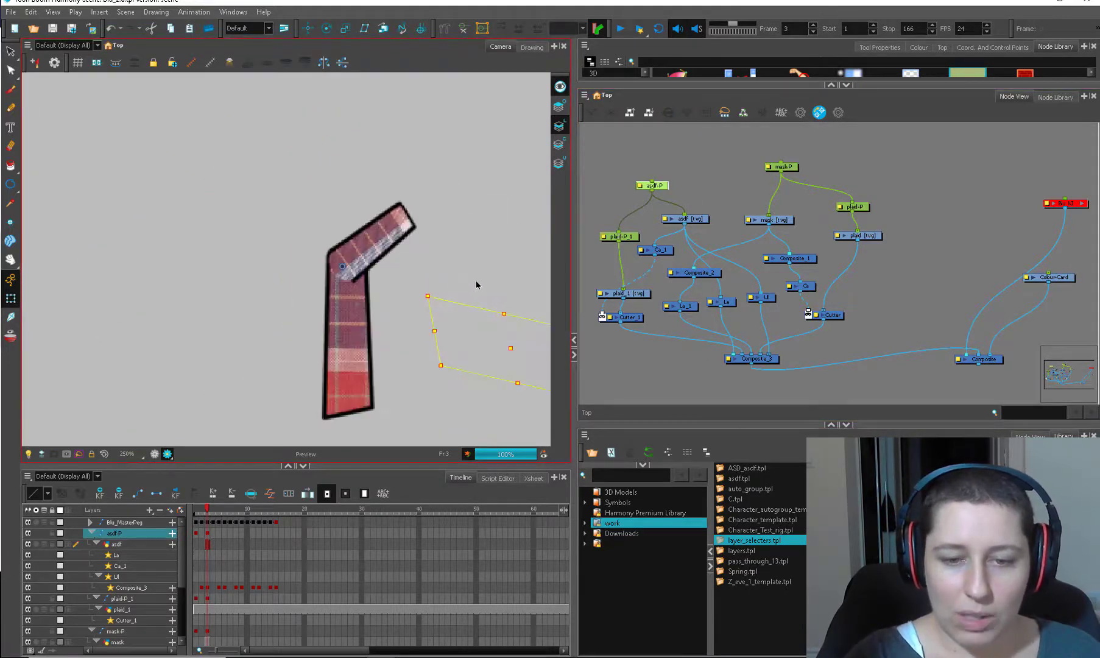
scroll(478, 268, down, 1)
click(600, 215)
key(ctrl+z)
key(ctrl+z)
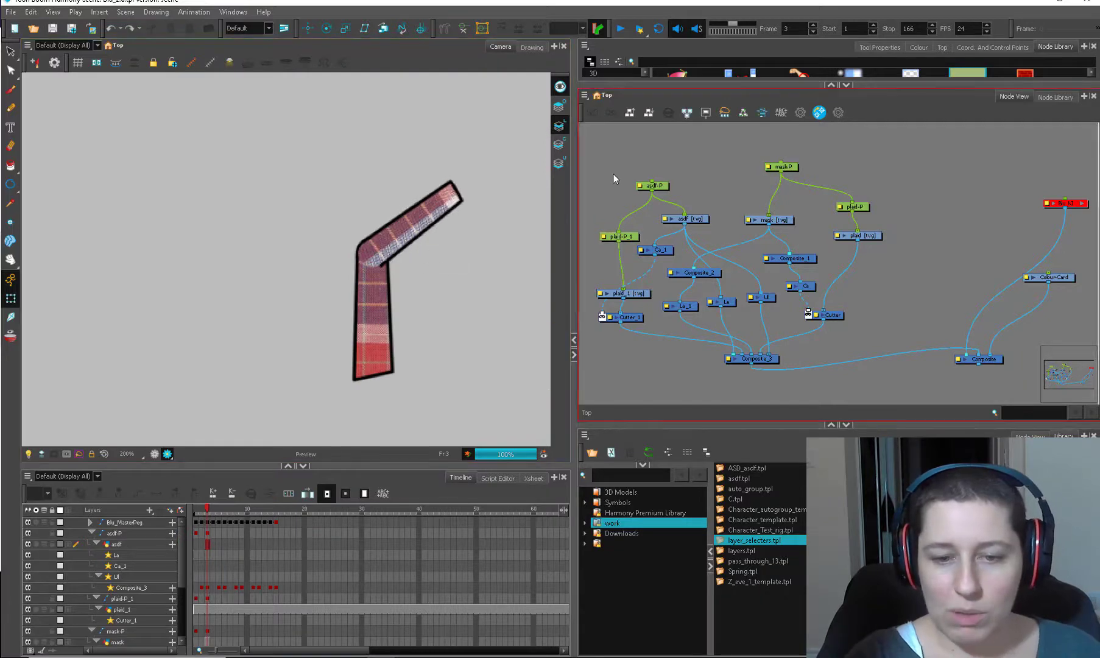
Step: Reset the asdf-P peg's transformation to straighten the upper piece, and return the camera to OpenGL View
scroll(612, 174, down, 1)
drag(459, 277, 404, 305)
drag(836, 227, 831, 240)
click(860, 236)
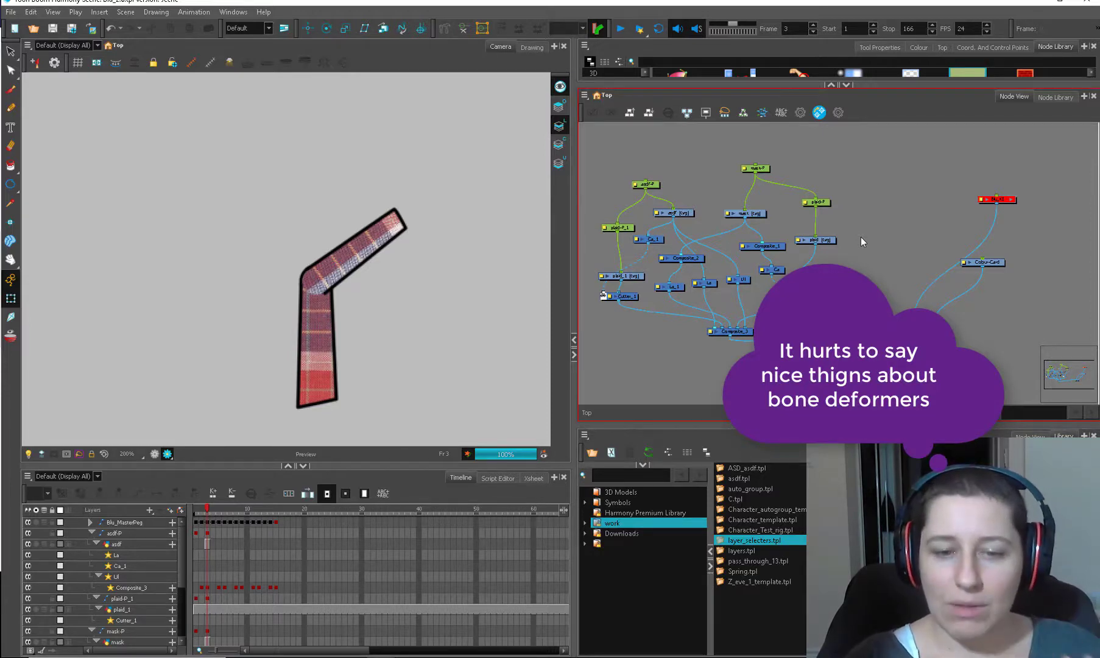
drag(686, 170, 630, 193)
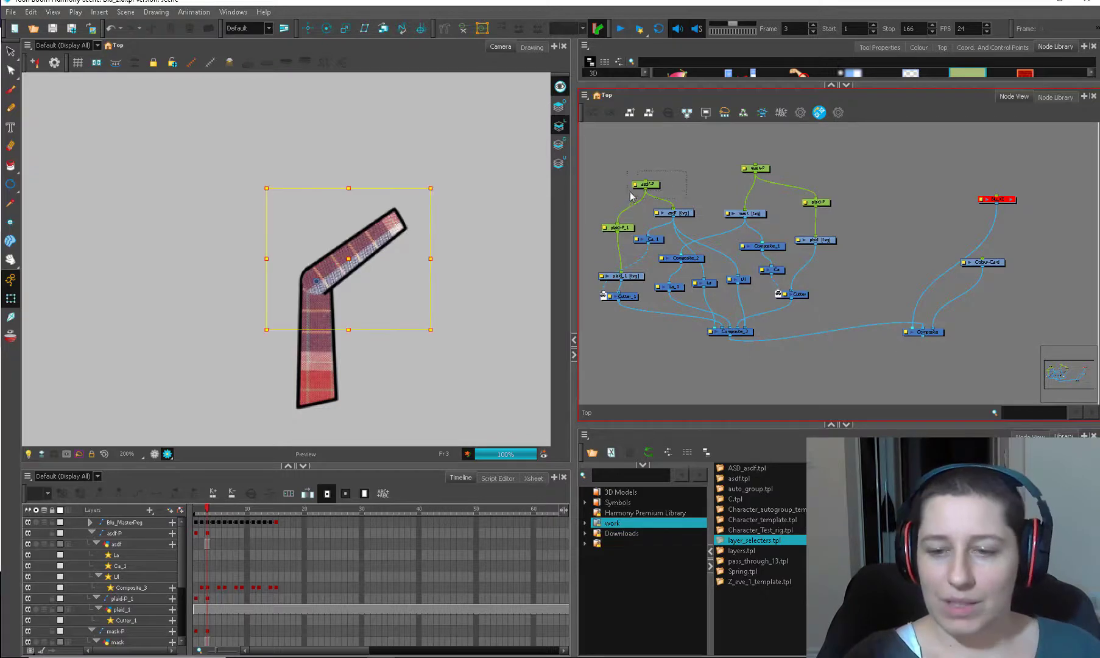
key(r)
click(155, 454)
click(661, 193)
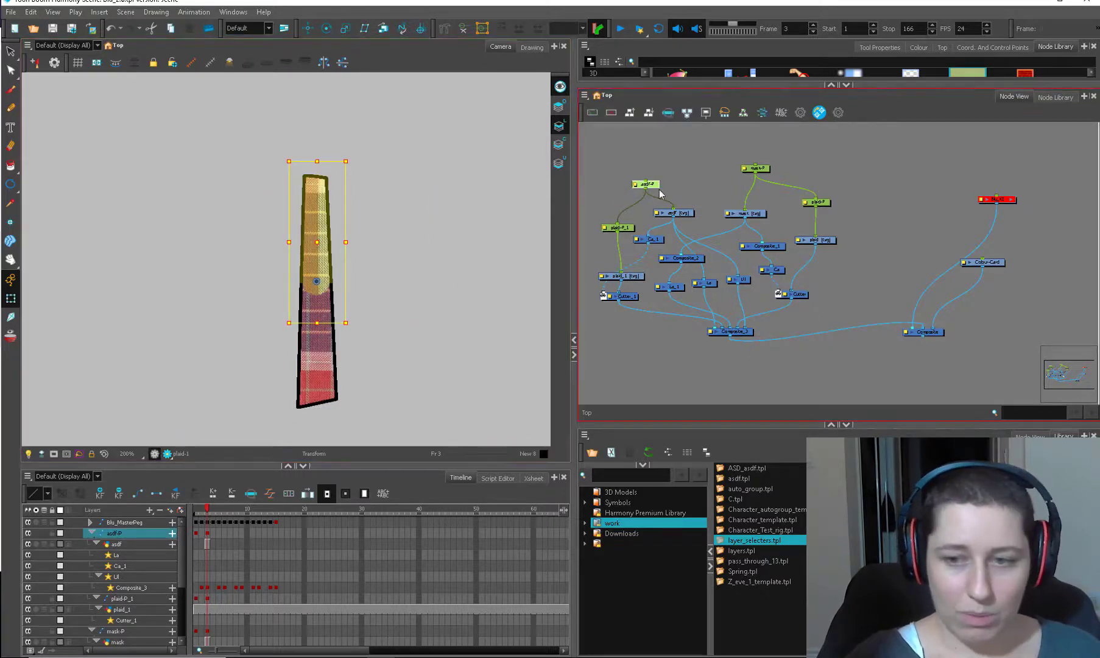
Step: Examine the overlap of the two plaid textures at the straightened joint in OpenGL View and Render View
click(450, 383)
scroll(450, 383, down, 1)
click(343, 297)
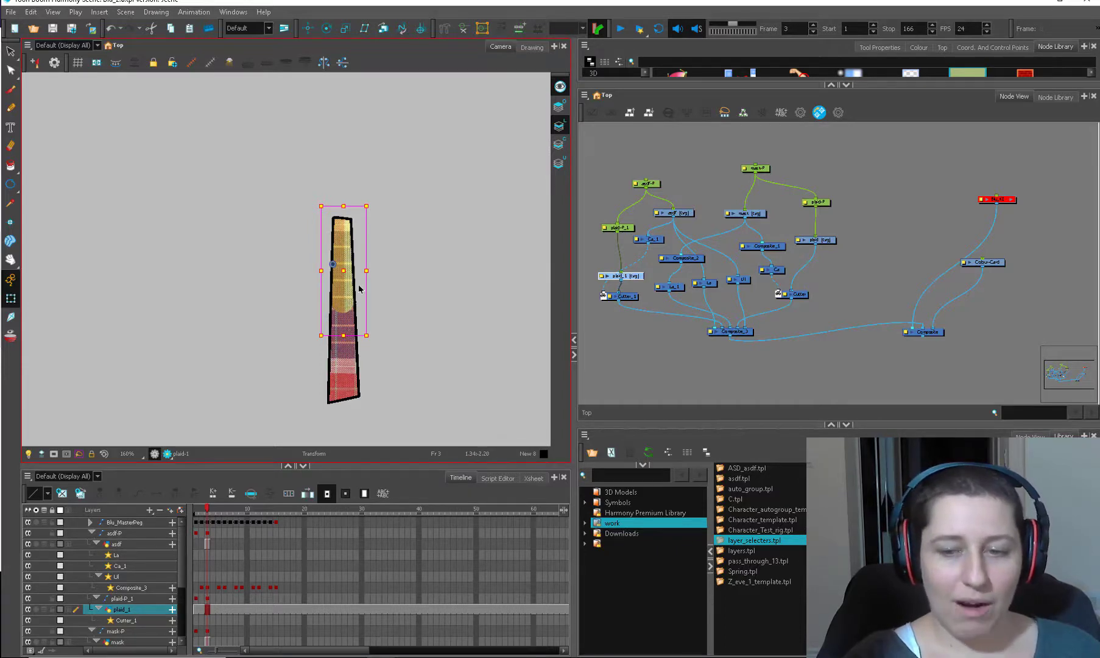
click(340, 331)
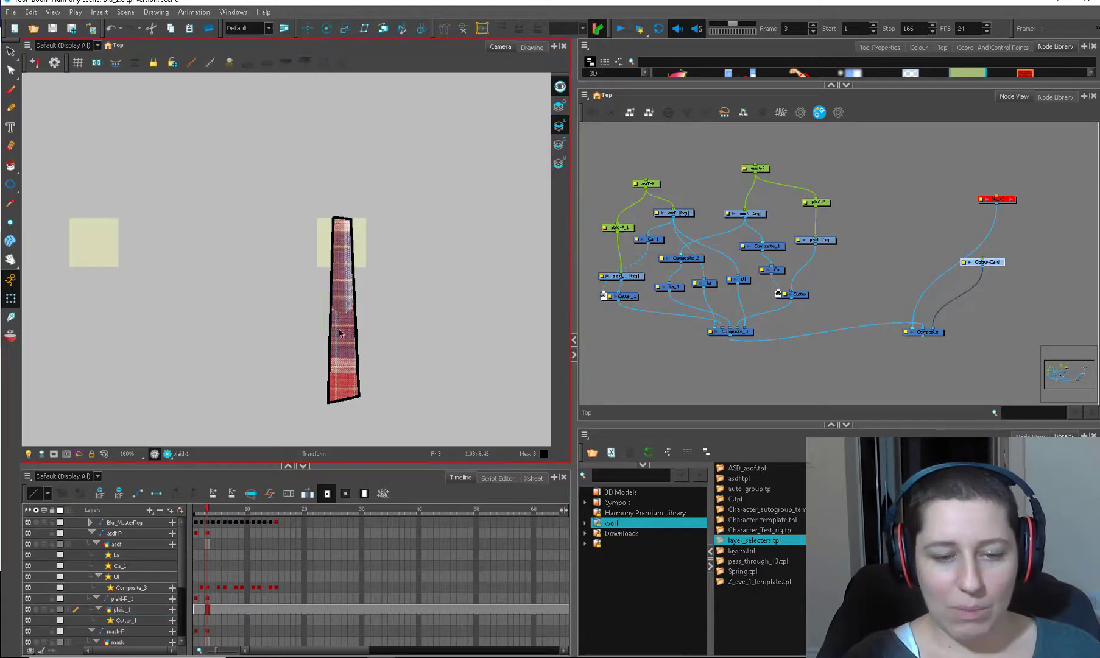
click(168, 454)
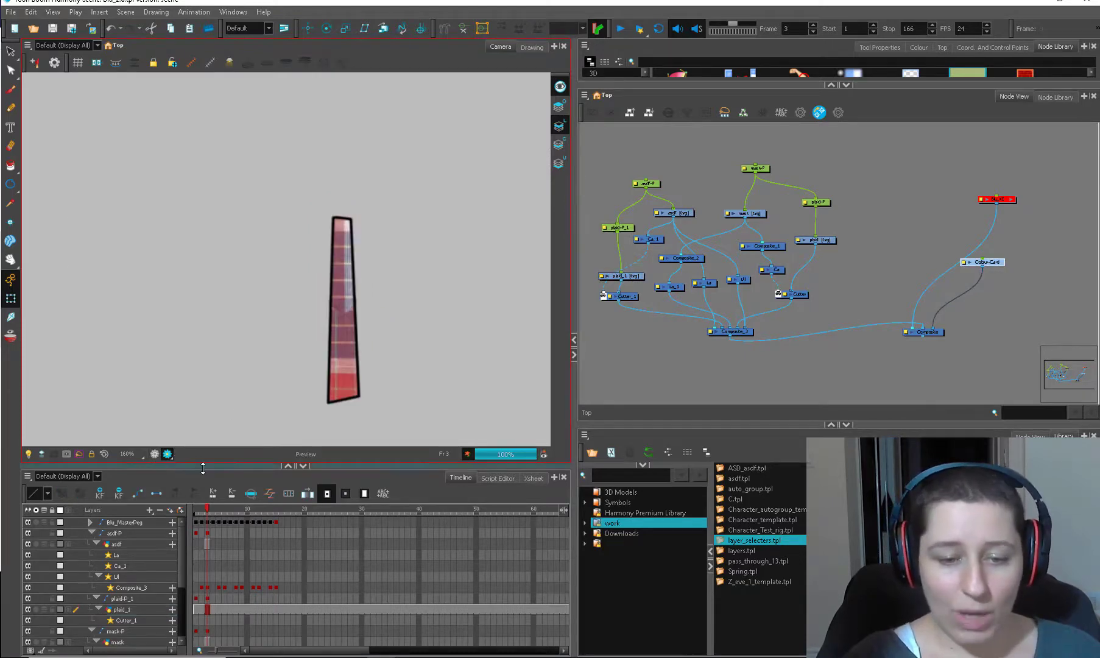
click(154, 454)
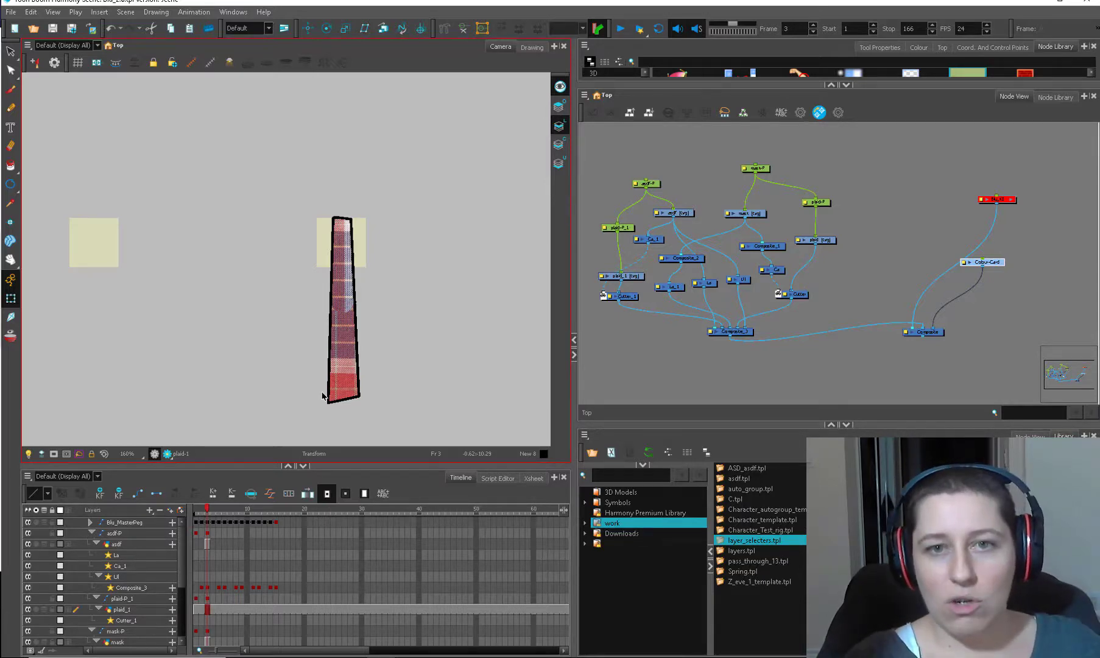
click(584, 255)
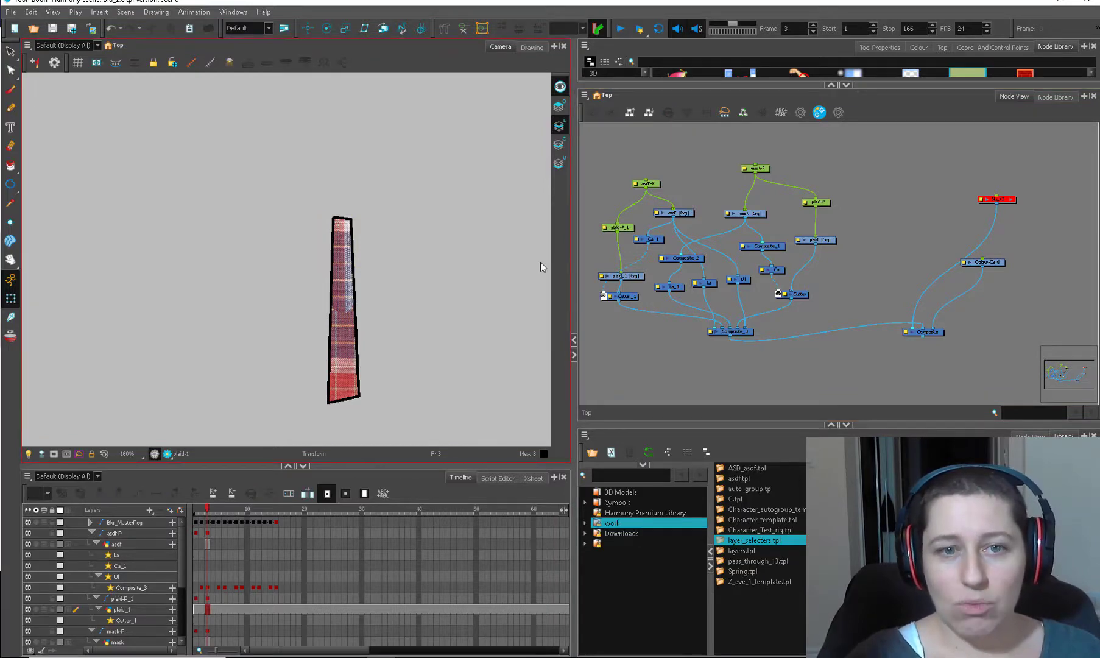
click(852, 208)
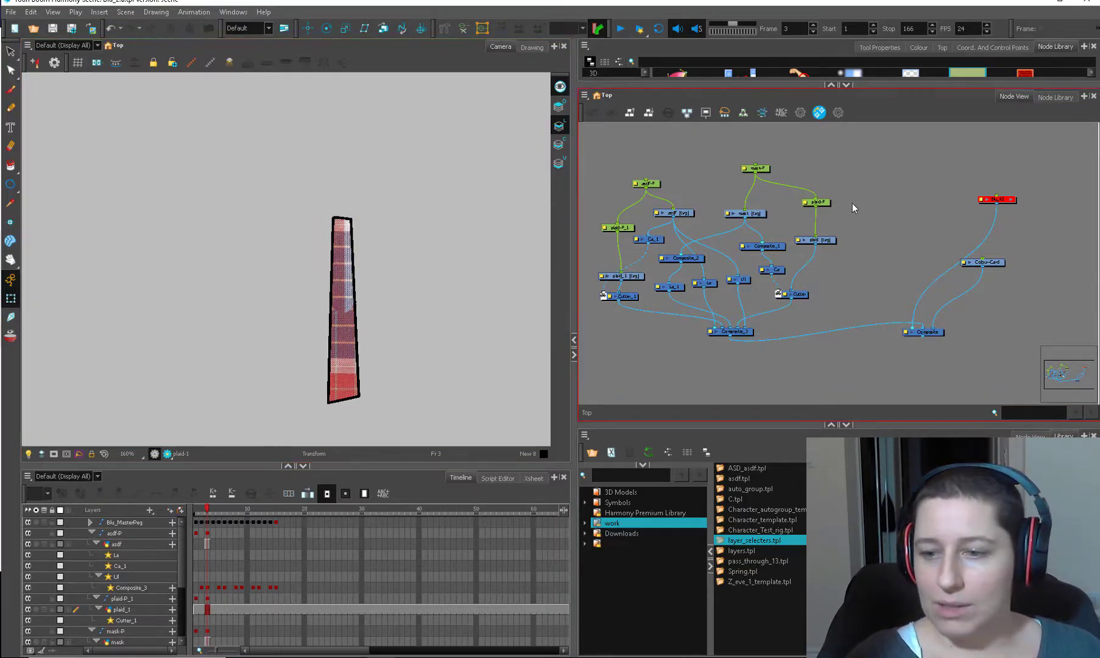
Step: Sketch a bent leg outline with a side seam and an arrow to it beside the plaid limb, using the Brush tool on the asdf drawing
drag(646, 183, 643, 194)
drag(643, 194, 646, 189)
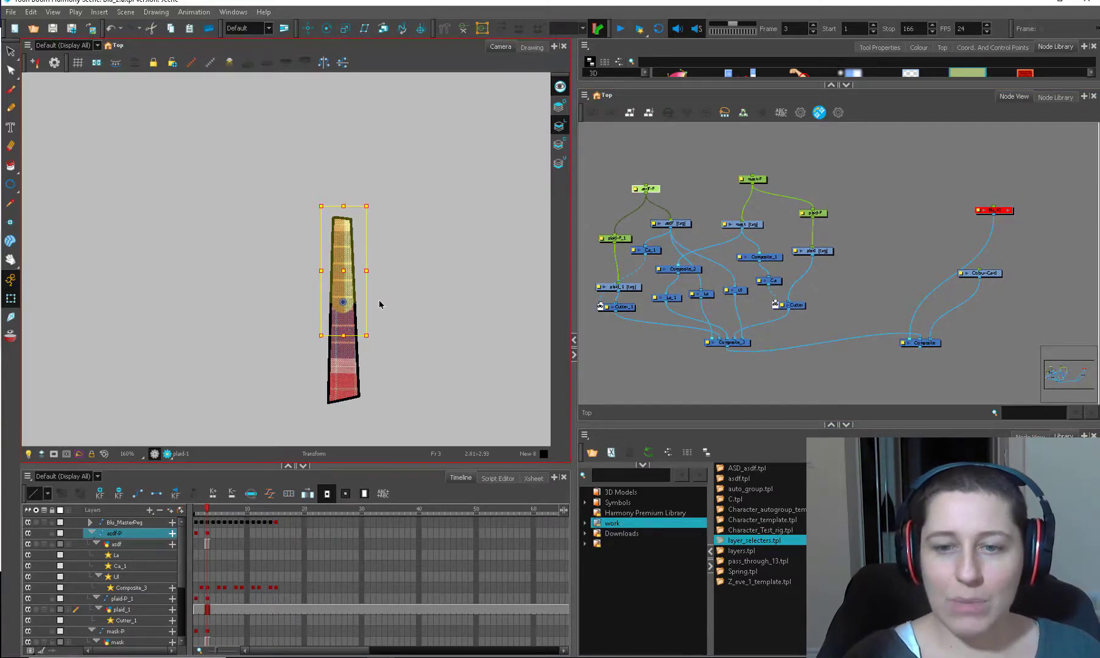
key(alt+b)
mouse_move(412, 193)
mouse_down()
mouse_move(383, 340)
mouse_move(384, 323)
mouse_move(428, 426)
mouse_up()
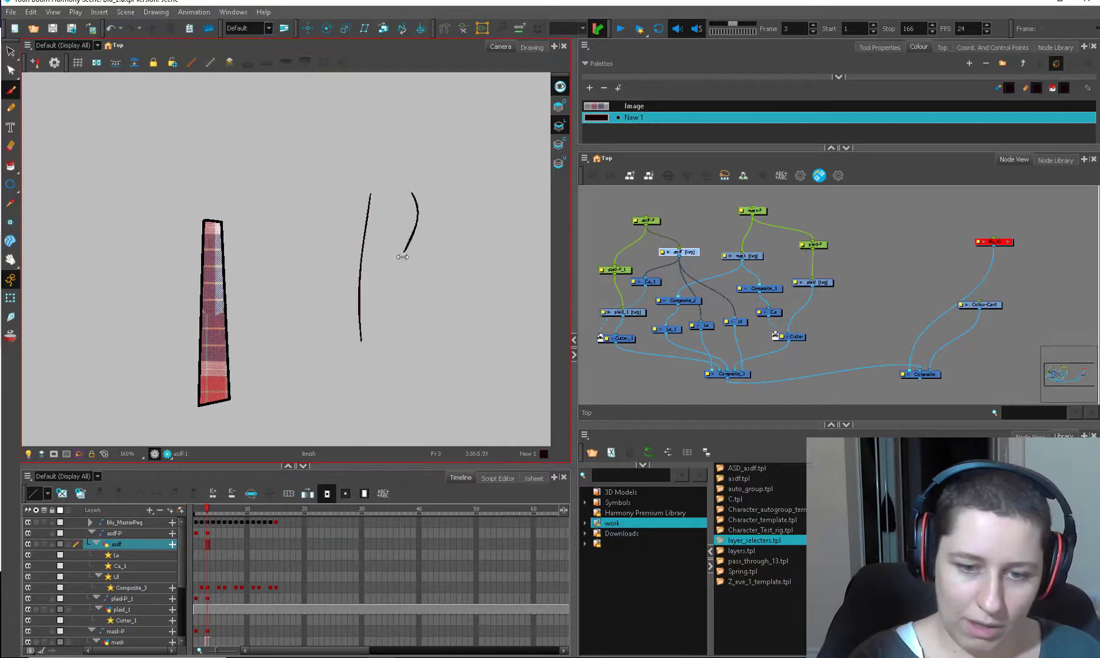
mouse_move(360, 340)
mouse_down()
mouse_move(378, 438)
mouse_move(426, 436)
mouse_move(392, 203)
mouse_up()
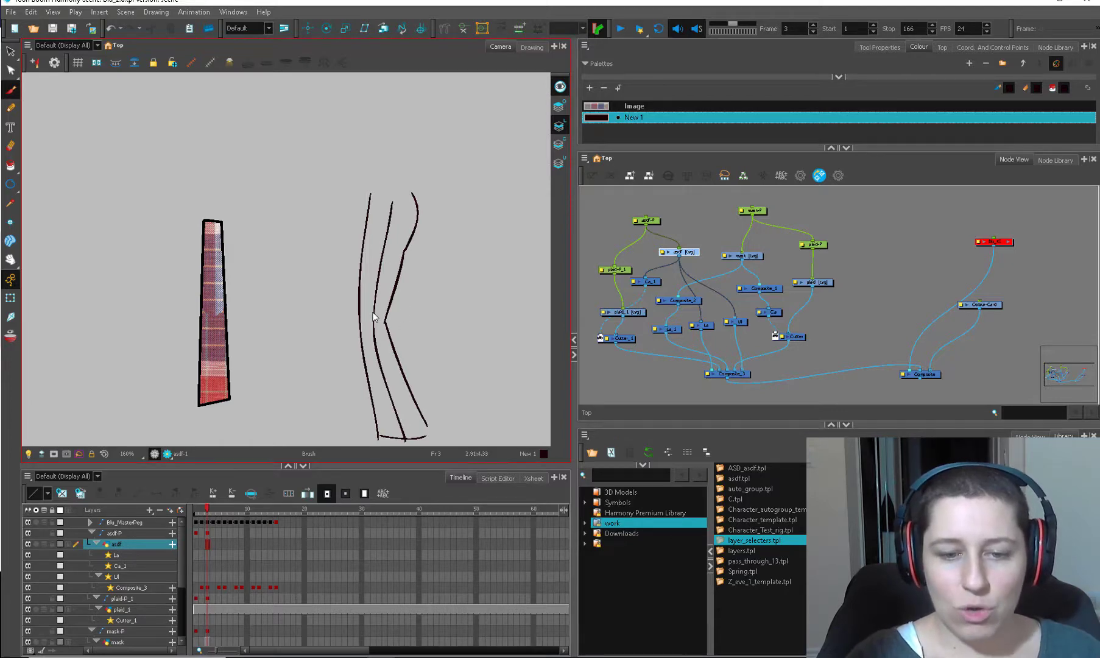
drag(338, 234, 382, 245)
drag(376, 238, 377, 251)
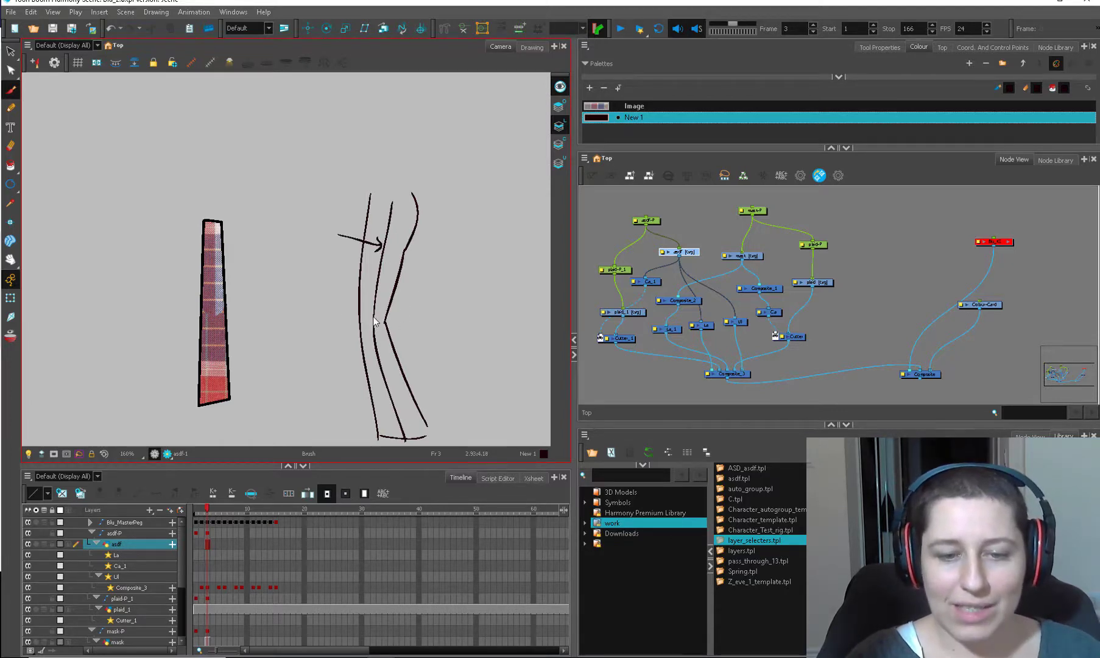
drag(376, 336, 405, 443)
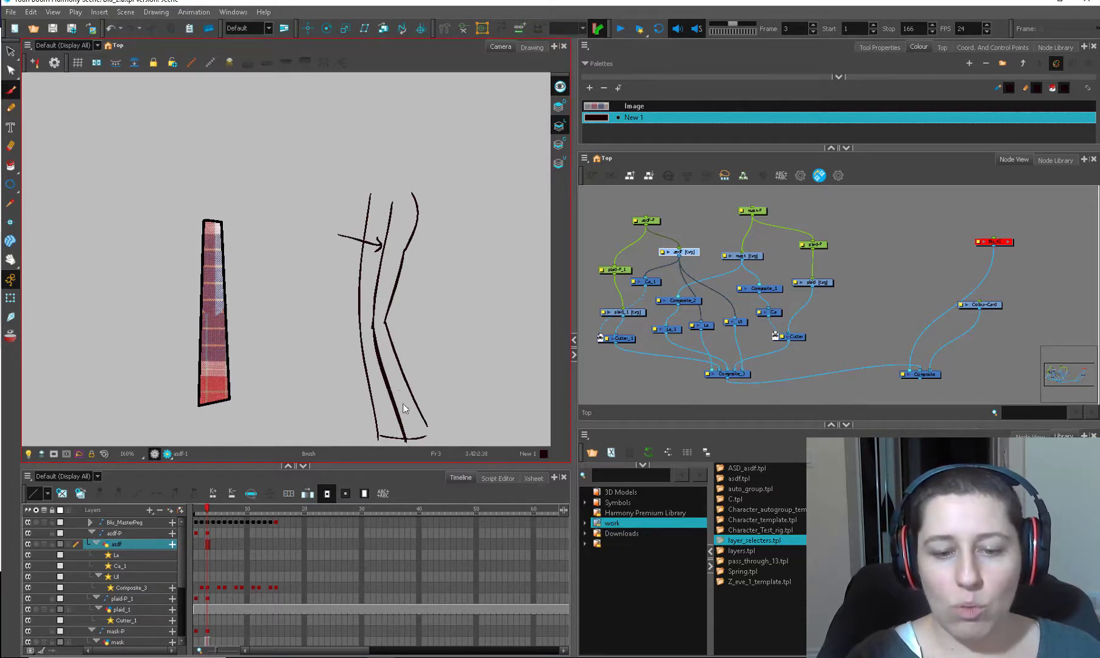
Step: Delete the sketched leg strokes and all nodes of the plaid limb rig
key(alt+s)
mouse_move(420, 182)
mouse_down()
mouse_move(328, 374)
mouse_move(426, 189)
mouse_up()
key(Delete)
key(shift+t)
drag(844, 197, 594, 392)
key(Delete)
Step: Enable the disabled character group node, move it nearer the middle of the network, and enlarge the camera area to frame the character
click(993, 242)
key(a)
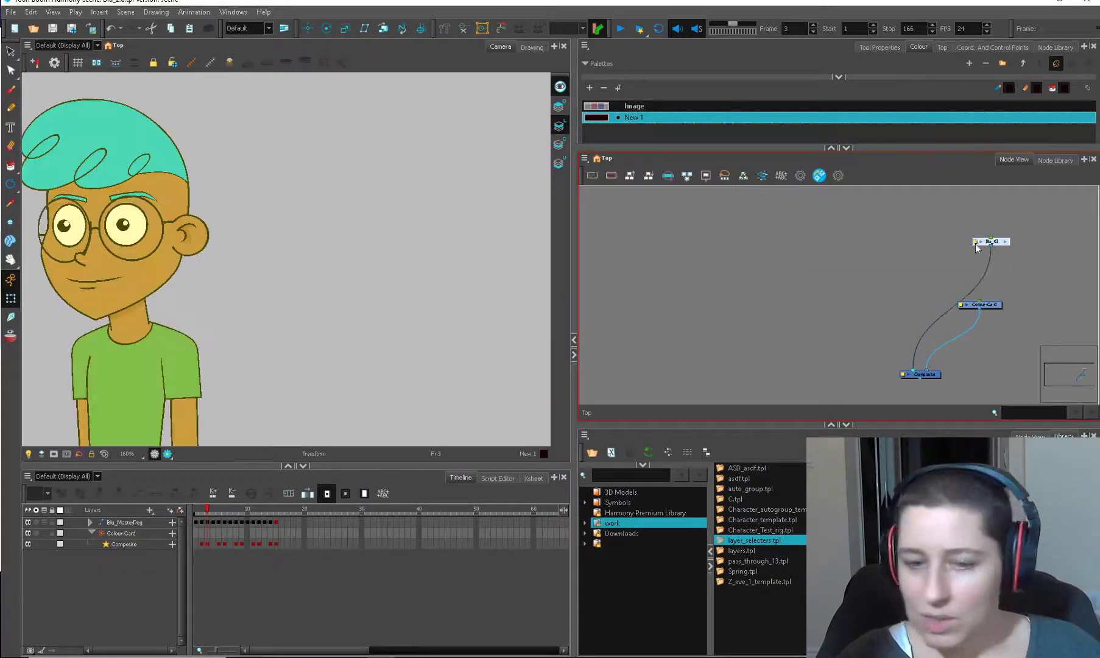
drag(981, 242, 765, 291)
click(830, 258)
scroll(317, 393, down, 3)
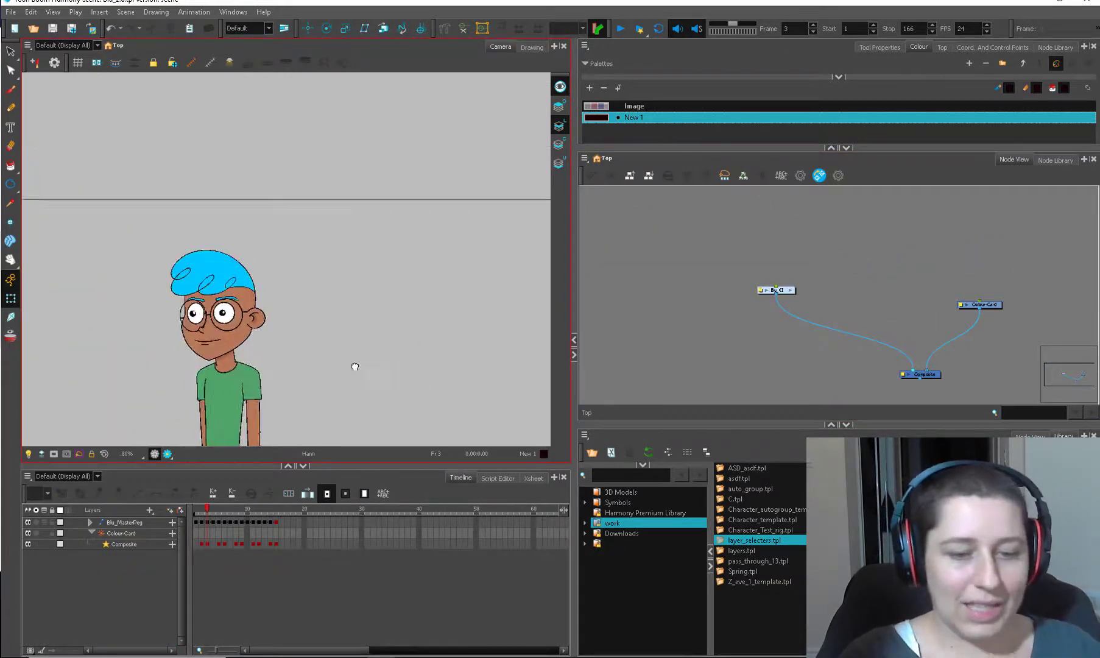
drag(355, 366, 404, 249)
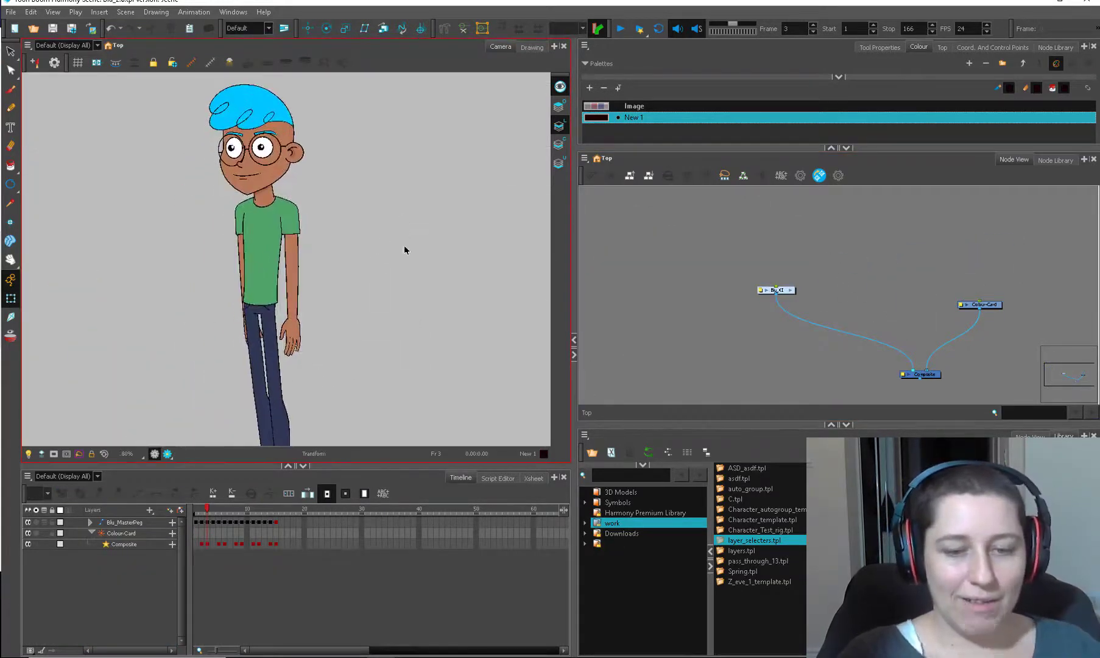
drag(449, 467, 425, 506)
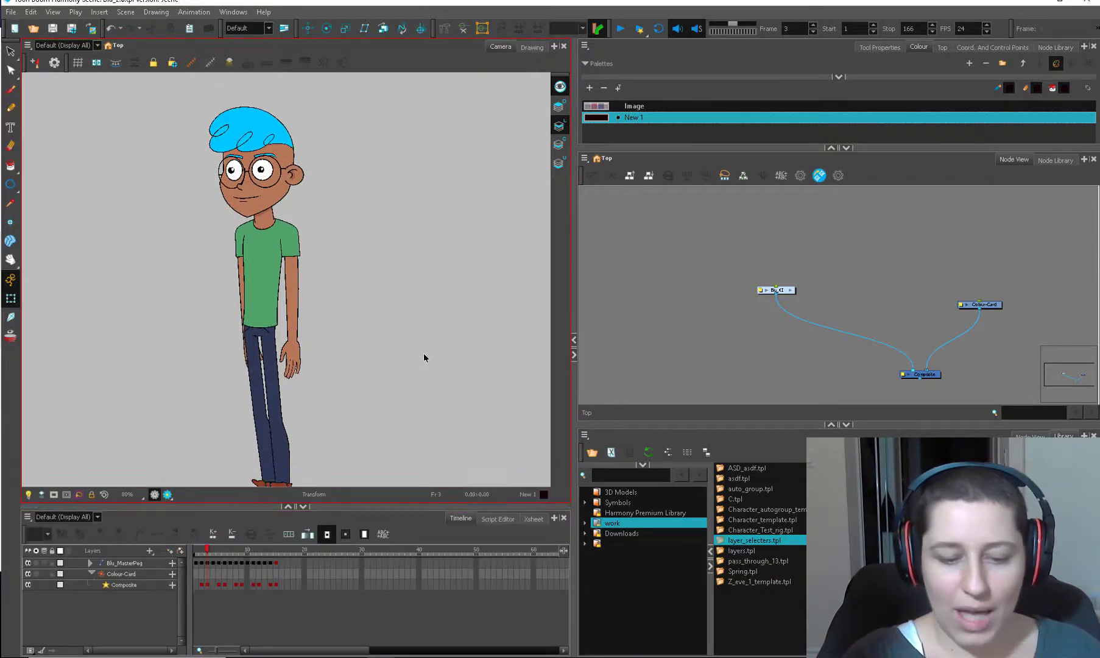
drag(422, 358, 467, 400)
Step: Select the shirt's chest and each of the two sleeve drawings in turn to examine how the shirt is divided
click(269, 279)
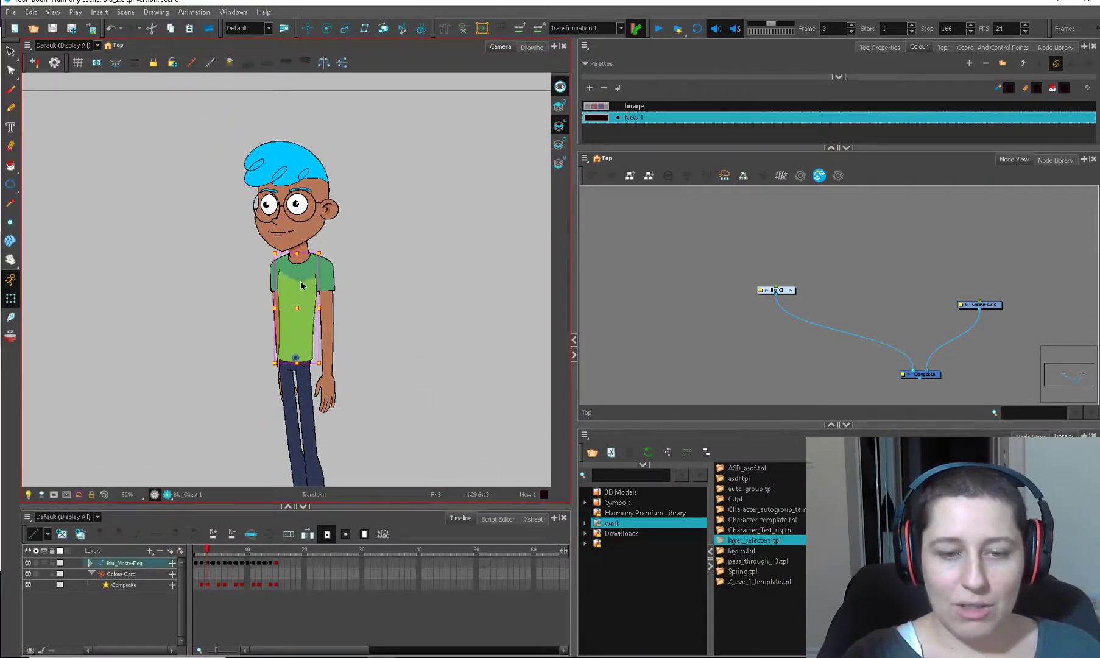
scroll(301, 284, up, 1)
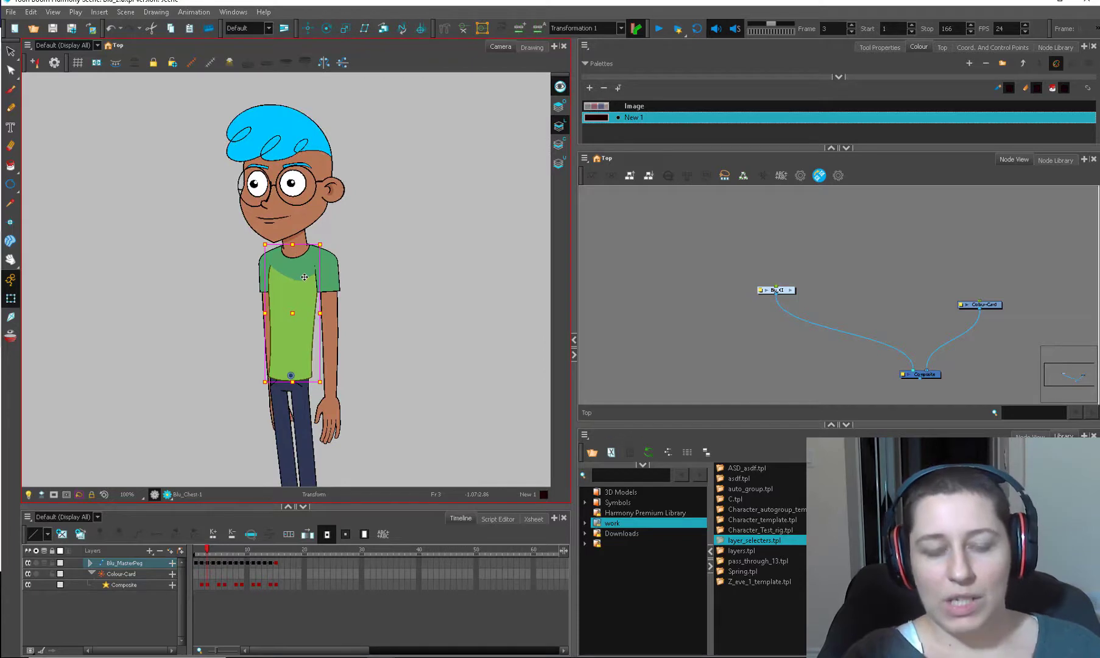
click(622, 238)
click(319, 266)
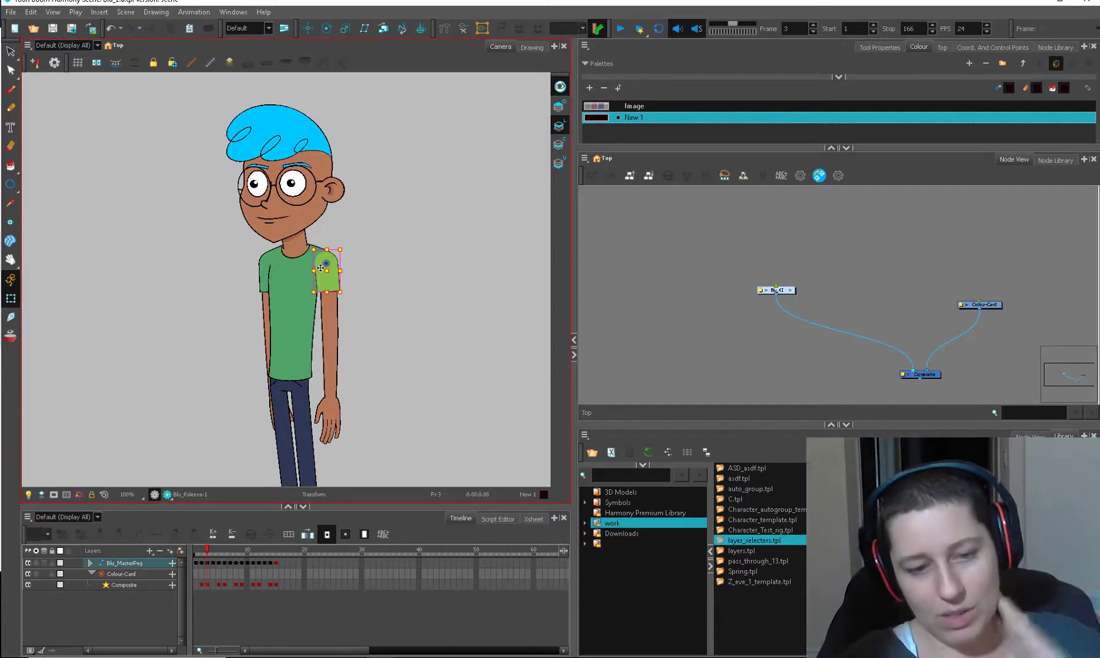
scroll(305, 279, up, 2)
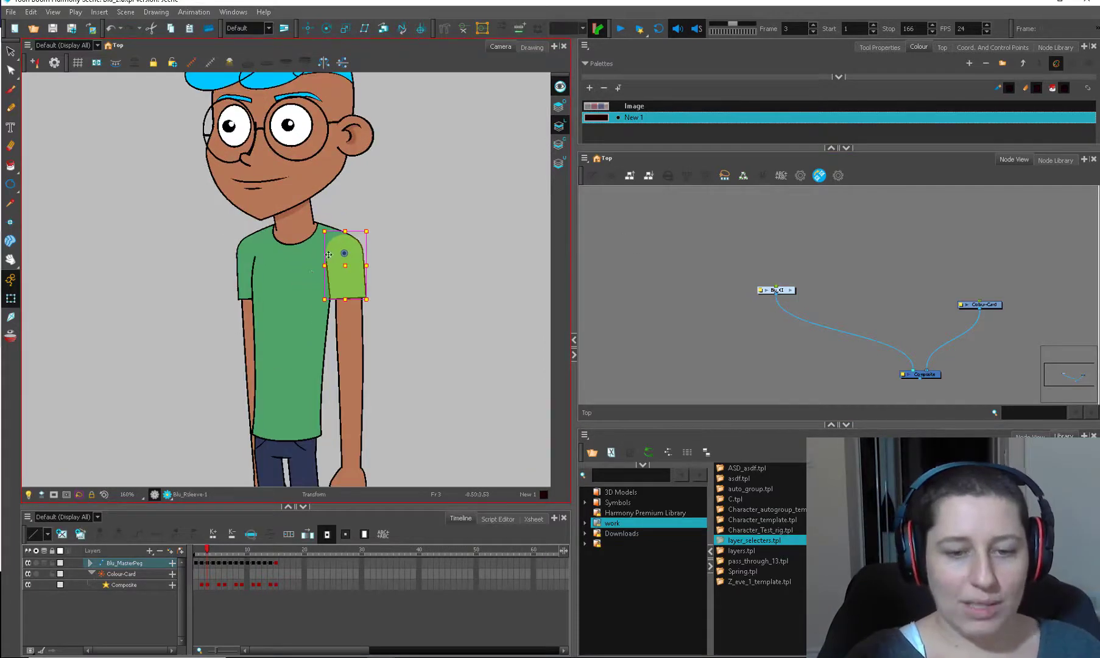
click(241, 284)
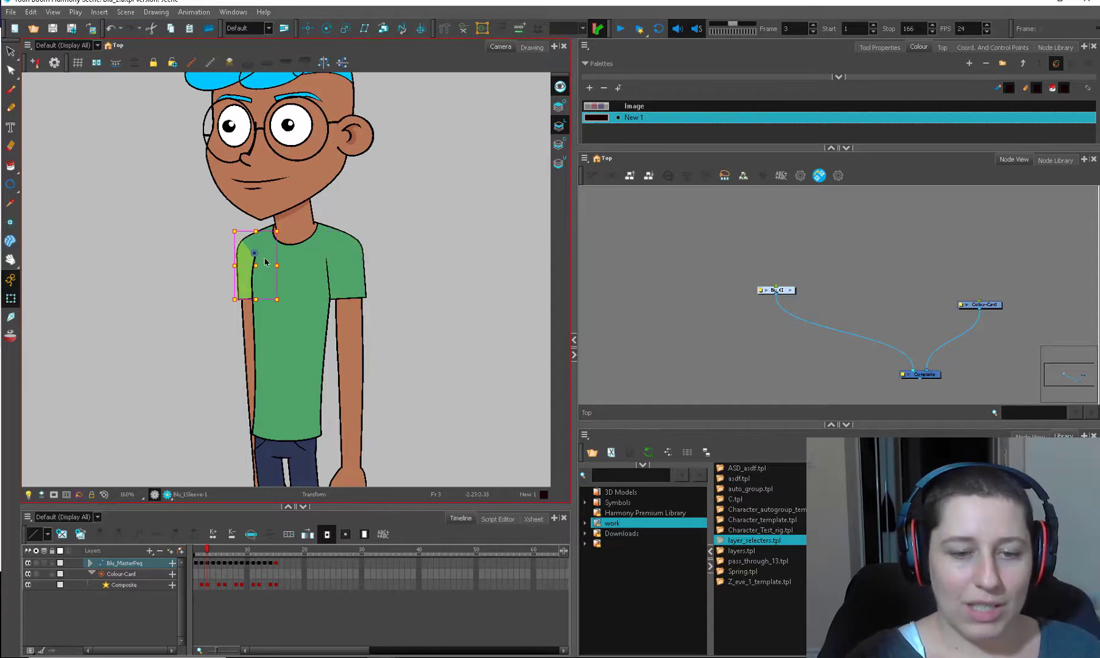
Step: Activate the Select tool and make the plaid Image texture the current colour, enlarging the palette area slightly
key(alt+s)
click(664, 105)
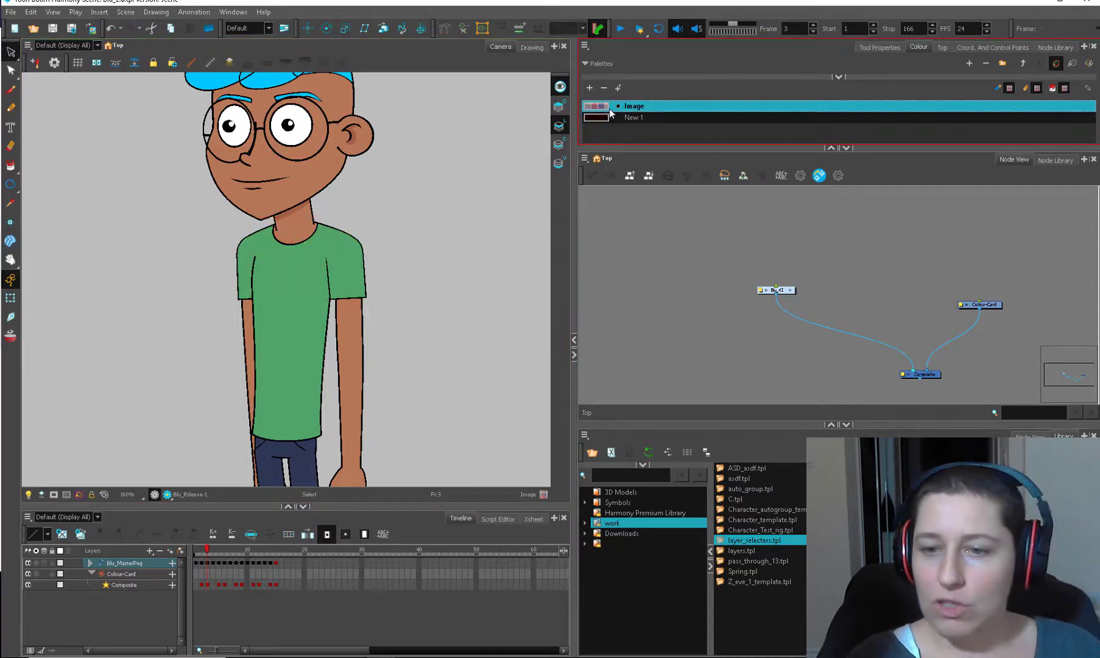
drag(665, 148, 664, 162)
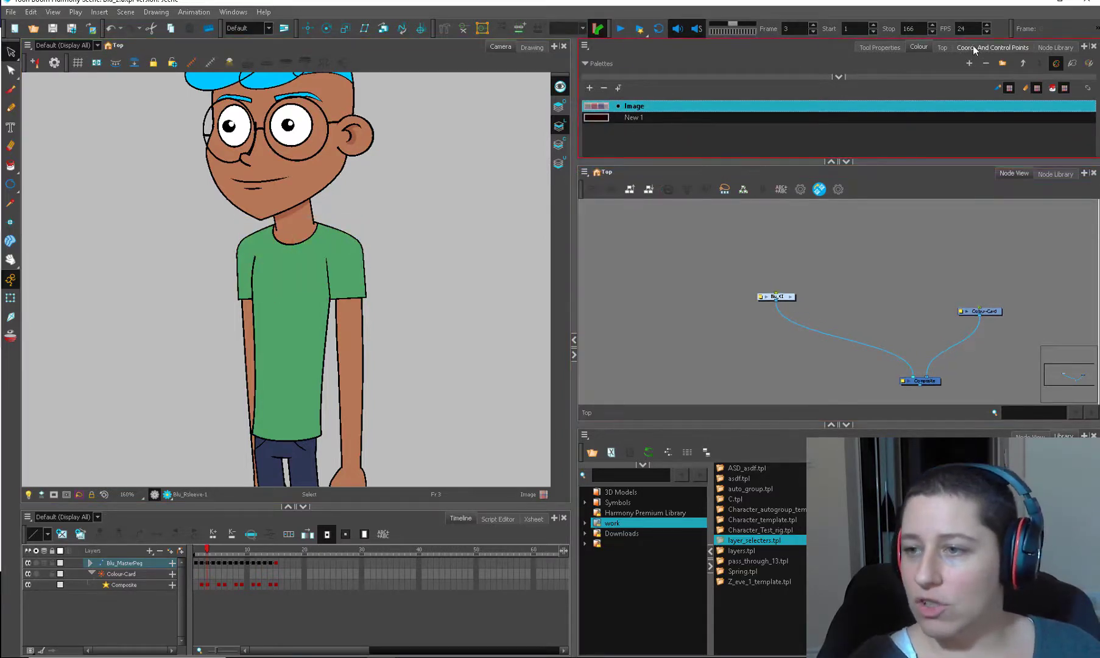
Step: Look up the Repaint Brush option among the Brush tool's properties, and enter the character group's node network
click(880, 48)
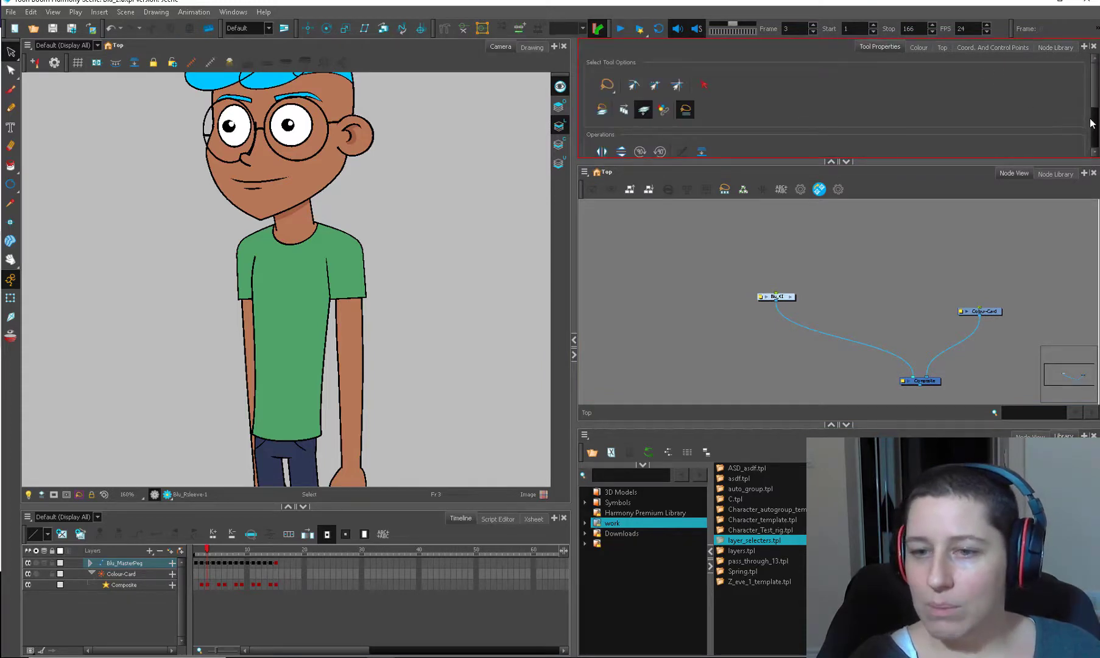
mouse_move(1094, 92)
mouse_down()
mouse_move(1094, 131)
mouse_move(1094, 109)
mouse_up()
key(alt+b)
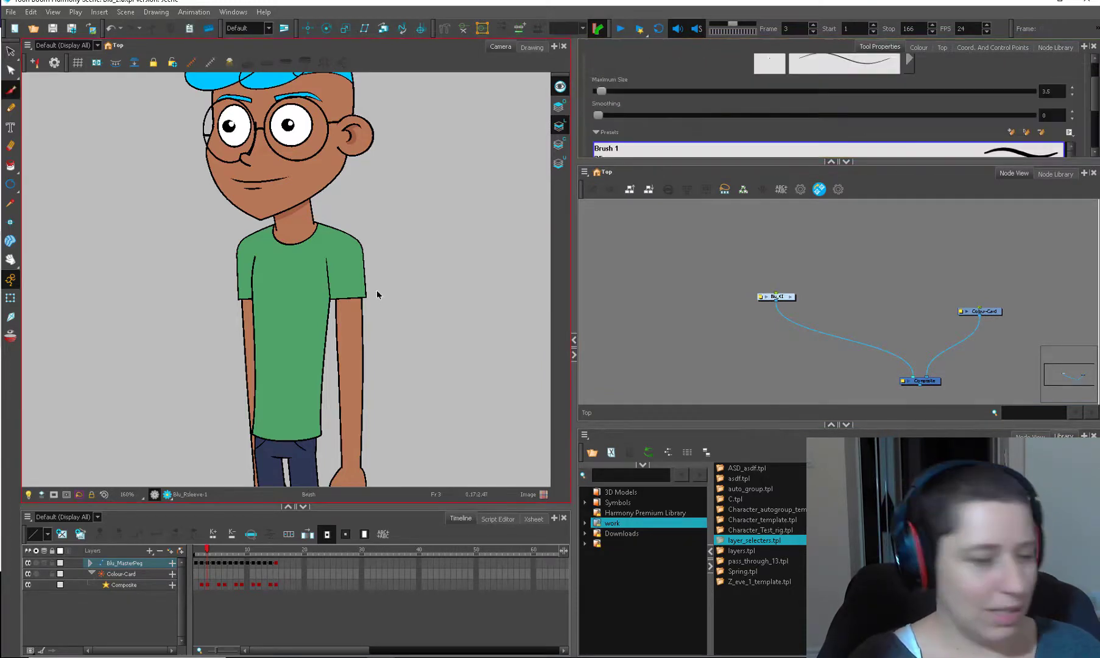
scroll(621, 135, down, 4)
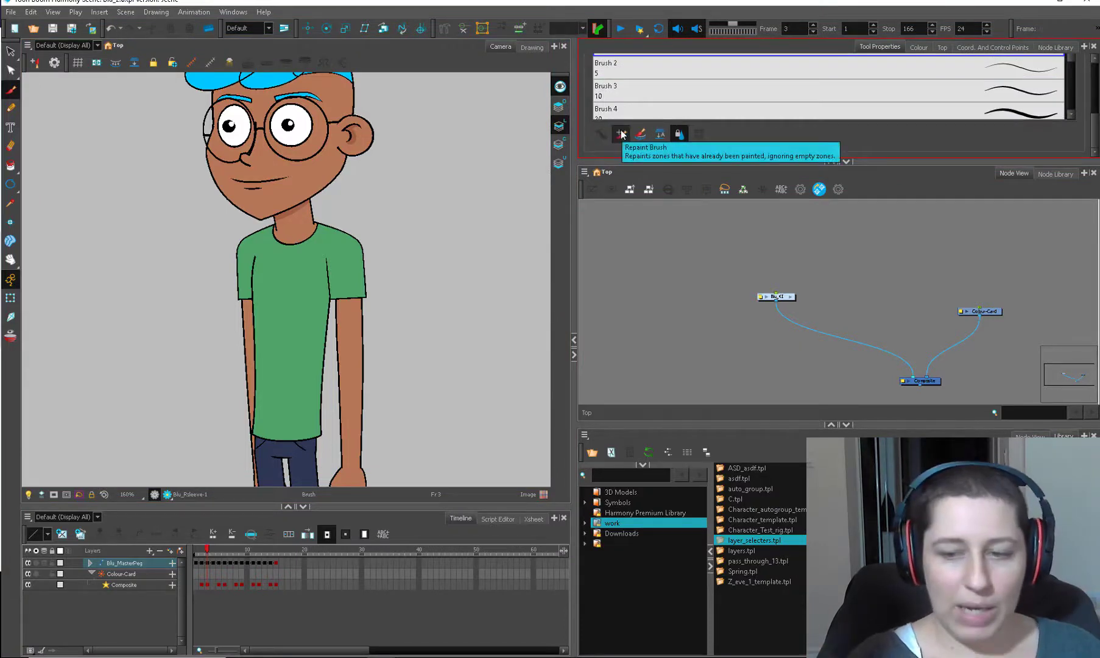
double_click(786, 297)
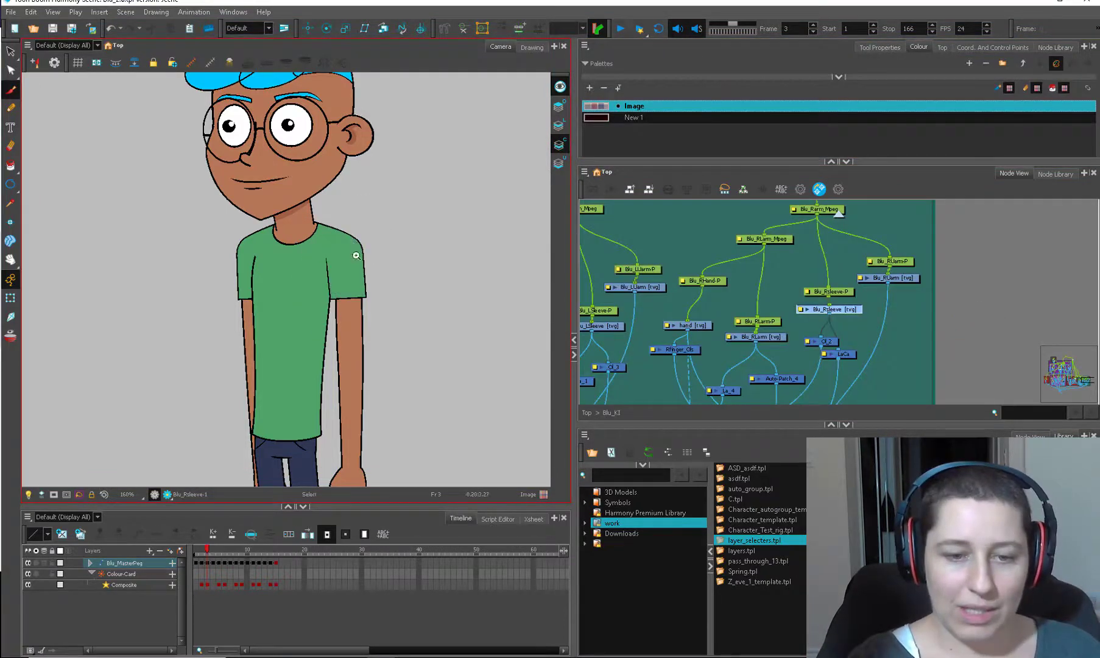
Step: Repaint the shirt's two sleeve drawings with the plaid Image texture using the Brush tool
drag(349, 237, 353, 342)
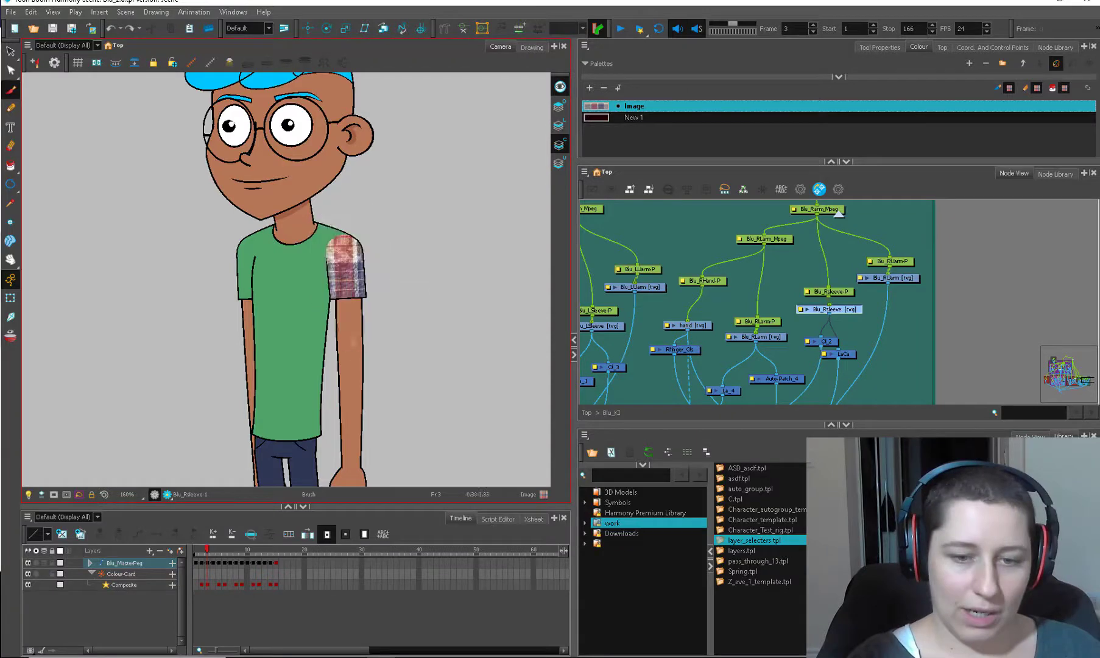
click(11, 298)
click(246, 277)
key(alt+s)
key(alt+b)
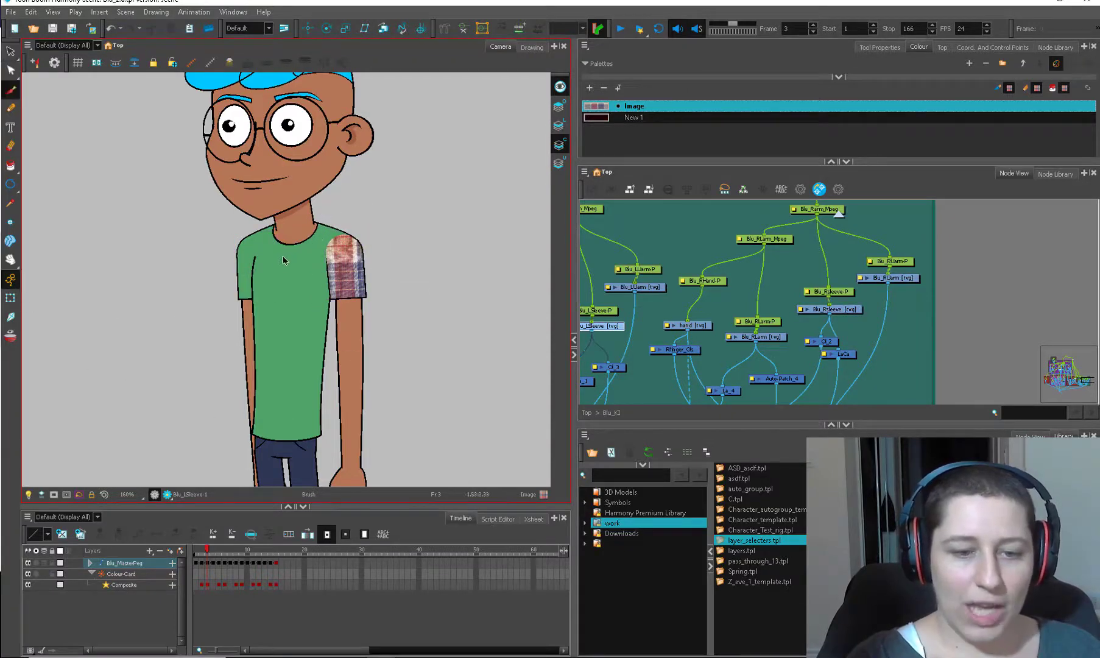
drag(283, 258, 323, 280)
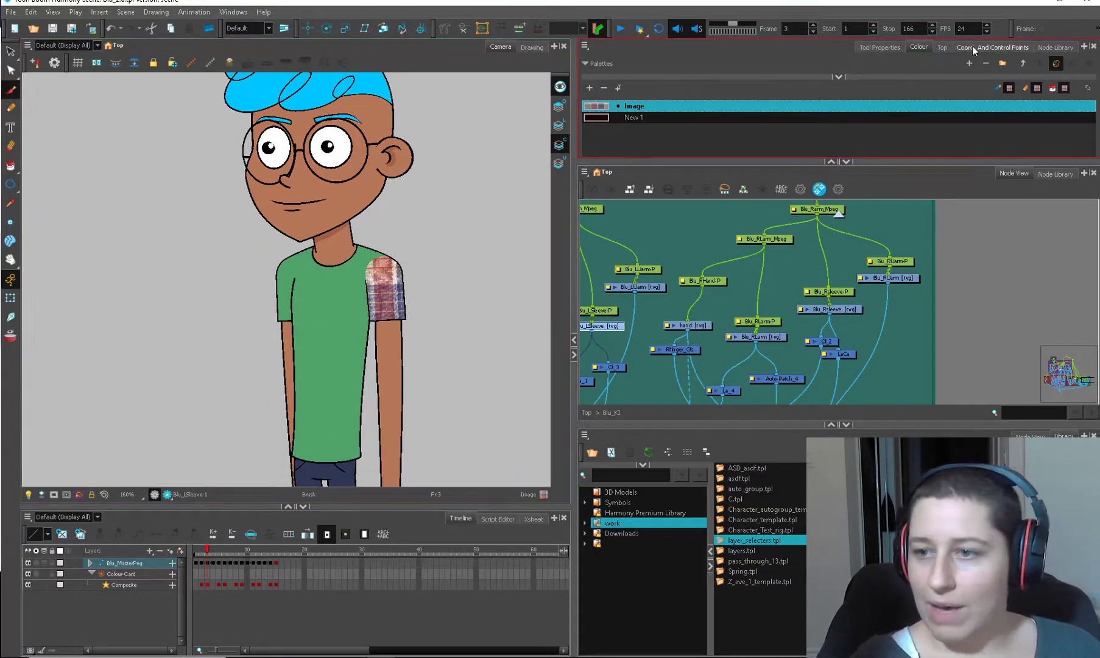
click(883, 49)
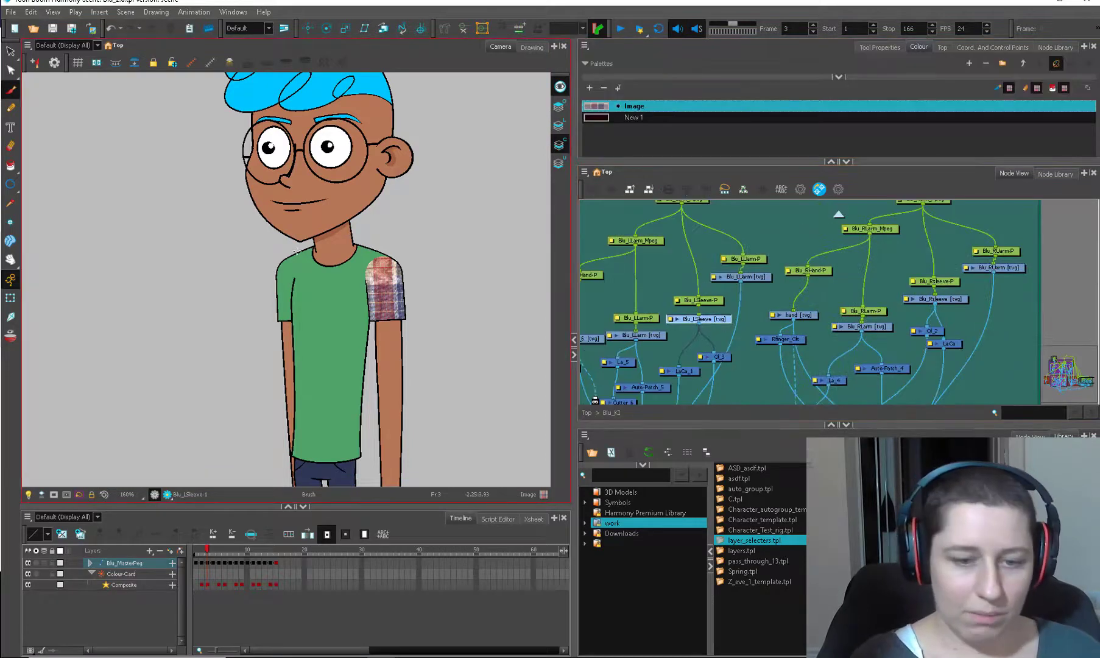
drag(296, 251, 283, 334)
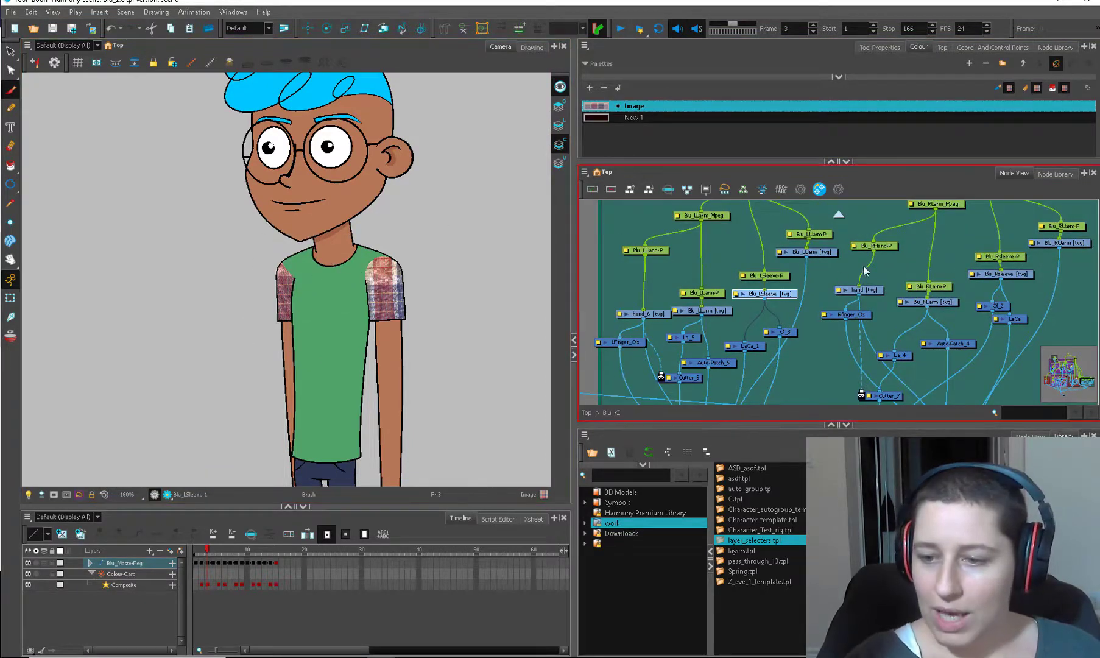
Step: Repaint the shirt's shoulder and chest drawings with the plaid Image texture on the layers holding their colour fills
drag(977, 273, 832, 310)
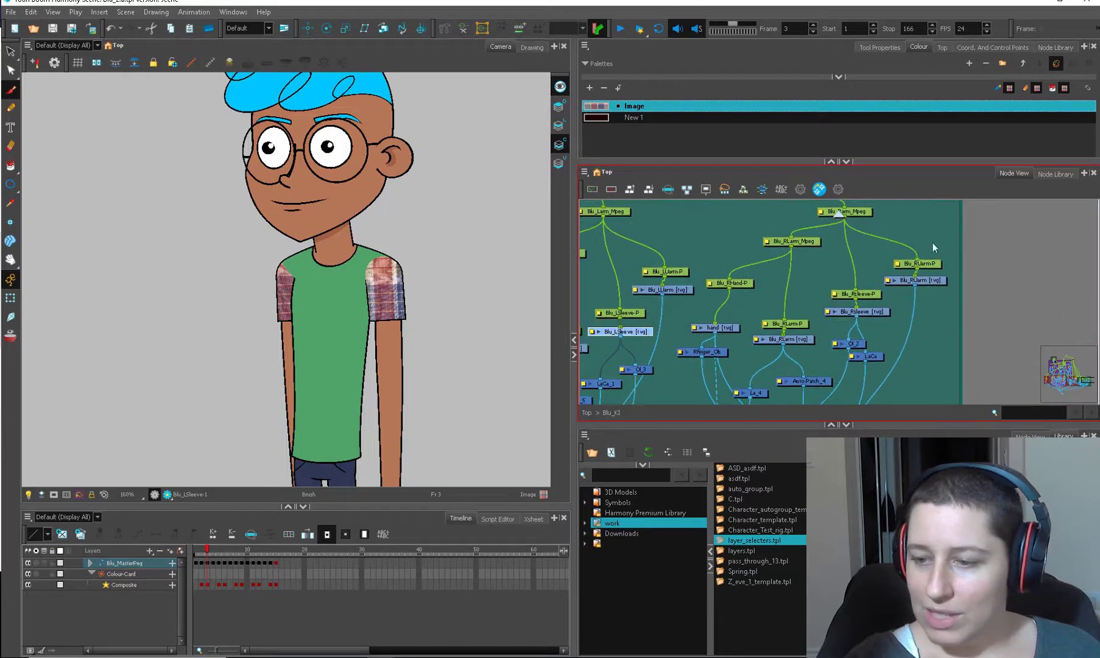
drag(716, 323, 987, 283)
drag(635, 283, 825, 359)
scroll(805, 315, up, 1)
click(806, 302)
drag(309, 259, 304, 291)
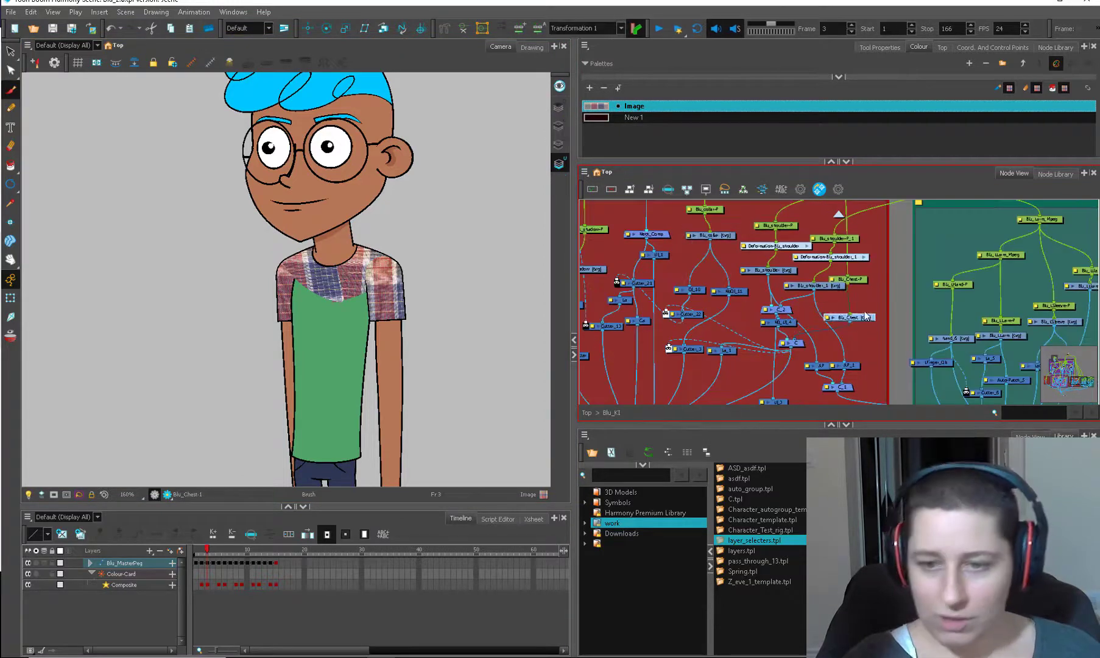
click(853, 317)
click(559, 145)
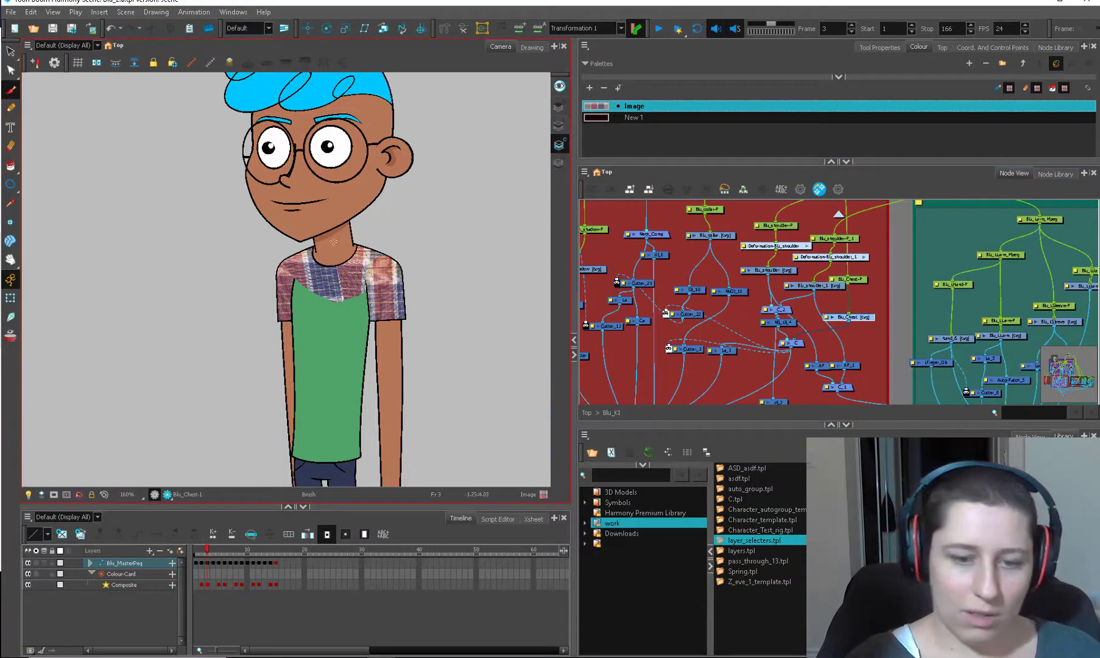
mouse_move(320, 231)
mouse_down()
mouse_move(354, 278)
mouse_move(389, 274)
mouse_up()
key(shift+t)
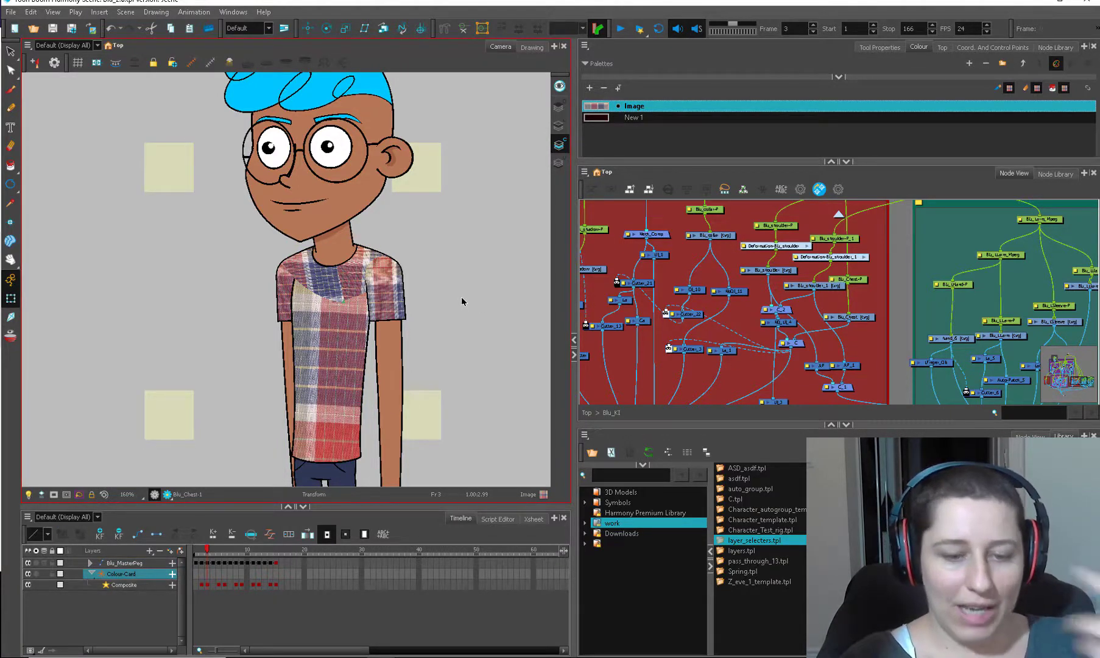
Step: Examine the shoulder drawing with the Contour Editor where its plaid meets the chest's plaid
click(339, 295)
key(alt+q)
scroll(366, 301, up, 2)
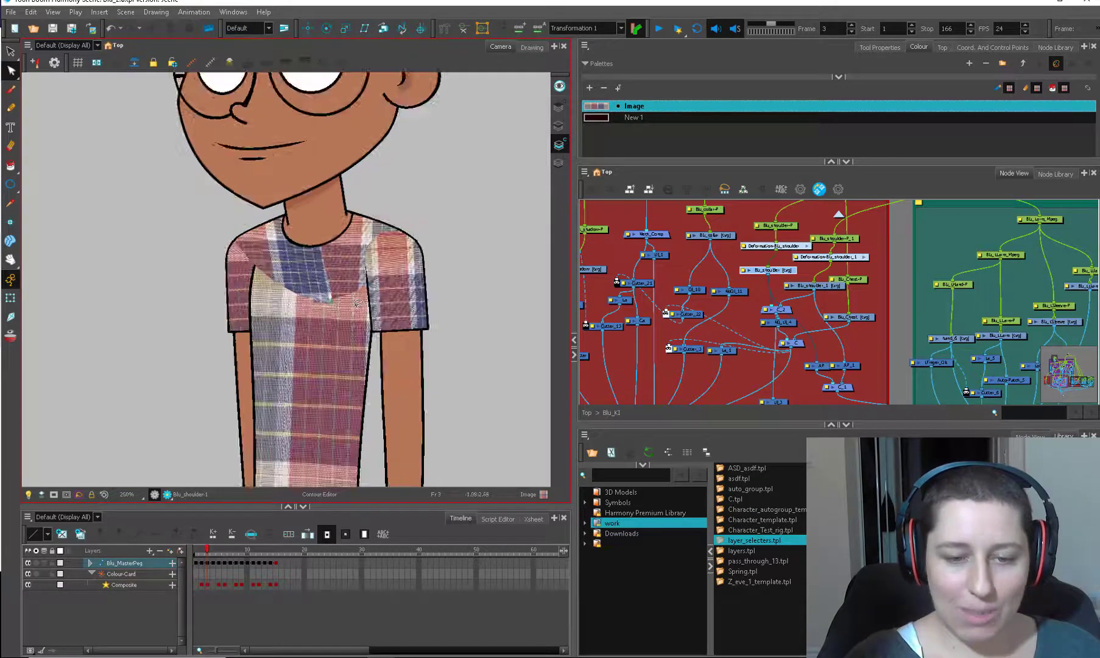
scroll(357, 303, up, 2)
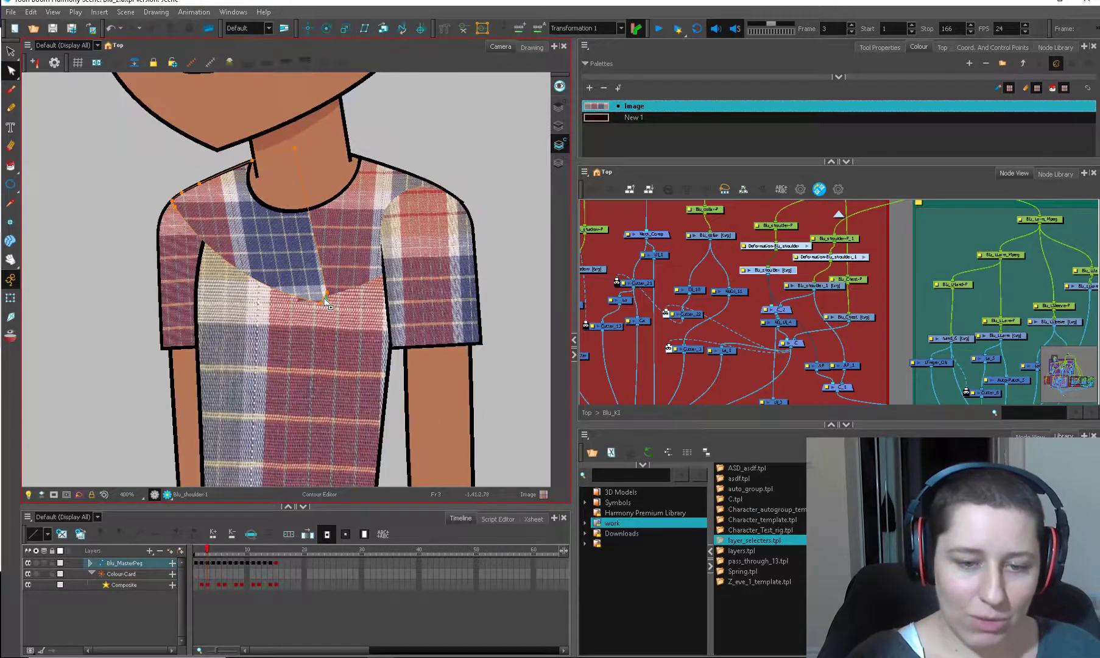
scroll(347, 308, down, 5)
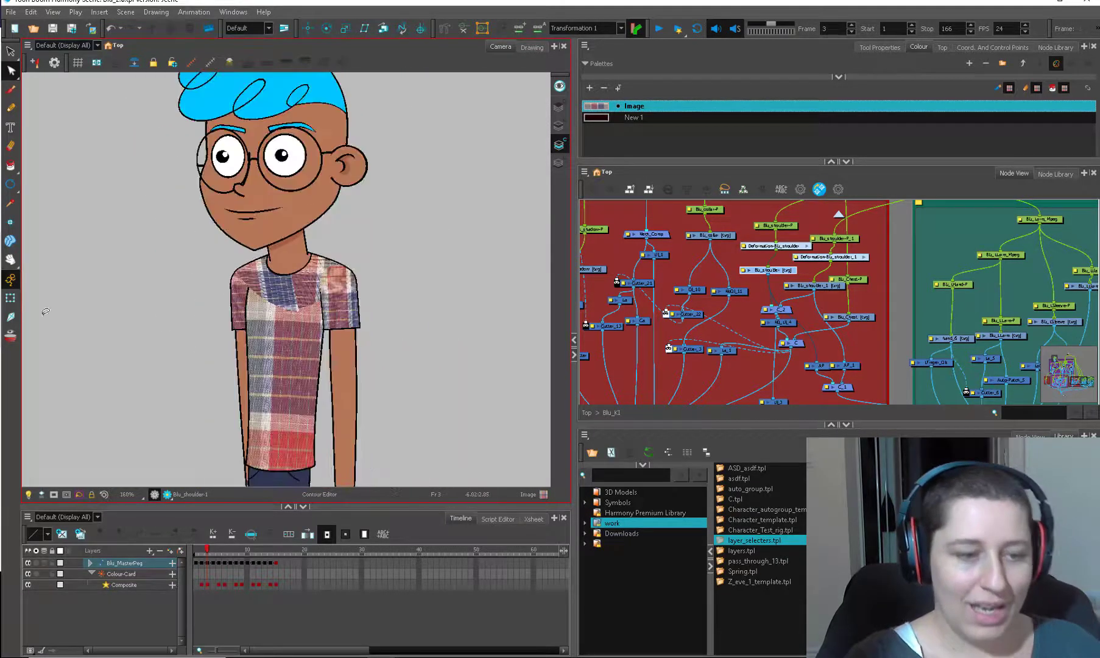
Step: Bend the torso over to one side with its curve deformer and preview the plaid in Render View, undoing the last change
key(shift+t)
click(384, 387)
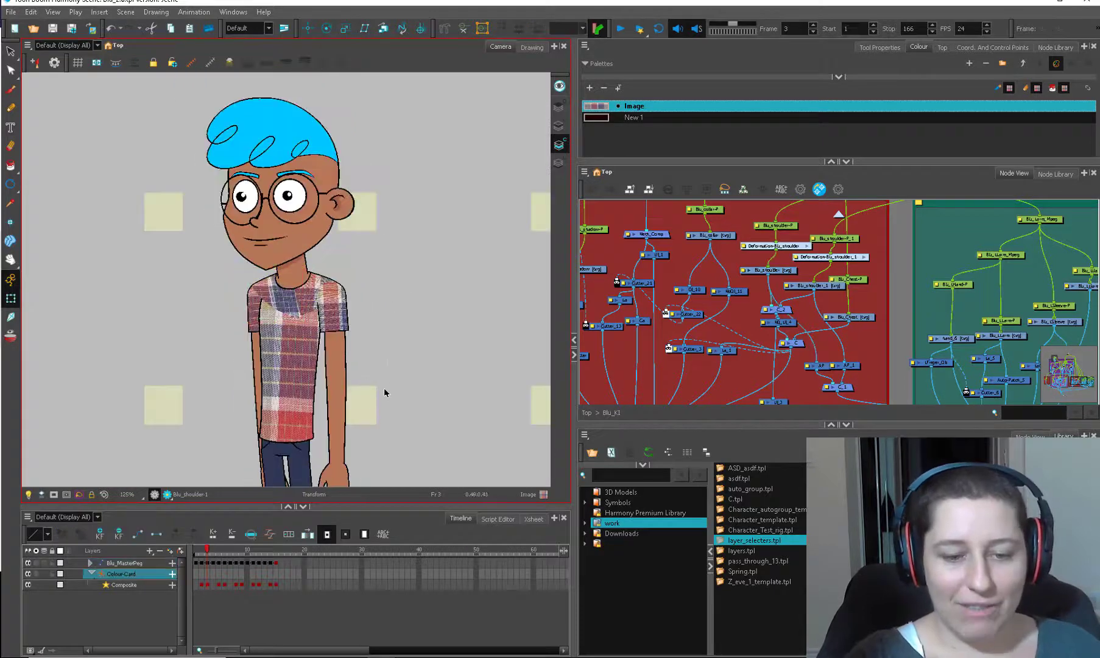
click(314, 365)
drag(226, 304, 230, 297)
drag(295, 276, 420, 381)
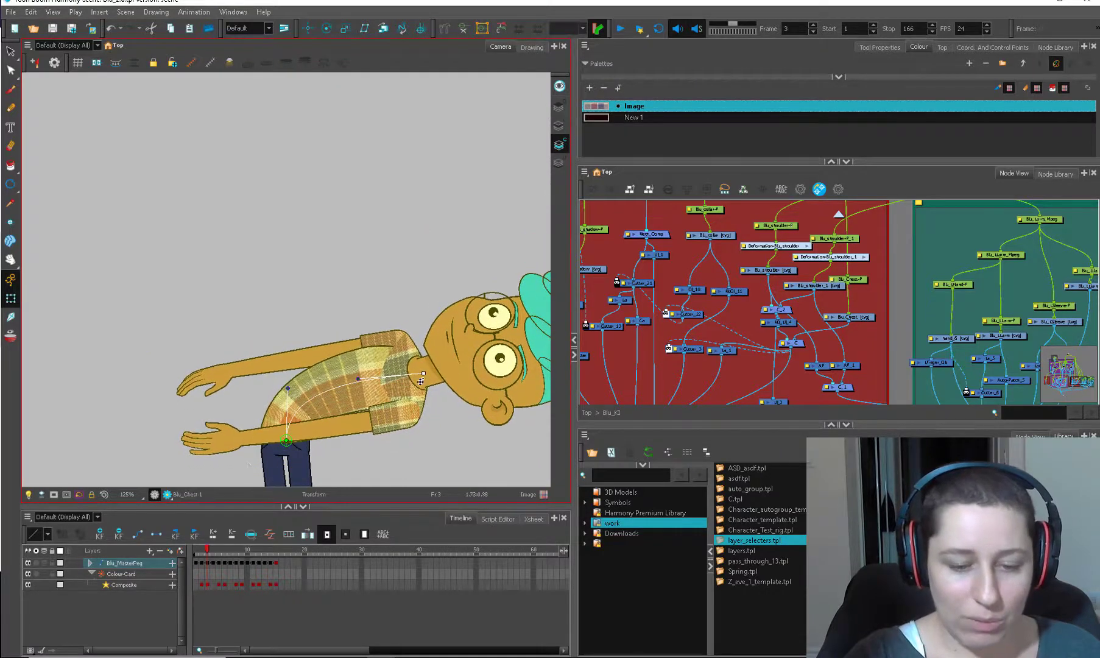
click(167, 493)
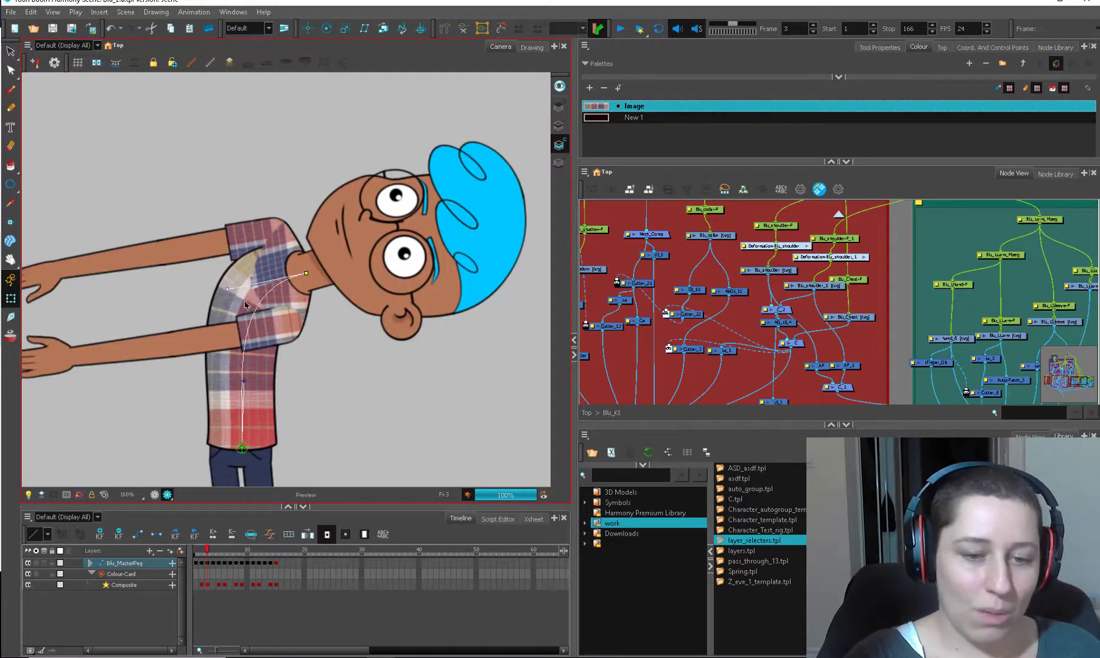
key(ctrl+z)
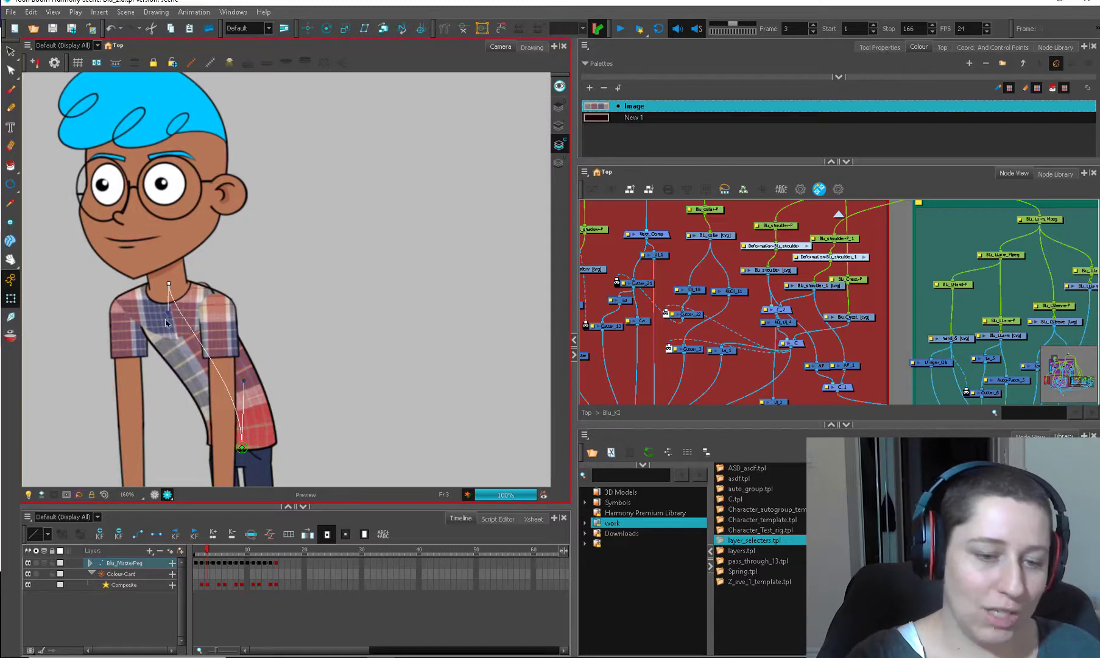
Step: Bend the torso the opposite way with its curve deformer and reset the deformation to its resting pose
drag(167, 313, 278, 251)
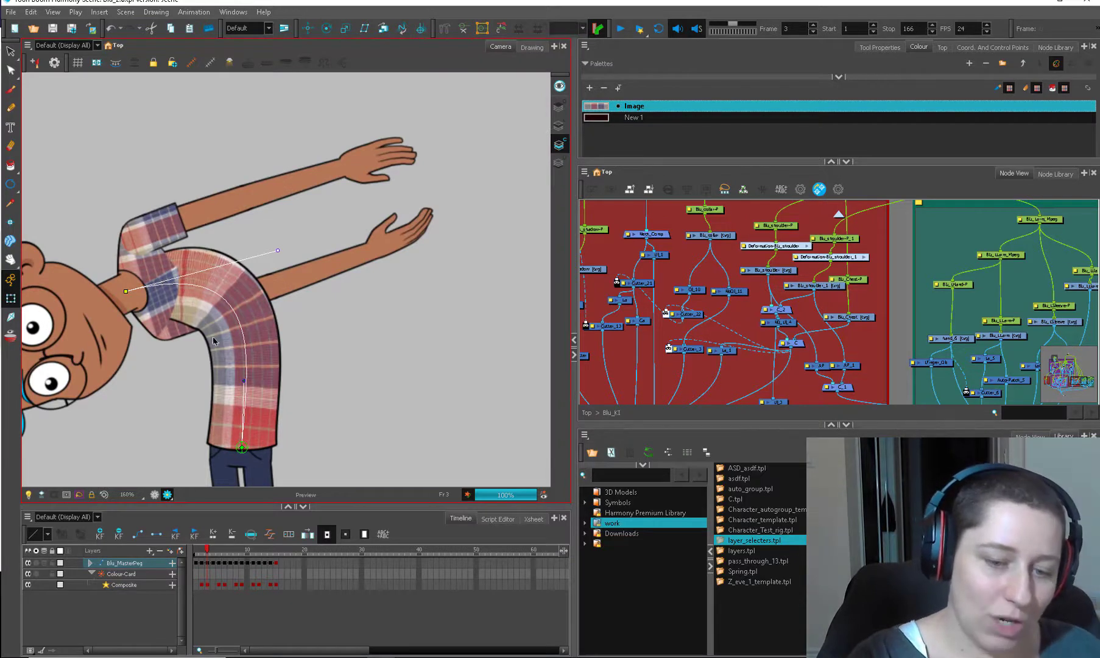
drag(278, 251, 220, 392)
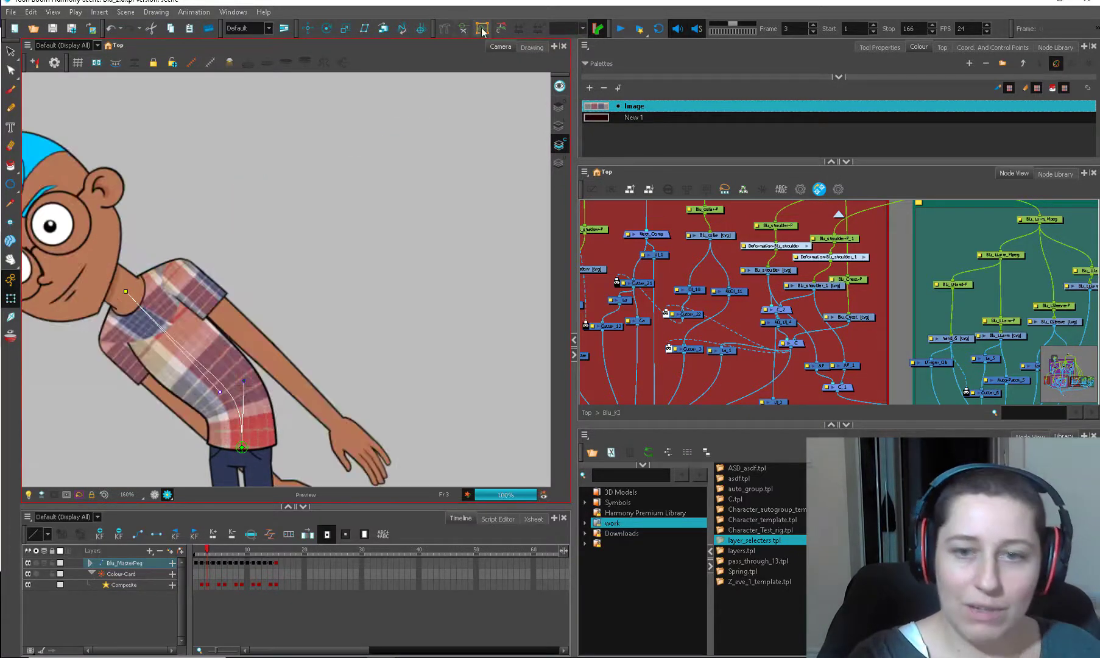
click(499, 29)
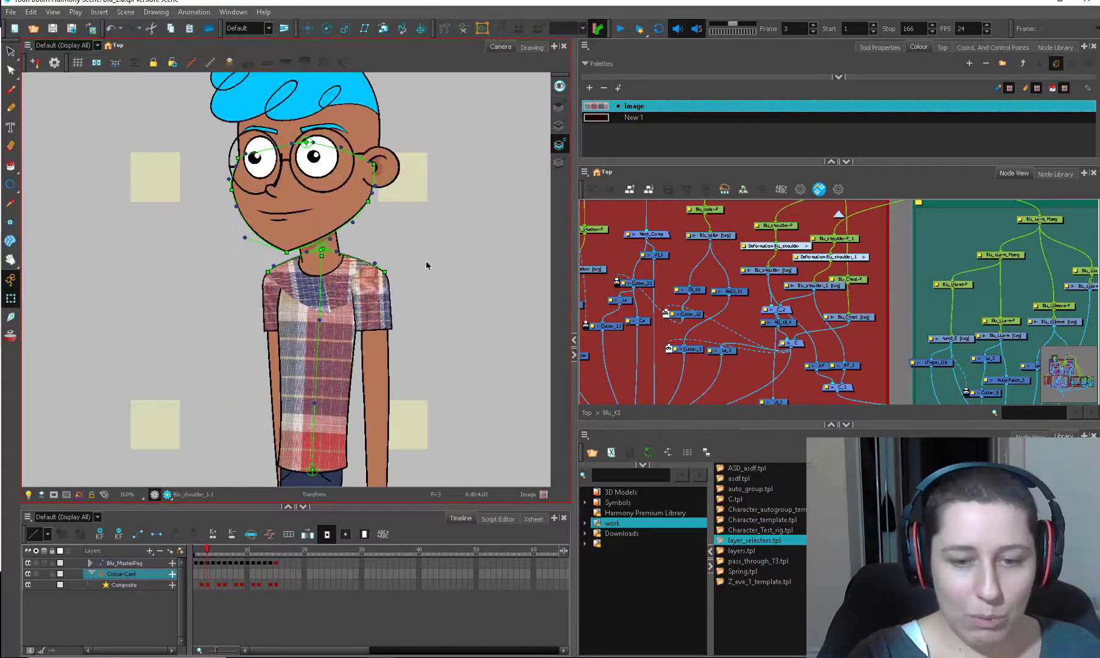
drag(384, 270, 370, 293)
scroll(536, 305, down, 1)
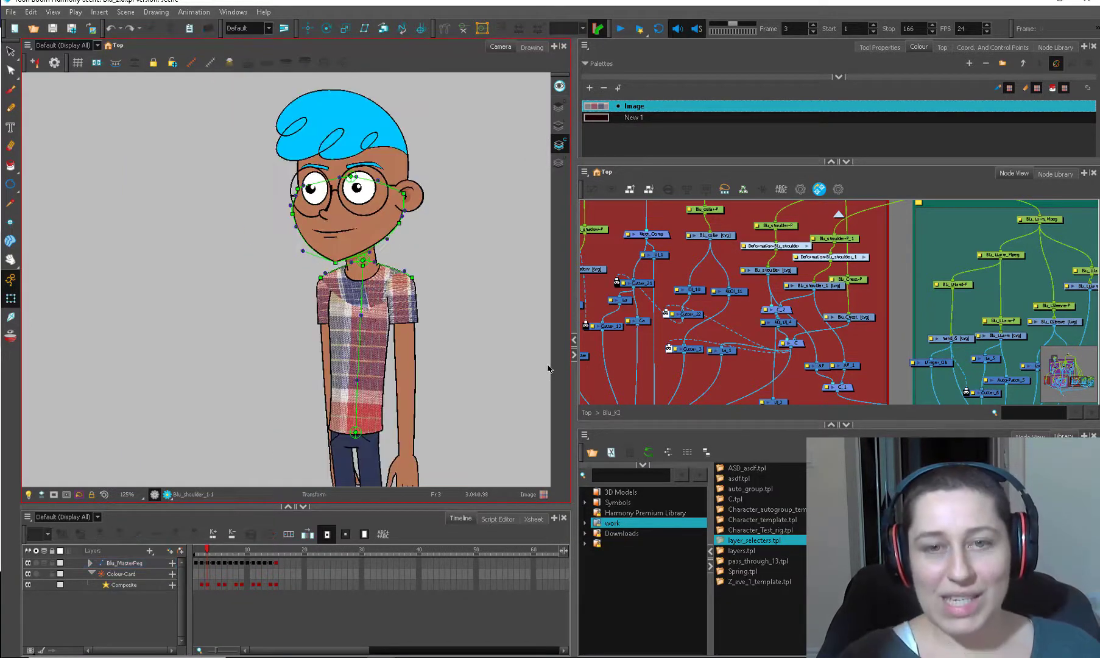
scroll(399, 327, up, 1)
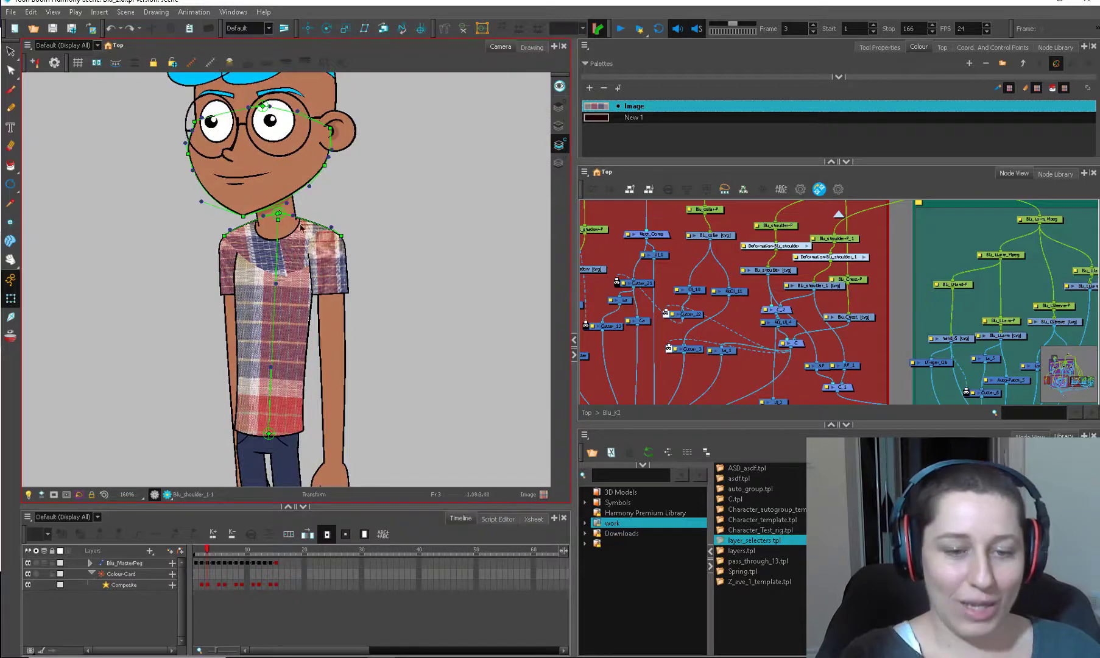
click(291, 247)
Step: Undo the torso bends and the plaid repainting until the whole shirt is plain green
key(ctrl+z)
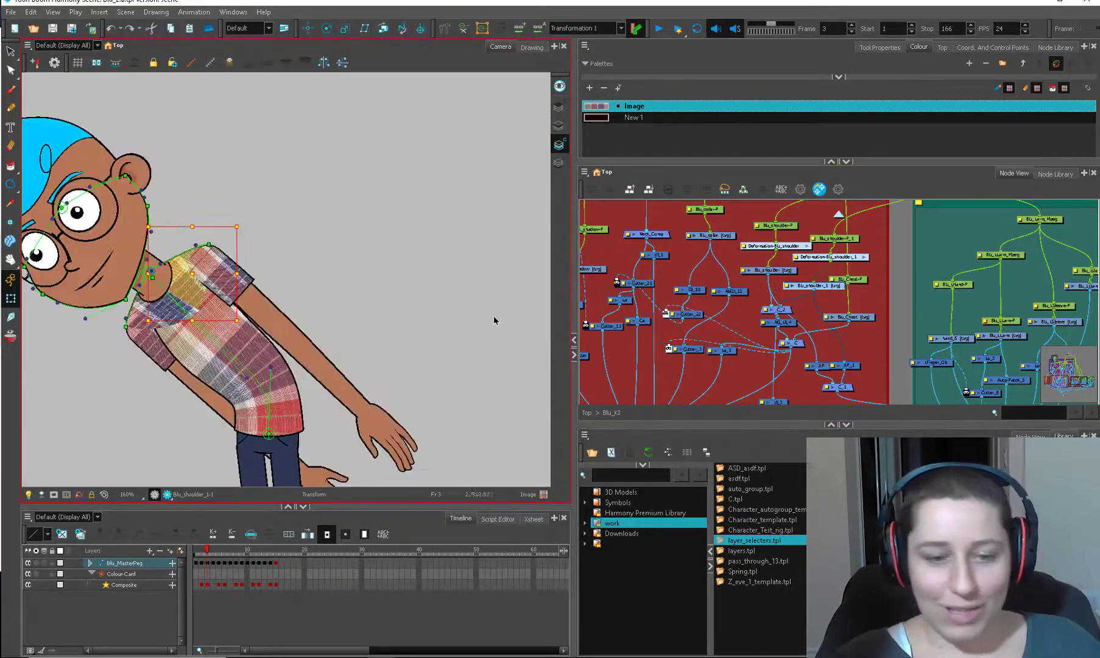
key(ctrl+z)
key(ctrl+z)
key(ctrl+z)
key(ctrl+z)
key(ctrl+z)
key(ctrl+z)
key(ctrl+z)
key(ctrl+z)
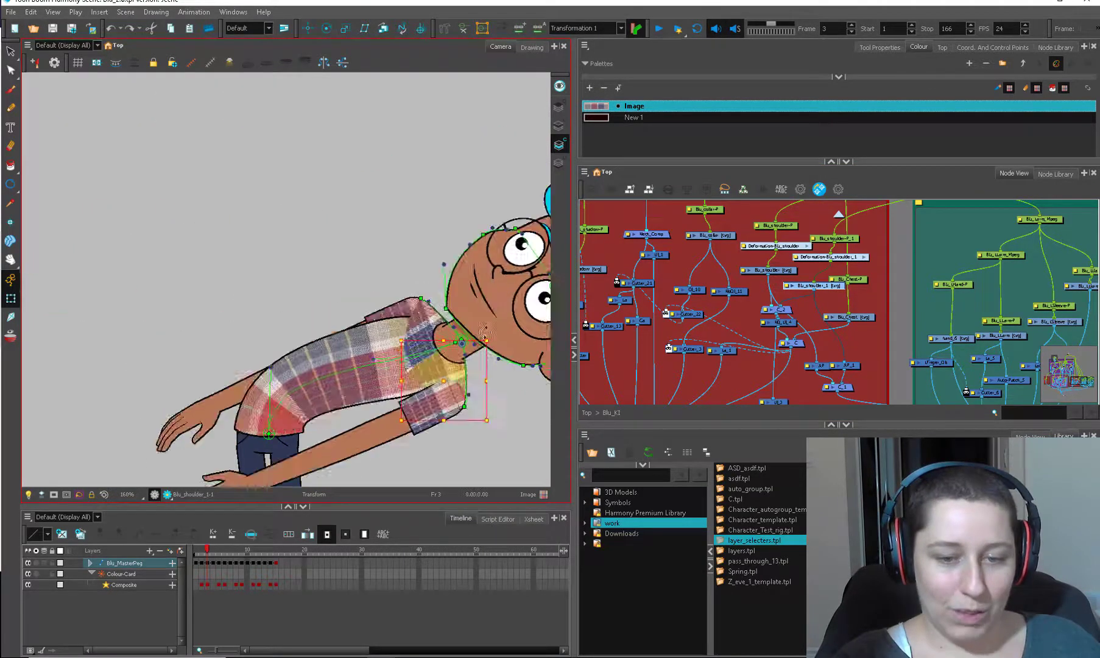
key(ctrl+z)
key(ctrl+z)
key(ctrl+z)
key(ctrl+z)
key(ctrl+z)
key(ctrl+z)
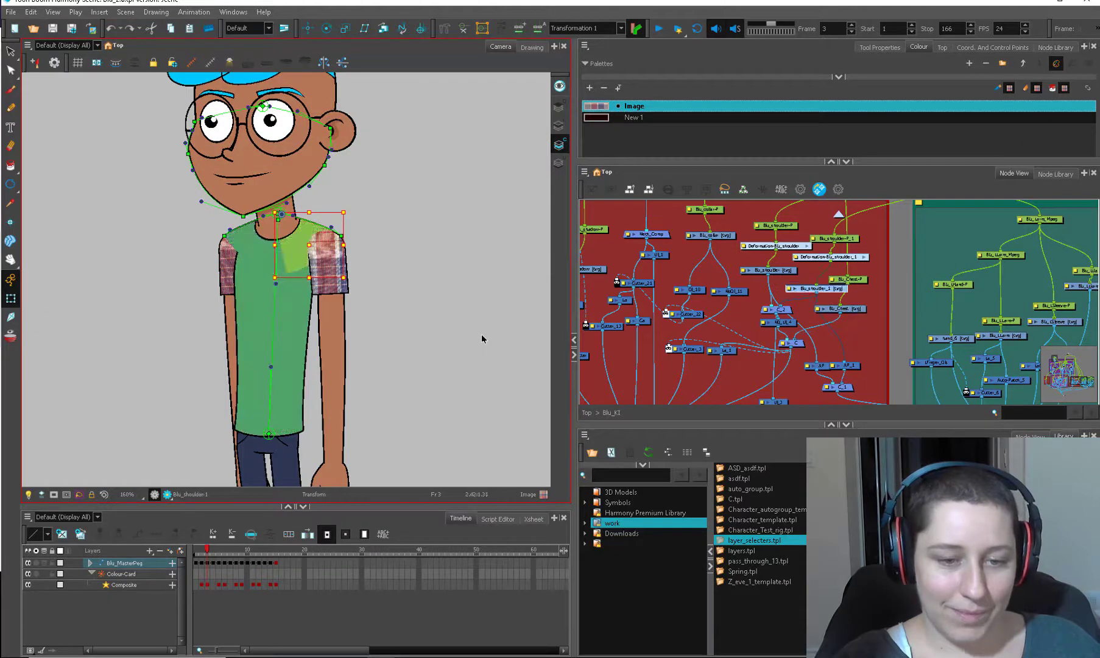
key(ctrl+z)
key(ctrl+z)
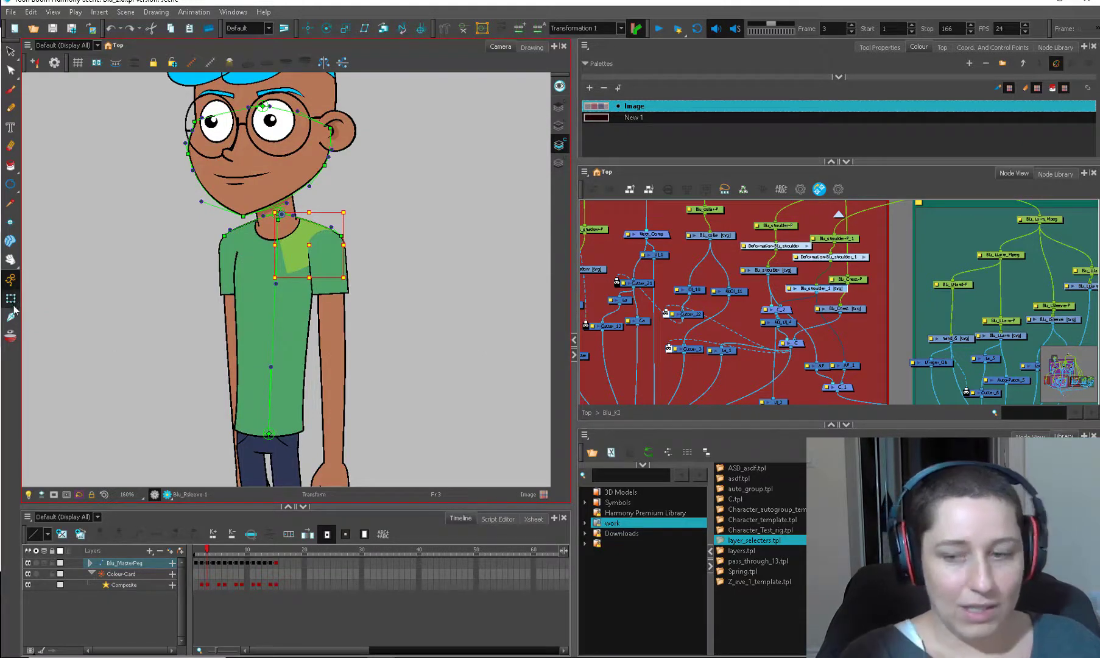
Step: Add a Colour-Override node below the body group and connect it to the body composite's output
click(659, 357)
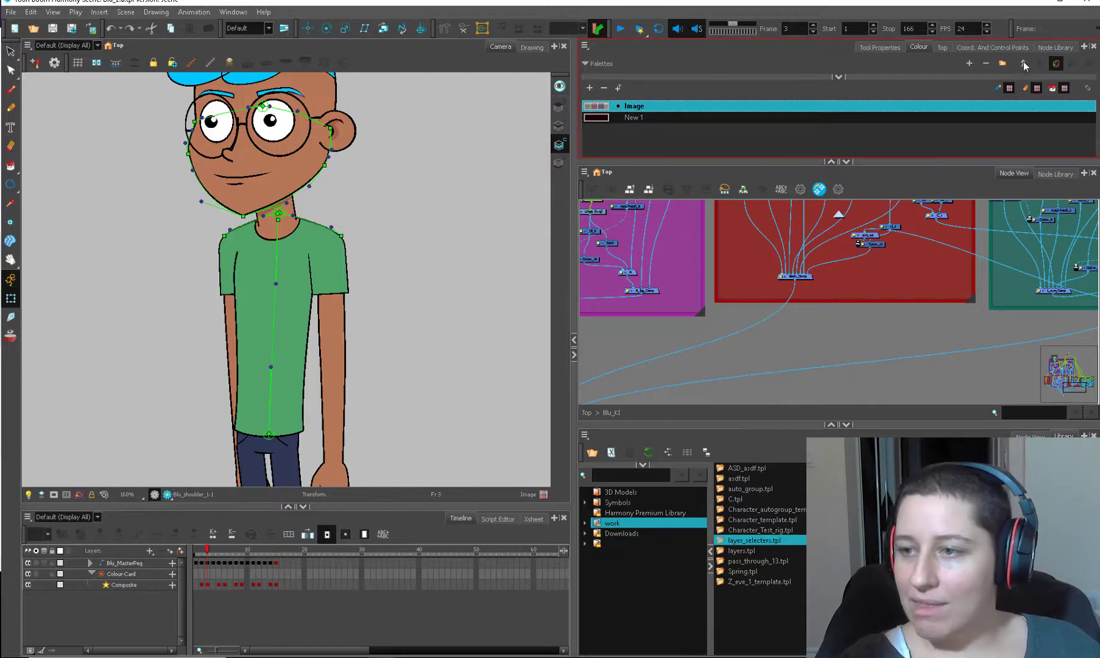
click(1054, 47)
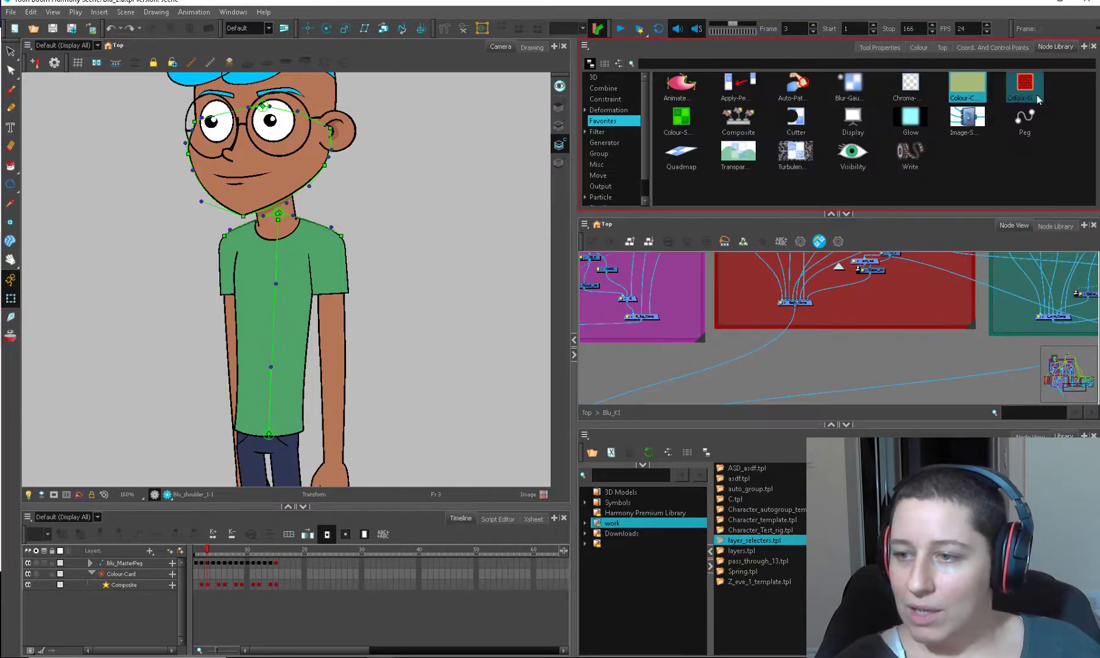
drag(1032, 91, 871, 266)
drag(880, 265, 643, 366)
drag(873, 287, 792, 349)
scroll(792, 349, up, 1)
click(805, 302)
Step: Add the Boy palette's shirt colour to the Colour-Override's Render Selected Colours Only list and close its properties
click(774, 317)
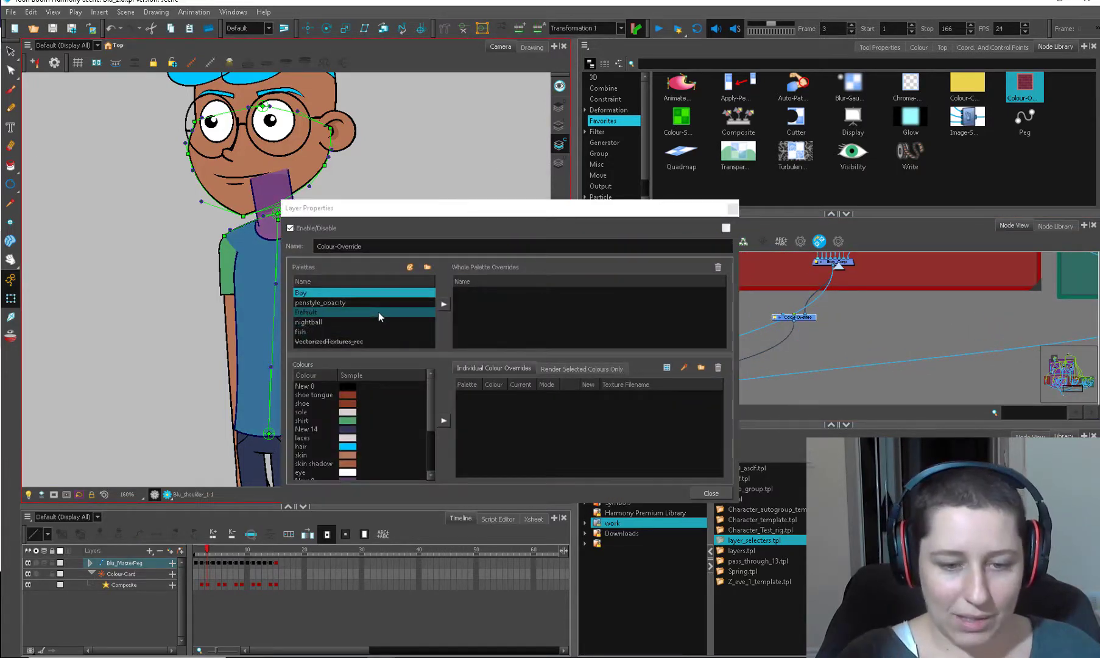
click(360, 420)
click(574, 368)
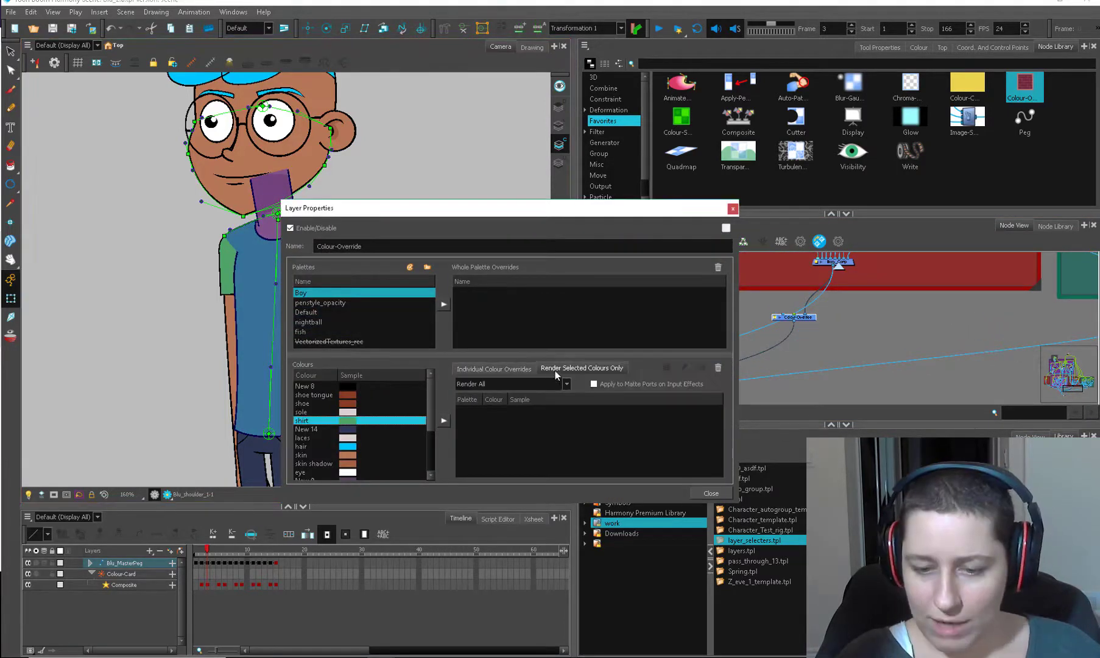
click(444, 420)
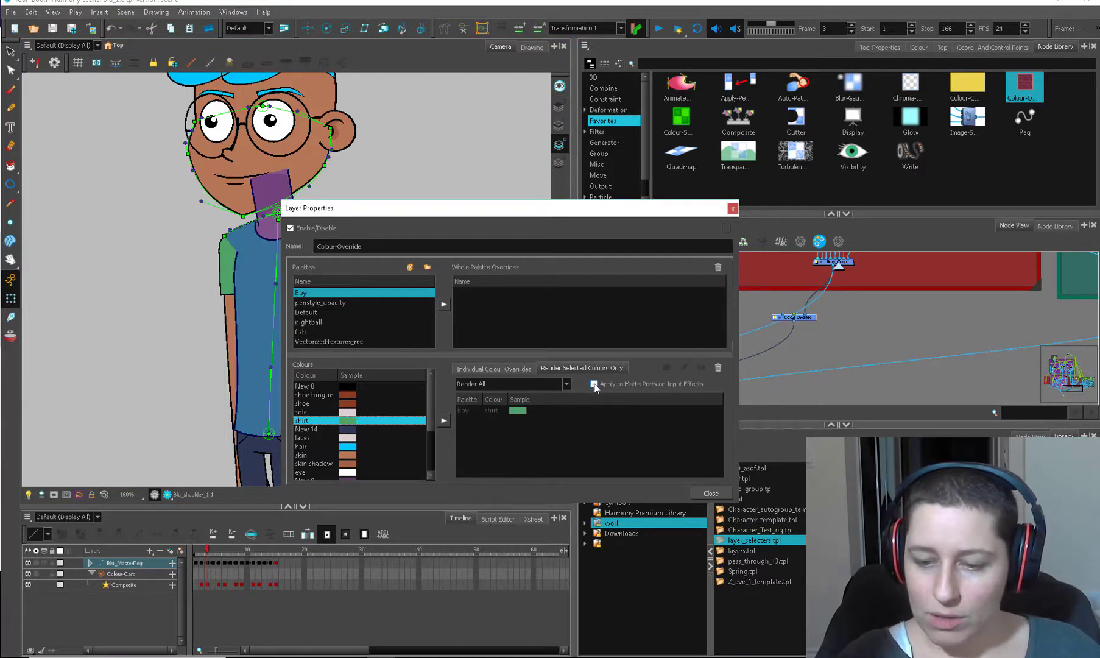
click(699, 494)
Step: Paste a copy of the body composite node above the Colour-Override and connect the body and arm composites into it
click(849, 342)
drag(794, 317, 831, 310)
drag(849, 270, 602, 387)
click(609, 345)
key(ctrl+v)
drag(609, 345, 601, 323)
drag(927, 365, 906, 345)
drag(680, 334, 792, 374)
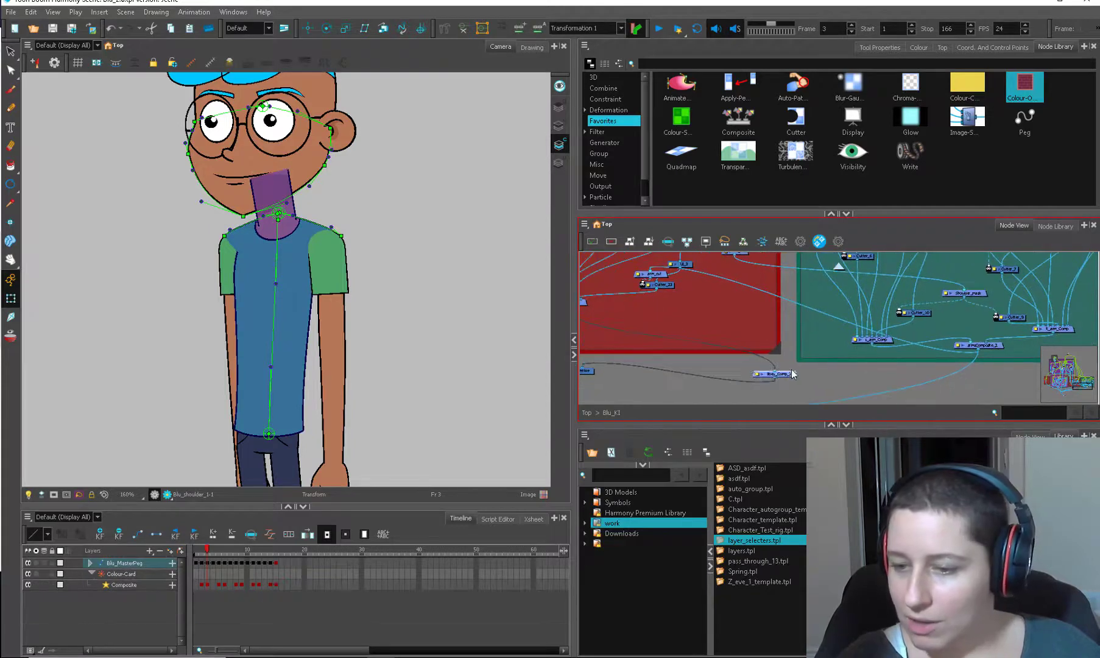
drag(866, 349, 781, 369)
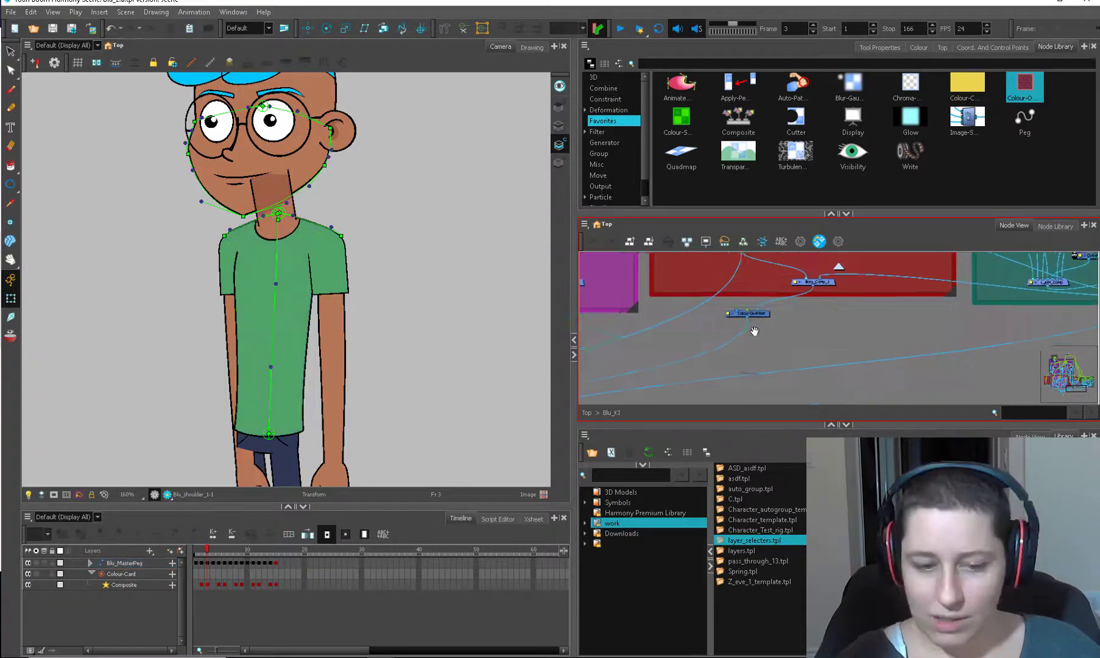
drag(754, 329, 741, 331)
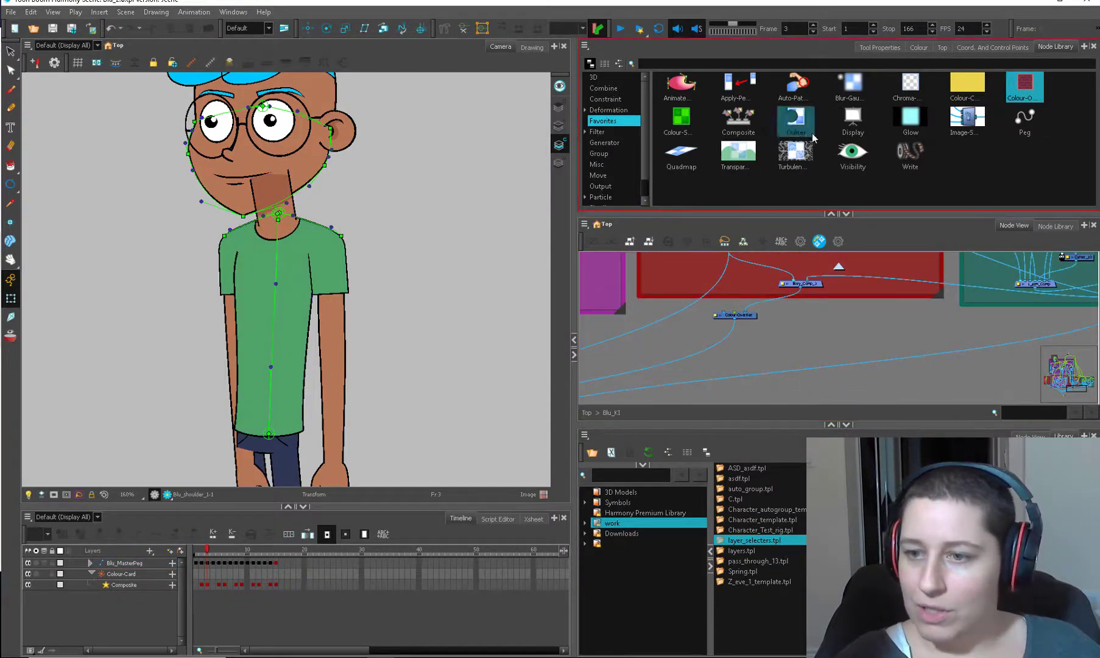
Step: Add a Display node under the Colour-Override node and limit the override to Render Selected Colours for the shirt
drag(853, 119, 740, 344)
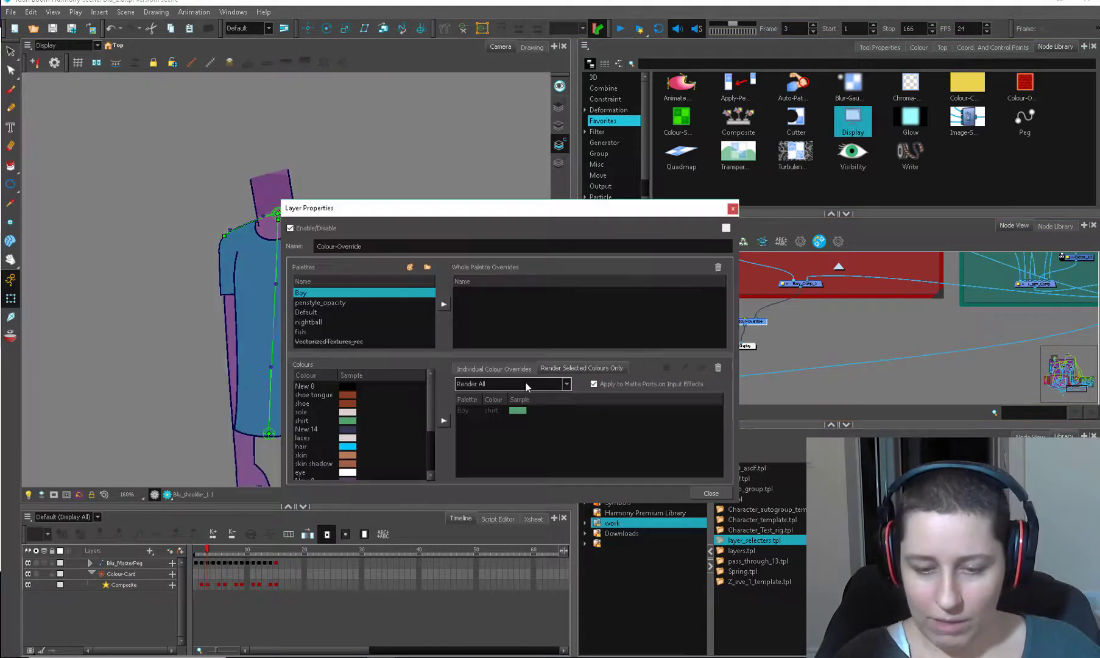
click(518, 385)
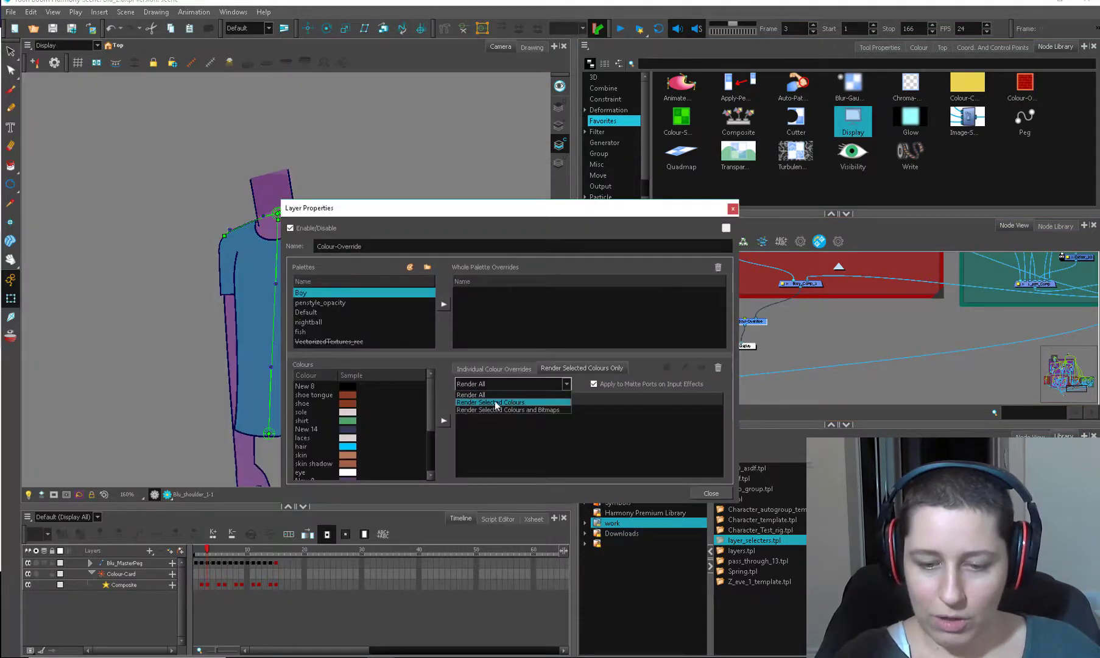
click(531, 402)
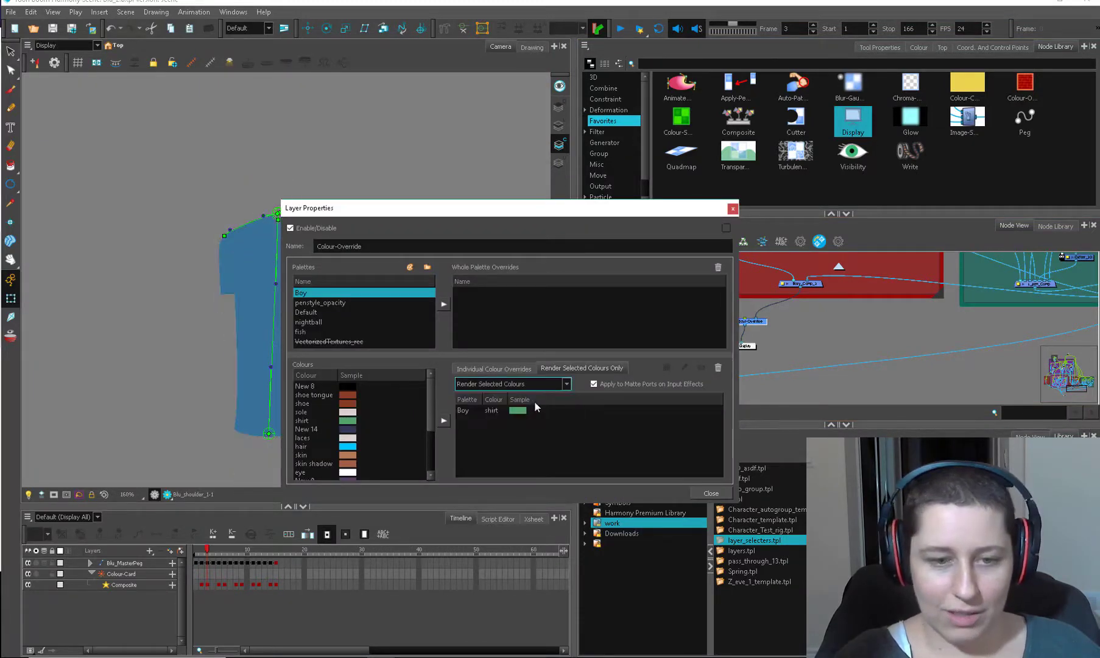
click(733, 208)
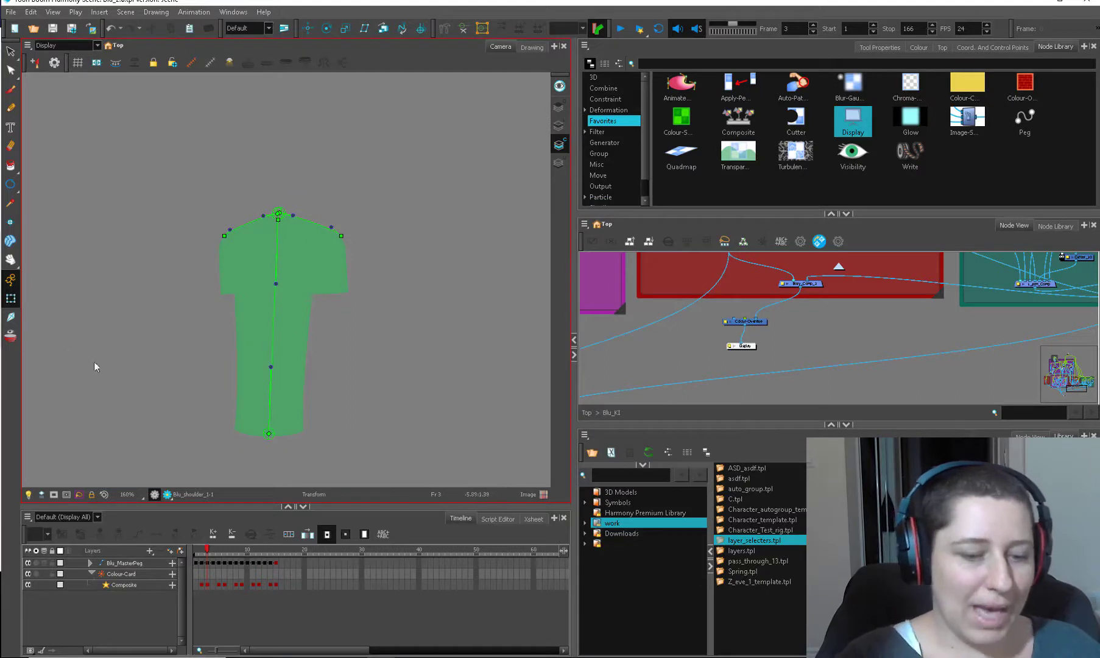
key(shift+c)
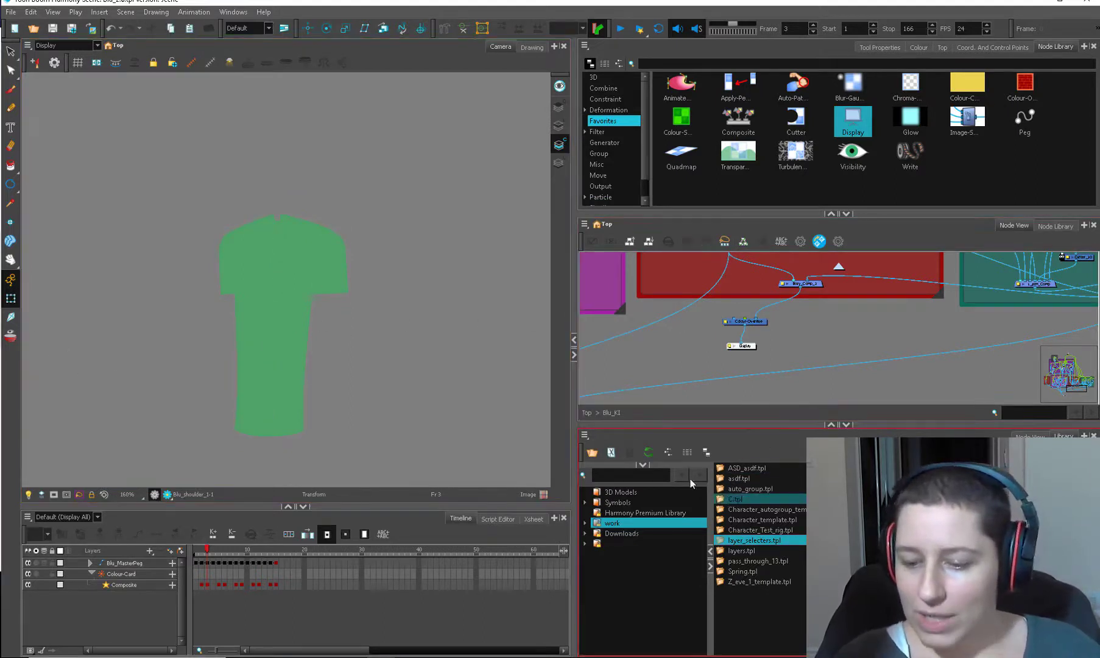
Step: Bring the asdf.tpl template into the node network and connect its peg to a peg in the Torso group
drag(748, 478, 729, 354)
scroll(752, 292, down, 1)
drag(752, 274, 759, 399)
scroll(786, 326, up, 1)
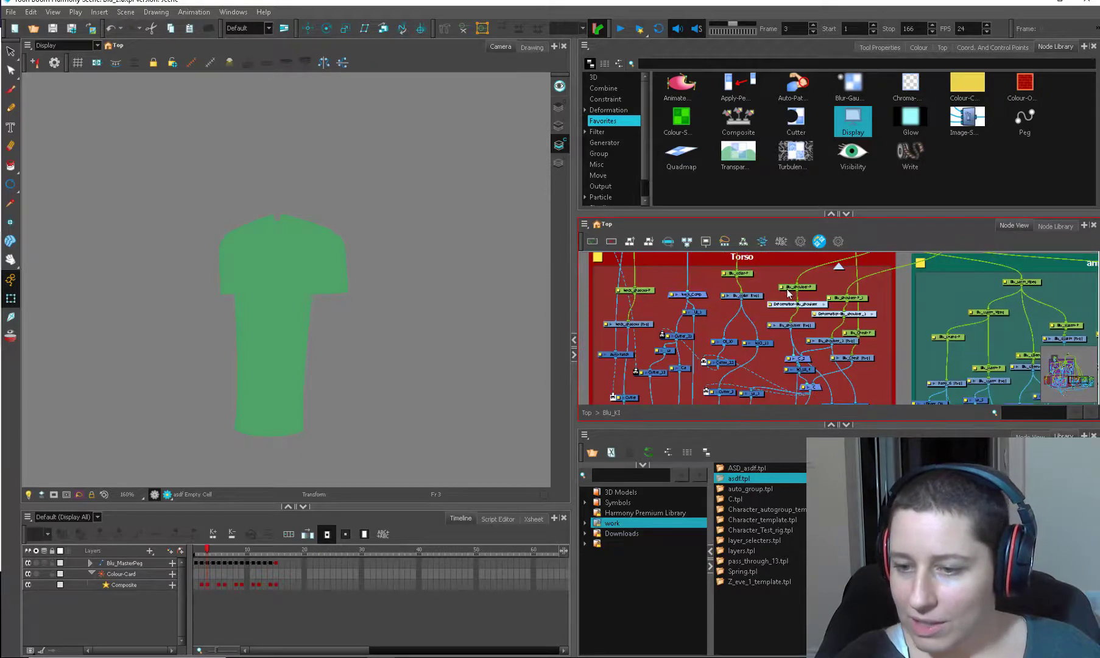
click(738, 274)
click(800, 288)
drag(866, 300, 821, 295)
click(820, 339)
drag(821, 296, 828, 292)
drag(807, 420, 690, 332)
click(662, 383)
click(662, 377)
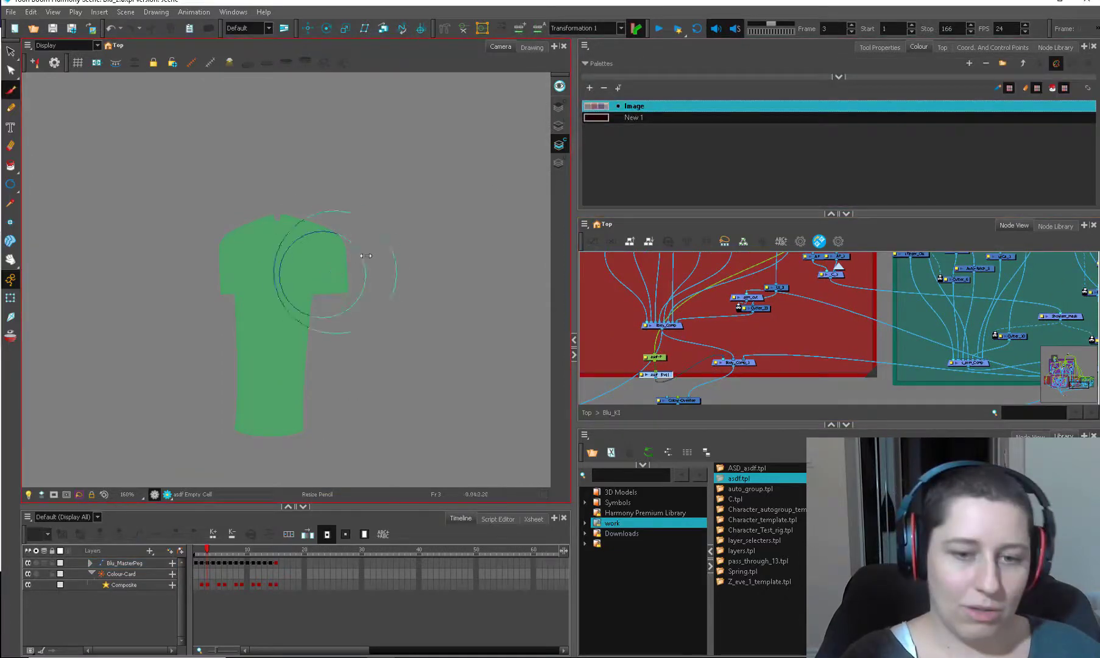
Step: Enlarge the brush and paint a large textured blob over the whole shirt on the asdf drawing
key(o)
mouse_move(317, 272)
mouse_down()
mouse_move(273, 234)
mouse_move(311, 253)
mouse_up()
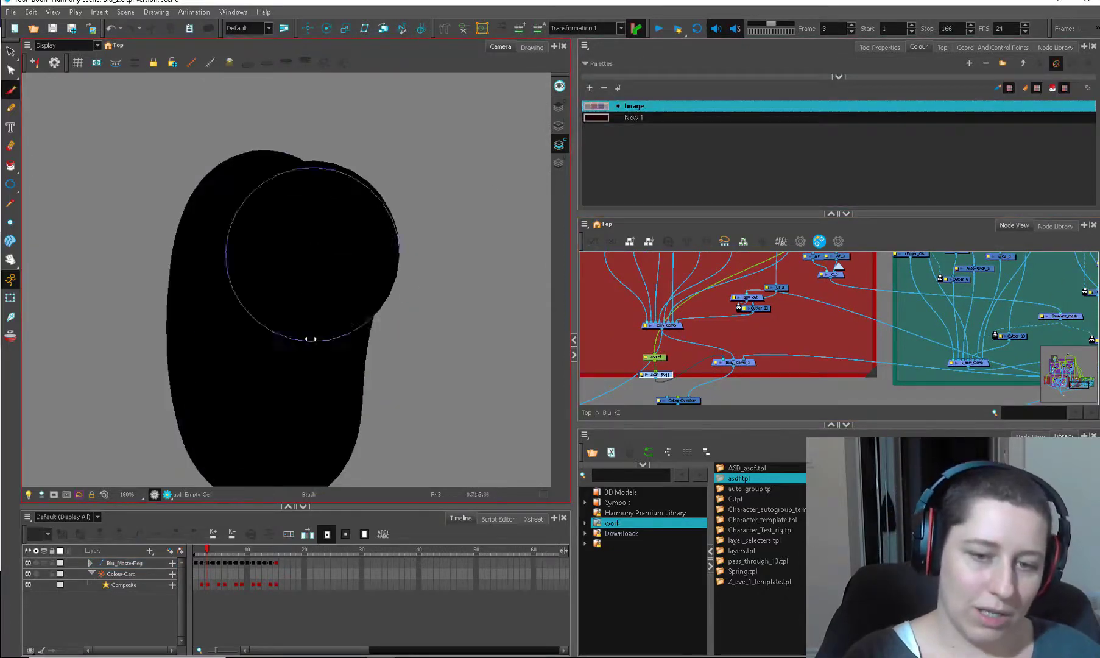
key(ctrl+z)
Step: Scale down and reposition the blob's plaid texture with Edit Gradient/Texture so it covers the shirt area
click(11, 70)
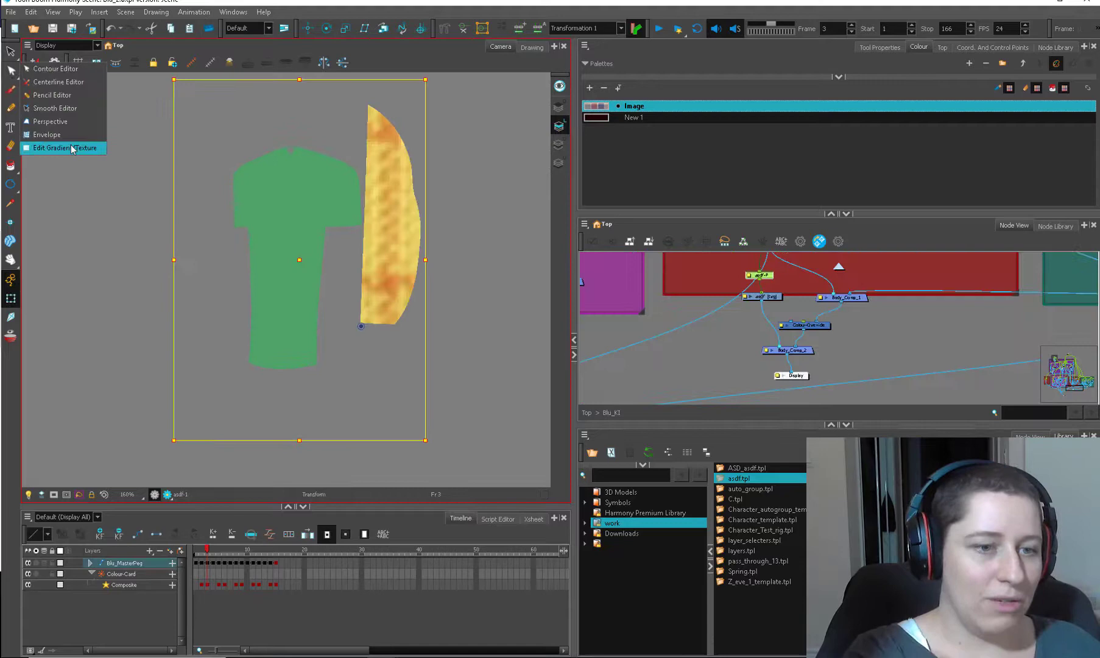
click(71, 148)
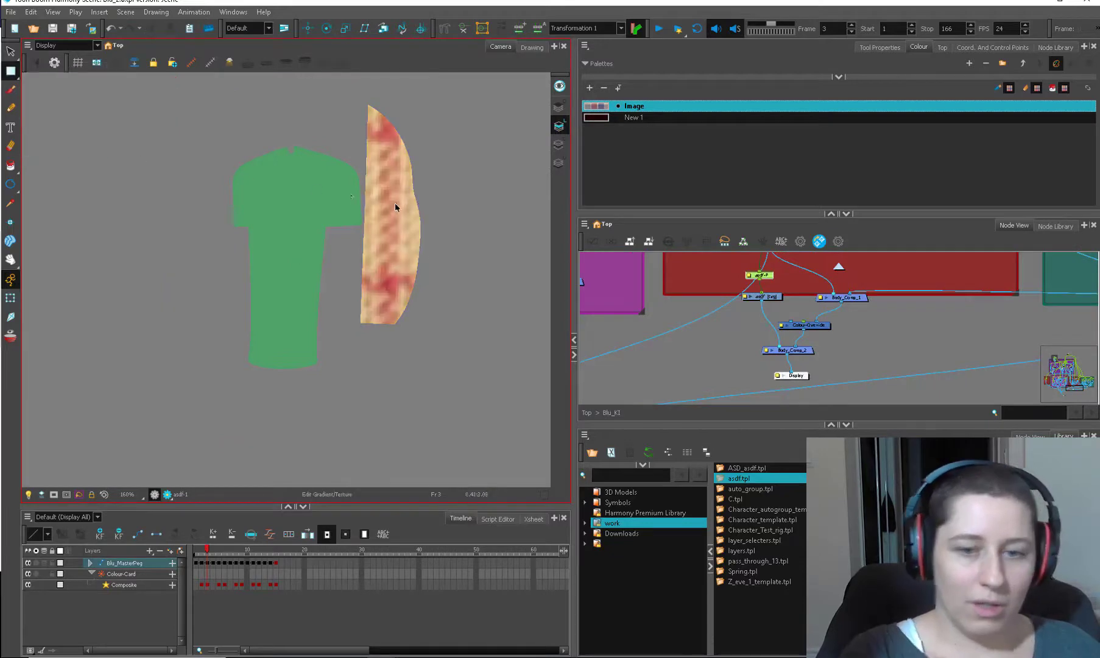
click(395, 204)
scroll(448, 205, down, 3)
drag(488, 205, 381, 263)
scroll(503, 203, down, 6)
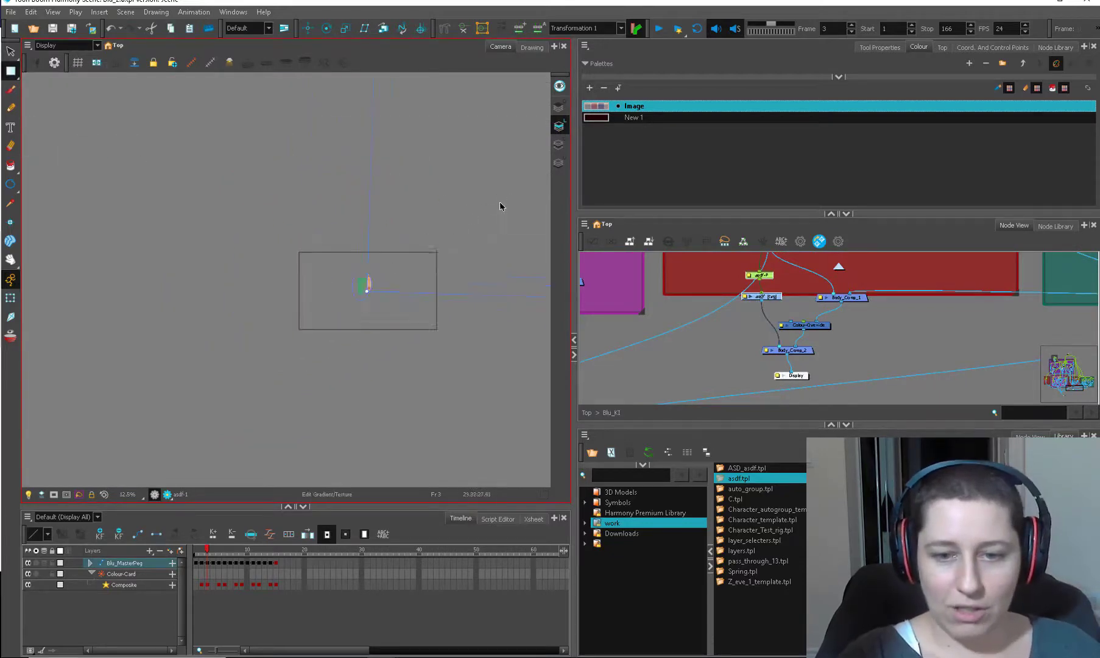
drag(520, 207, 499, 213)
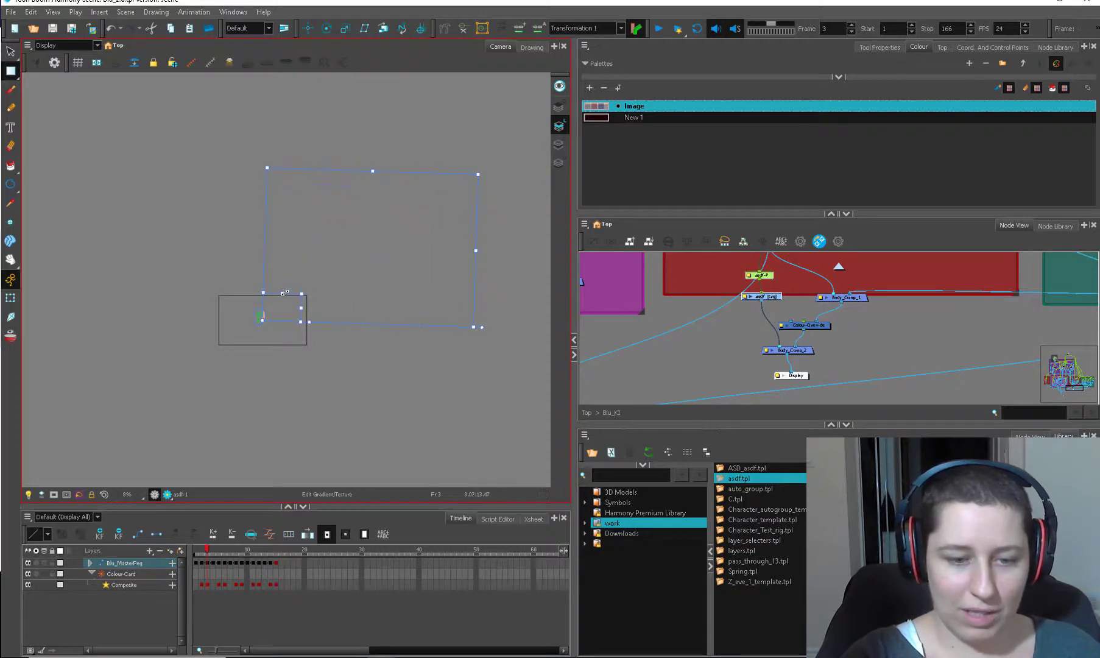
drag(291, 316, 401, 299)
scroll(401, 298, up, 4)
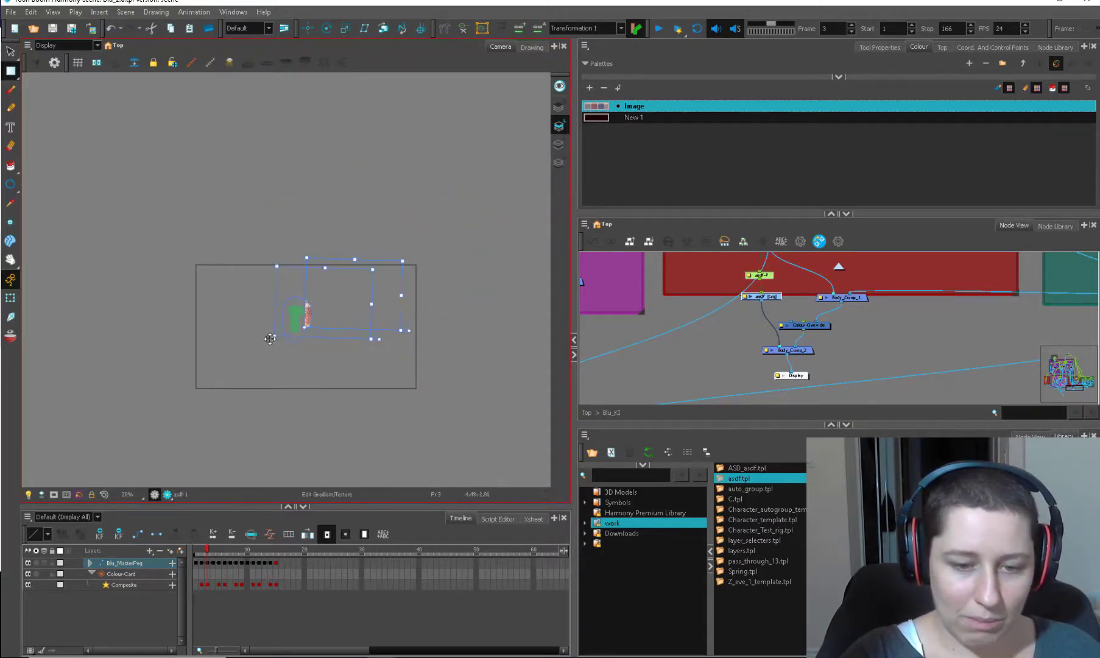
scroll(270, 338, up, 3)
scroll(418, 314, up, 4)
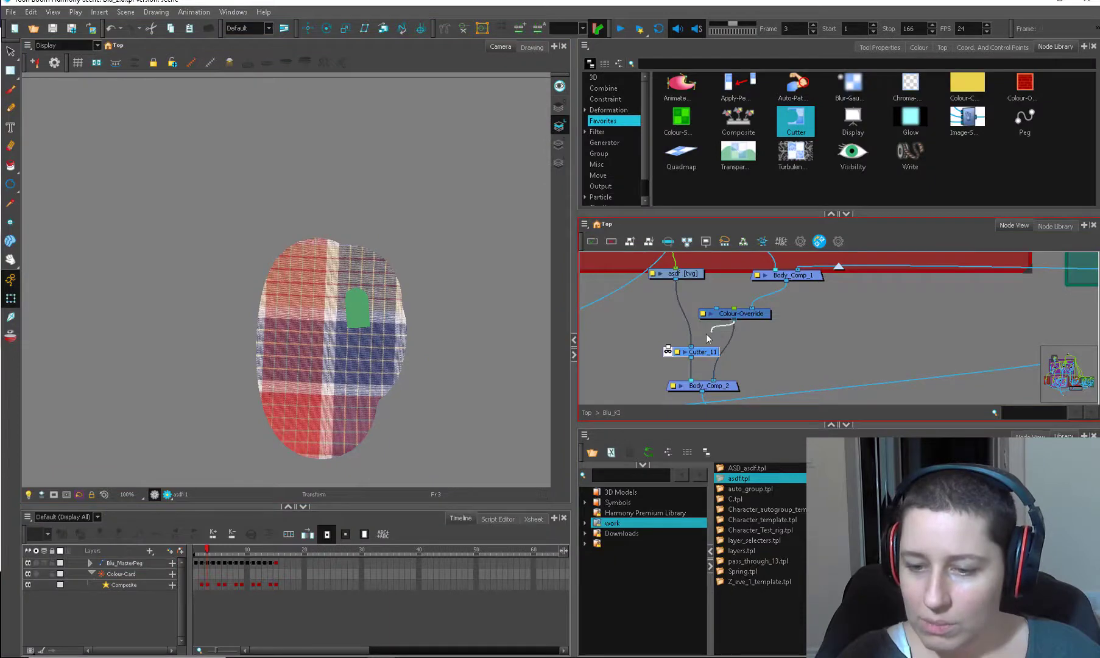
Step: Connect the Colour-Override output to the matte port of Cutter_11 to trim the plaid to the shirt shape
drag(706, 338, 695, 361)
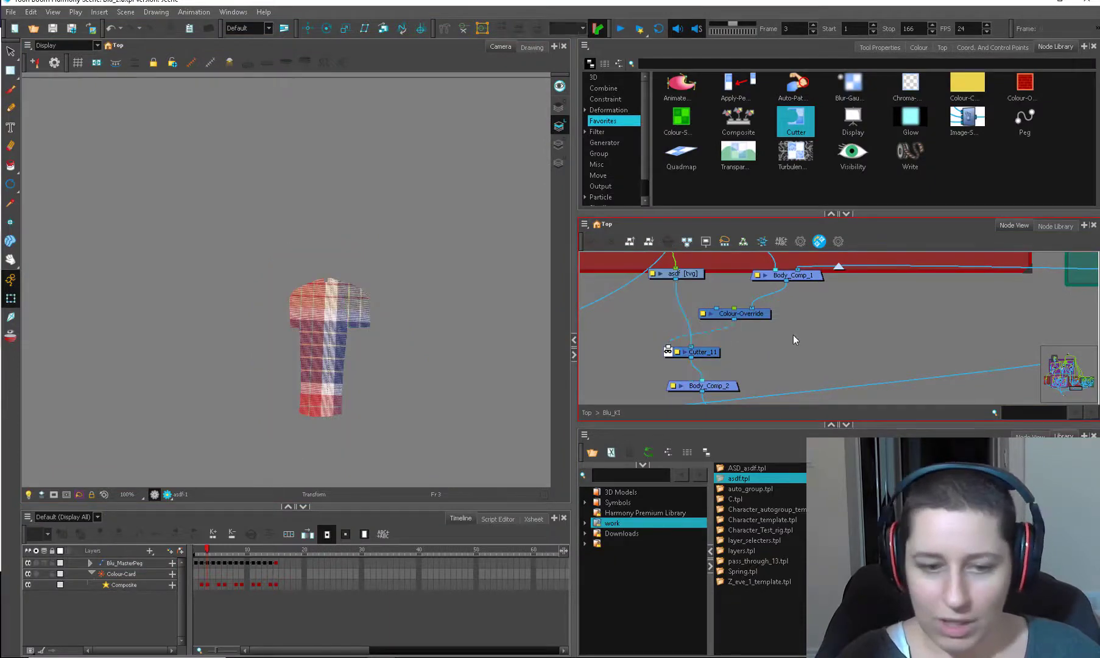
scroll(435, 365, up, 3)
drag(436, 369, 493, 385)
scroll(493, 384, down, 1)
drag(765, 346, 855, 298)
scroll(855, 298, down, 1)
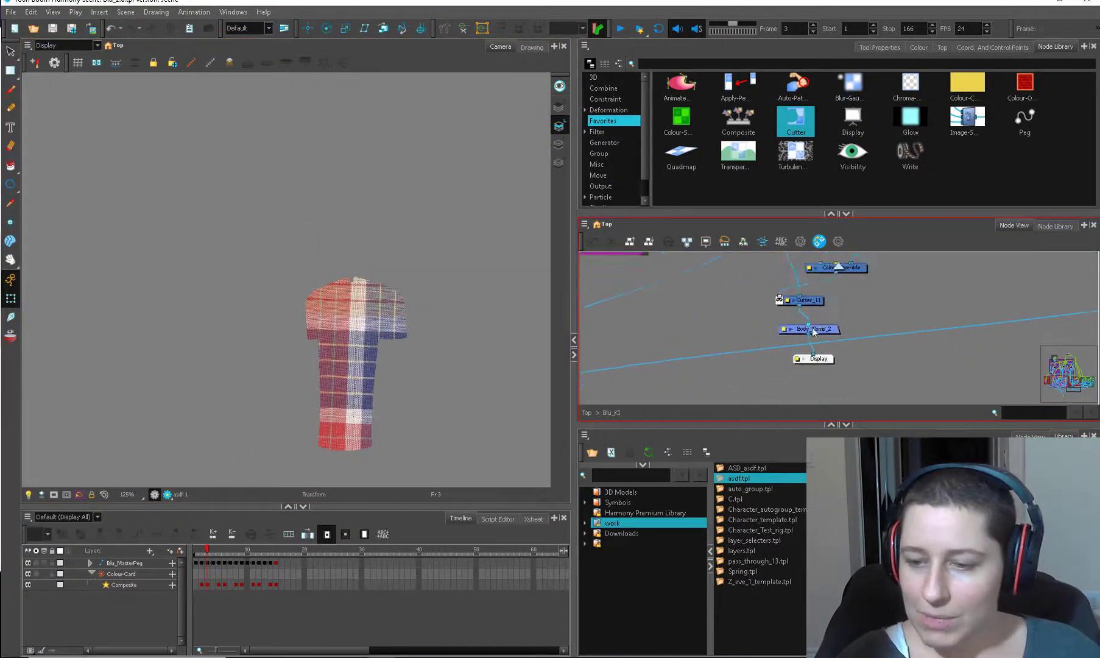
Step: Connect Cutter_11 to the Body_Comp composite and reorder its connection so the plaid sits in front of the shirt
scroll(926, 319, down, 1)
drag(815, 332, 826, 399)
drag(900, 317, 809, 353)
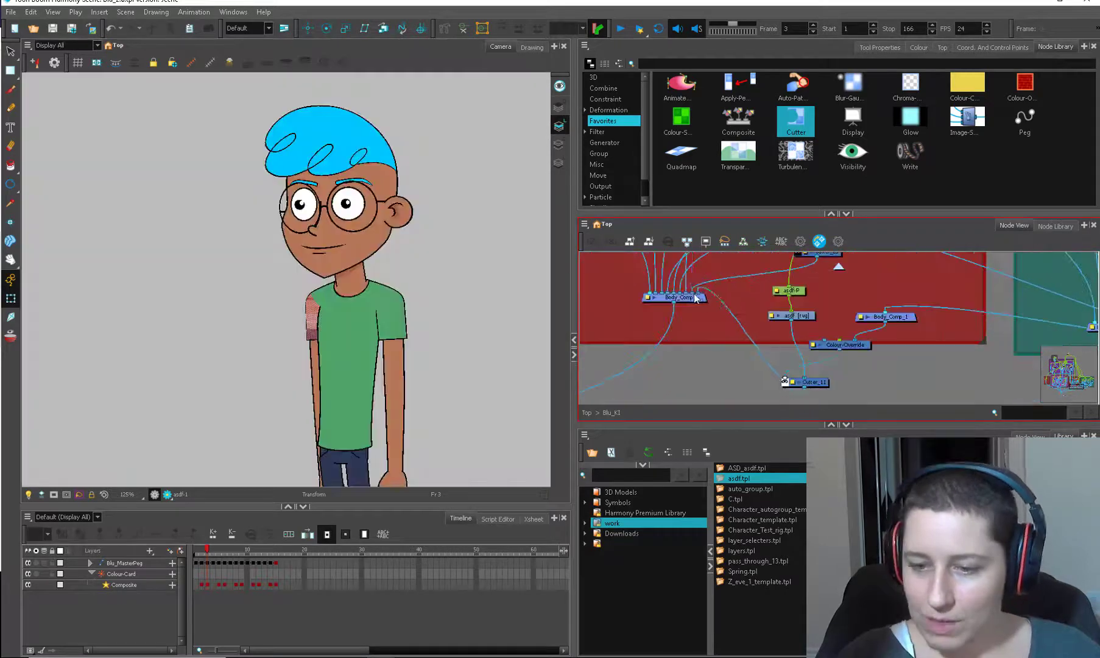
drag(694, 293, 662, 294)
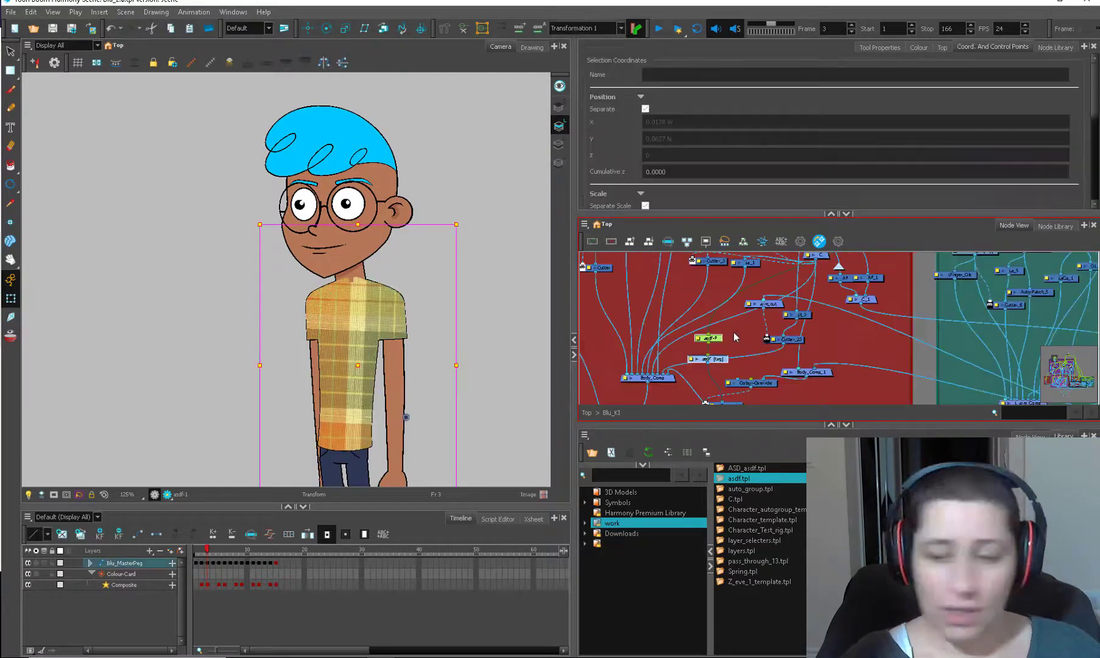
Step: Tidy the Torso group by moving the Body_Comp and Cutter_11 nodes to clearer positions
click(746, 321)
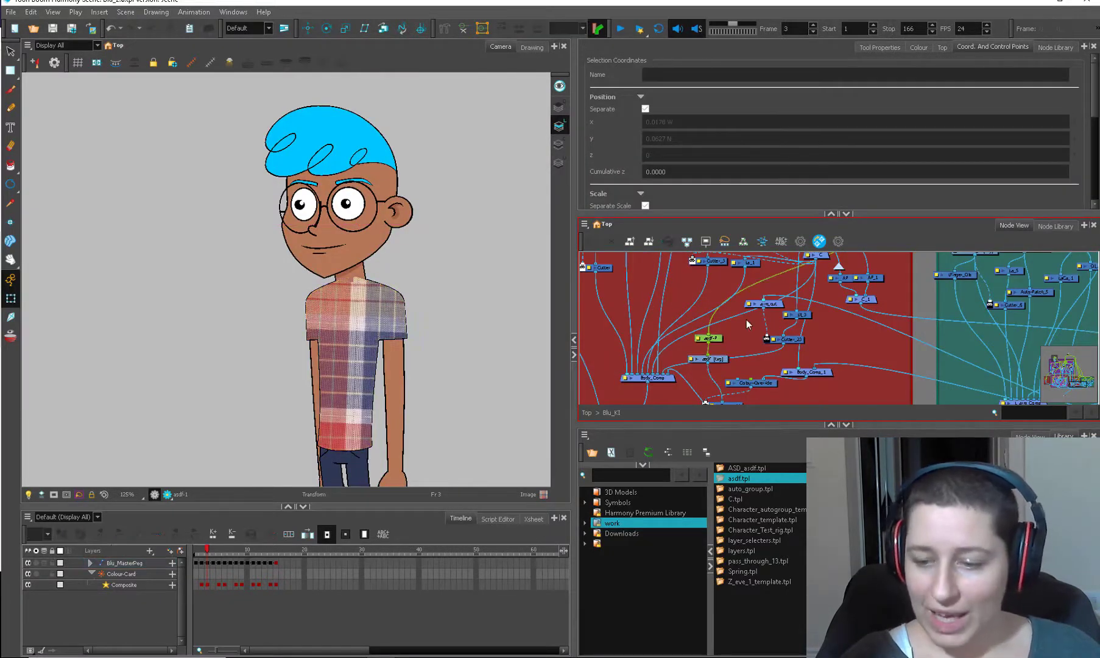
scroll(755, 334, down, 2)
click(706, 393)
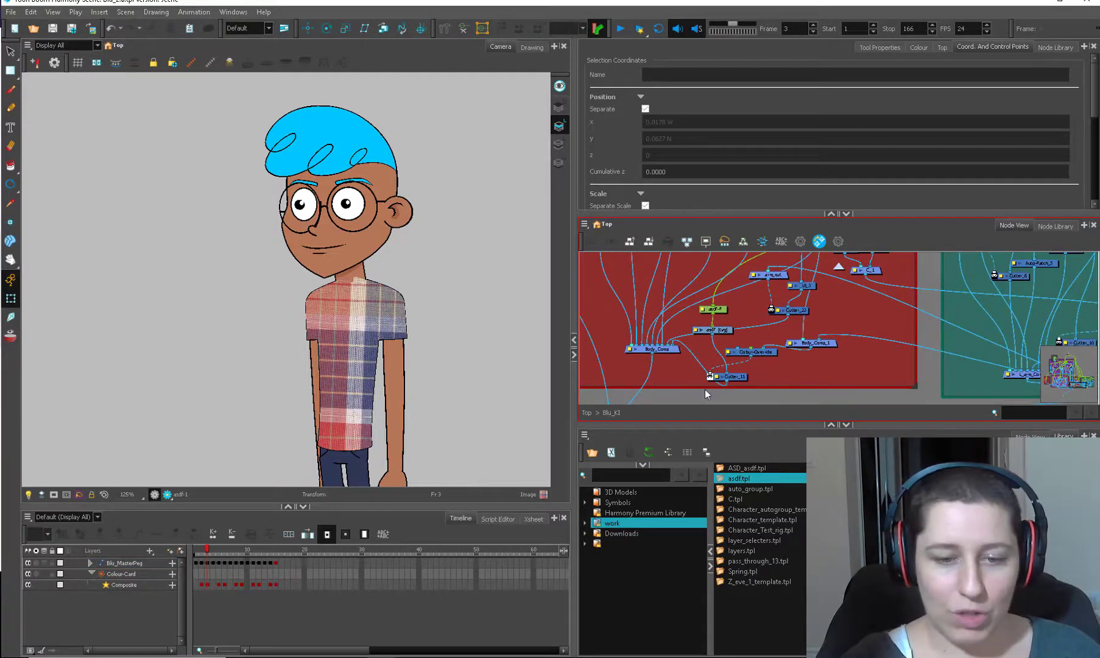
drag(664, 349, 642, 367)
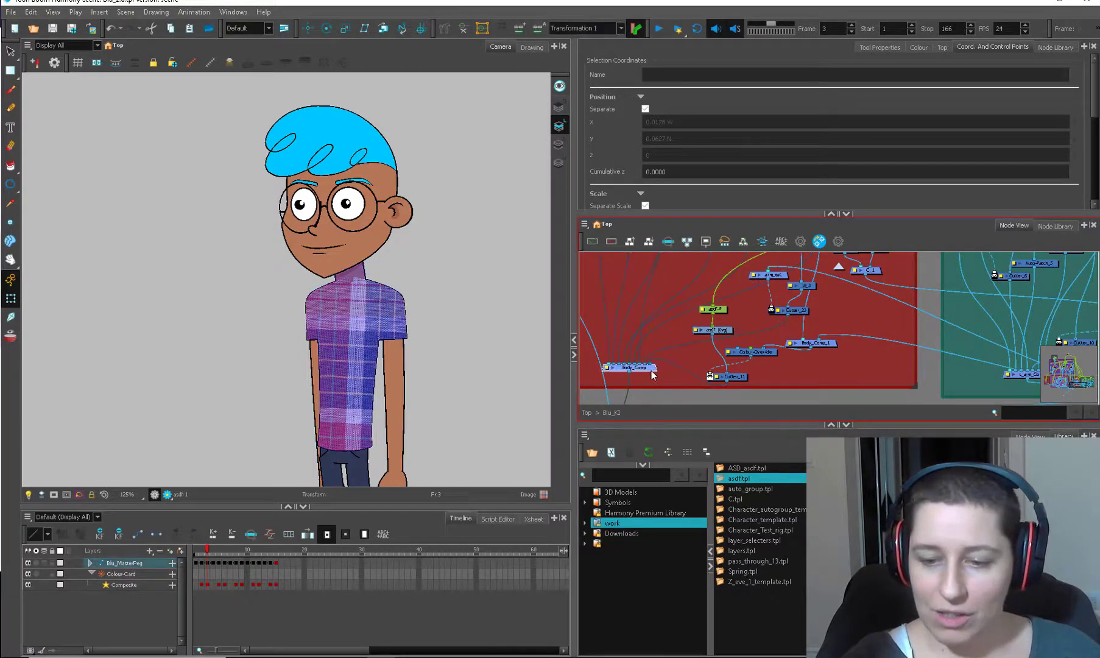
drag(752, 313, 753, 303)
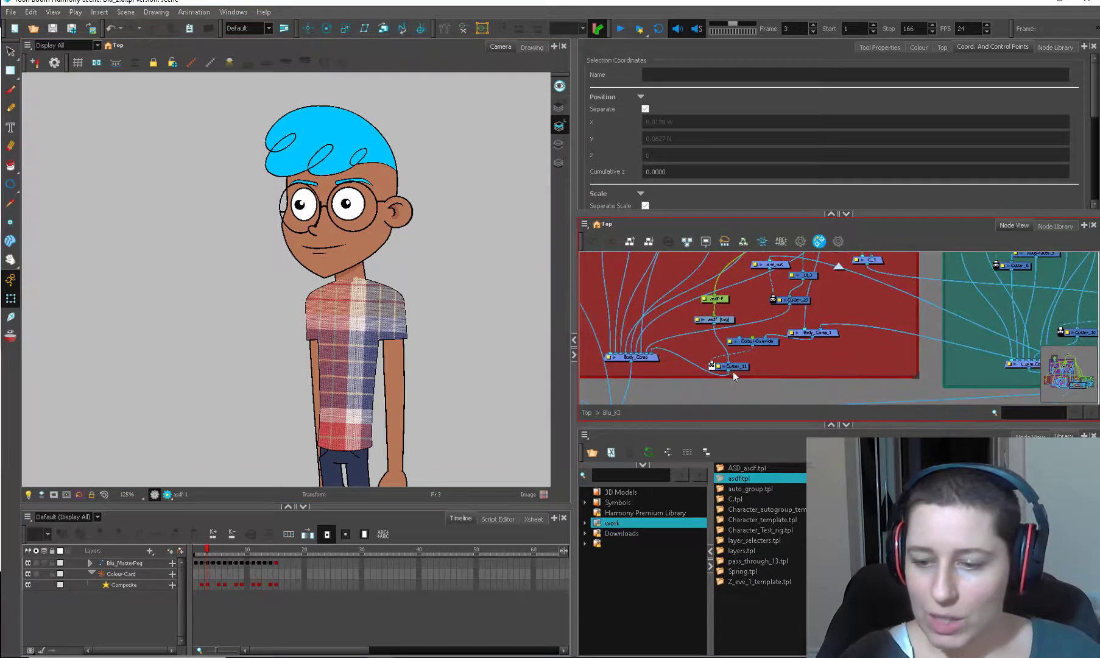
drag(743, 366, 750, 358)
Step: Add another Cutter node between Cutter_11 and Body_Comp
click(1056, 47)
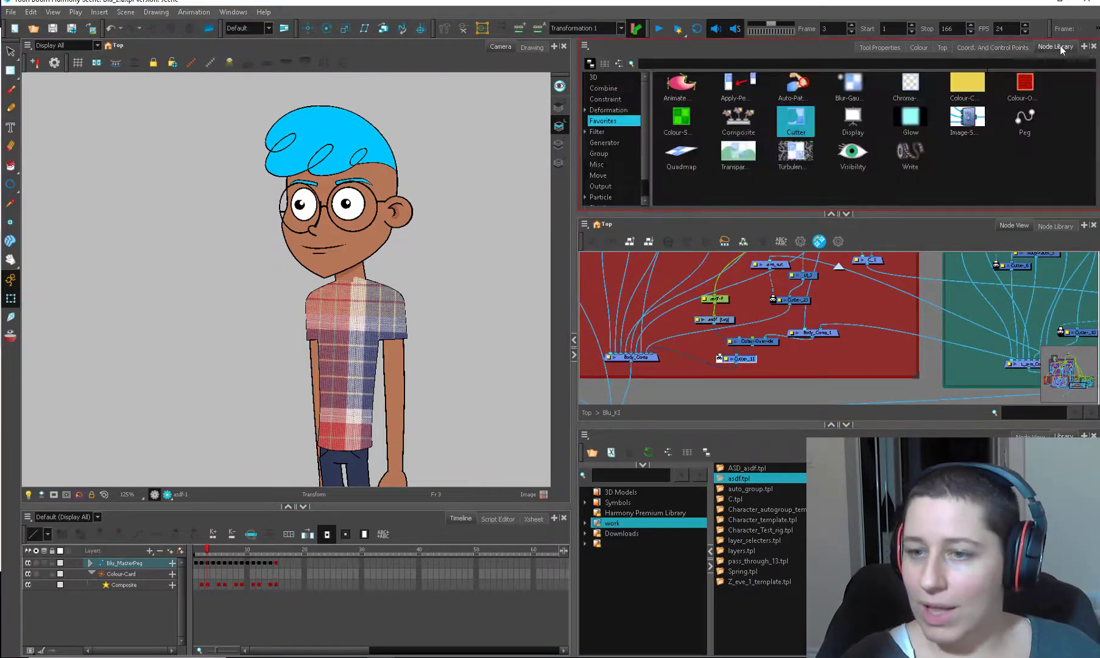
scroll(723, 272, up, 10)
scroll(724, 273, up, 8)
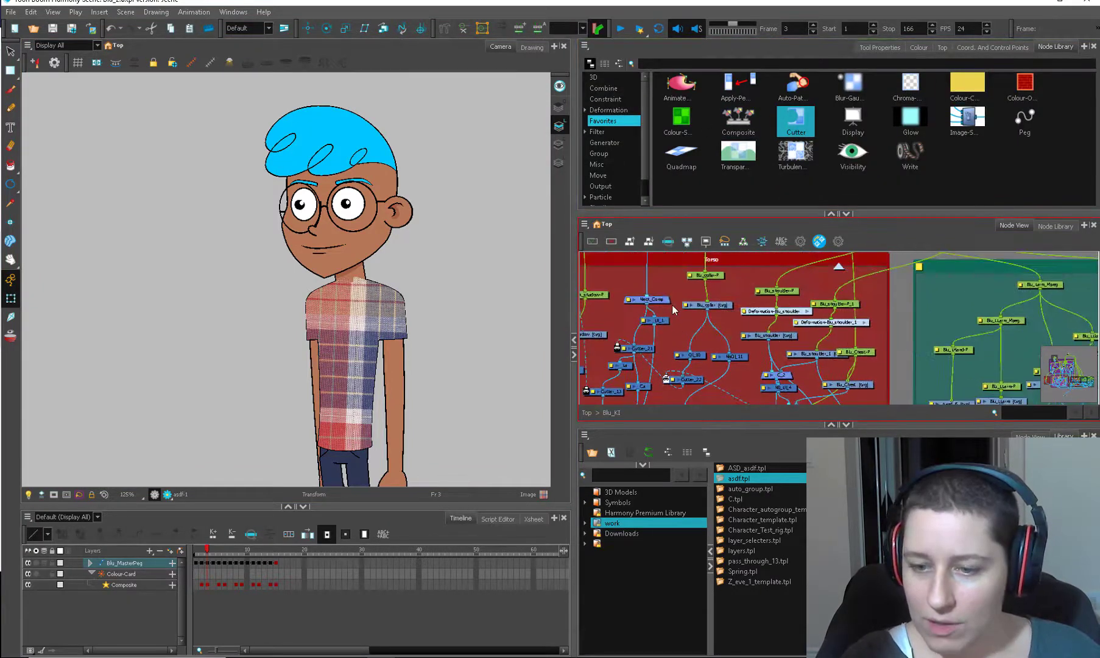
Step: Trace the Blu_collar branch and connect its lower node to the matte port of the cutter beside Cutter_11
click(718, 306)
scroll(719, 307, down, 2)
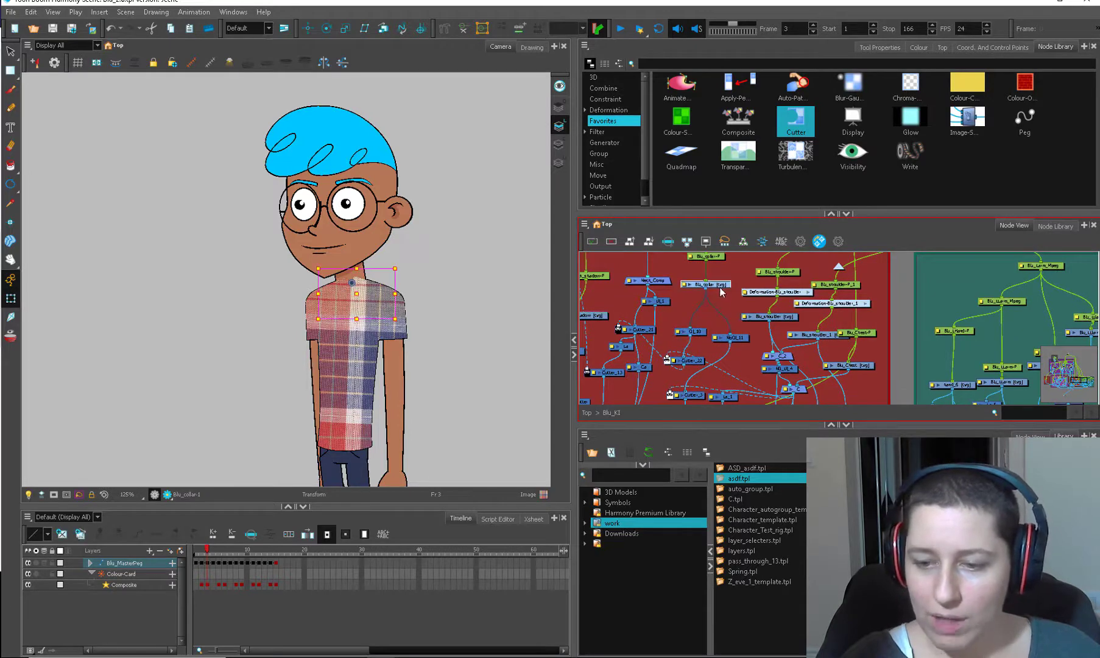
scroll(700, 364, down, 9)
click(700, 364)
scroll(695, 288, up, 5)
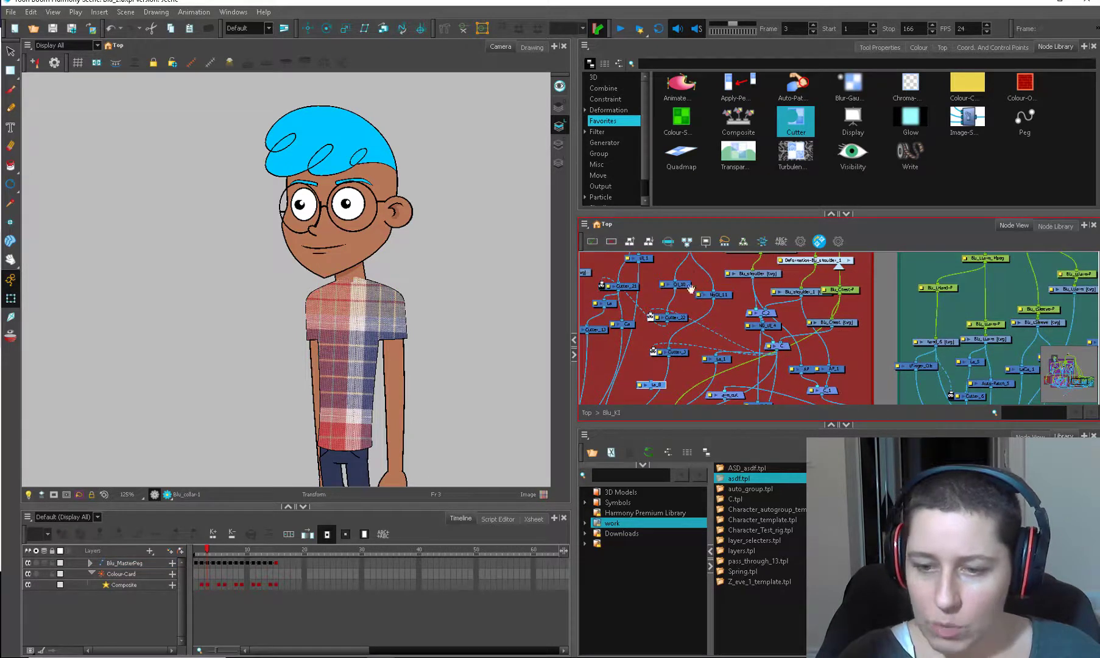
scroll(691, 283, up, 3)
click(691, 274)
drag(698, 307, 682, 365)
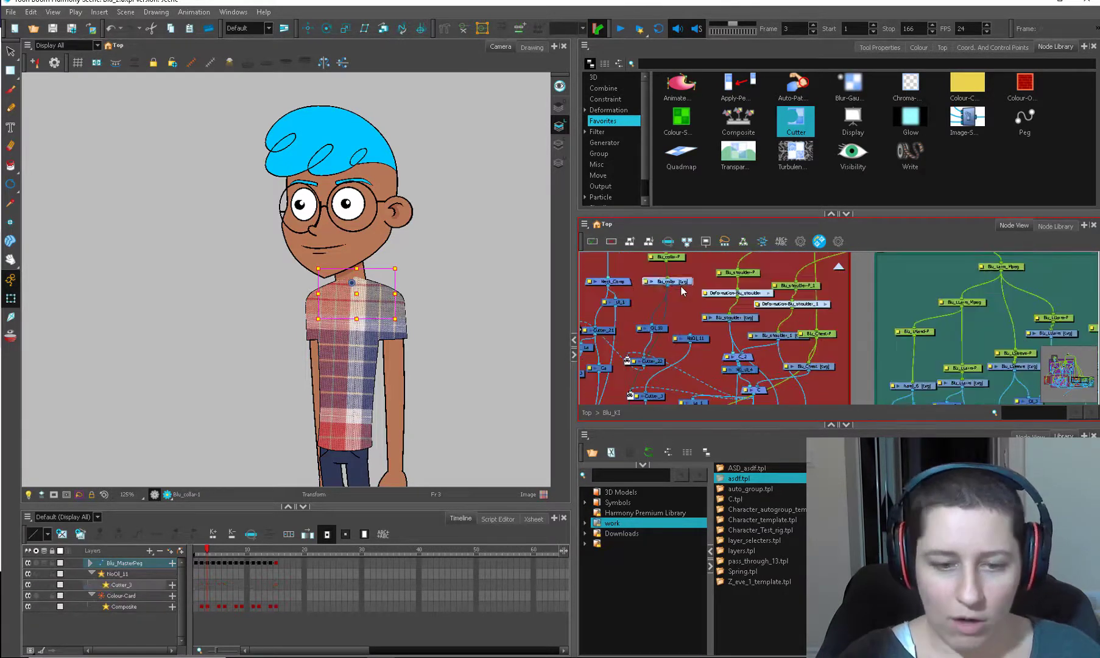
scroll(670, 355, down, 5)
drag(649, 294, 636, 303)
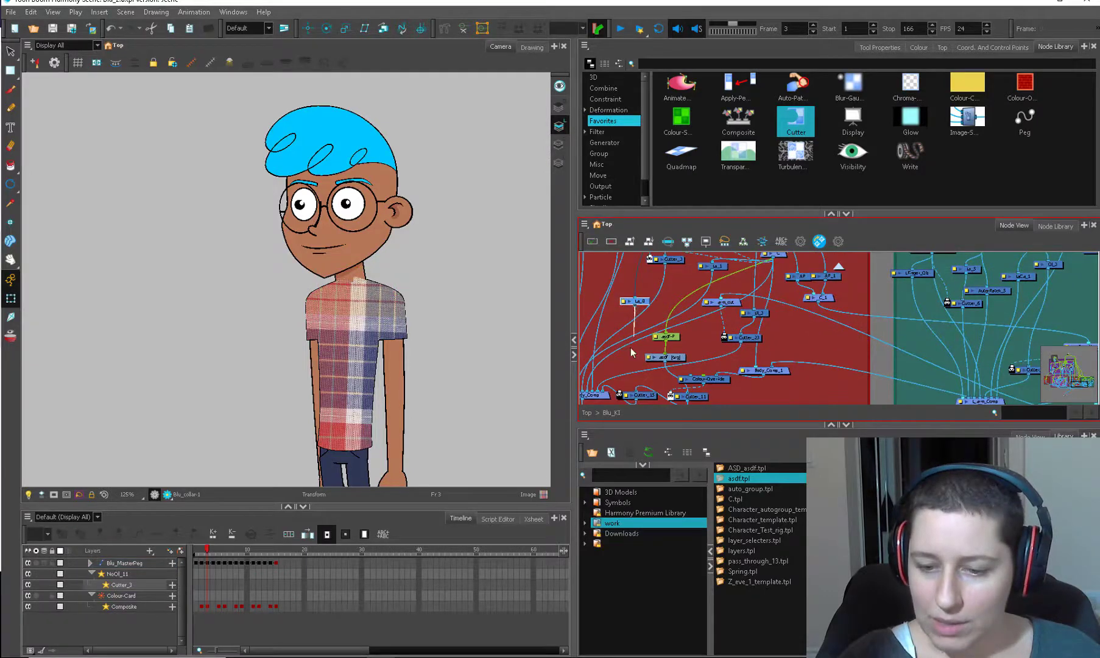
drag(620, 393, 643, 370)
Step: Duplicate the Body_Comp composite node within the Torso group
click(627, 388)
key(ctrl+c)
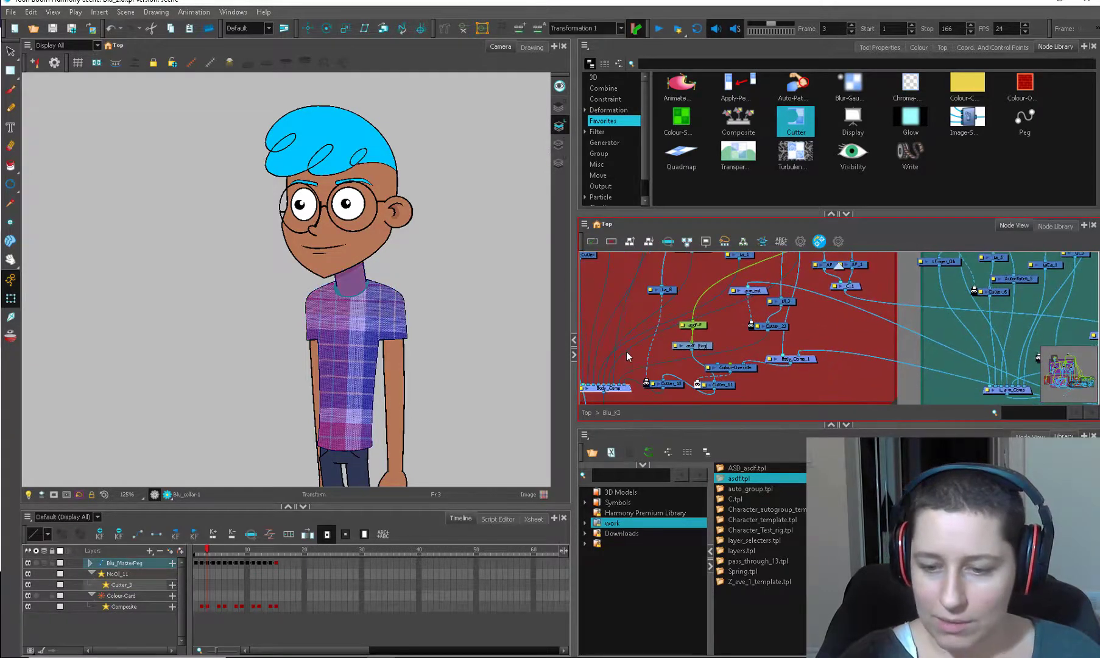
key(ctrl+v)
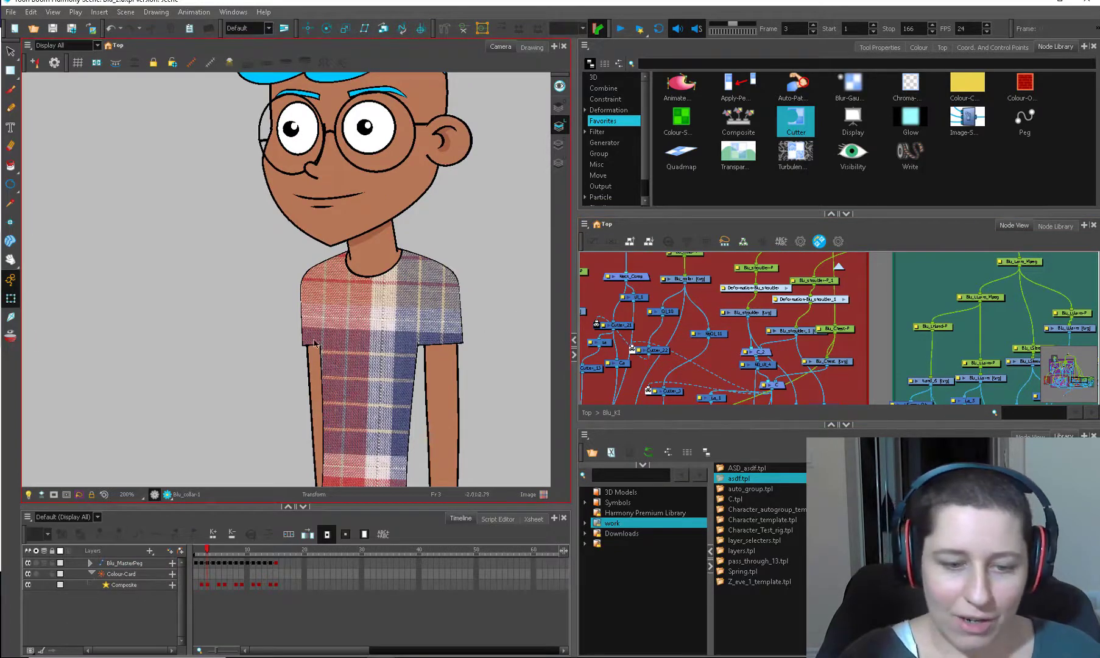
Step: Examine the new composite and cutter wiring, then select the chest drawing on the plaid shirt
drag(788, 315, 797, 240)
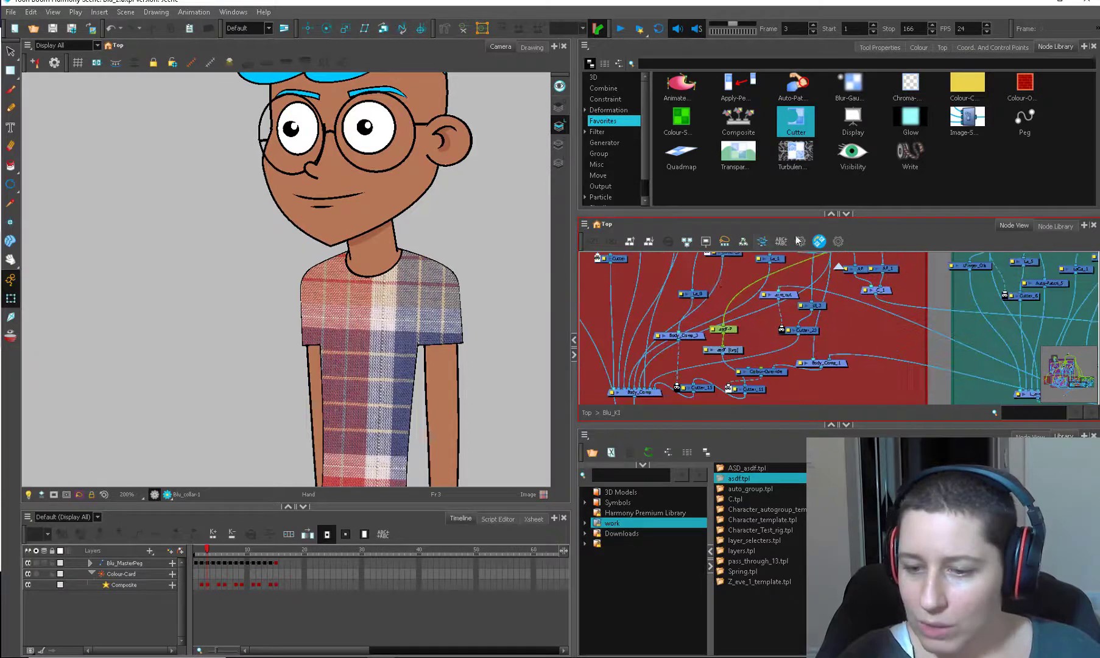
click(657, 393)
drag(768, 337, 733, 356)
click(698, 347)
click(416, 381)
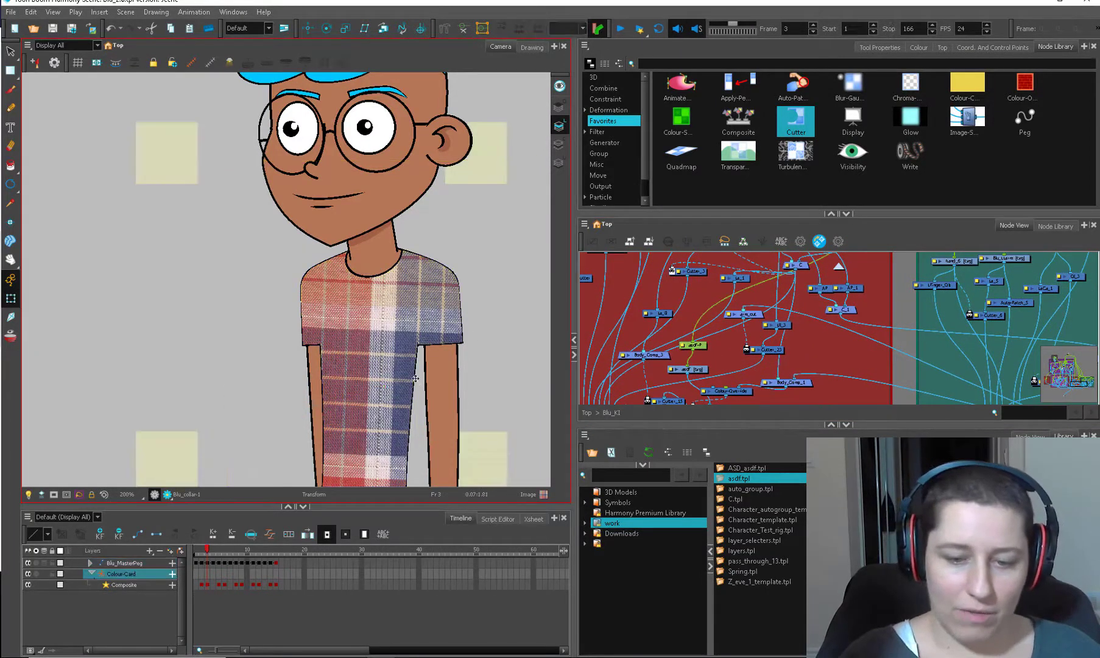
click(378, 409)
scroll(377, 410, down, 1)
drag(703, 389, 677, 341)
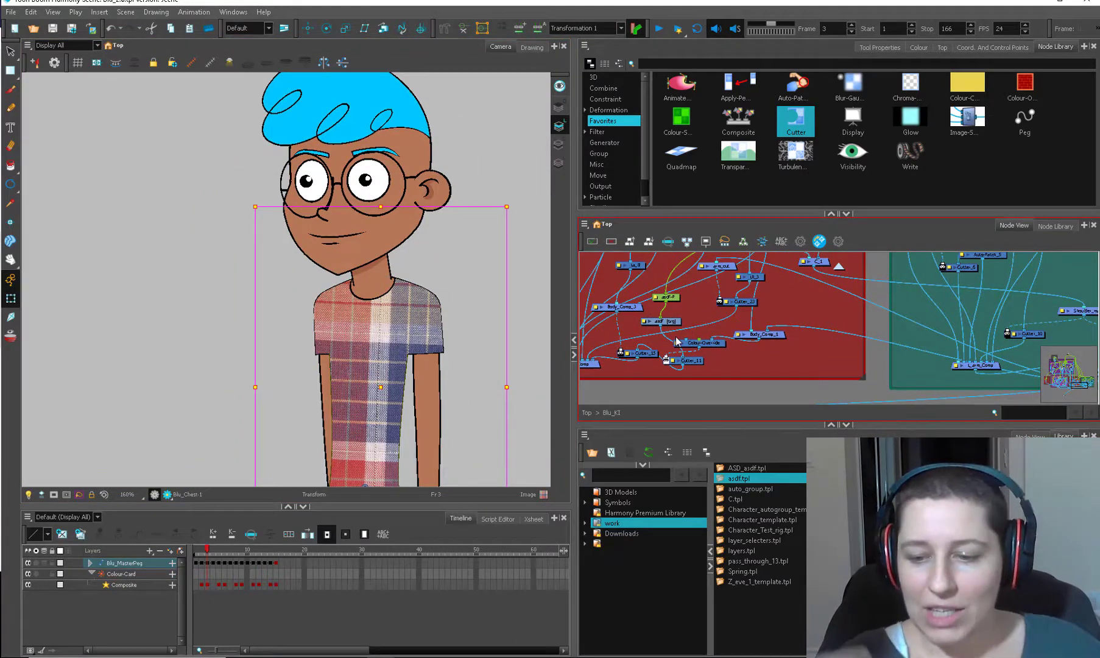
Step: Rename the Colour-Override node as CO
click(700, 343)
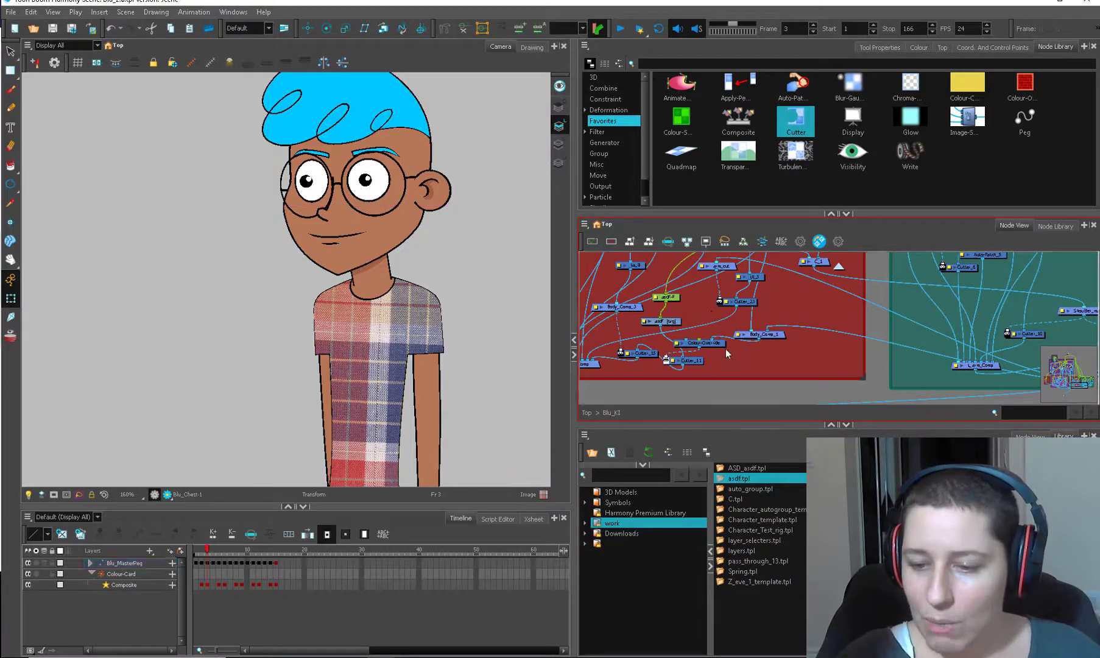
double_click(694, 345)
triple_click(360, 244)
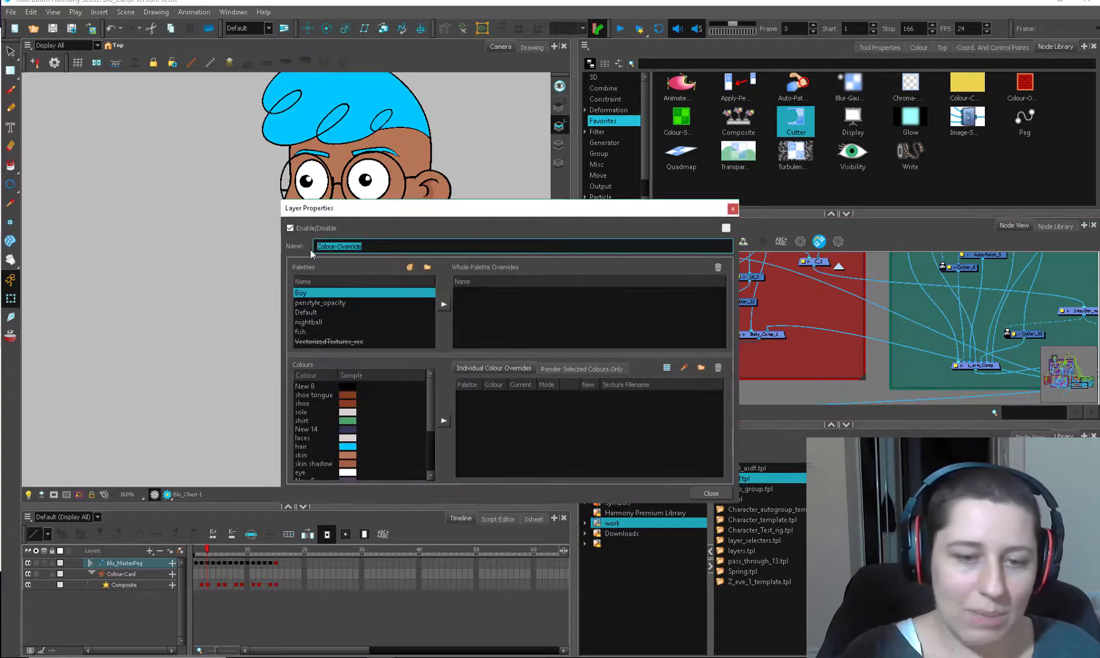
text(cOP)
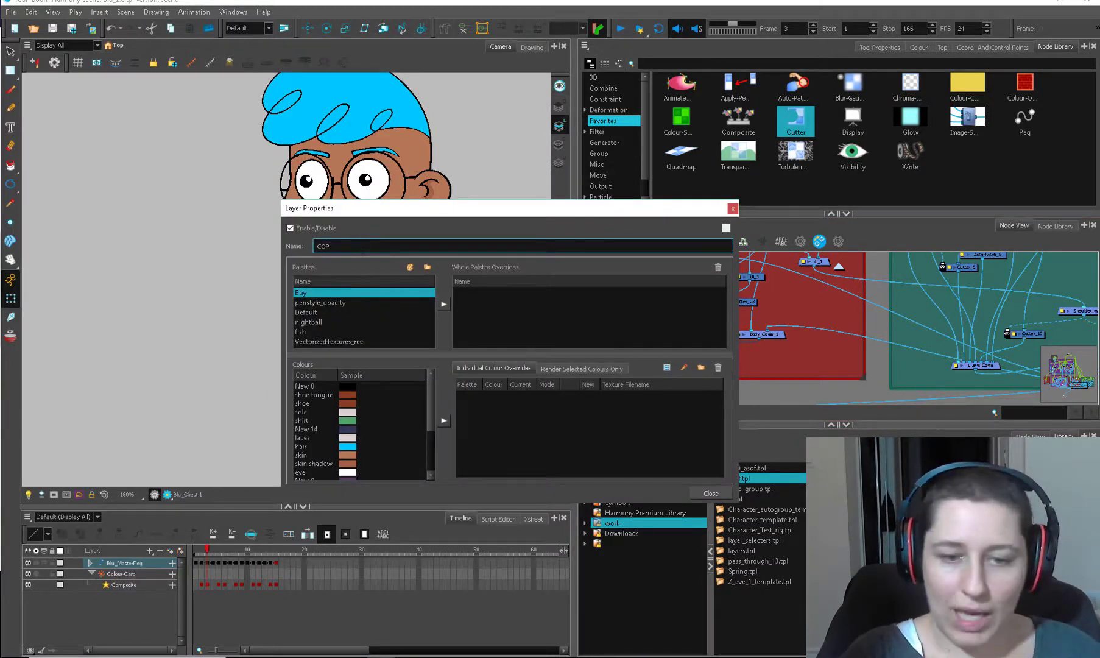
click(733, 209)
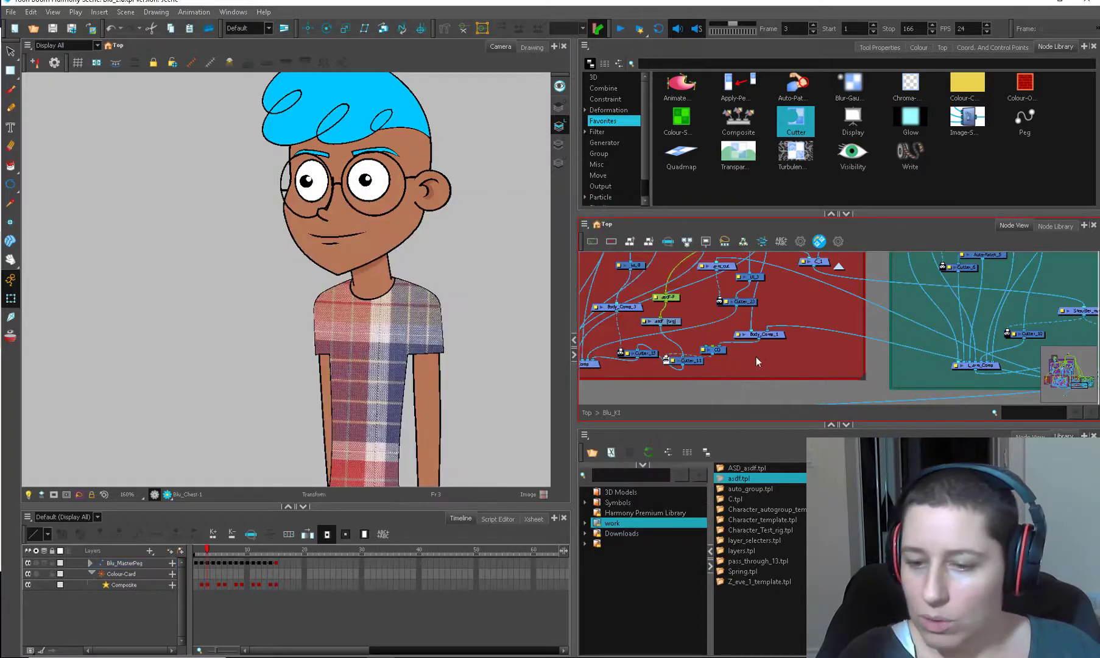
Step: Detach the cutter beside CO from the network and check the chest and sleeve drawings on the character's shirt
drag(697, 364, 702, 367)
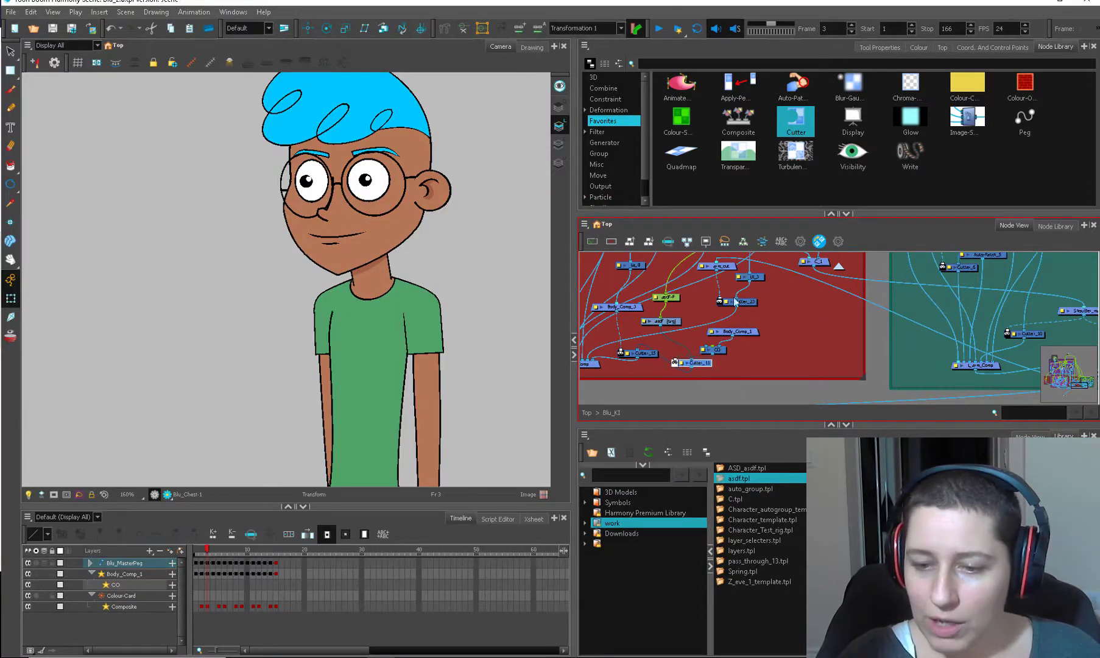
click(431, 330)
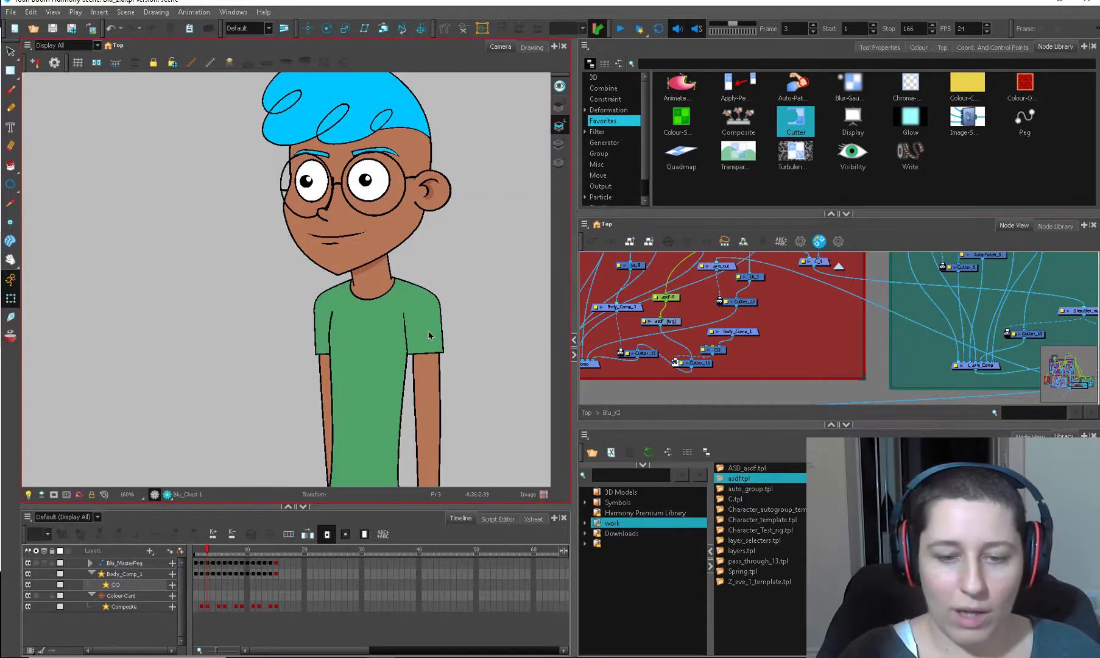
click(322, 337)
click(379, 342)
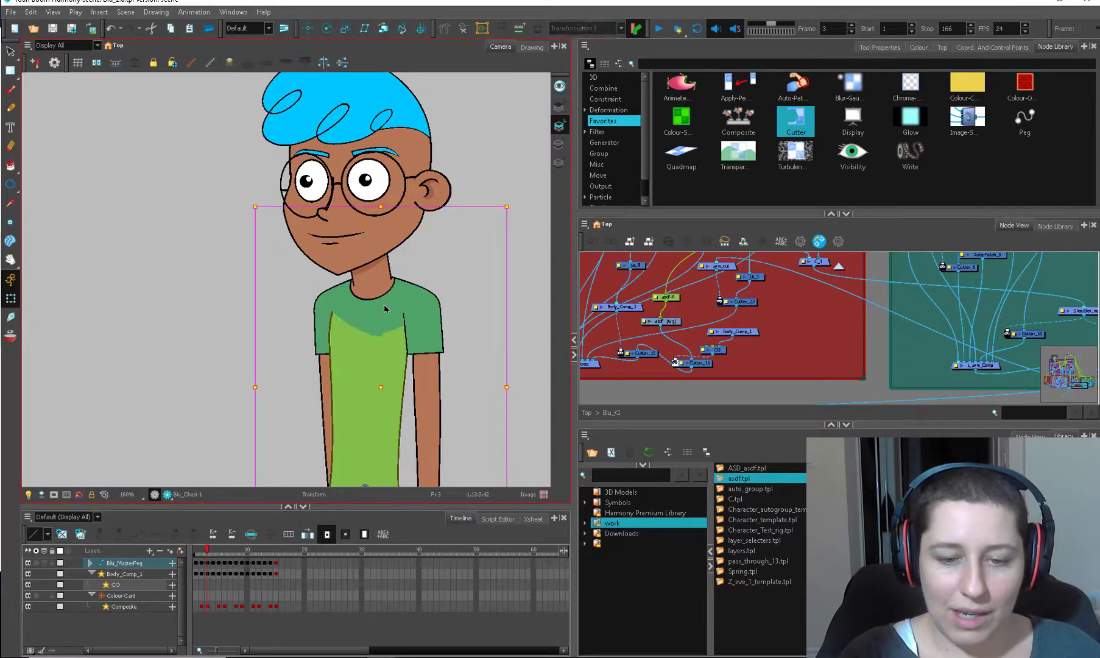
click(397, 311)
Step: Move Body_Comp_1 aside and delete the spare colour override node above it
click(773, 336)
drag(735, 332, 783, 341)
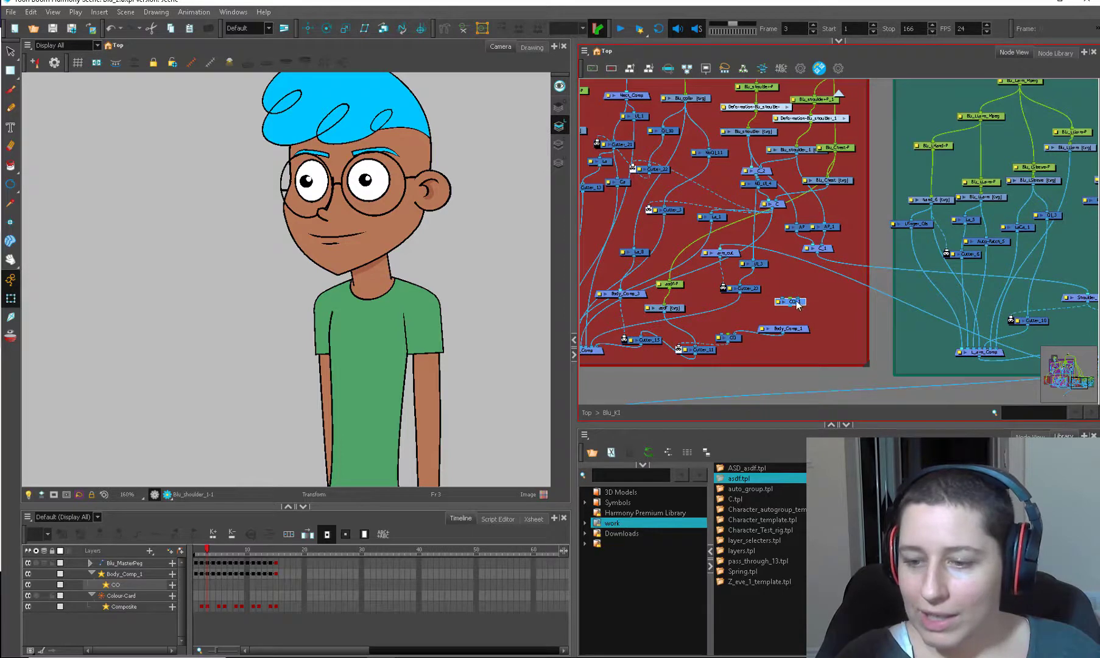
drag(798, 305, 770, 315)
key(Delete)
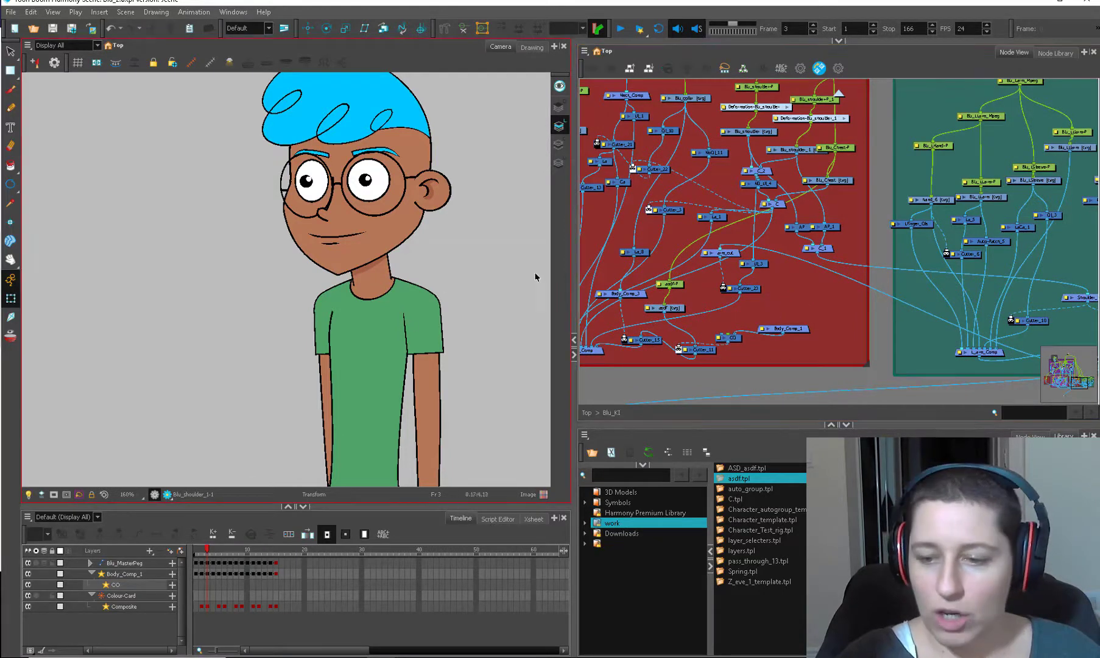
click(783, 314)
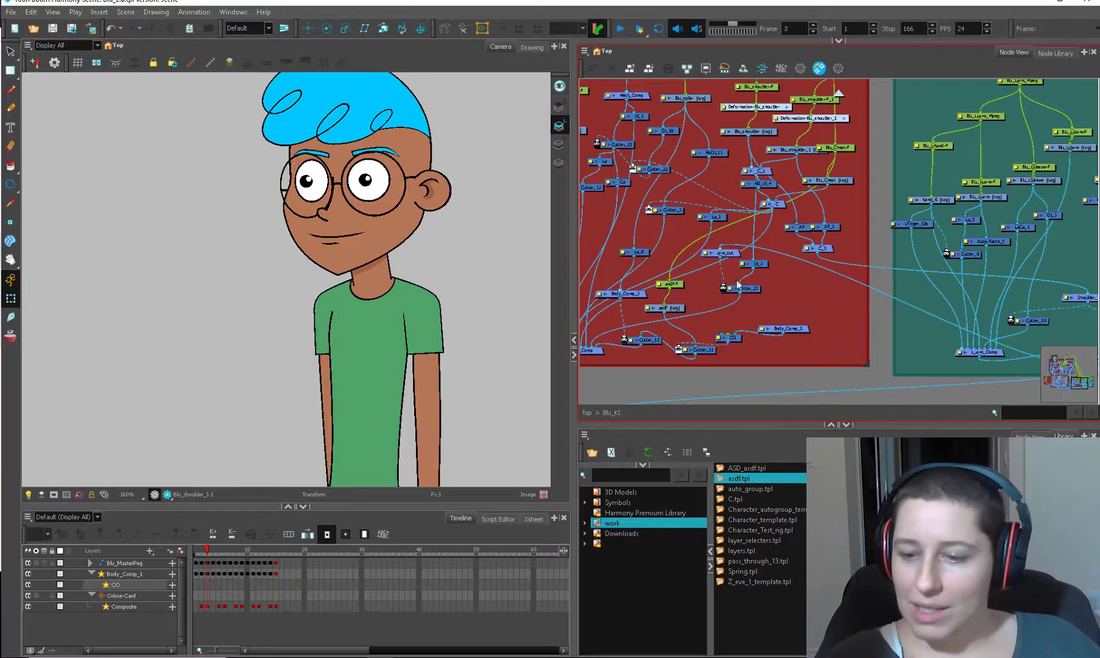
Step: Move the asdf drawing, its peg and the attached cutter up in the Torso group
drag(678, 284, 679, 268)
click(679, 301)
click(682, 290)
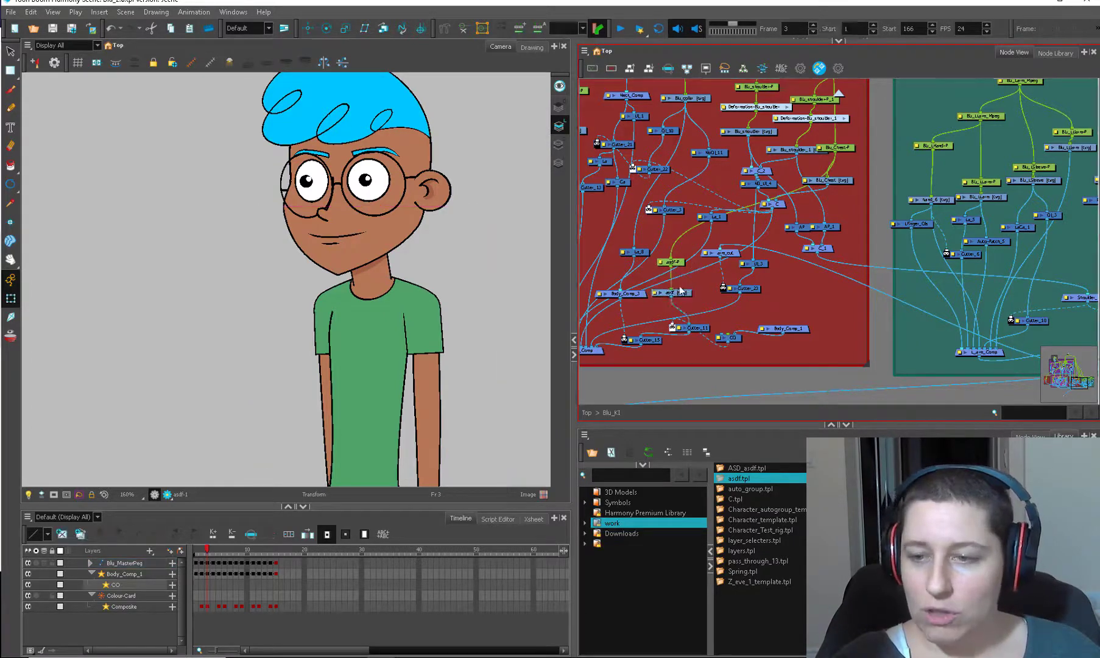
Step: Place the CO node beneath the Blu_Chest drawing, connect the two, and position Cutter_11 just below CO
click(829, 246)
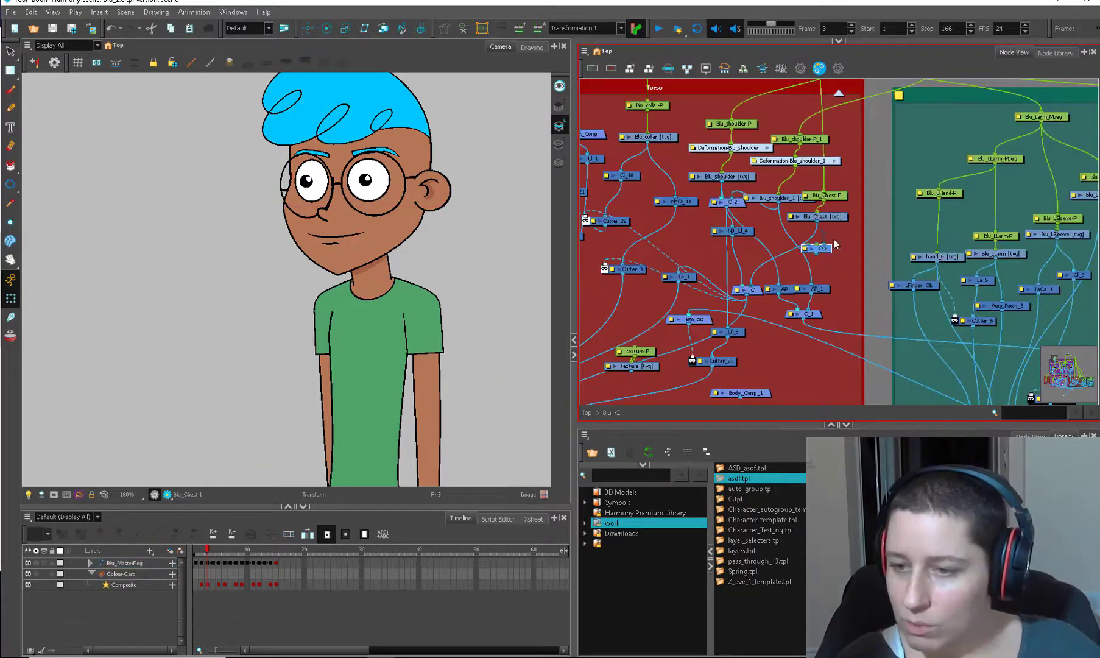
scroll(836, 215, up, 2)
click(836, 213)
drag(826, 254, 830, 251)
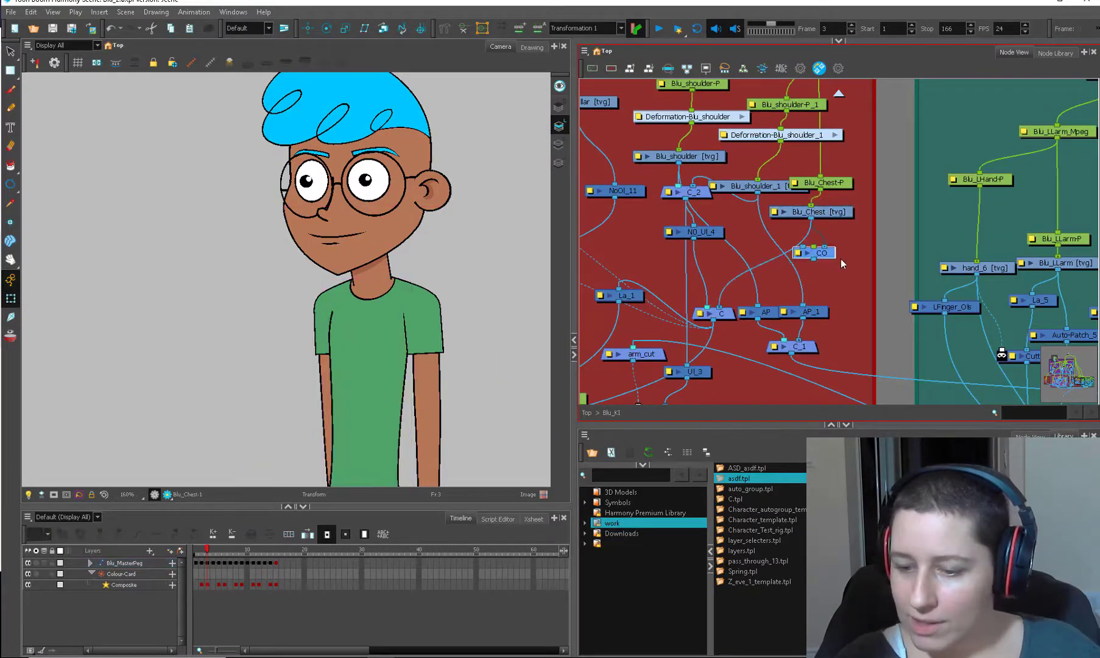
click(840, 259)
drag(813, 360, 819, 242)
drag(775, 391, 823, 166)
click(826, 240)
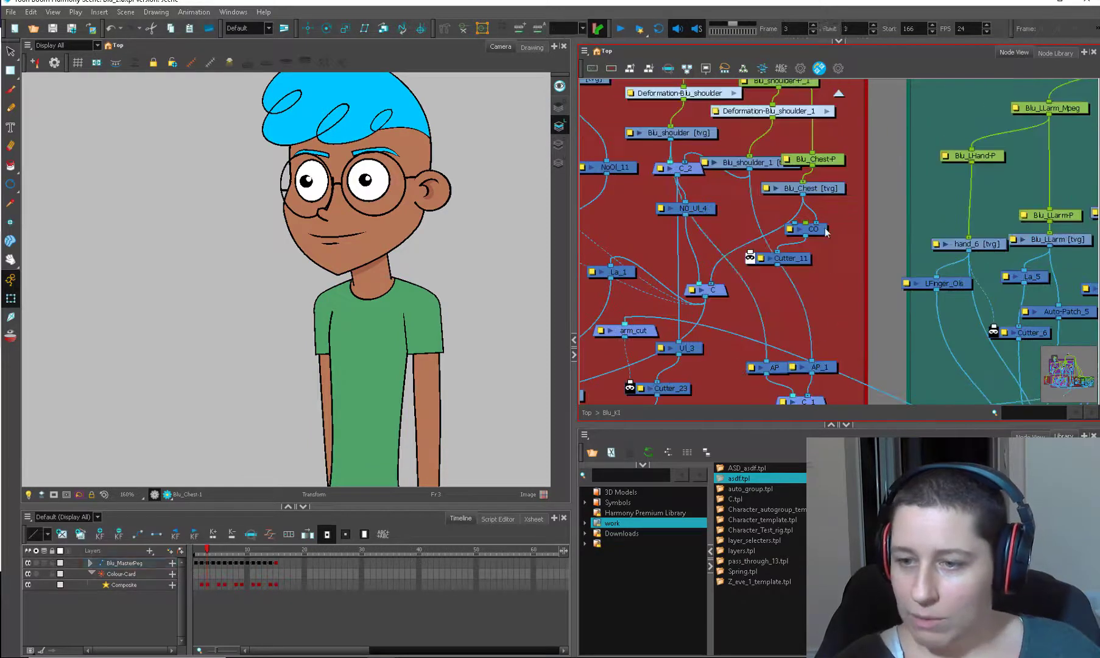
Step: Insert Cutter_11 between the Blu_Chest drawing and the C composite, arranging Blu_Chest, CO and C around it
drag(812, 188, 807, 197)
mouse_move(715, 290)
mouse_down()
mouse_move(718, 300)
mouse_move(731, 285)
mouse_move(706, 298)
mouse_up()
key(ctrl+z)
drag(801, 263, 757, 257)
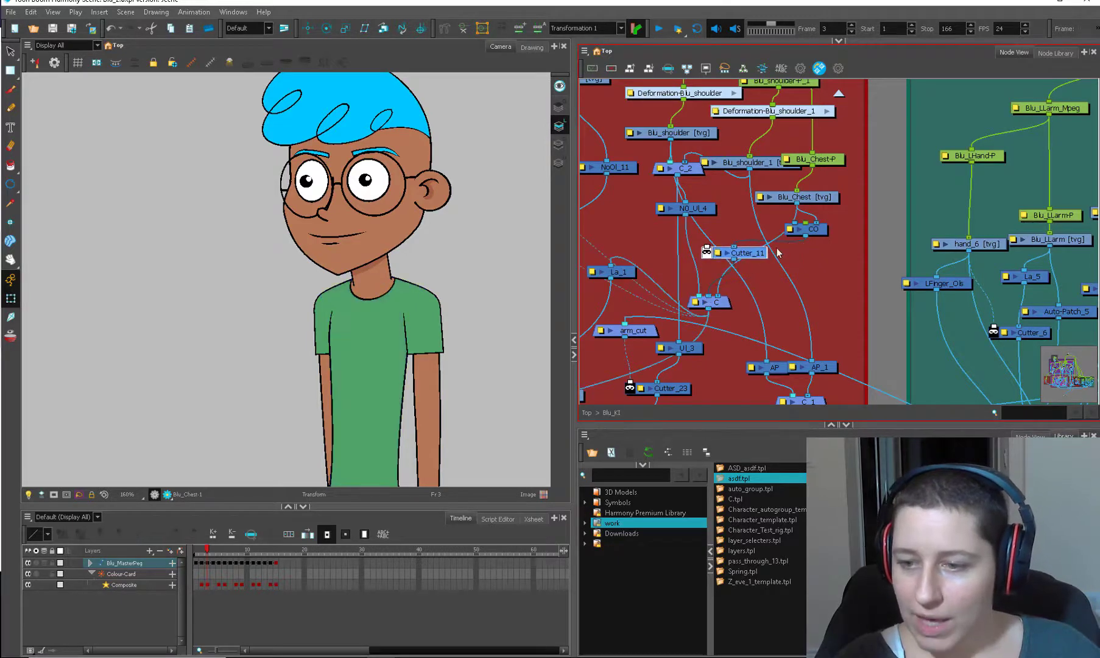
drag(816, 232, 778, 232)
drag(746, 257, 808, 212)
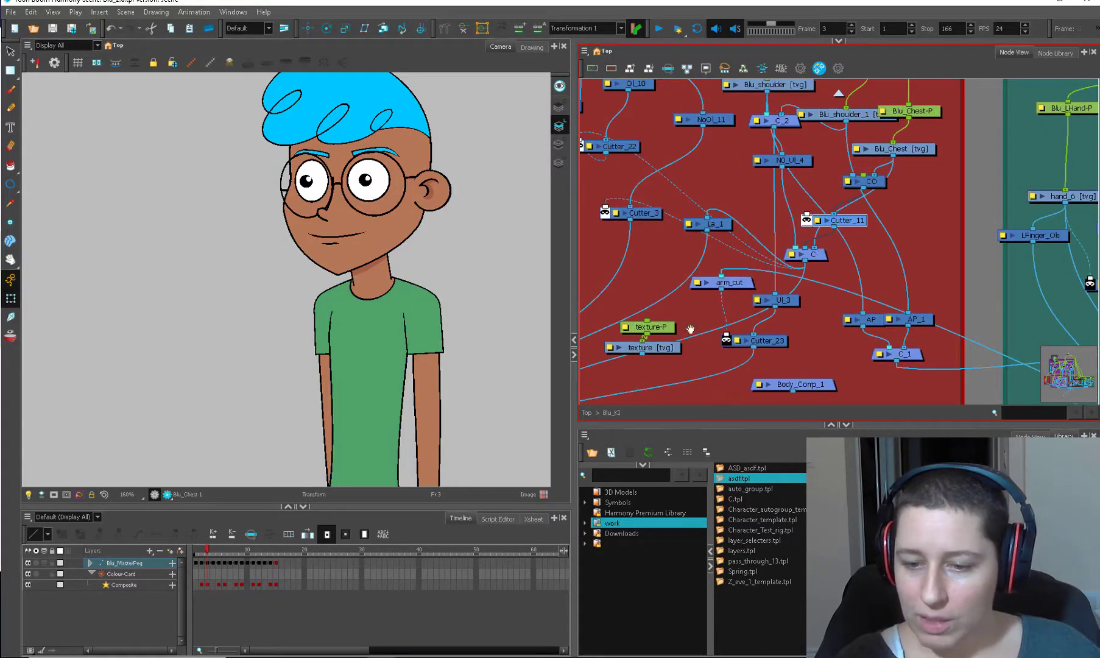
Step: Bring the texture drawing and its peg under Blu_Chest-P, feed the texture into Cutter_11, and space out the neighbouring nodes
drag(690, 329, 676, 339)
click(636, 337)
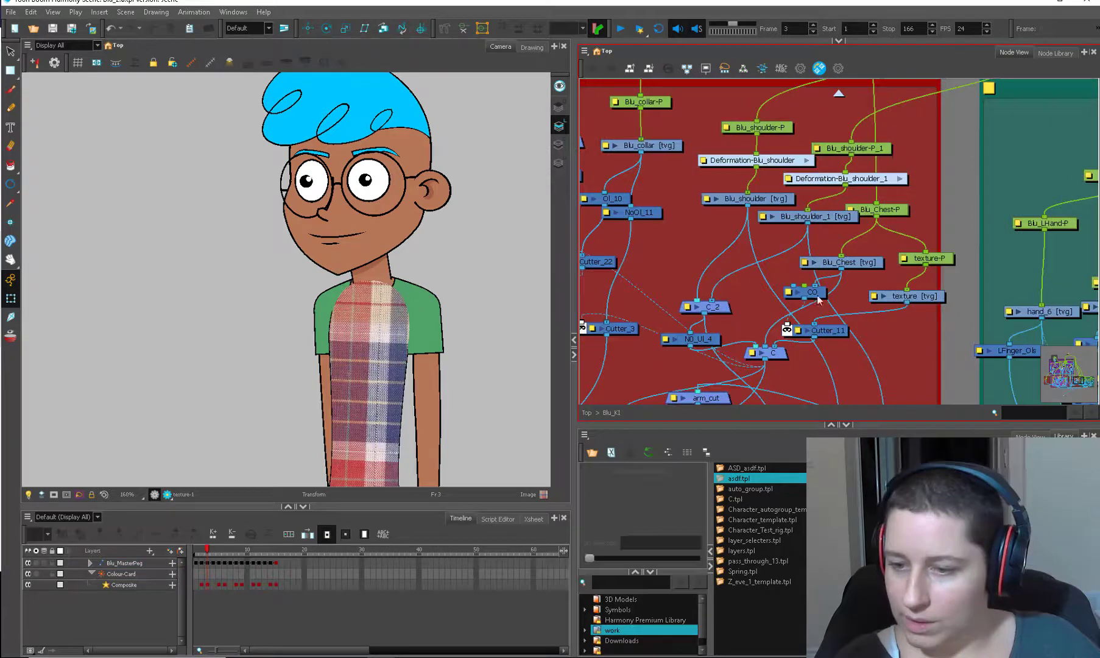
drag(817, 296, 798, 295)
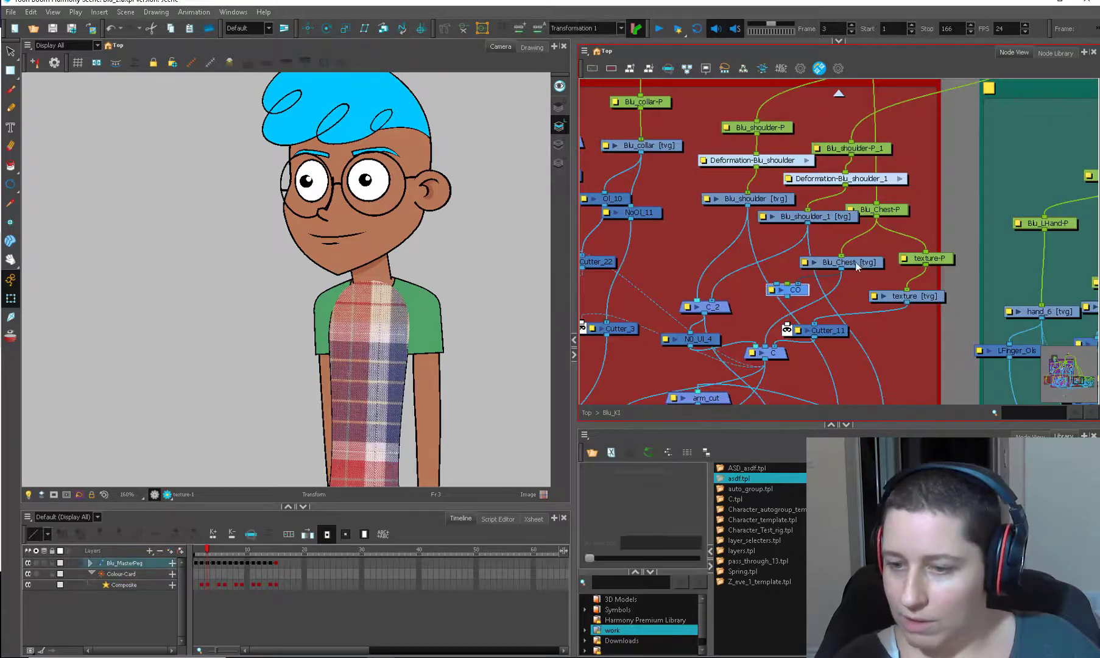
drag(854, 263, 845, 261)
drag(802, 291, 801, 286)
drag(837, 336, 851, 328)
click(913, 298)
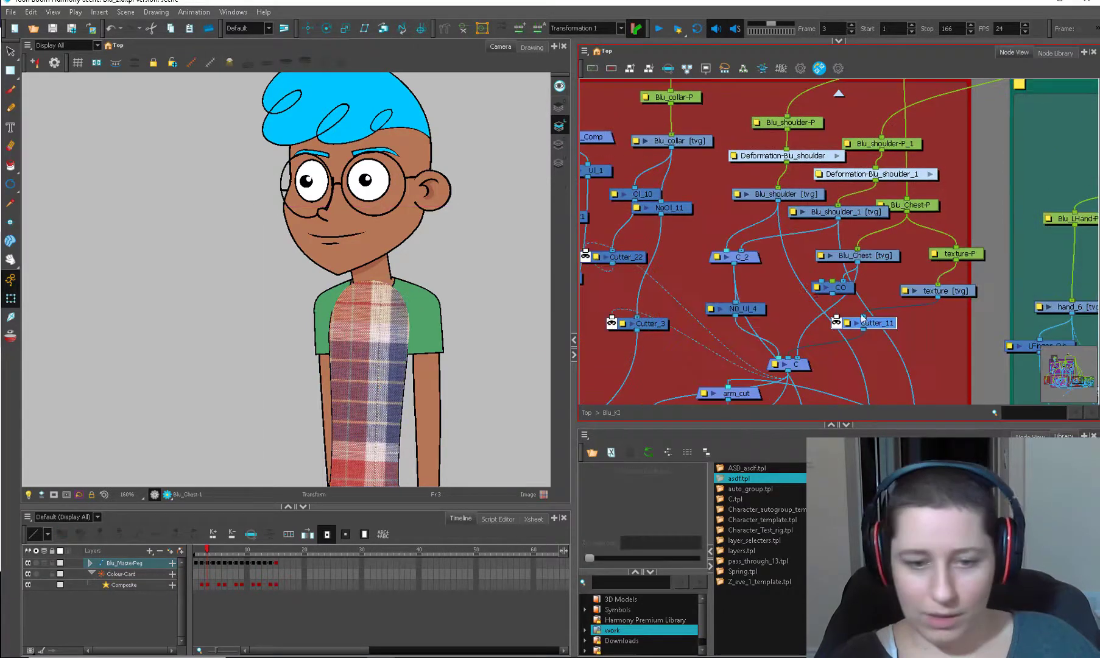
Step: Duplicate Cutter_11 below itself and connect Blu_collar through La_8 to the duplicate's matte port
click(378, 286)
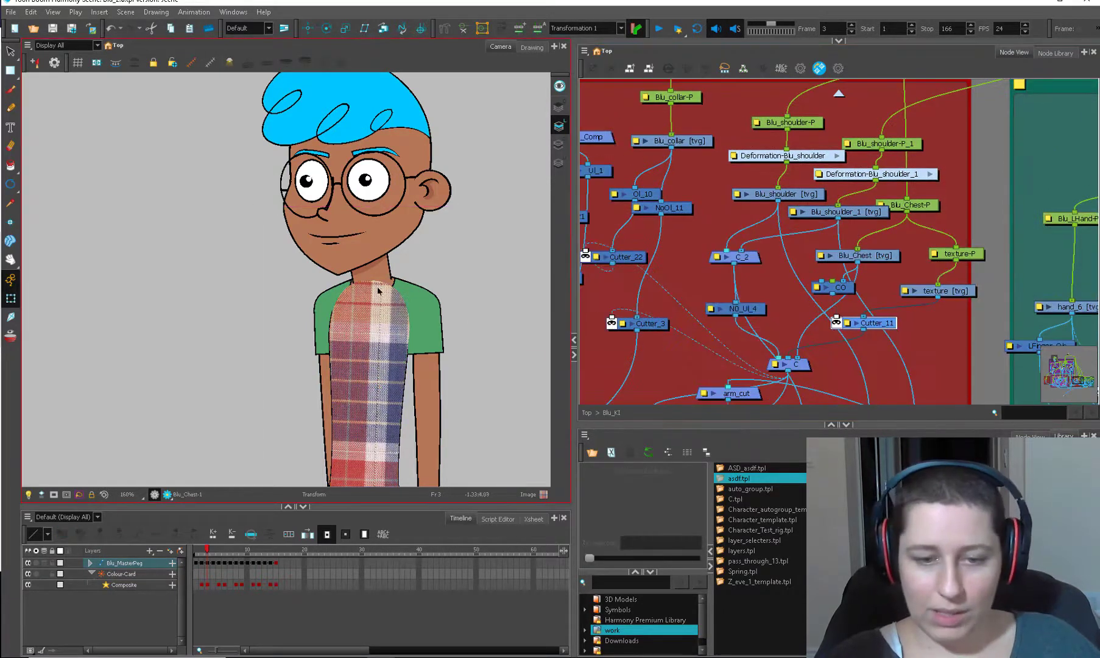
drag(865, 323, 878, 323)
key(ctrl+v)
drag(899, 359, 862, 353)
drag(675, 124, 692, 323)
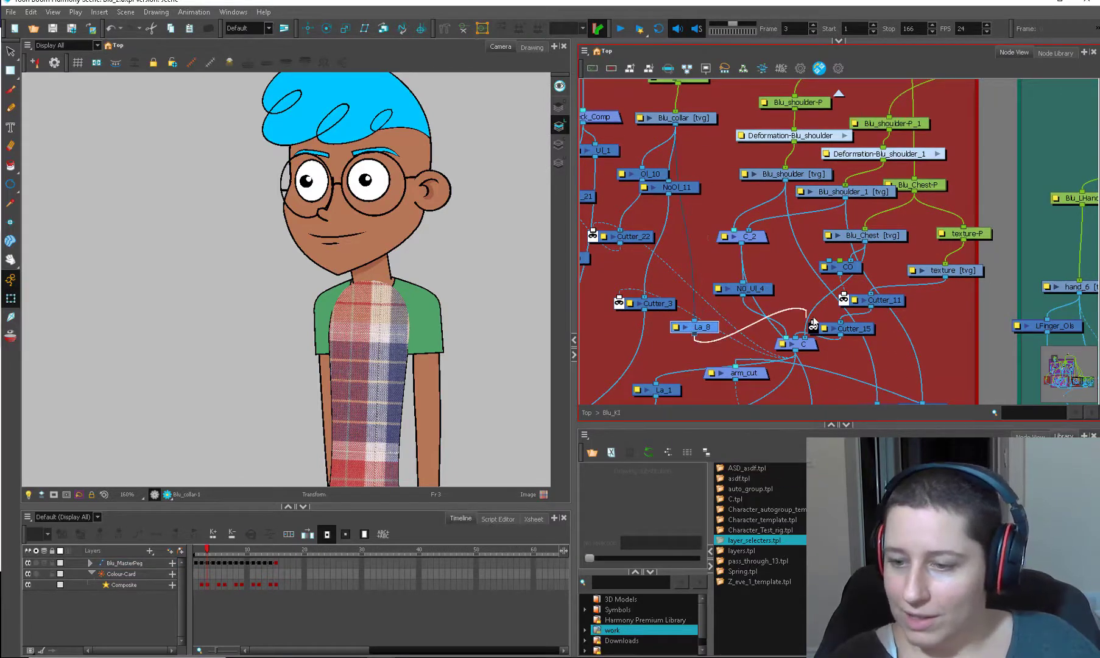
drag(812, 318, 813, 321)
Step: Try bending the textured chest with its deformation points, and undo the changes
click(931, 308)
scroll(418, 370, down, 2)
drag(367, 338, 402, 318)
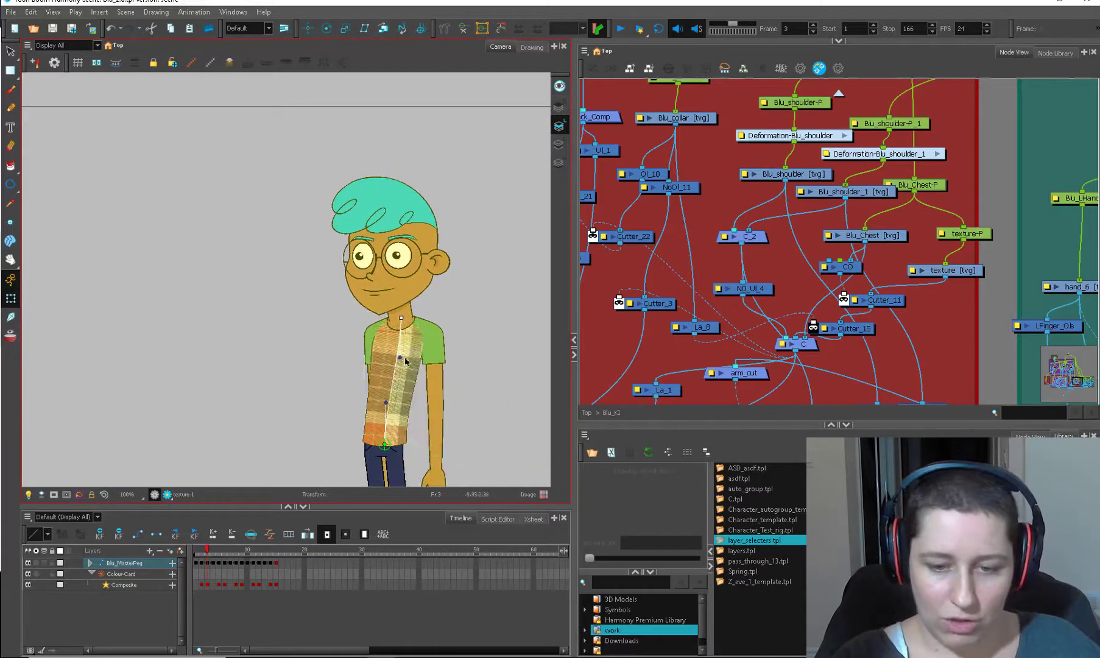
mouse_move(400, 357)
mouse_down()
mouse_move(369, 321)
mouse_move(416, 356)
mouse_move(393, 354)
mouse_up()
key(ctrl+z)
key(ctrl+z)
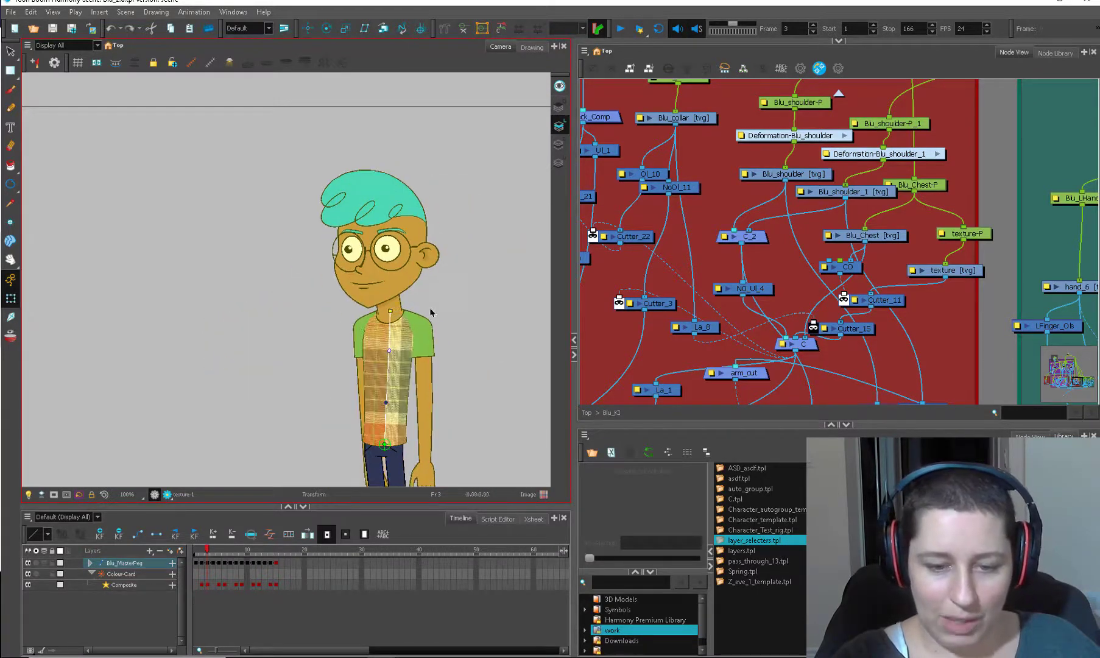
scroll(462, 344, up, 2)
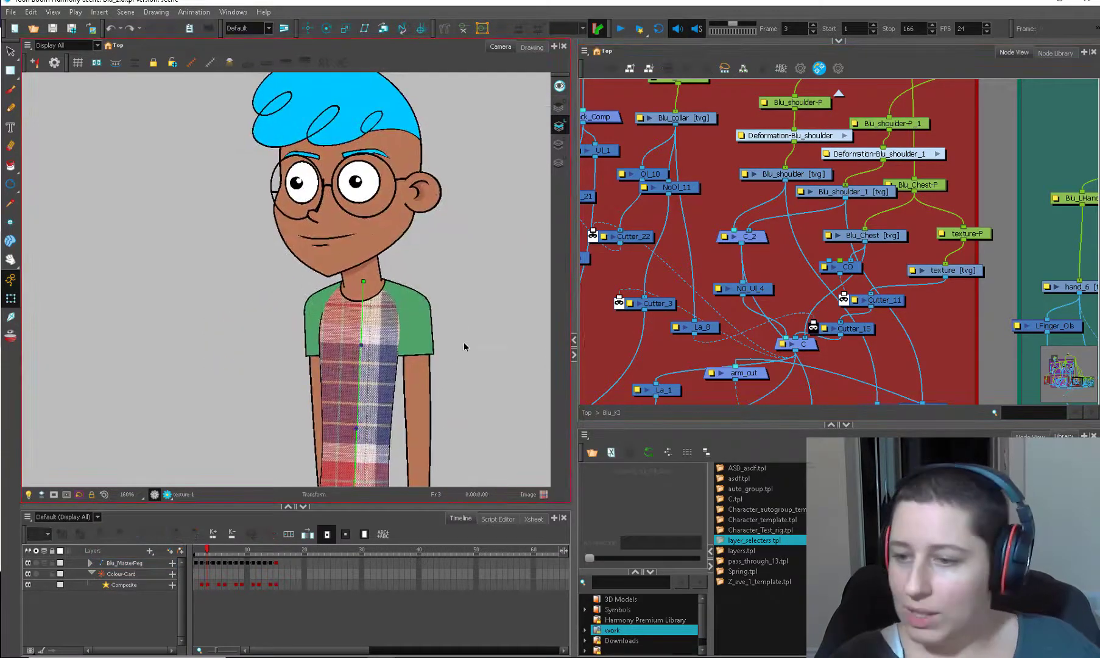
Step: Copy the CO and Cutter_11 nodes, paste them beside the Blu_shoulder drawing, and move the C_2 composite down
drag(858, 282, 854, 353)
key(ctrl+c)
key(ctrl+v)
drag(735, 312, 721, 395)
drag(723, 342, 732, 365)
scroll(804, 269, up, 1)
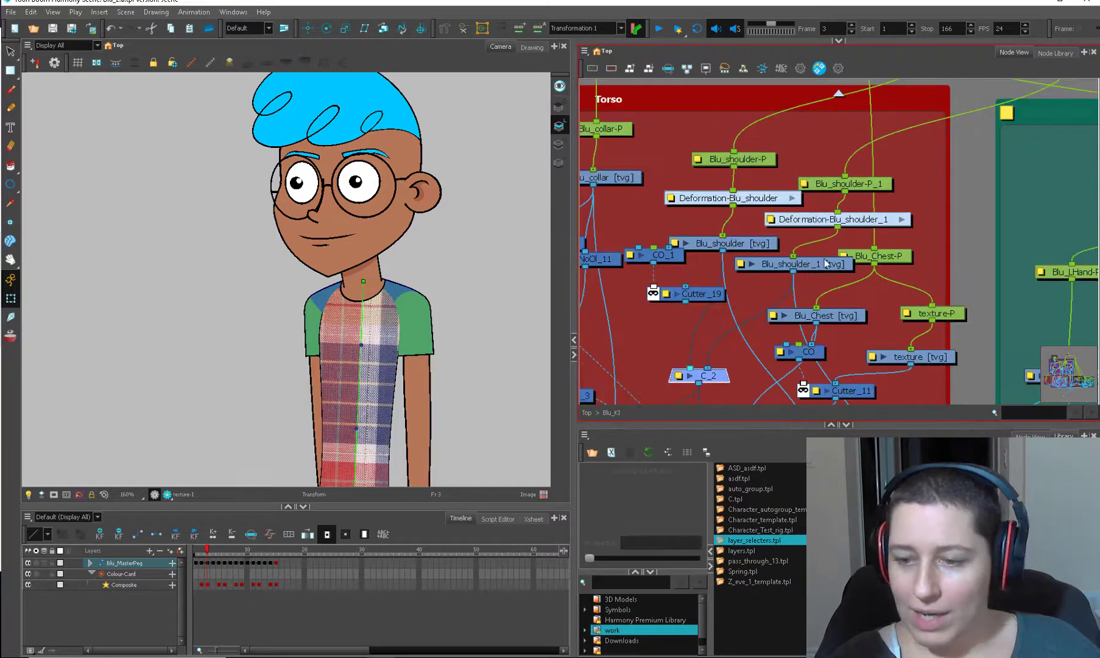
Step: Spread out the Blu_Chest, CO and C_2 nodes and the pasted override and cutter to make room for shoulder wiring
drag(831, 318, 845, 318)
drag(804, 353, 826, 364)
drag(701, 295, 694, 316)
drag(671, 263, 674, 284)
drag(738, 245, 738, 247)
drag(727, 358, 713, 327)
drag(701, 348, 709, 344)
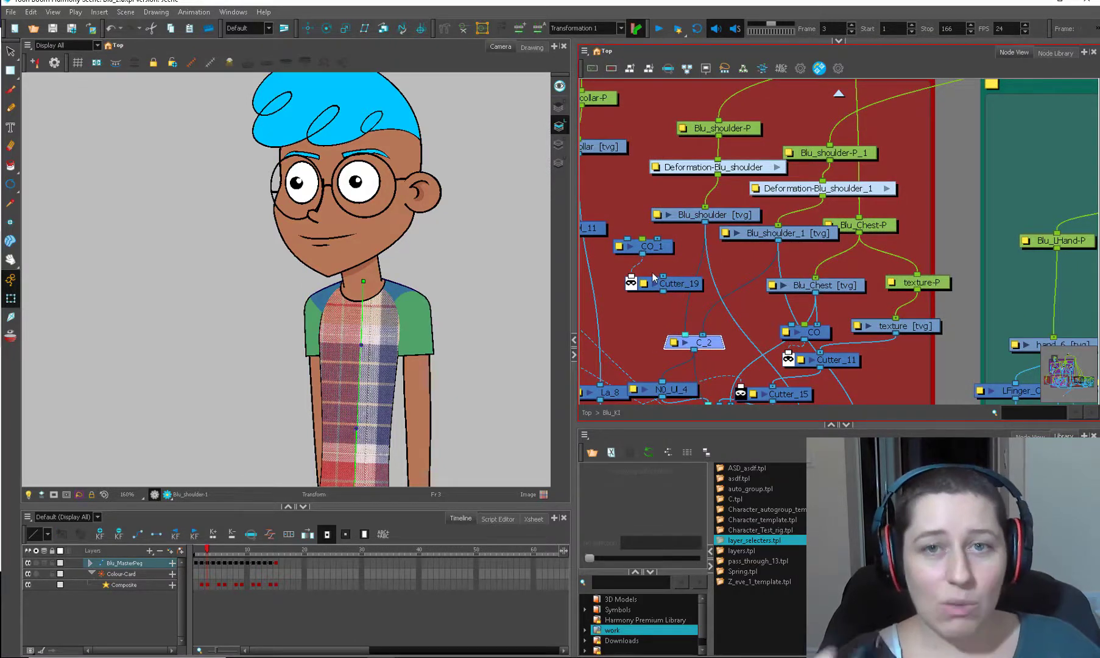
Step: Line up CO_1 above Cutter_19 and reposition the two shoulder pegs, Blu_shoulder-P and Blu_shoulder-P_1
drag(673, 284, 666, 288)
drag(665, 251, 669, 257)
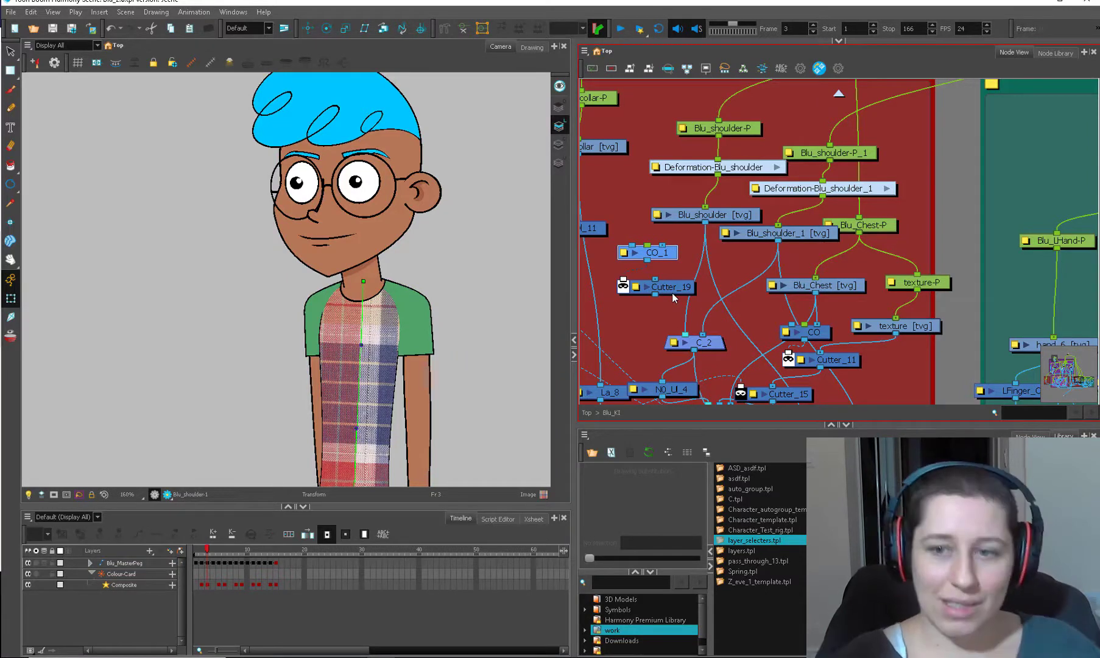
drag(739, 128, 733, 134)
drag(828, 152, 832, 151)
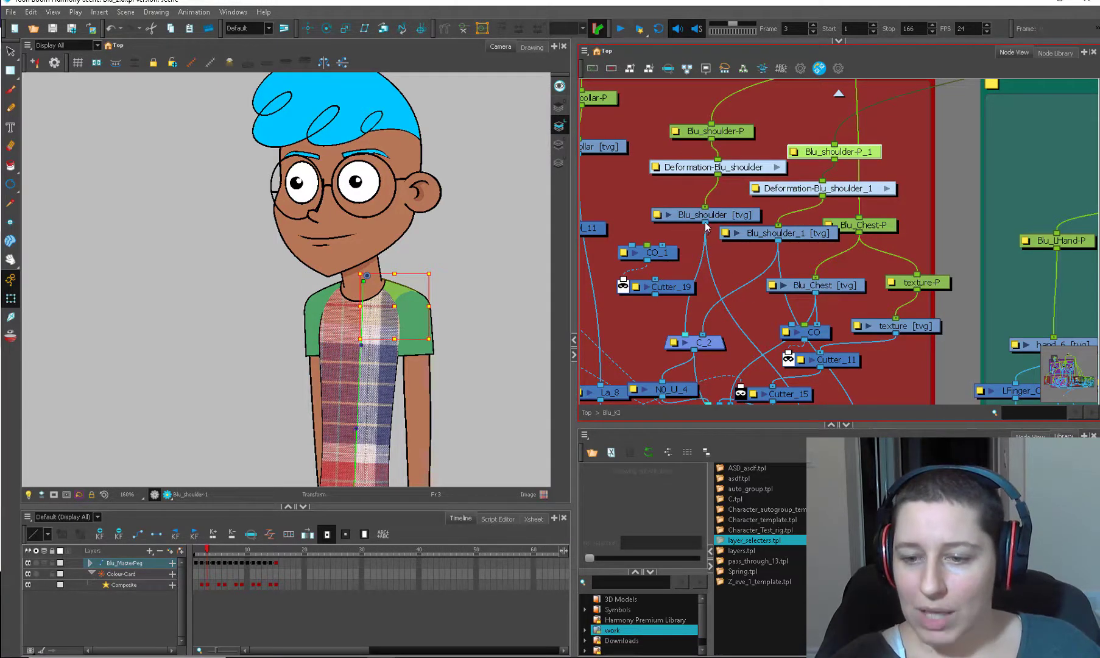
Step: Connect Blu_shoulder to CO_1 and the texture drawing to Cutter_19, and route Cutter_19 into the C_2 composite
drag(686, 287, 685, 335)
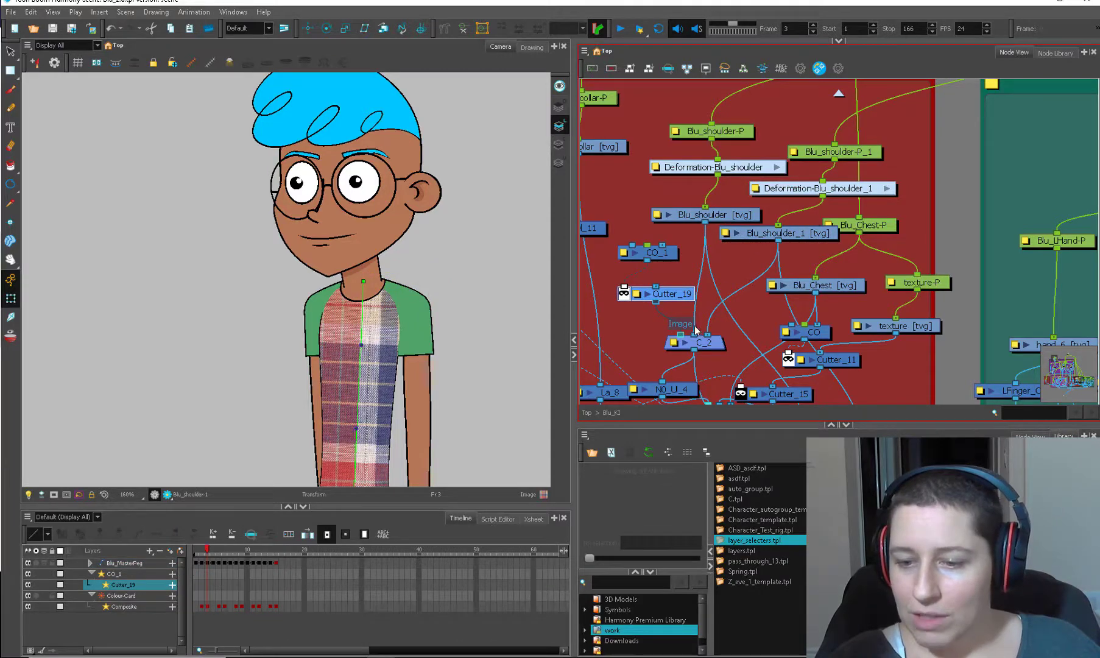
drag(652, 252, 636, 250)
drag(861, 345, 656, 291)
click(930, 287)
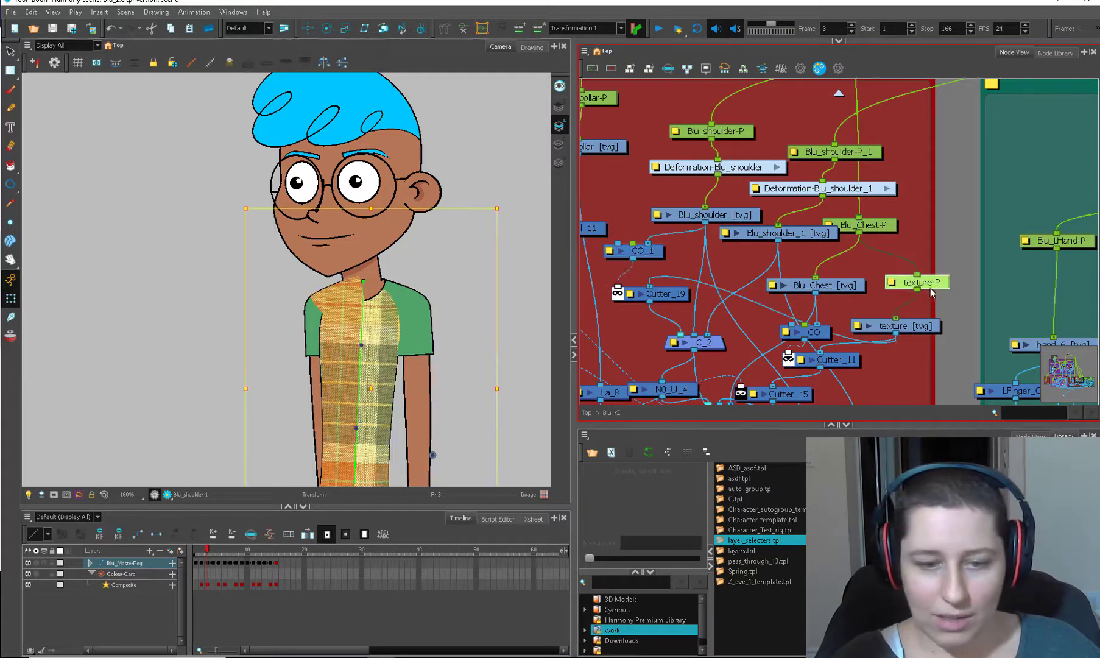
click(350, 274)
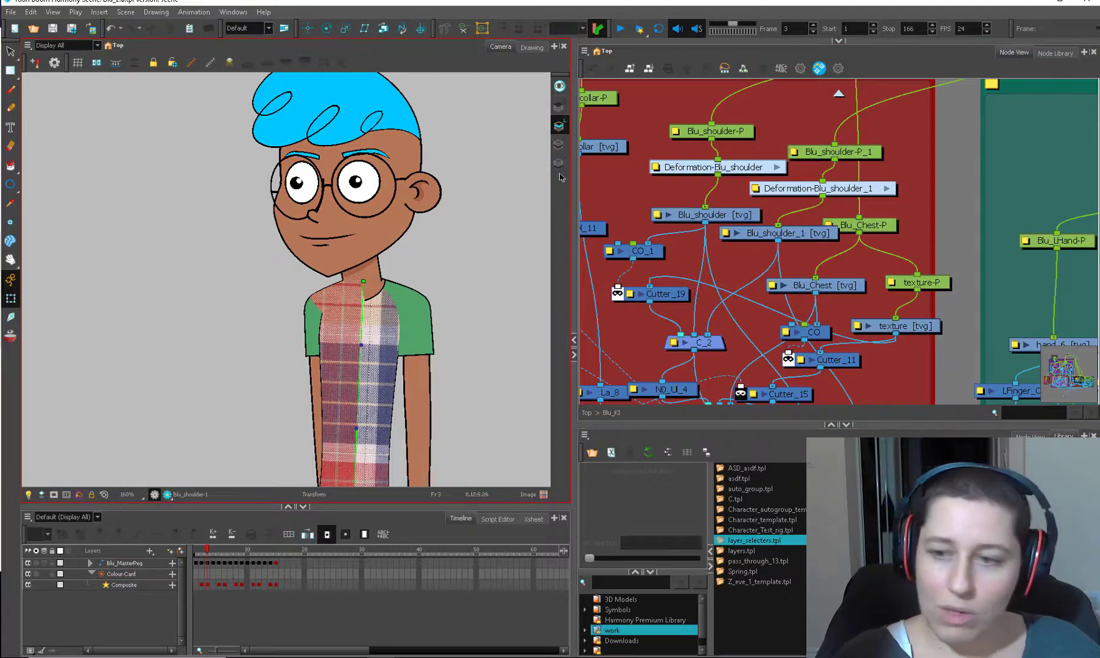
Step: Try moving the textured shoulder with the Blu_shoulder-P peg, and undo the move
click(709, 132)
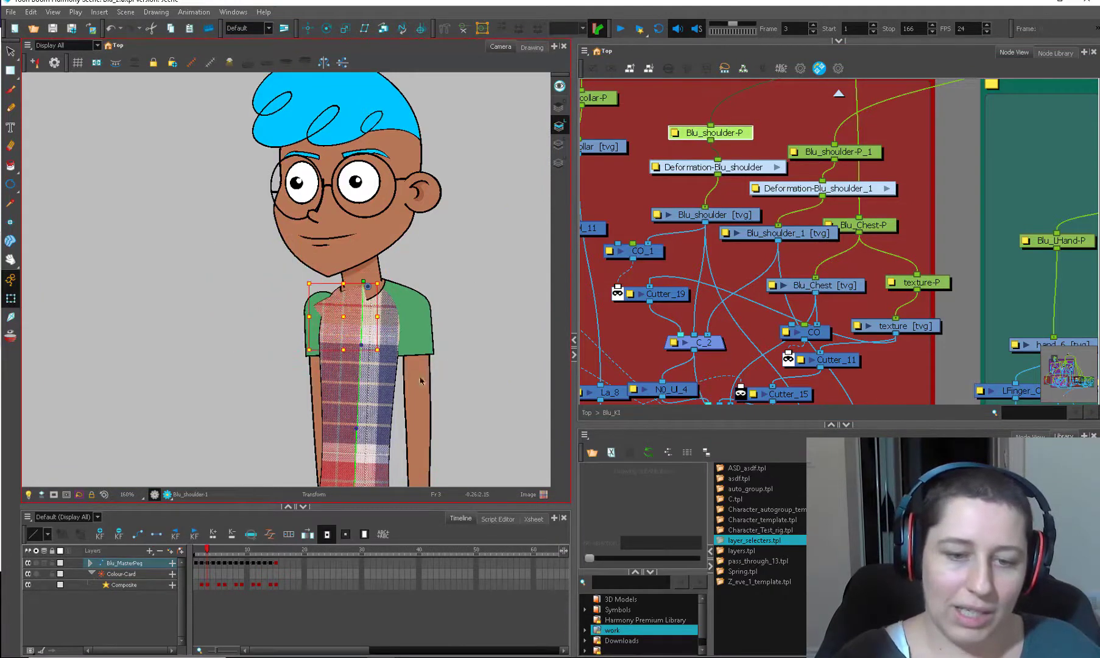
drag(420, 380, 393, 326)
key(ctrl+z)
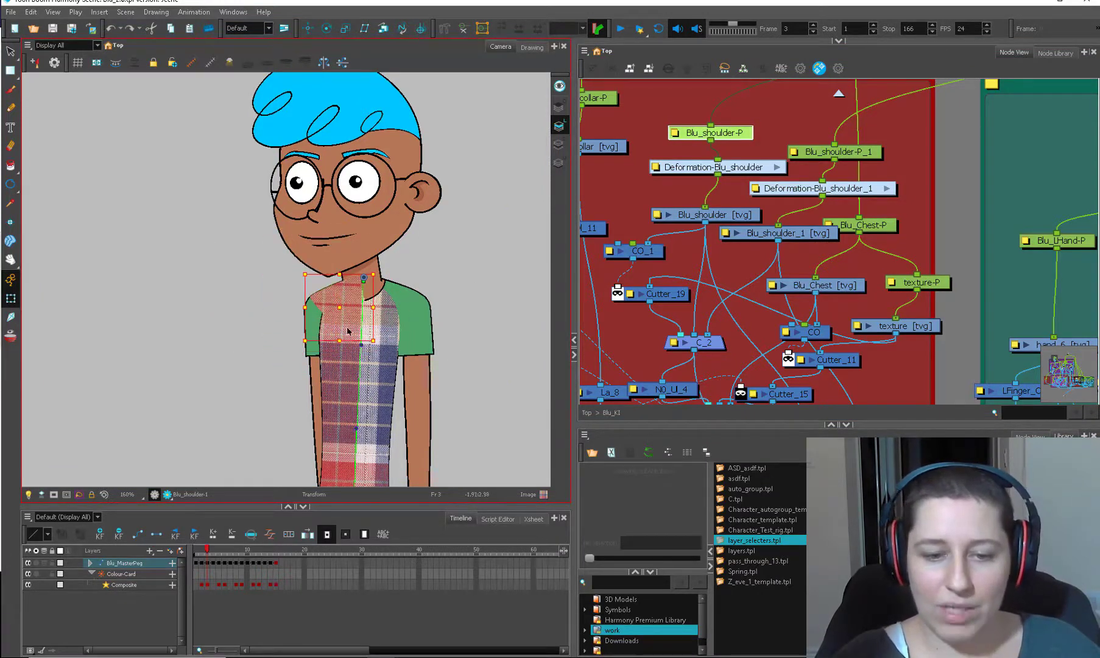
Step: Examine the Blu_shoulder drawing's deformation points and the Blu_Chest-P peg against the textured shirt
click(723, 264)
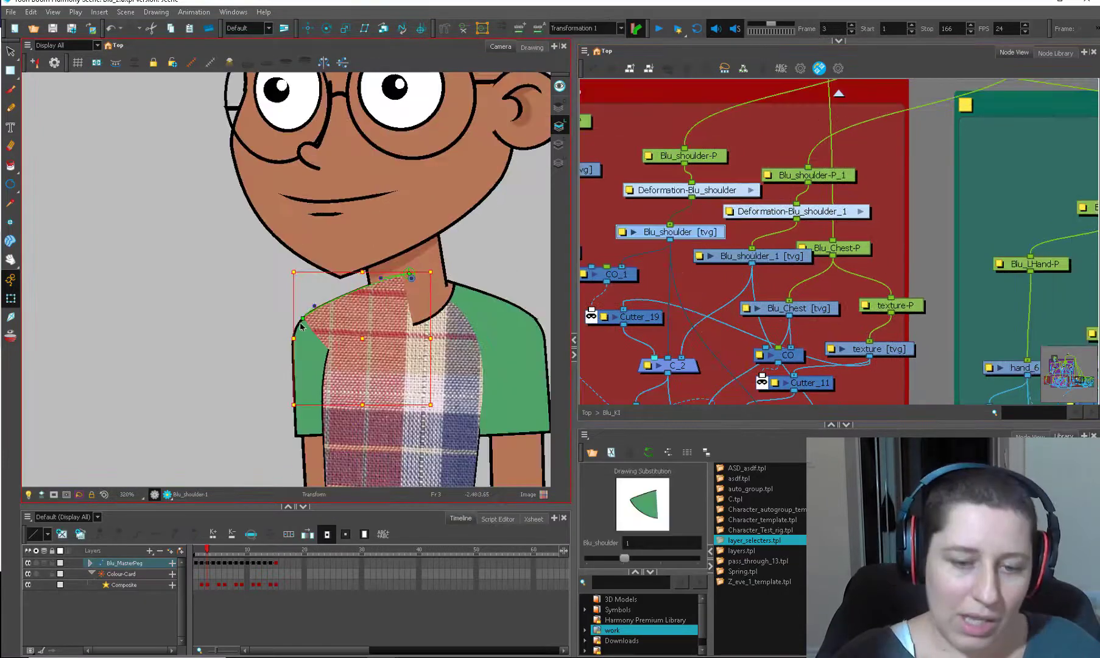
mouse_move(301, 316)
mouse_down()
mouse_move(271, 250)
mouse_move(294, 295)
mouse_move(285, 211)
mouse_move(317, 183)
mouse_move(303, 318)
mouse_up()
drag(875, 245, 814, 263)
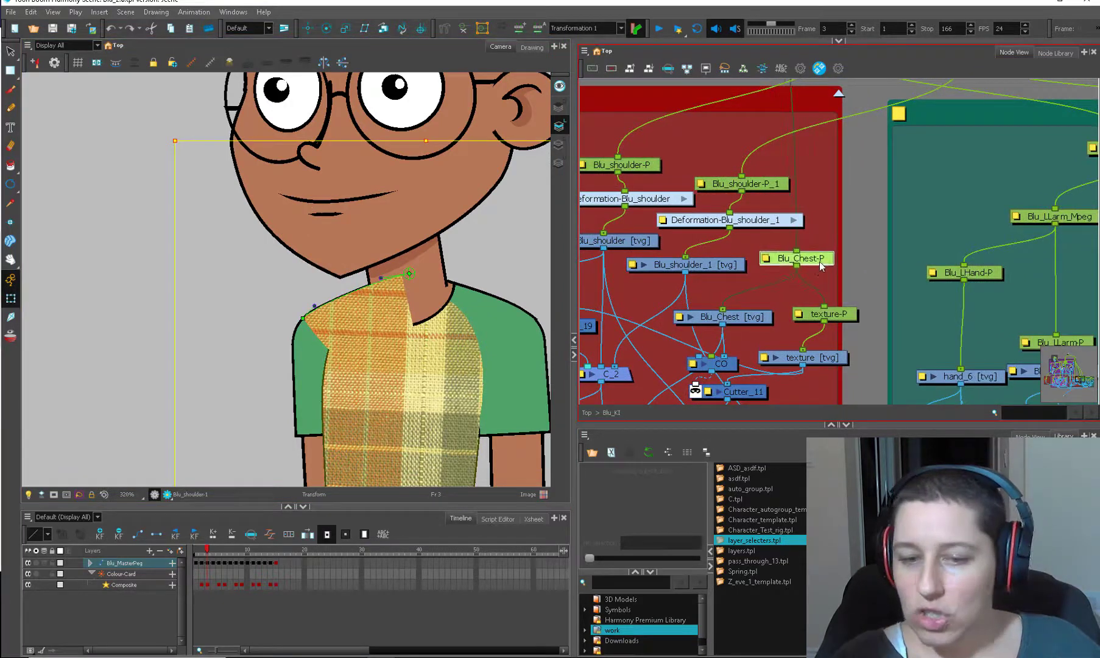
Step: Add a copied cutter between Cutter_19 and the C_2 composite, using La_8 as its matte
scroll(819, 261, down, 5)
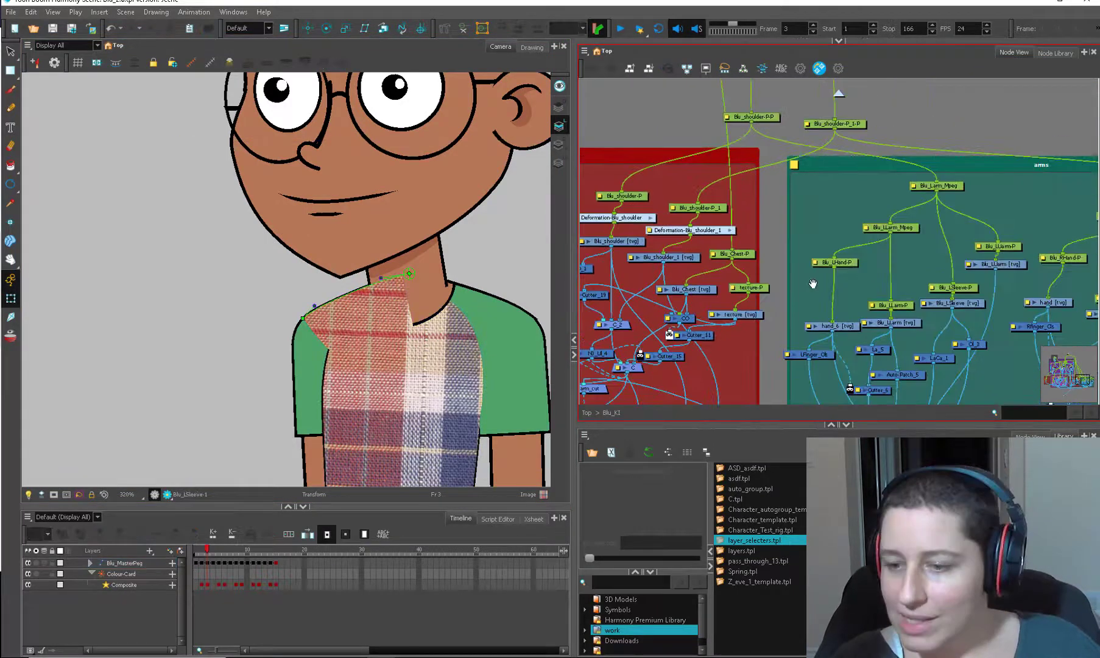
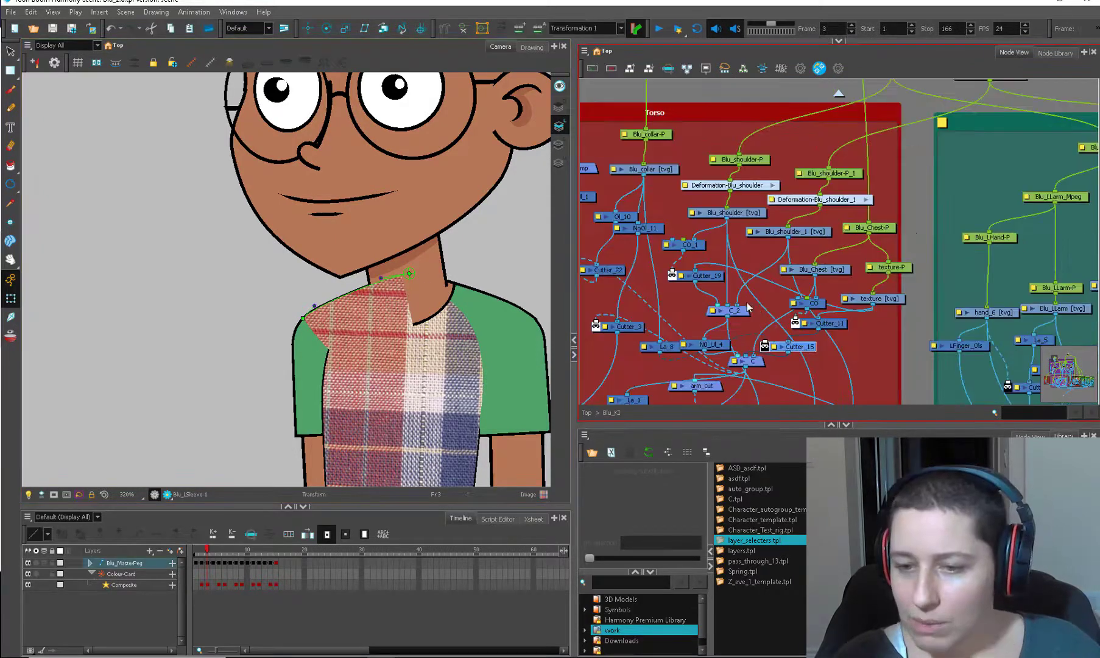
key(ctrl+v)
drag(638, 291, 699, 301)
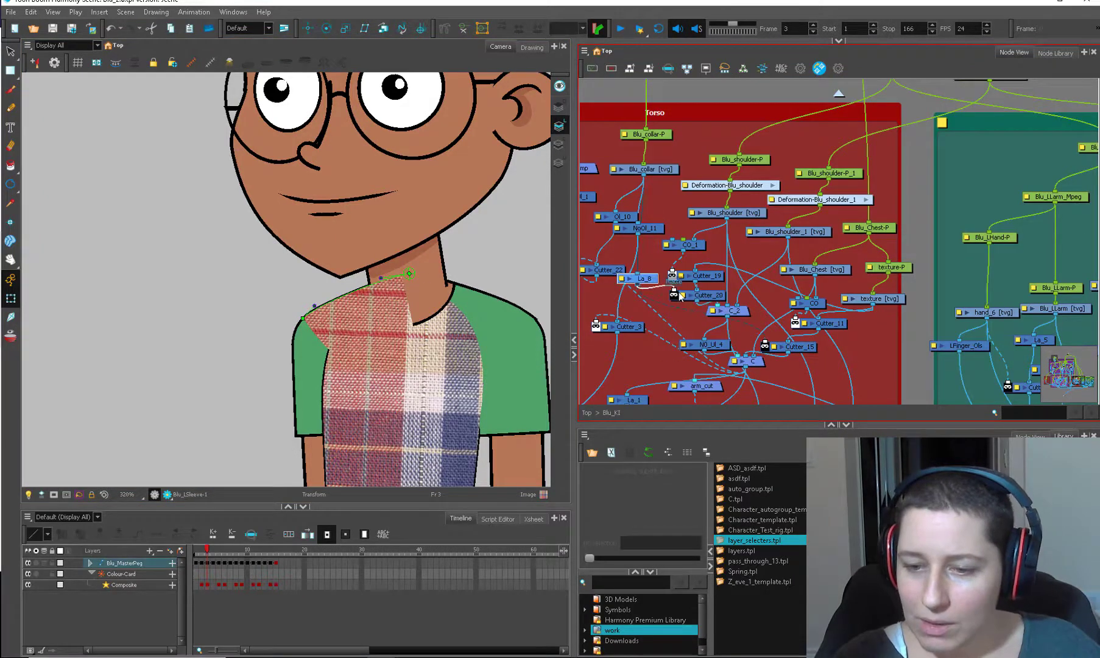
click(650, 282)
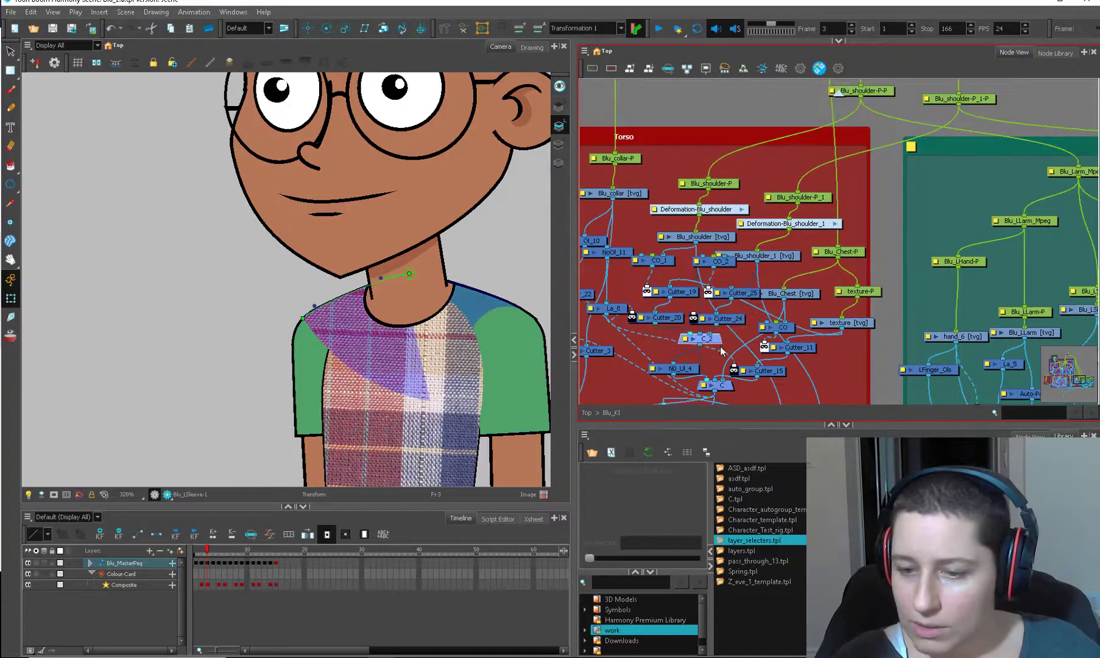
Step: Line up Blu_shoulder_1 above CO_2 and its cutters, Cutter_25 and Cutter_24
scroll(759, 275, up, 2)
key(ctrl+z)
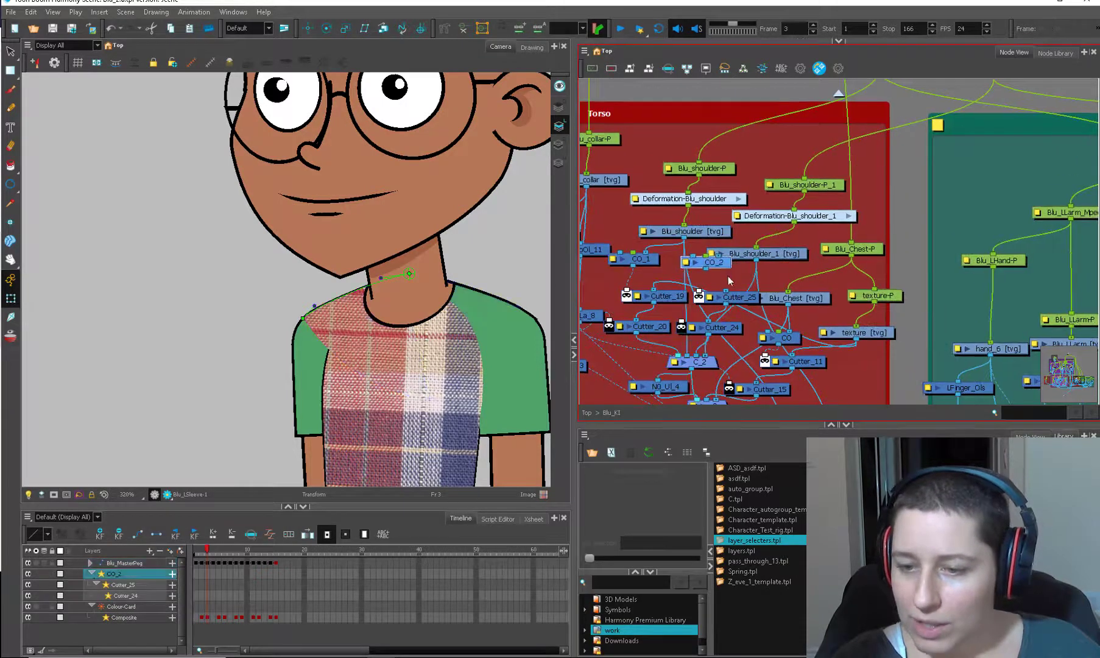
drag(758, 254, 732, 295)
key(ctrl+z)
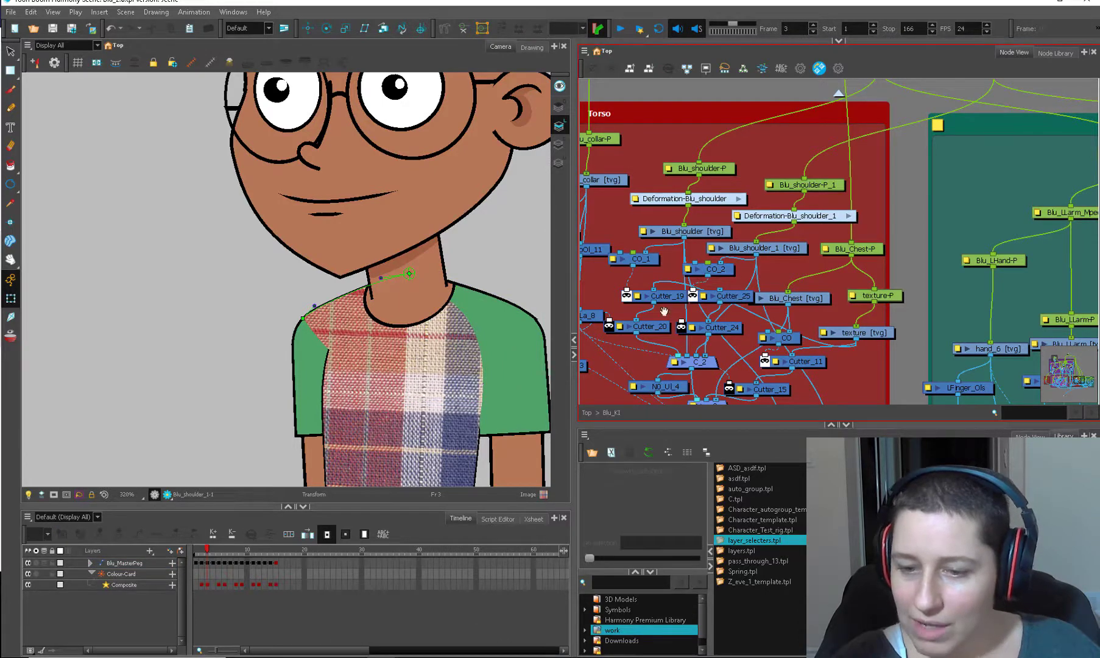
Step: Reposition La_8 and connect it as the matte of Cutter_24 for the second shoulder
drag(664, 311, 737, 338)
drag(661, 342, 671, 309)
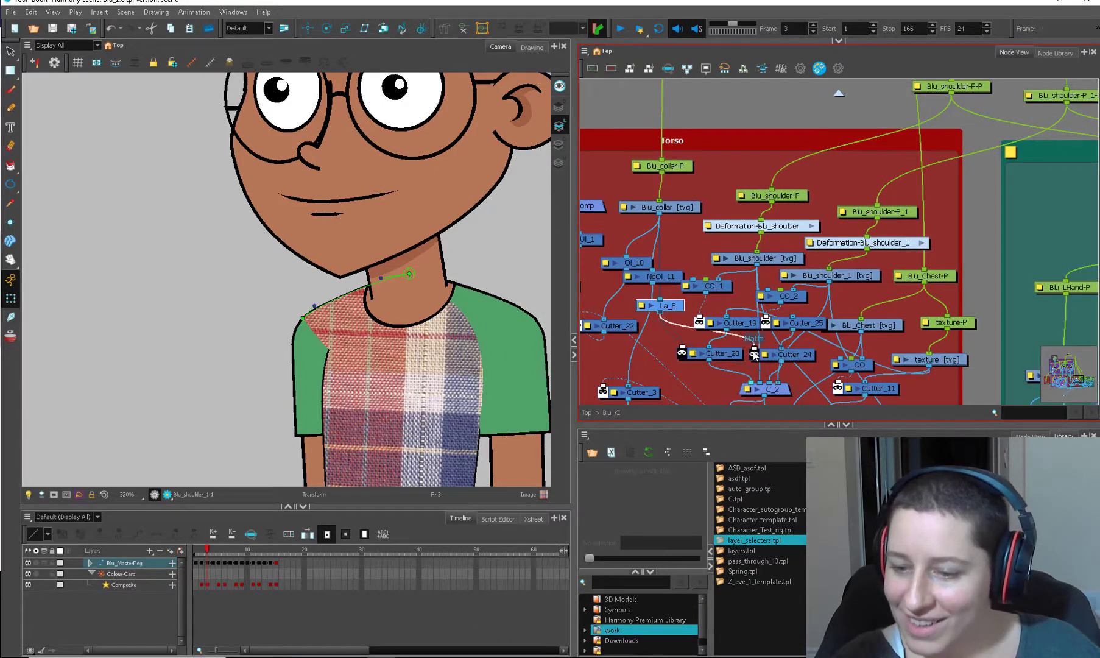
drag(804, 328, 728, 326)
scroll(519, 376, down, 1)
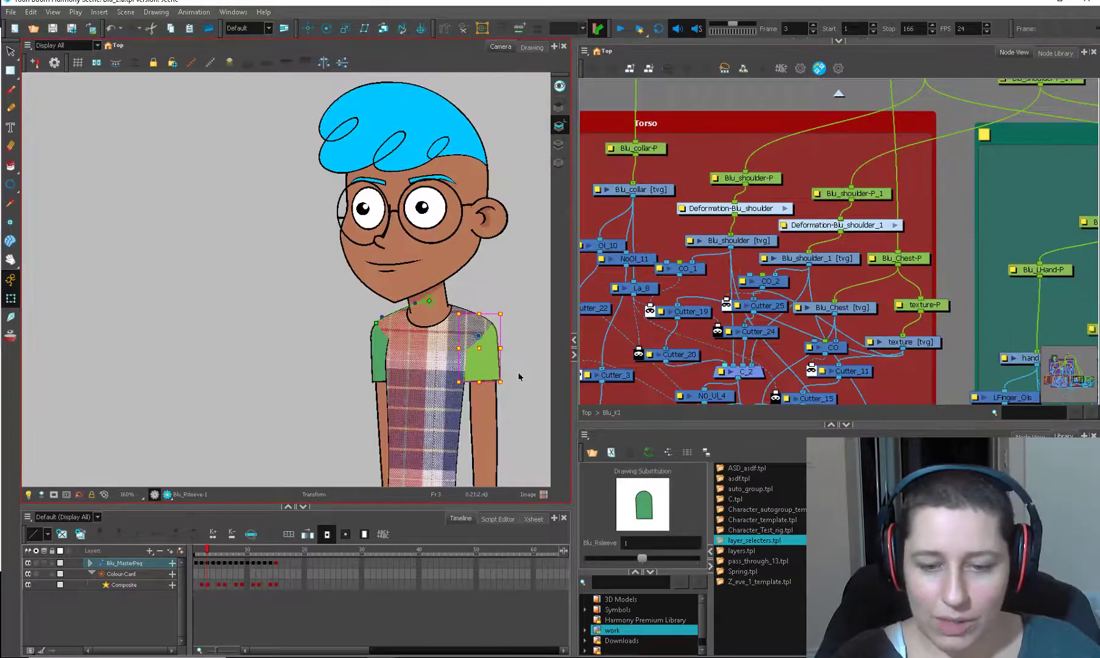
scroll(484, 360, up, 1)
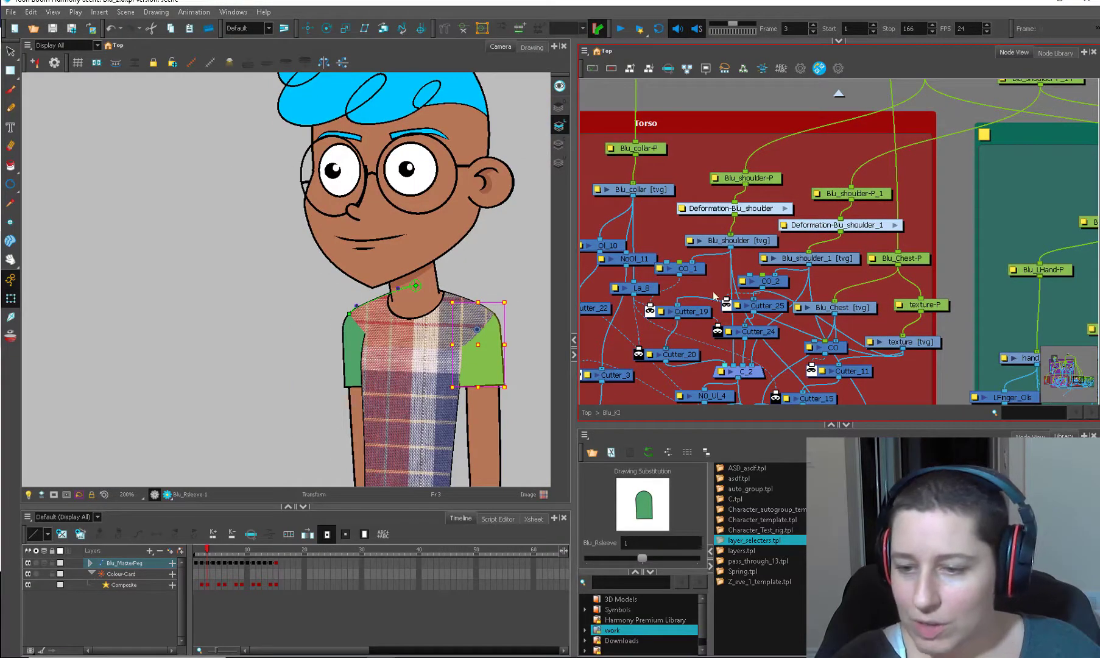
Step: Copy CO_2 and its two cutters into the arms group, beside the Blu_LSleeve nodes
click(771, 282)
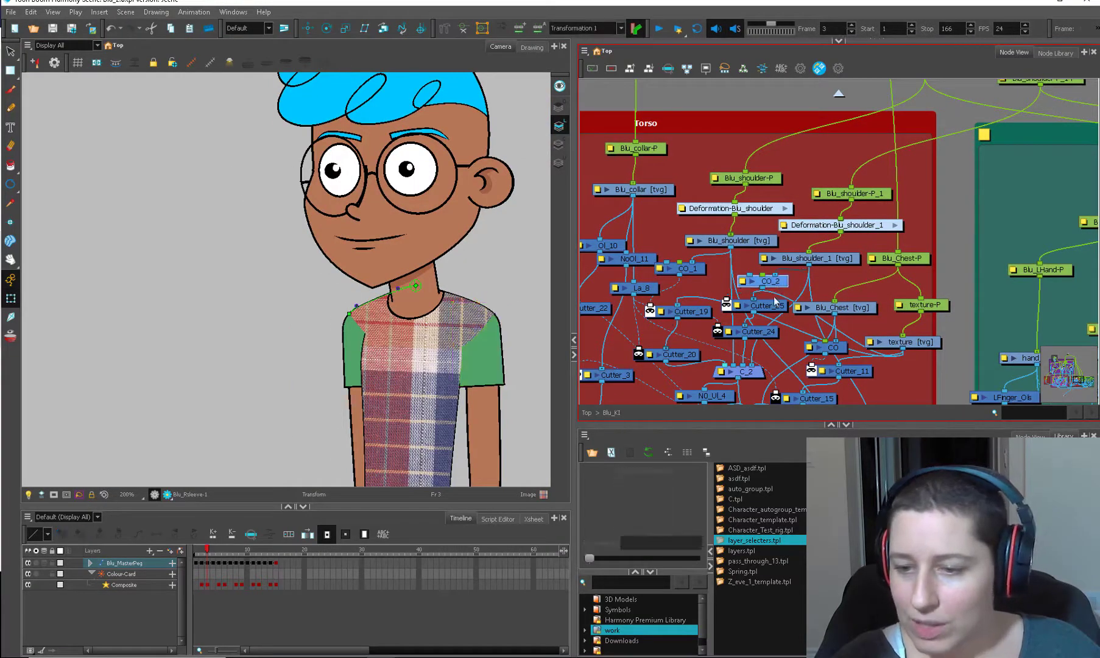
drag(921, 323, 727, 272)
key(ctrl+v)
click(765, 279)
drag(814, 325, 827, 287)
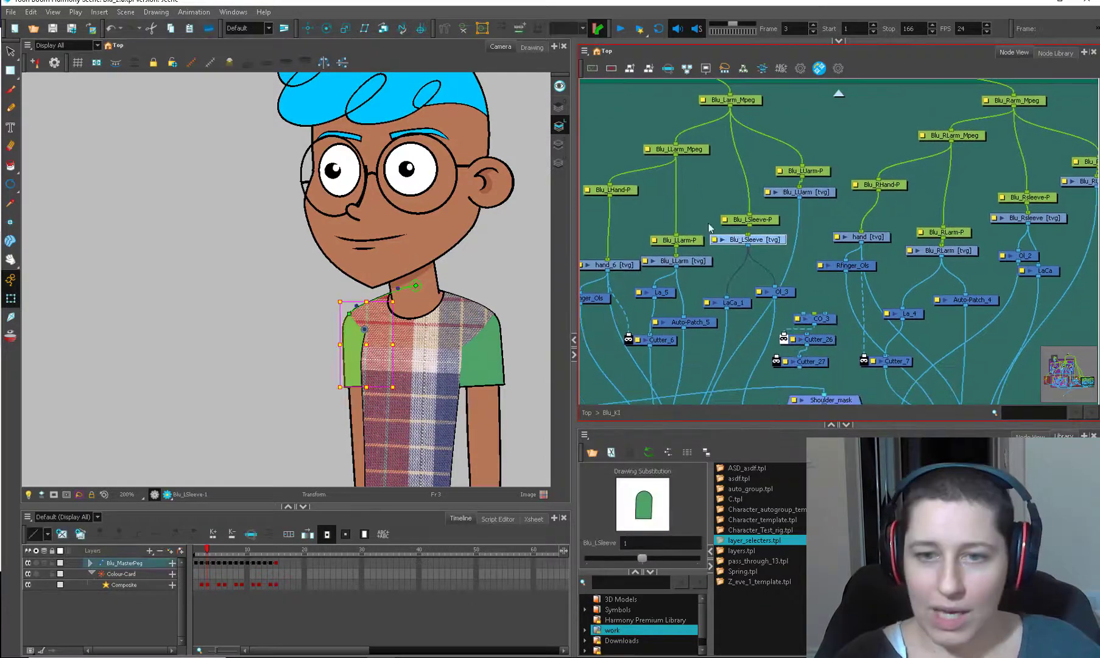
Step: Inspect the art layers of the Blu_LSleeve drawing in the Drawing view
click(532, 48)
click(558, 147)
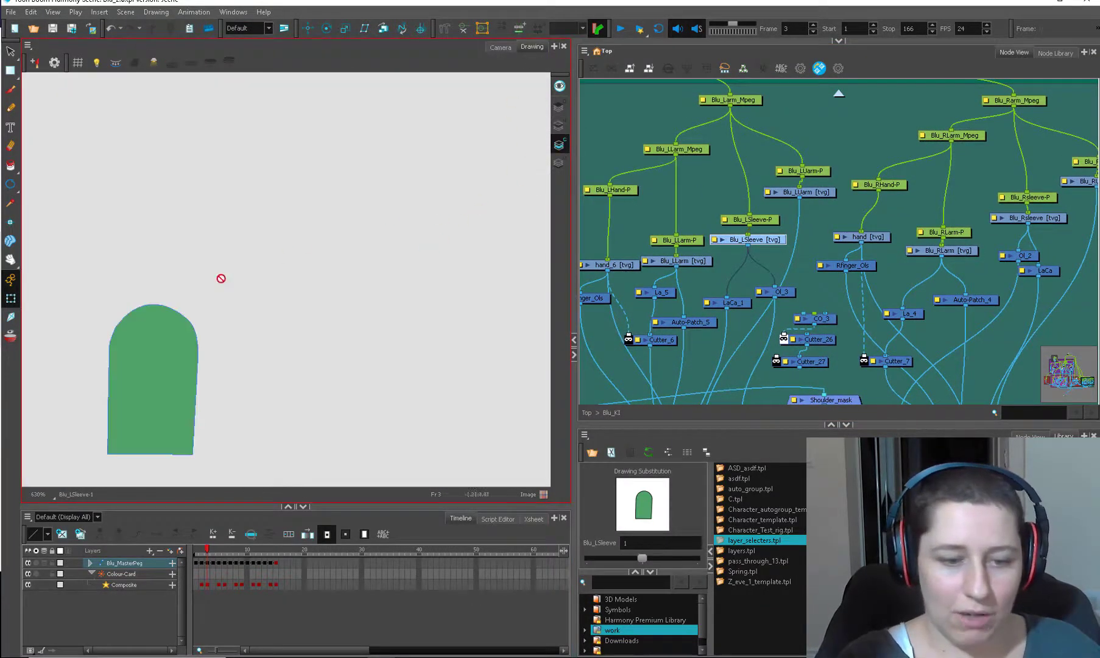
click(500, 47)
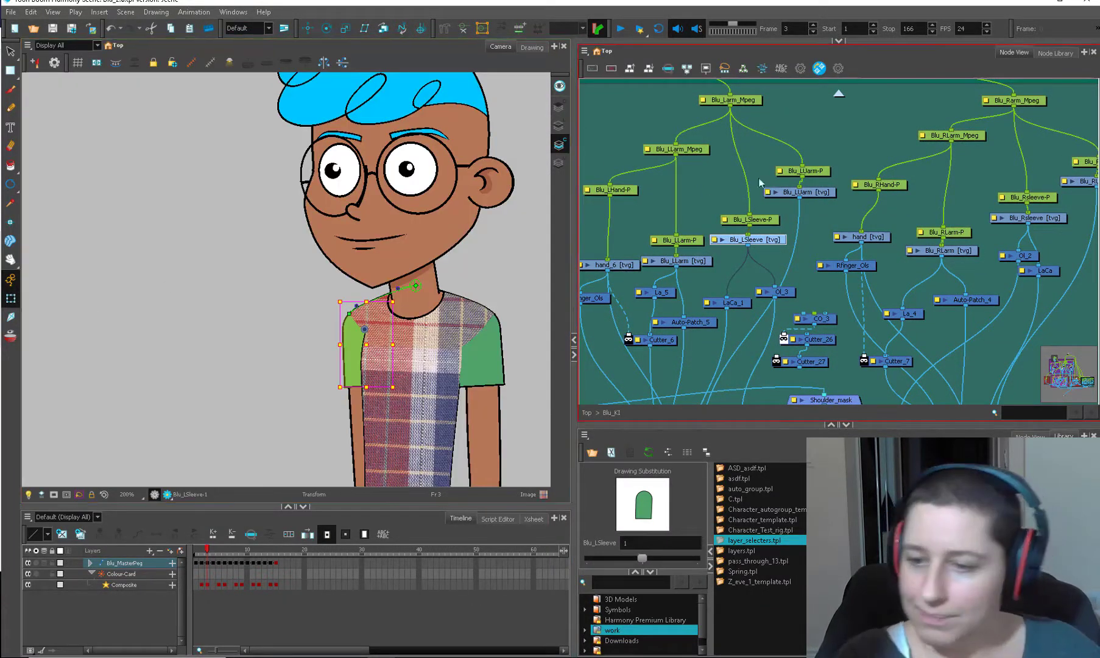
Step: Move Auto-Patch_5 aside to make room below the LaCa_1 node
click(742, 302)
scroll(741, 302, up, 3)
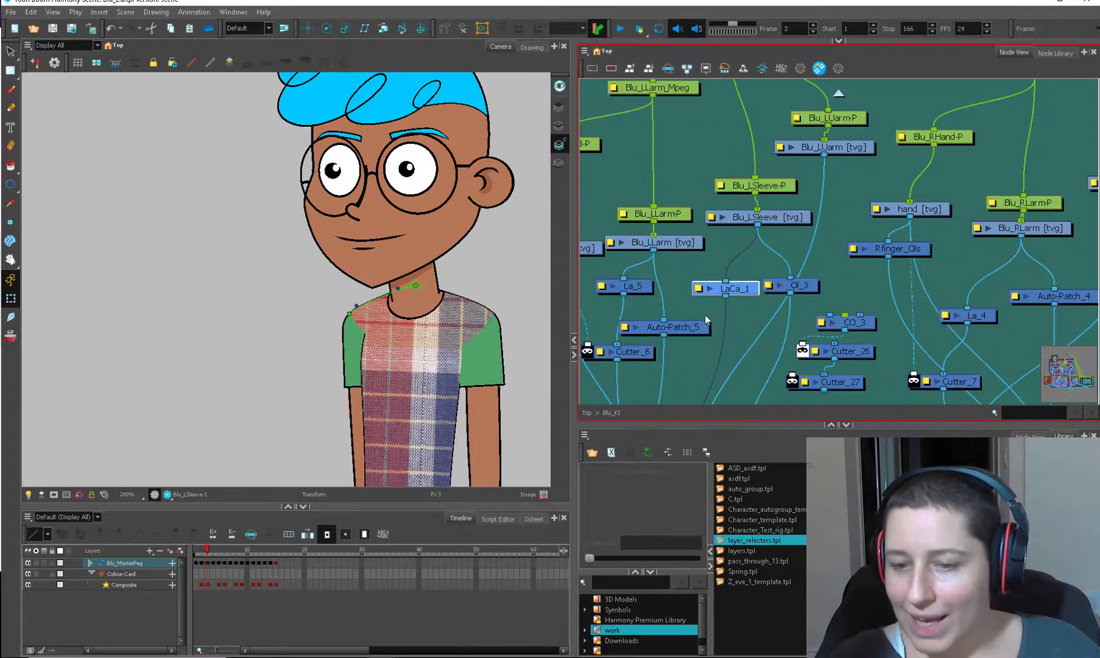
drag(703, 325, 666, 320)
click(704, 292)
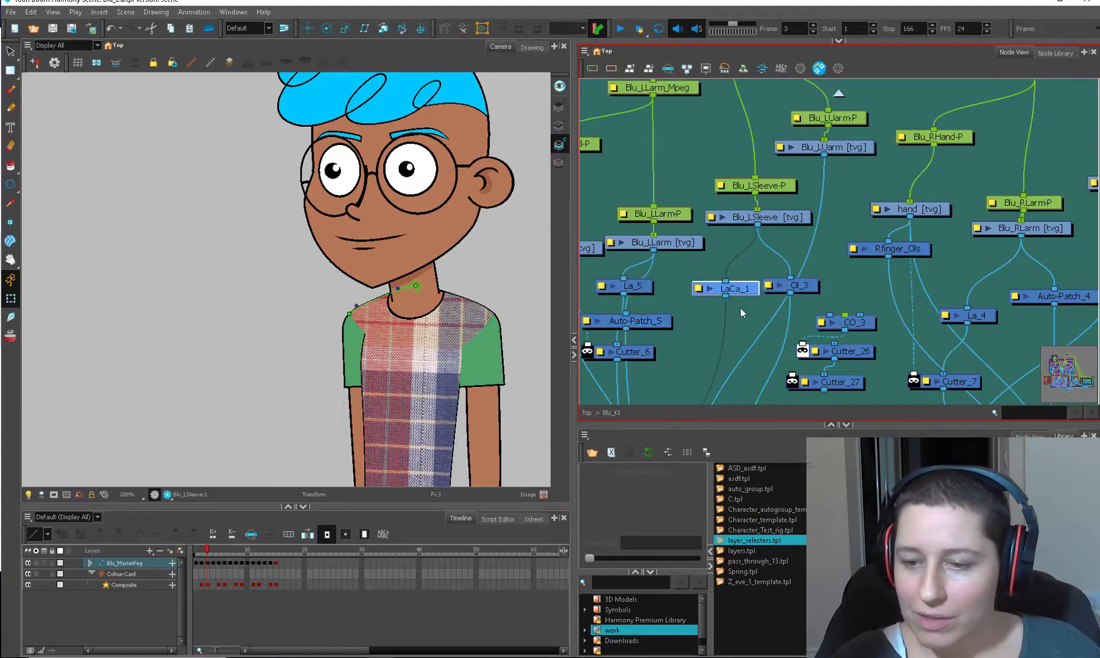
Step: Add the layer_selecters template below LaCa_1 and delete its surplus selectors, keeping only line art and colour art
mouse_move(734, 289)
mouse_down()
mouse_move(709, 280)
mouse_move(717, 284)
mouse_up()
click(635, 572)
drag(729, 473, 742, 302)
click(760, 348)
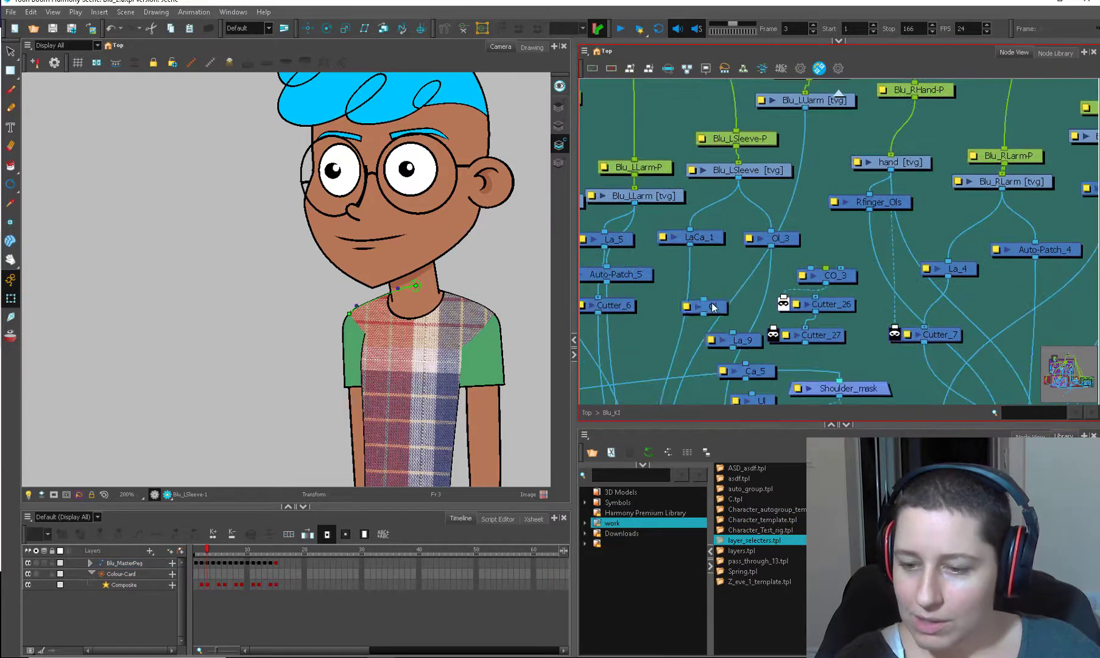
click(712, 309)
key(Delete)
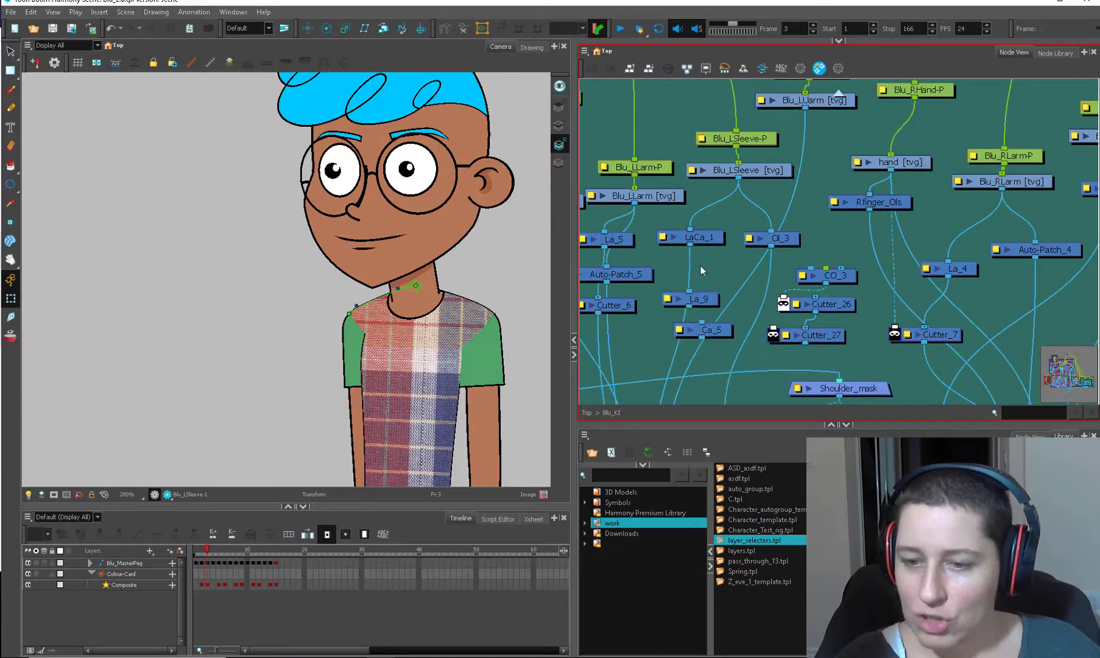
Step: Replace LaCa_1 with La_9 and Ca_5 under Blu_LSleeve, and place CO_3 and its cutters below them
drag(708, 296, 712, 138)
shift+click(714, 235)
drag(706, 196, 657, 346)
drag(724, 150, 696, 297)
drag(715, 184, 711, 266)
drag(709, 261, 679, 329)
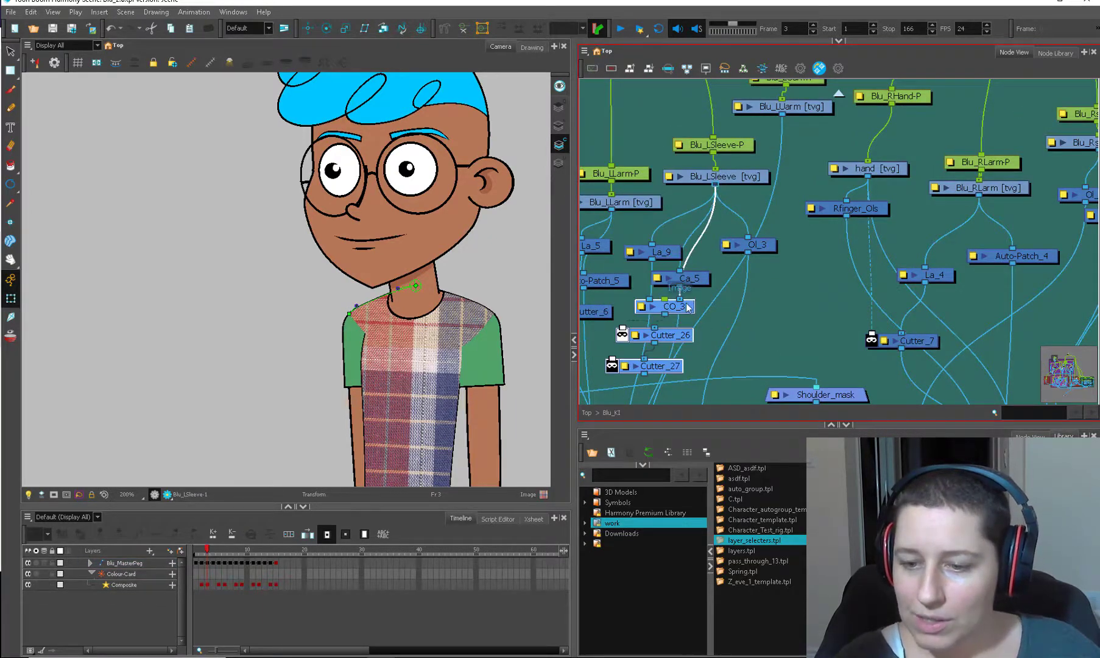
drag(693, 318, 693, 314)
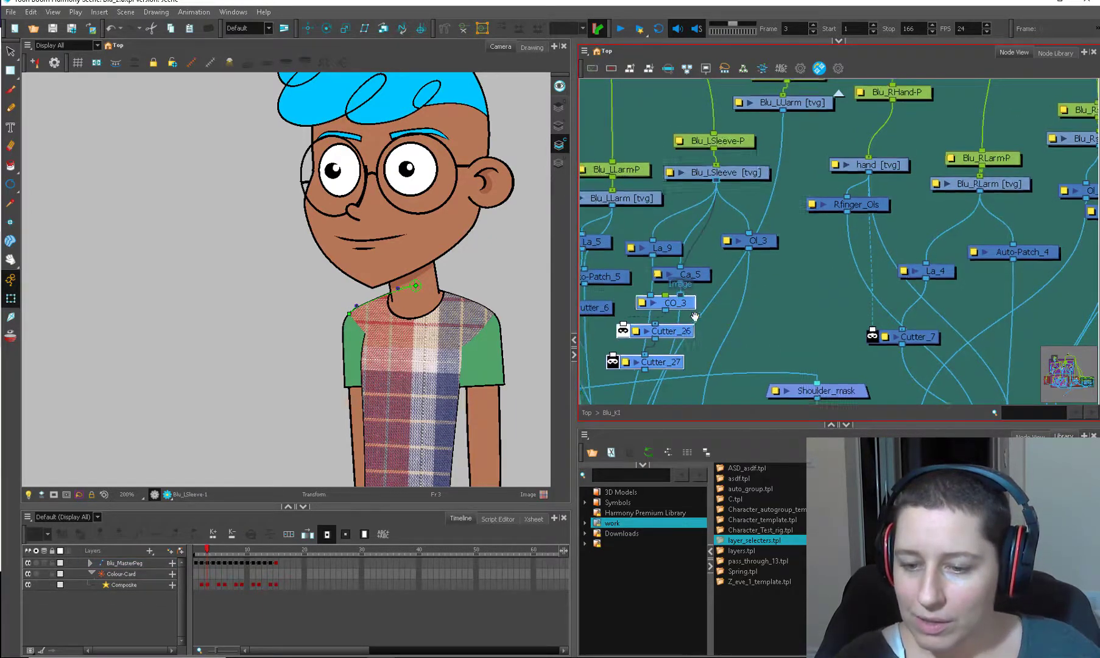
Step: Space out La_9 and Ca_5 above CO_3, and arrange Cutter_26 and Cutter_27 beneath it
click(700, 307)
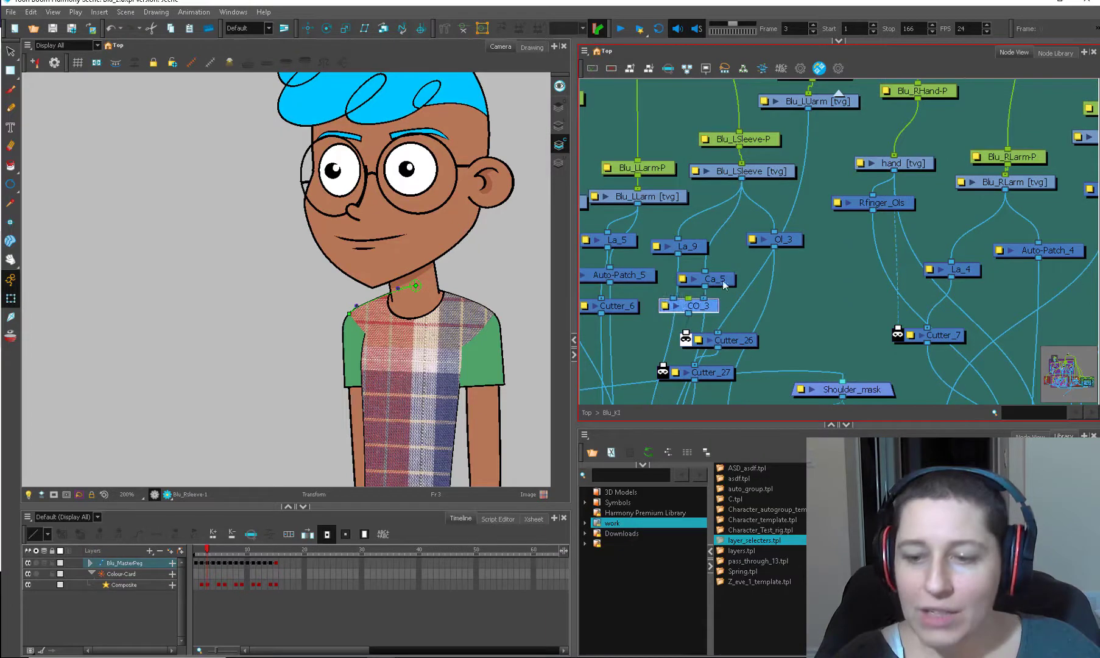
drag(723, 278, 734, 272)
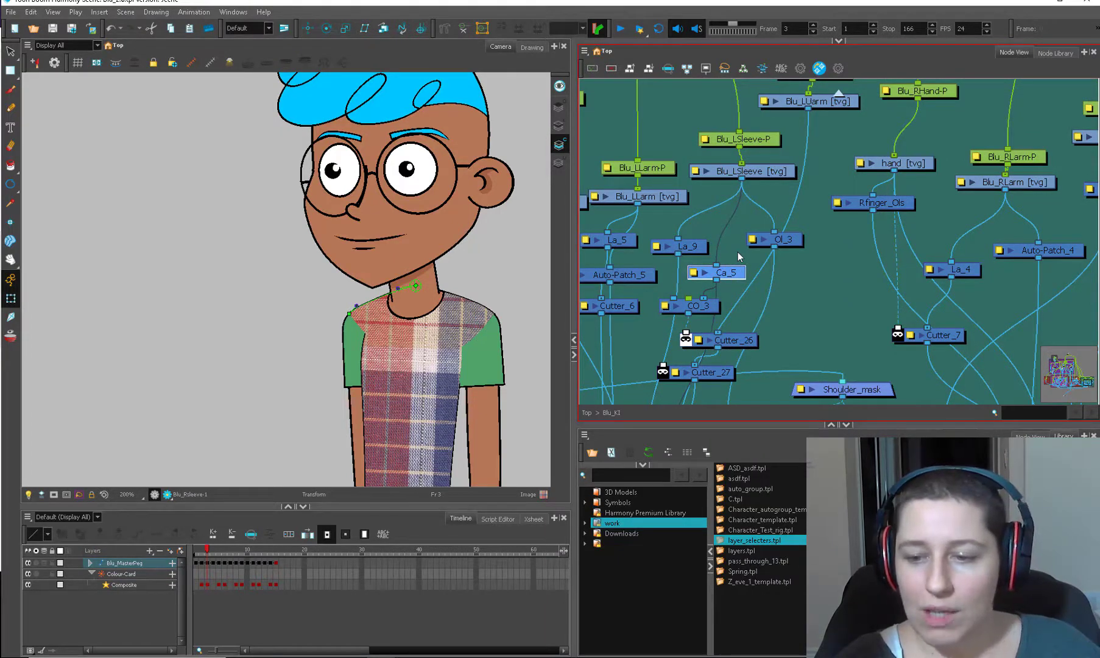
drag(714, 309, 714, 314)
drag(705, 218, 716, 258)
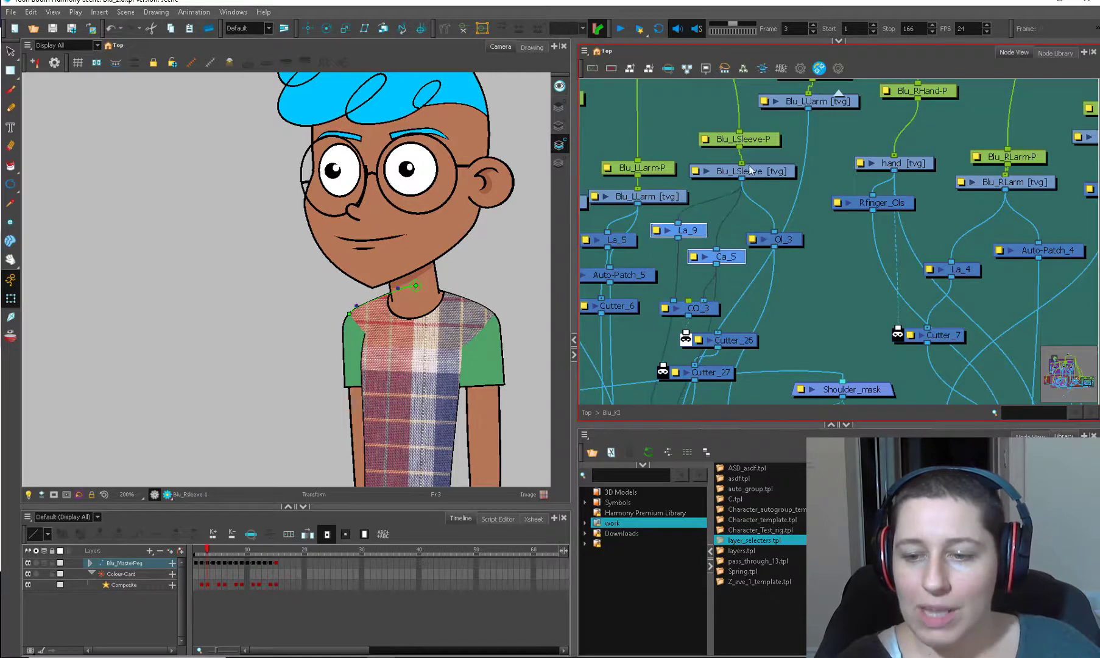
click(731, 296)
scroll(700, 335, down, 3)
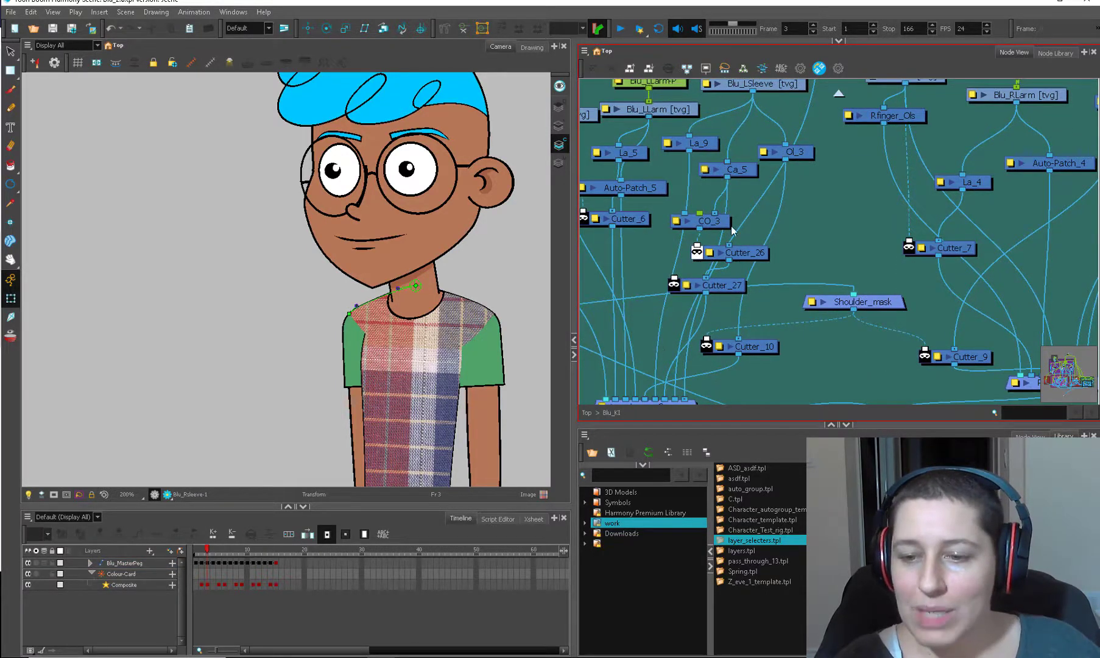
drag(739, 208, 694, 334)
drag(713, 324, 698, 316)
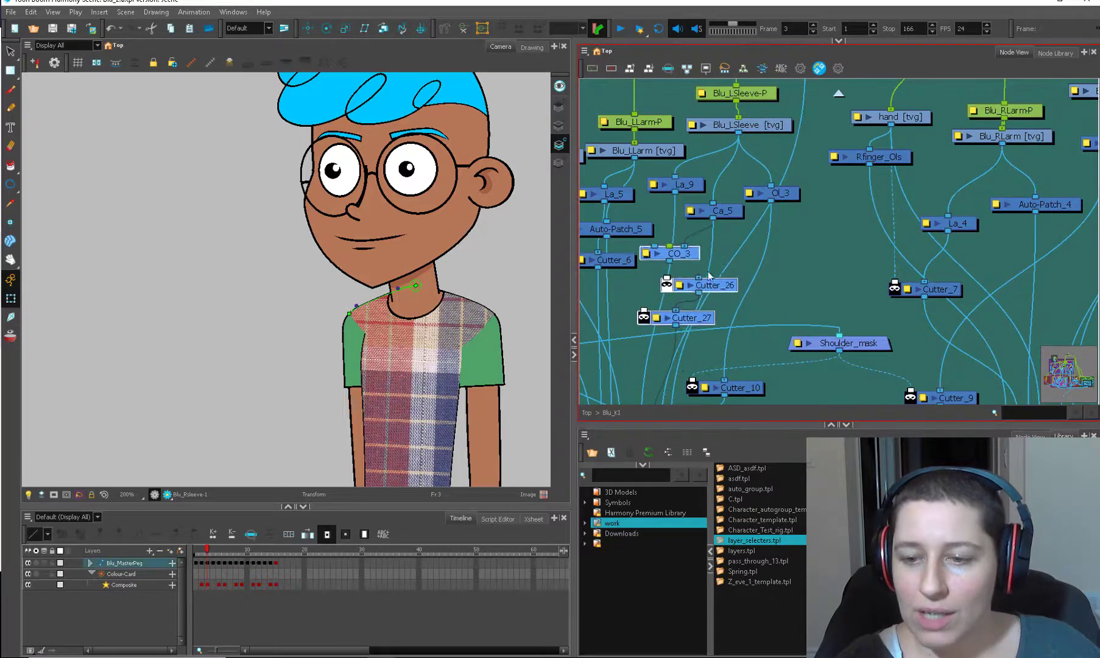
Step: Route Ca_5 only into CO_3 and connect the texture drawing to Cutter_26's image input
click(709, 271)
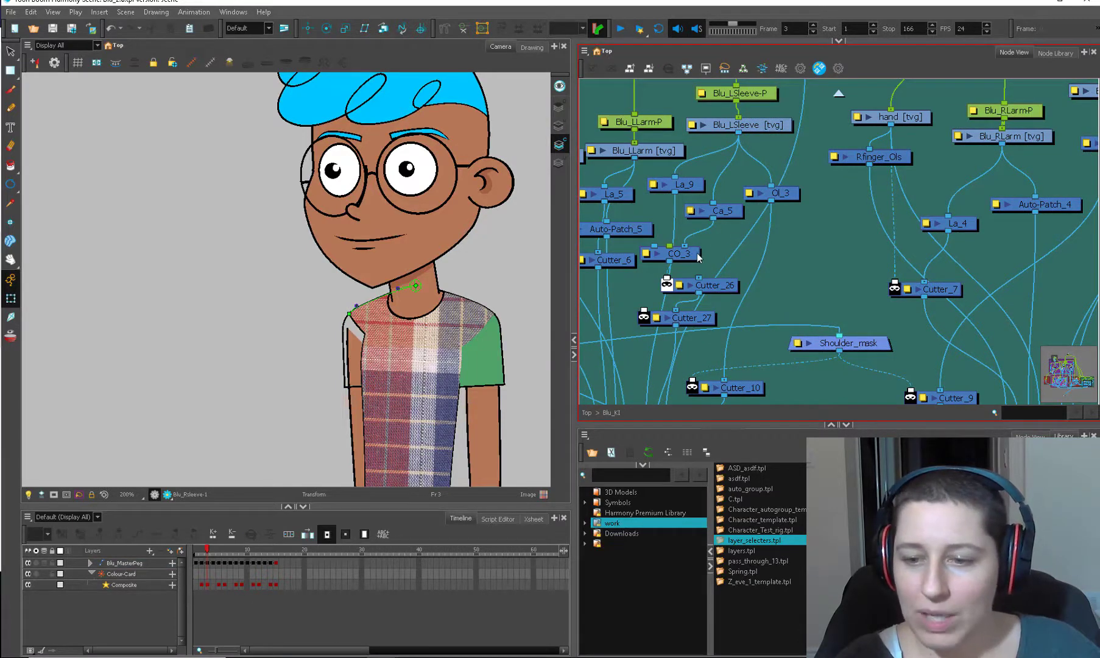
click(697, 256)
scroll(631, 215, down, 3)
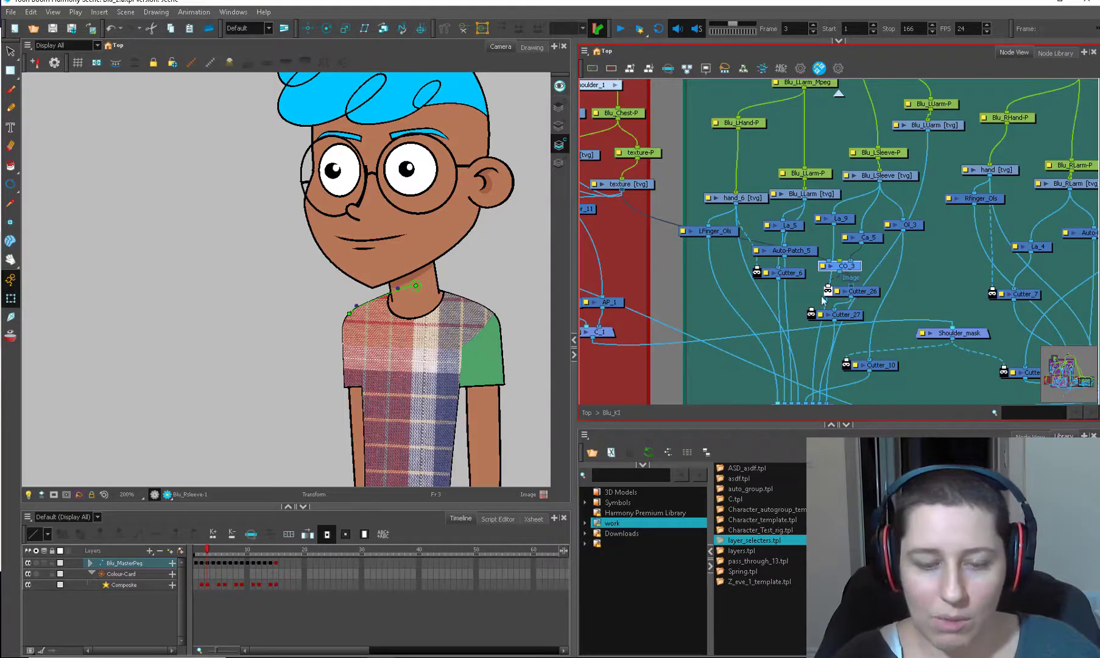
Step: Take Ca_5 out of the left sleeve chain and connect Blu_LSleeve directly to CO_3
scroll(344, 360, up, 3)
drag(902, 272, 729, 247)
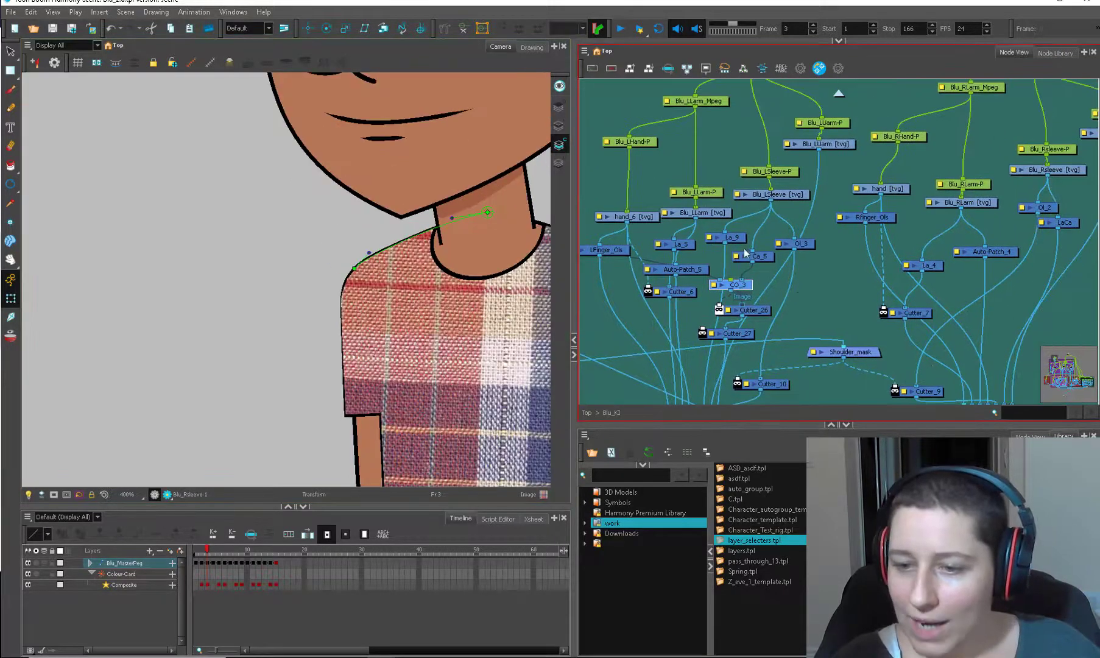
drag(744, 336, 759, 314)
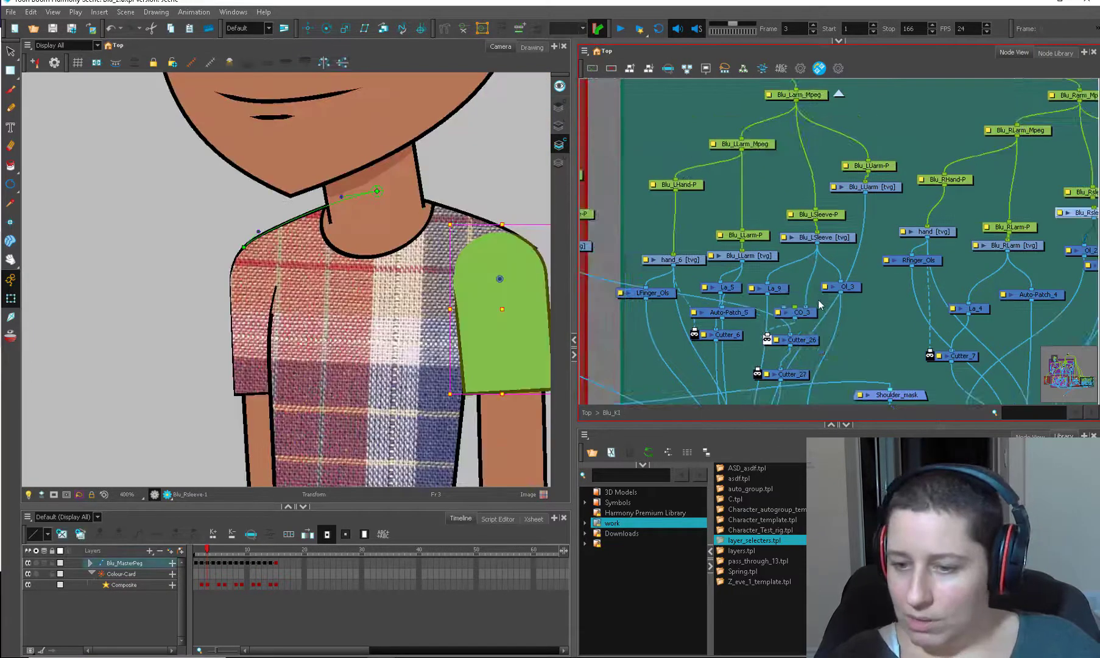
Step: Copy CO_3 and Cutter_26 across to the free space beside the Blu_Rsleeve nodes
drag(817, 300, 716, 358)
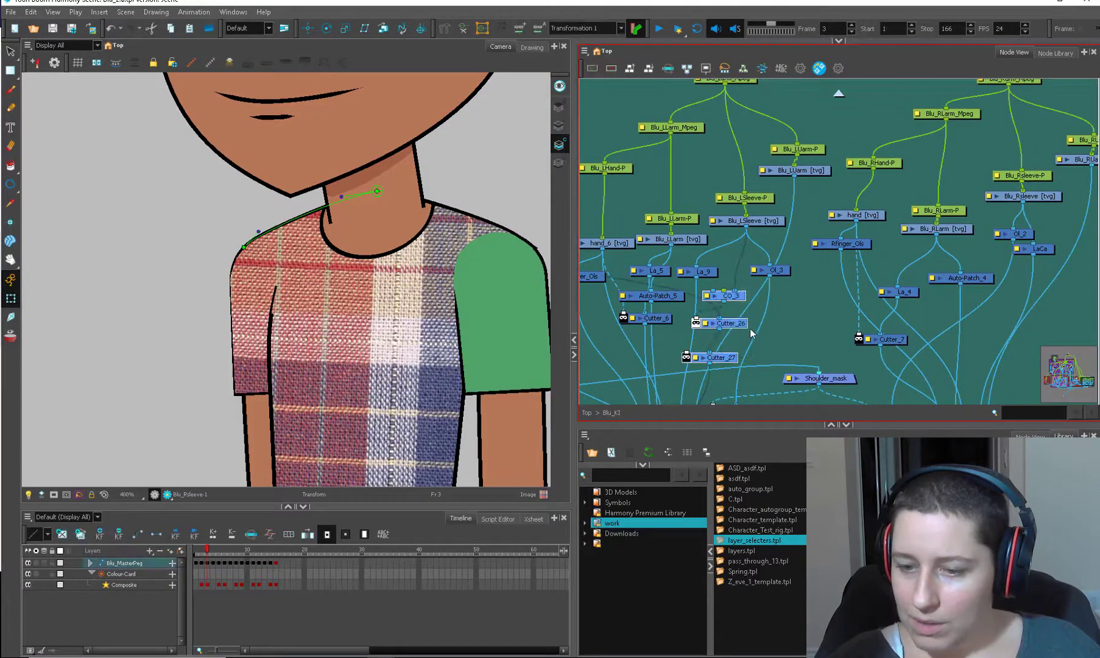
click(747, 335)
drag(751, 289, 718, 327)
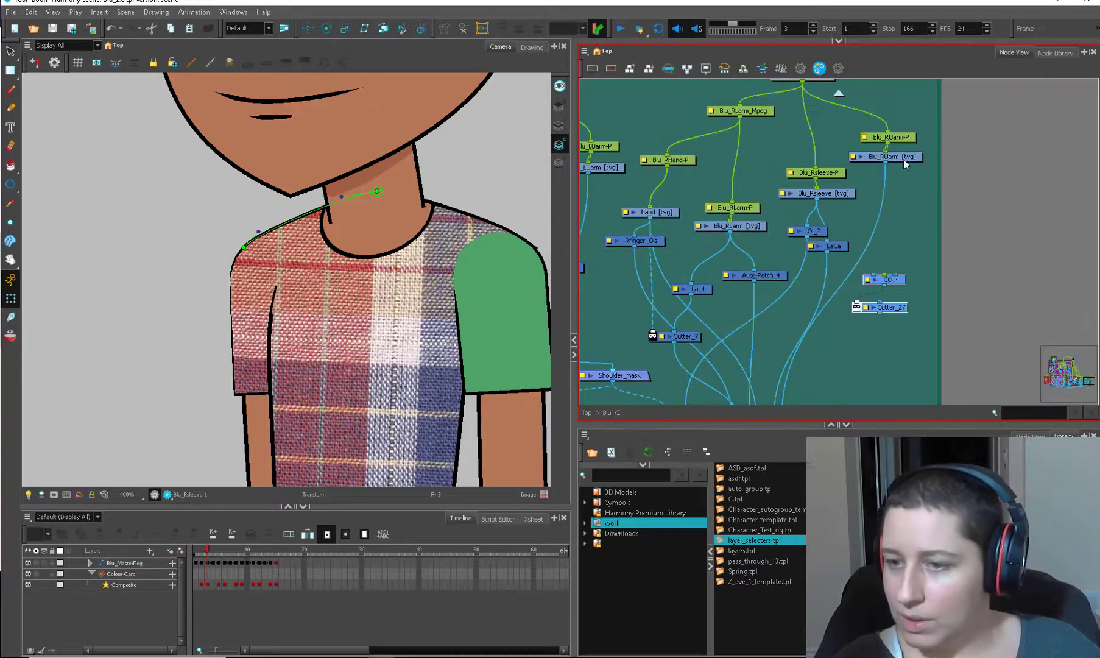
Step: Replace LaCa under Blu_Rsleeve with separate line art and colour art selectors, placed beside CO_4
click(901, 162)
drag(838, 246, 845, 246)
drag(835, 301, 836, 299)
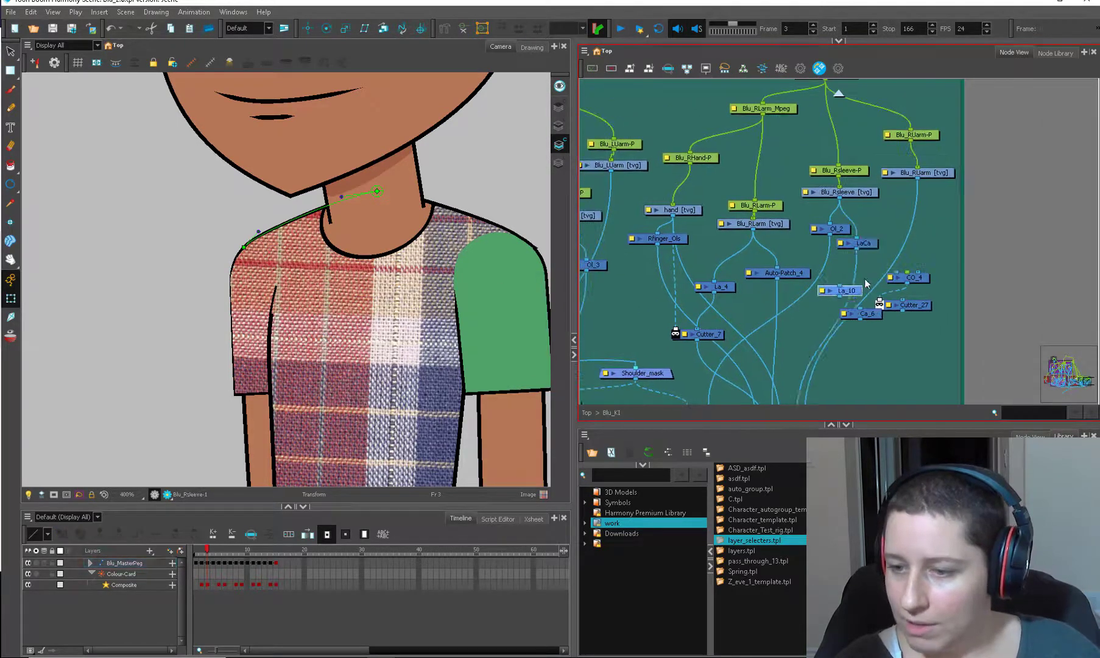
drag(846, 290, 806, 372)
drag(902, 263, 793, 374)
drag(876, 312, 827, 371)
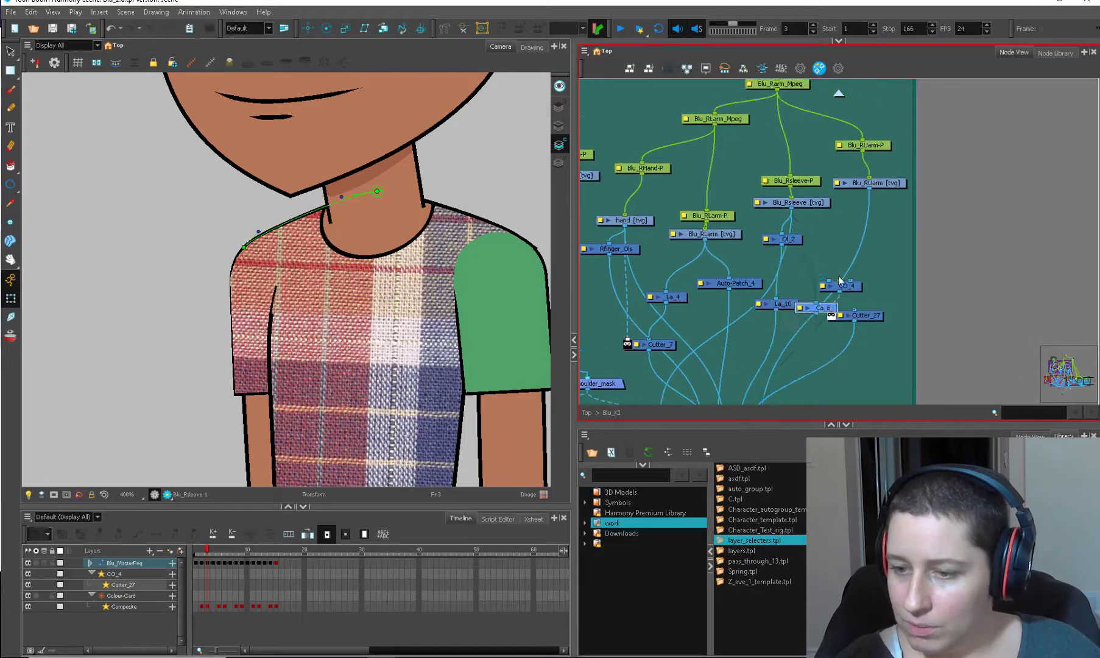
Step: Place Ca_6 above CO_4 and Cutter_27 below it, and connect the texture drawing to Cutter_27
drag(820, 307, 846, 271)
drag(863, 315, 808, 297)
scroll(803, 297, down, 2)
drag(1014, 294, 1018, 317)
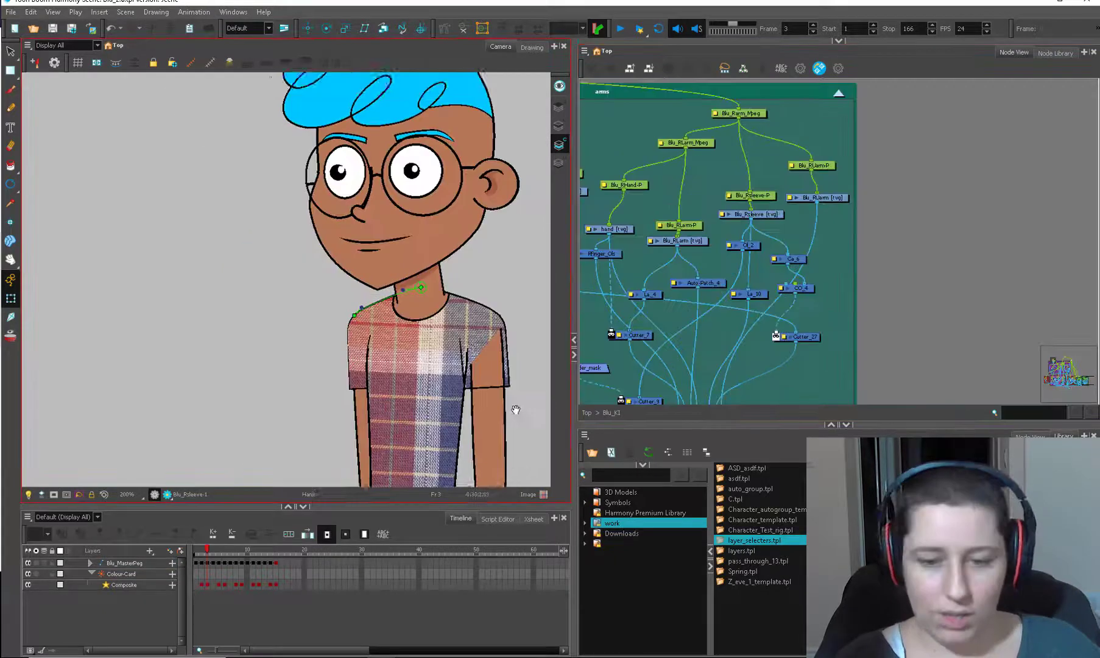
Step: Examine how the Blu_RUarm drawing overlaps the sleeve and shoulder of the textured shirt
drag(513, 407, 481, 307)
scroll(238, 311, down, 1)
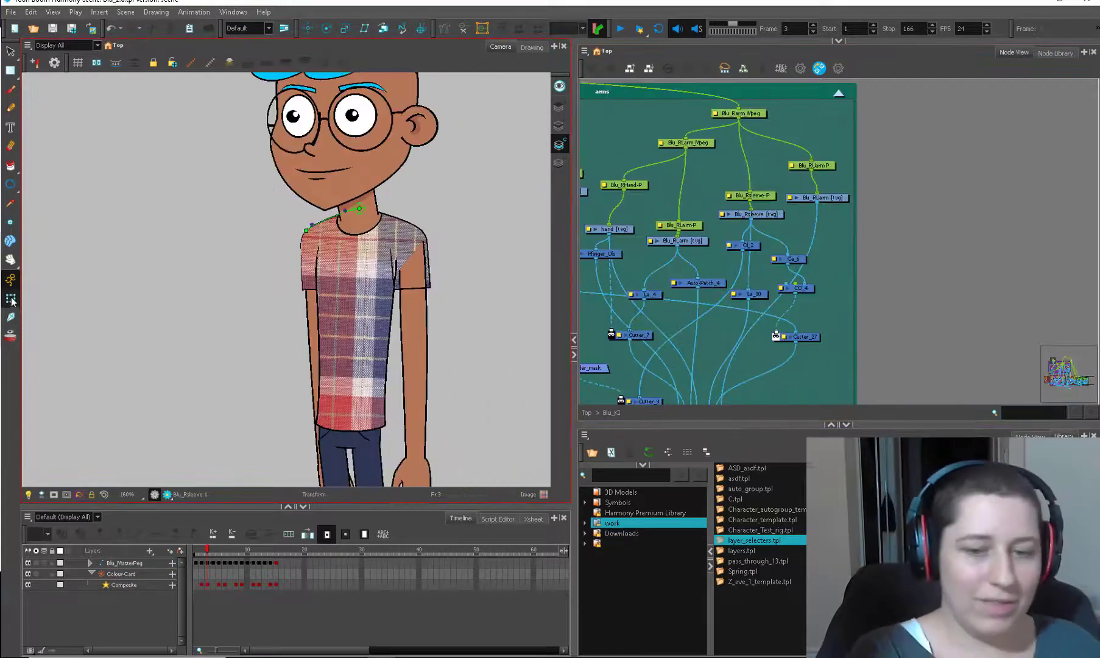
click(447, 334)
scroll(447, 334, up, 1)
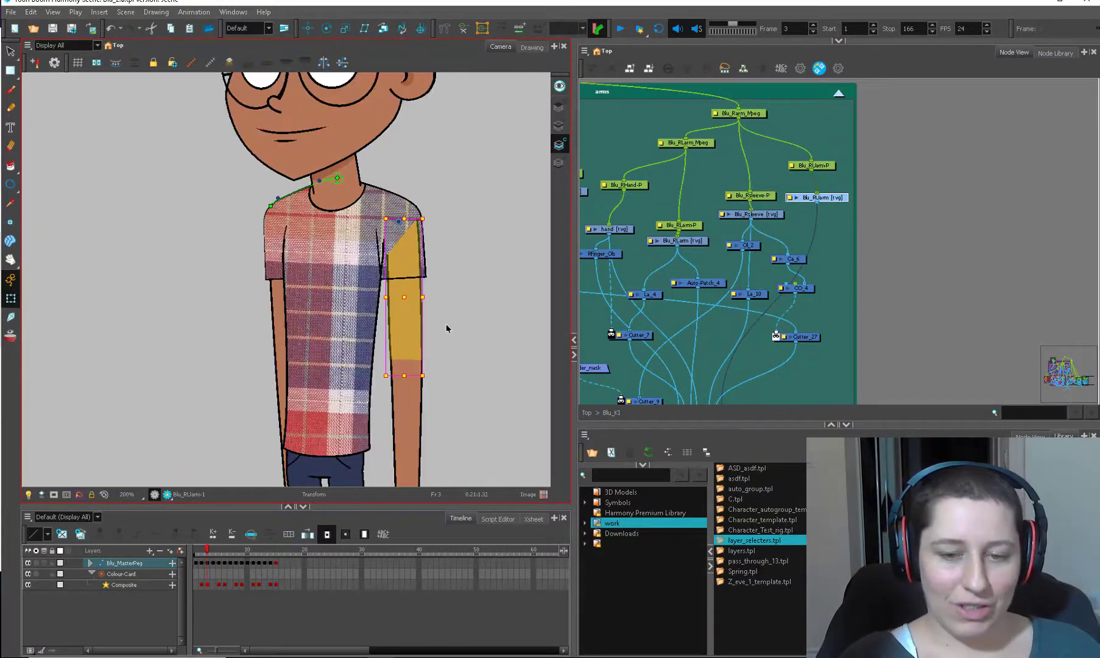
Step: Examine the overlap at the right shoulder and how far the texture-P peg's plaid drawing extends over the shirt and sleeves
scroll(445, 330, up, 3)
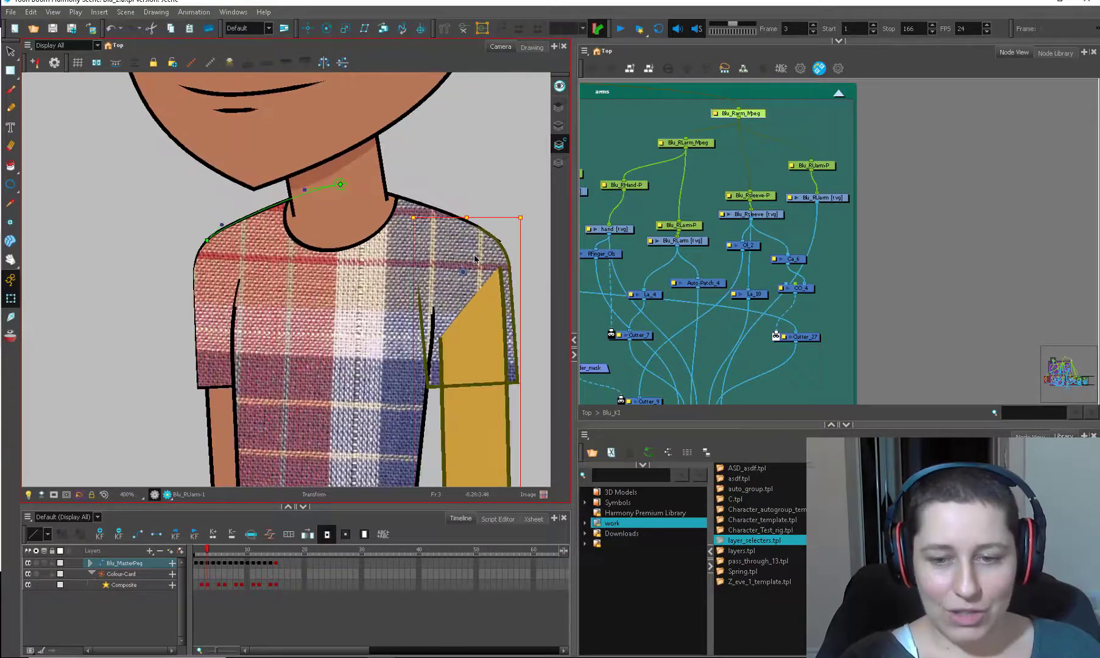
scroll(520, 236, down, 1)
scroll(660, 216, down, 1)
drag(676, 221, 1011, 250)
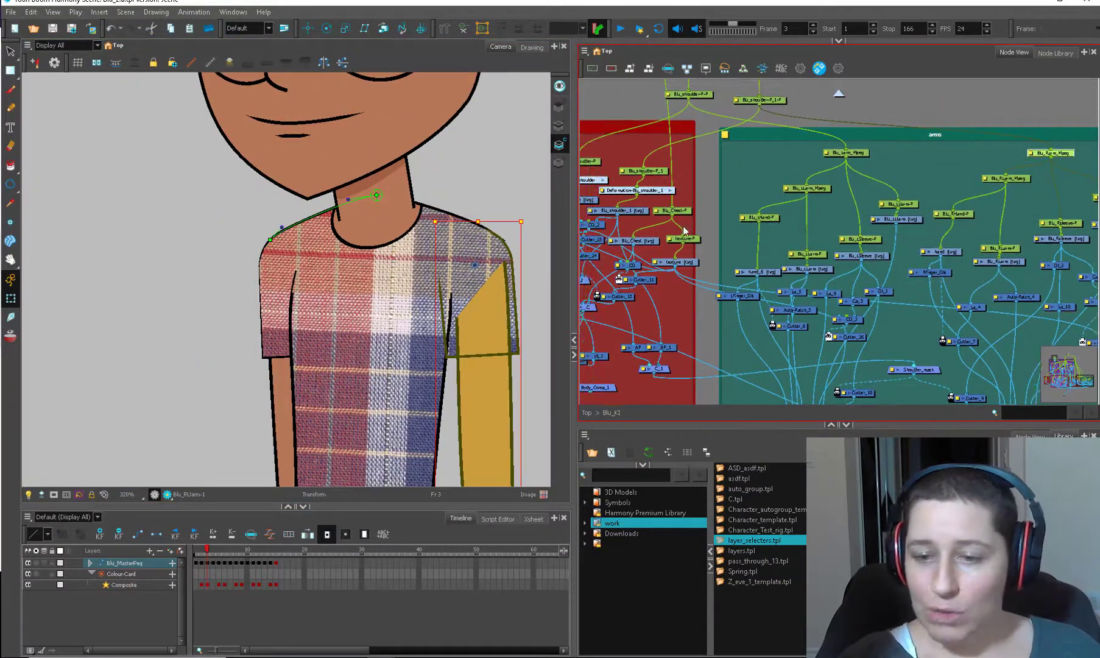
click(692, 240)
scroll(682, 237, down, 1)
scroll(480, 322, down, 2)
drag(480, 321, 444, 266)
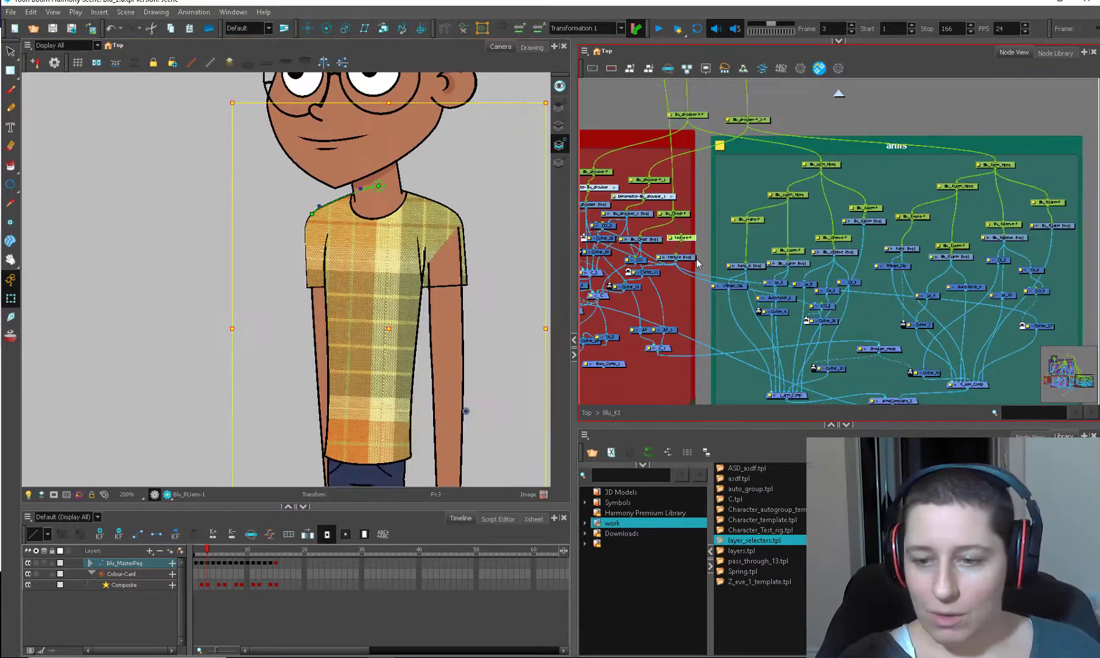
drag(685, 259, 695, 261)
Step: Try rotating the whole Blu_Larm arm at the shoulder to test its textured sleeve, and undo the change
key(b)
click(323, 331)
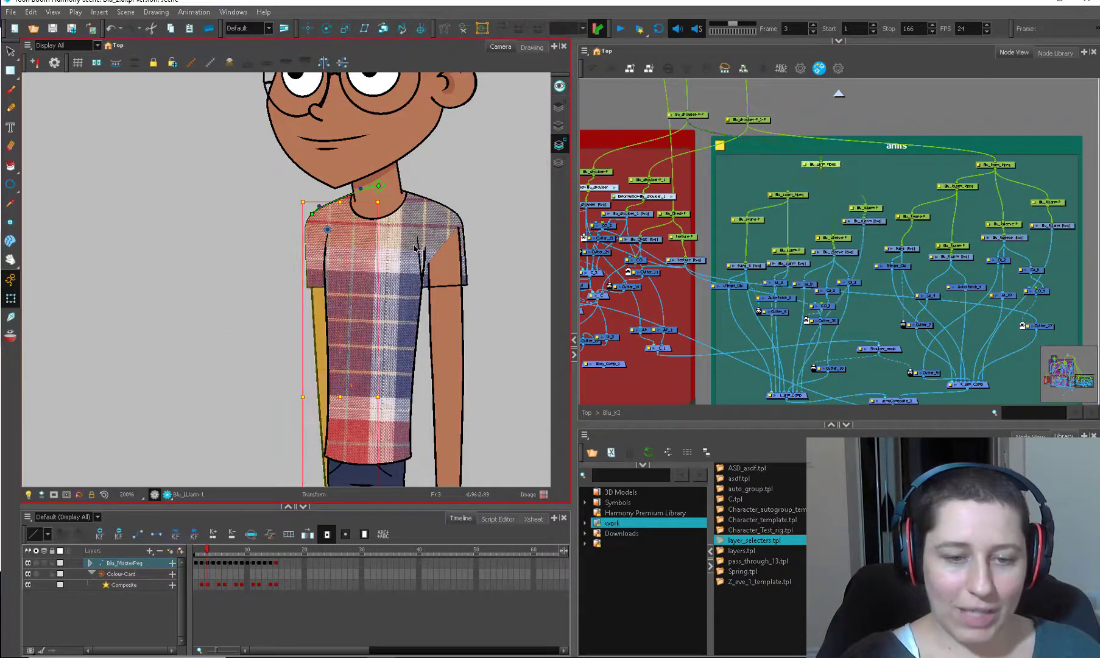
drag(465, 198, 478, 242)
scroll(468, 244, up, 2)
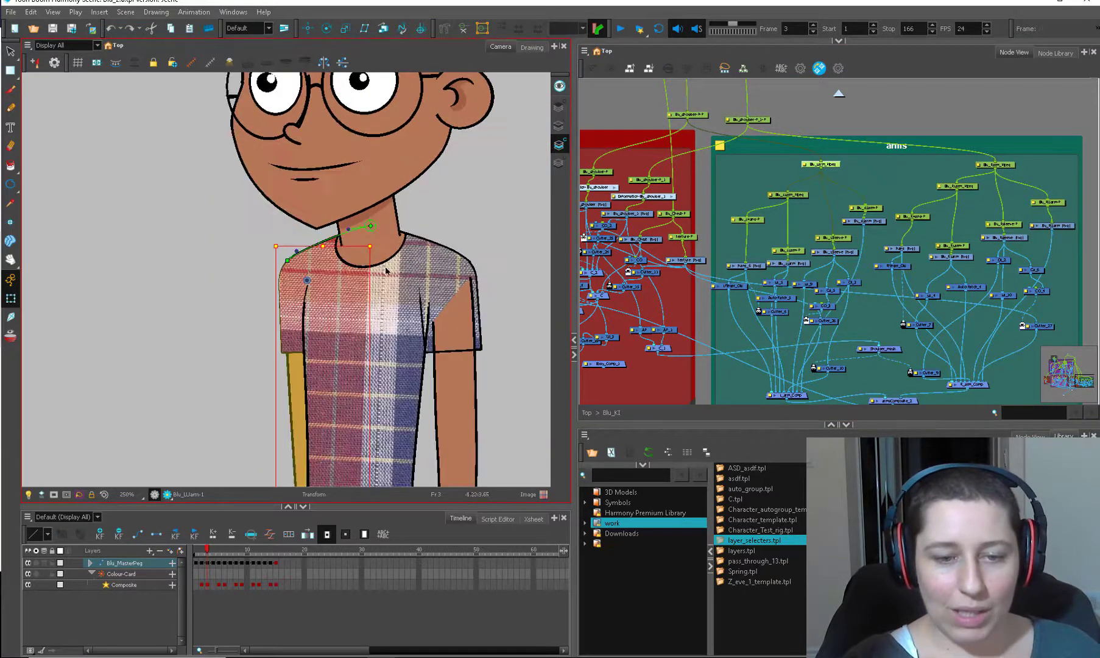
drag(372, 247, 394, 340)
key(ctrl+z)
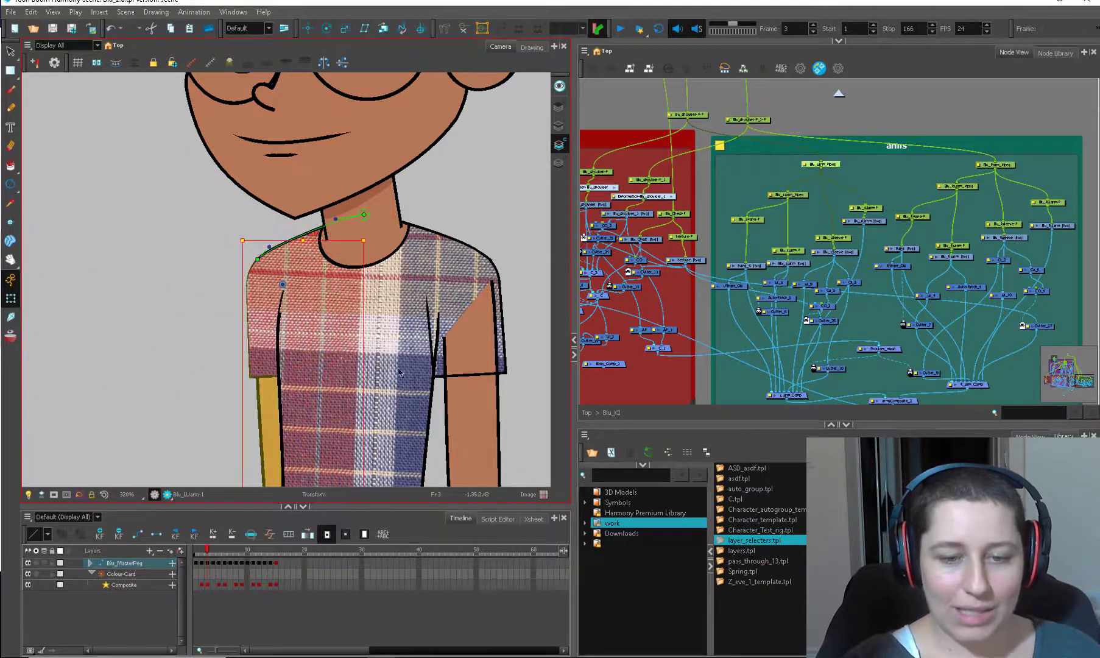
Step: Try bending the character's upper body sideways to test how the plaid follows the chest, shoulders and sleeves
click(393, 370)
key(b)
scroll(341, 274, down, 1)
drag(330, 251, 187, 402)
drag(235, 315, 338, 206)
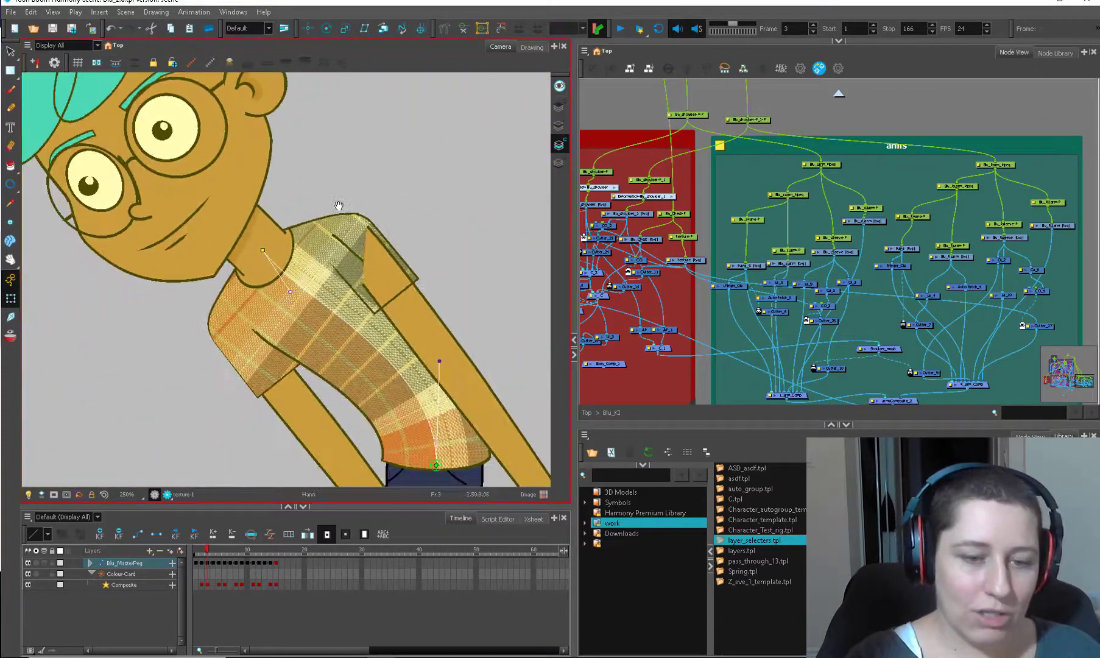
drag(294, 296, 274, 311)
click(401, 448)
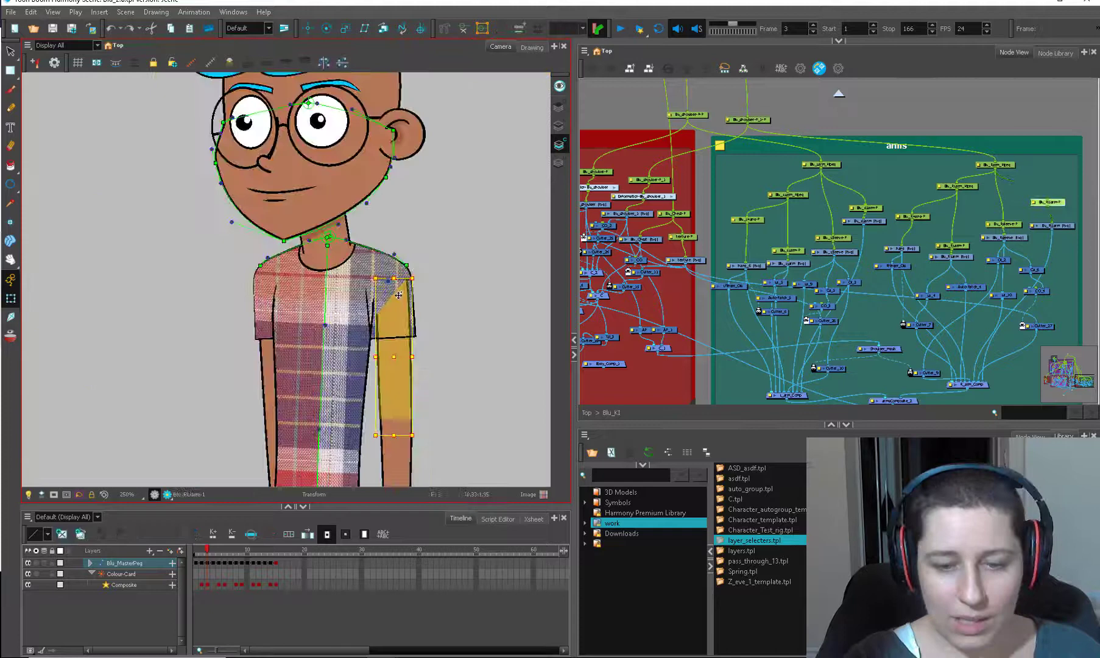
key(b)
key(b)
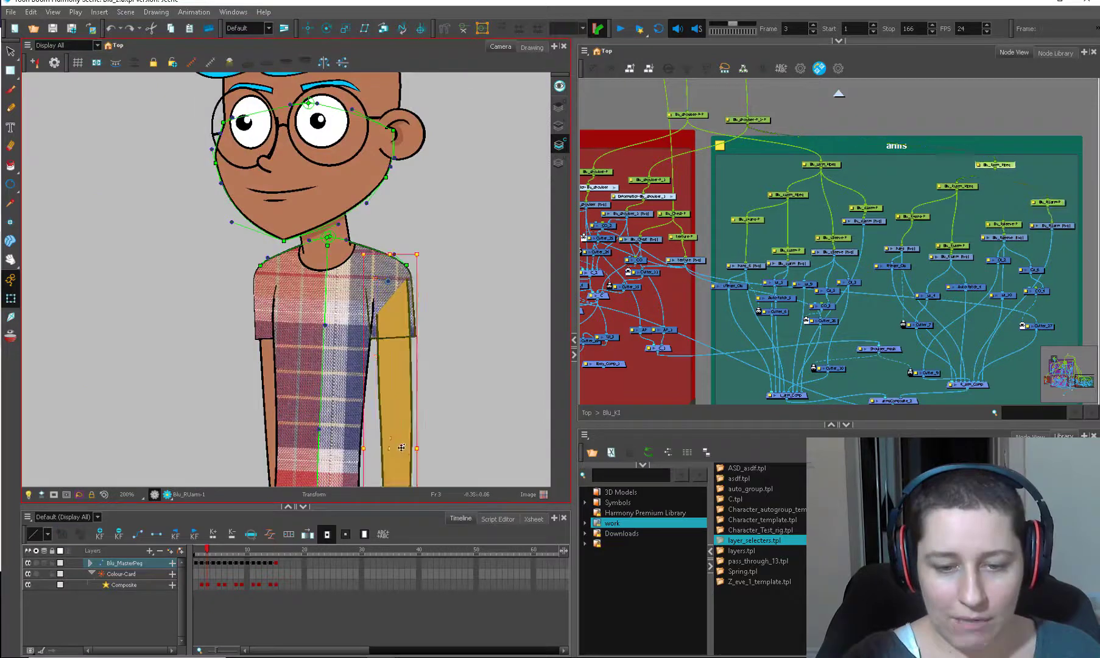
scroll(399, 327, up, 1)
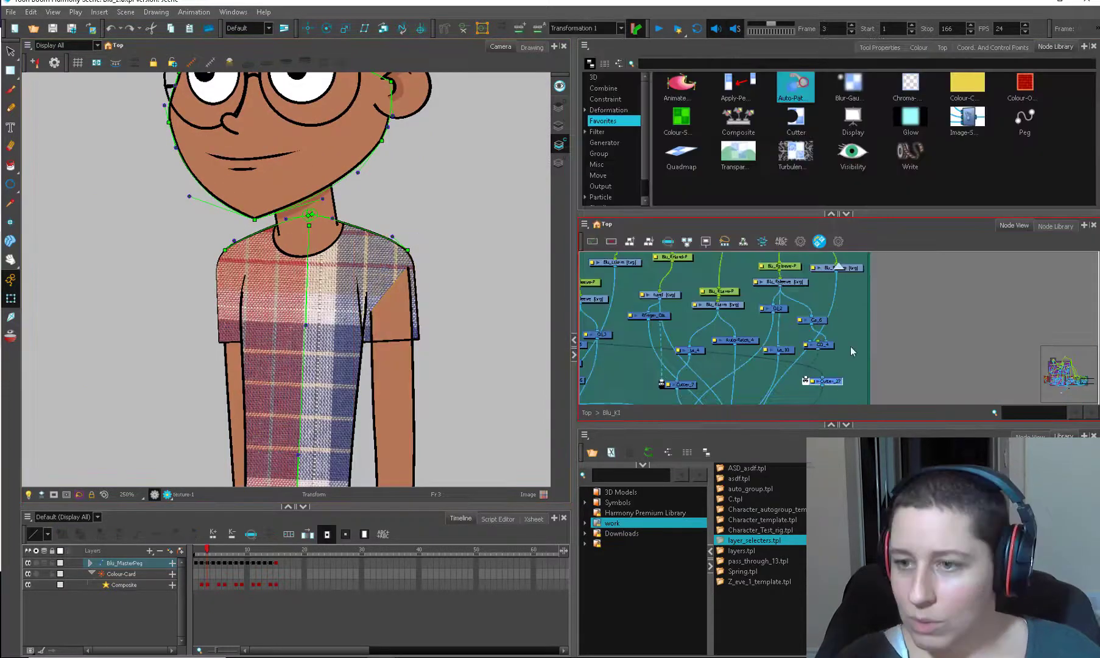
Step: Insert an Apply-Peg-Transformation node between the texture drawing and Cutter_27, and attach a new peg to it
drag(742, 100, 810, 392)
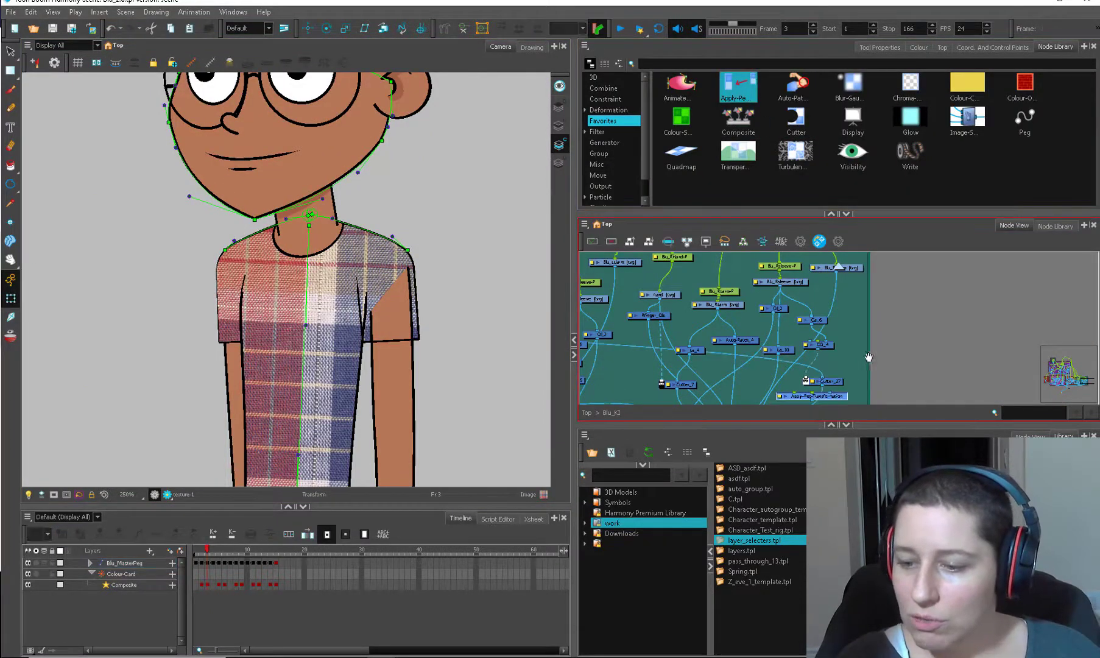
scroll(810, 390, down, 1)
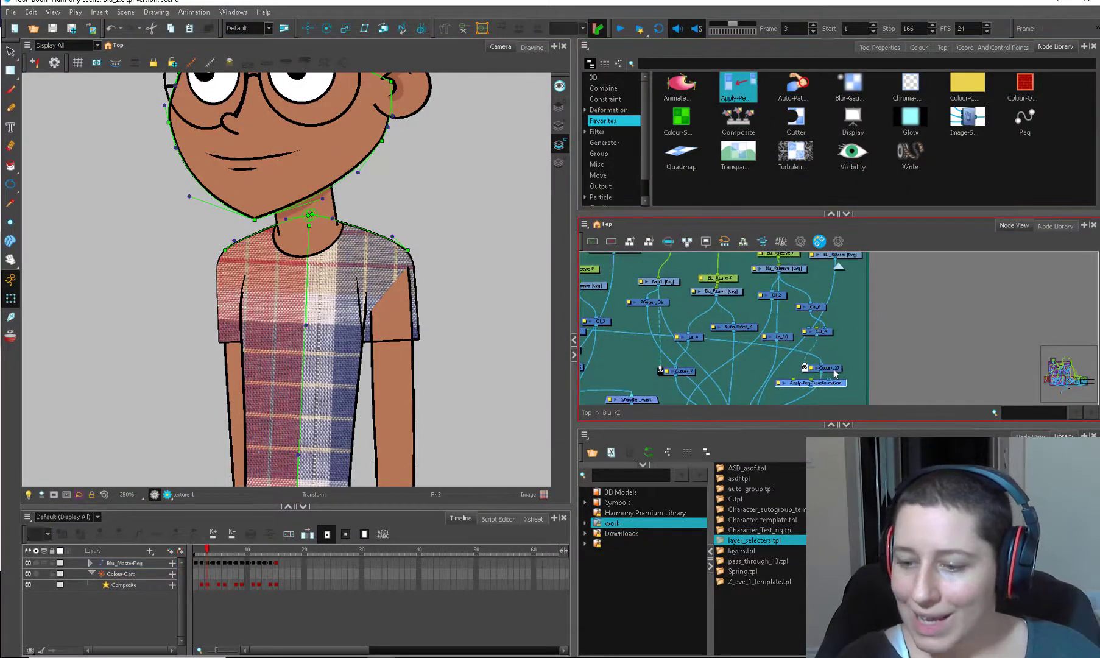
click(390, 278)
scroll(841, 374, up, 1)
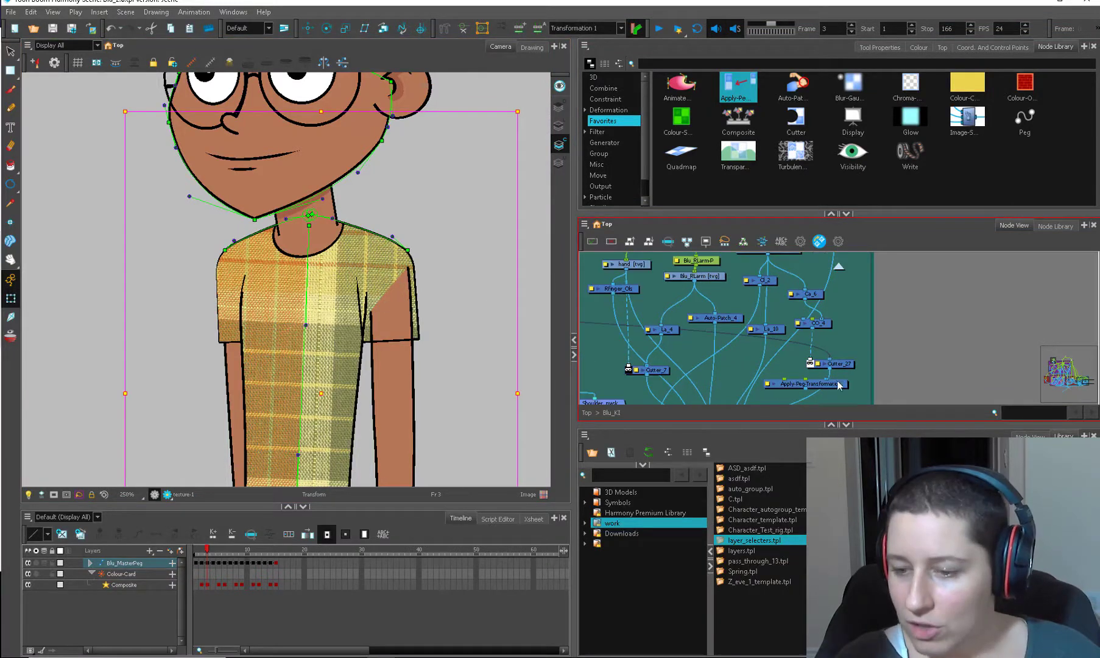
drag(836, 382, 913, 348)
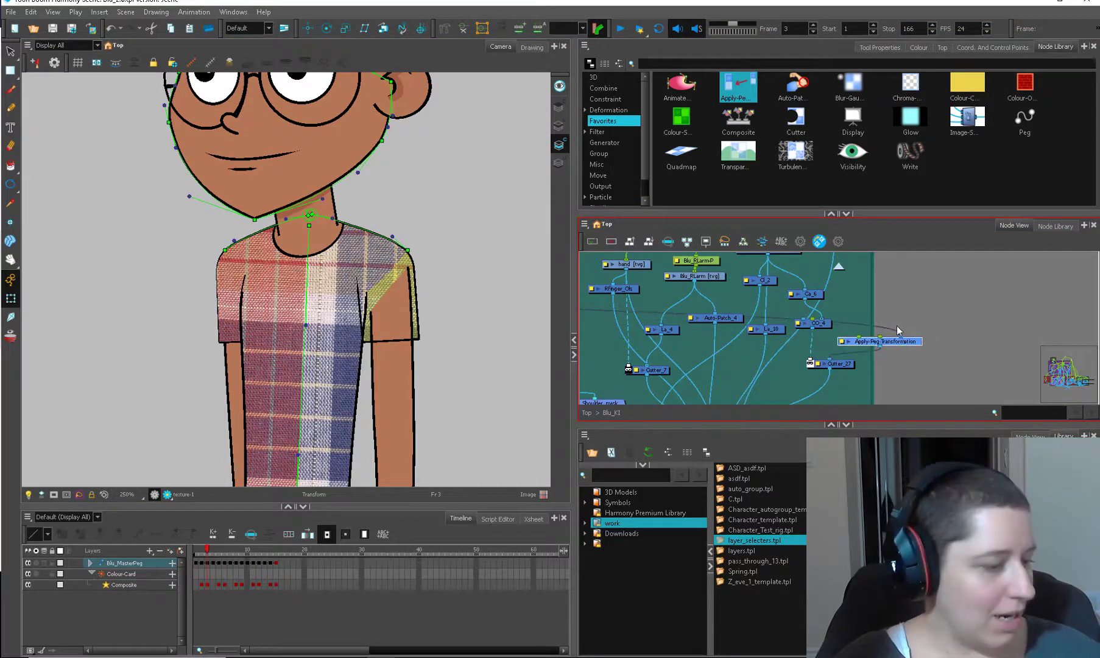
key(ctrl+p)
Step: Nudge the new Peg above Apply-Peg-Transformation forward to a z position of 0.0002 F
click(418, 331)
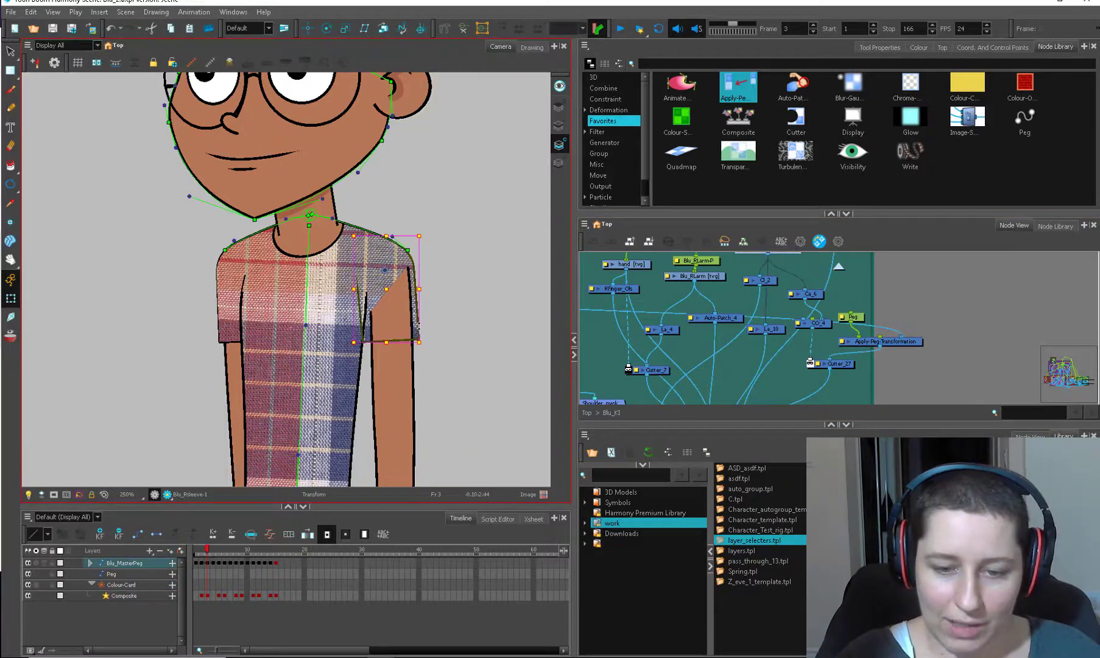
click(994, 48)
click(906, 304)
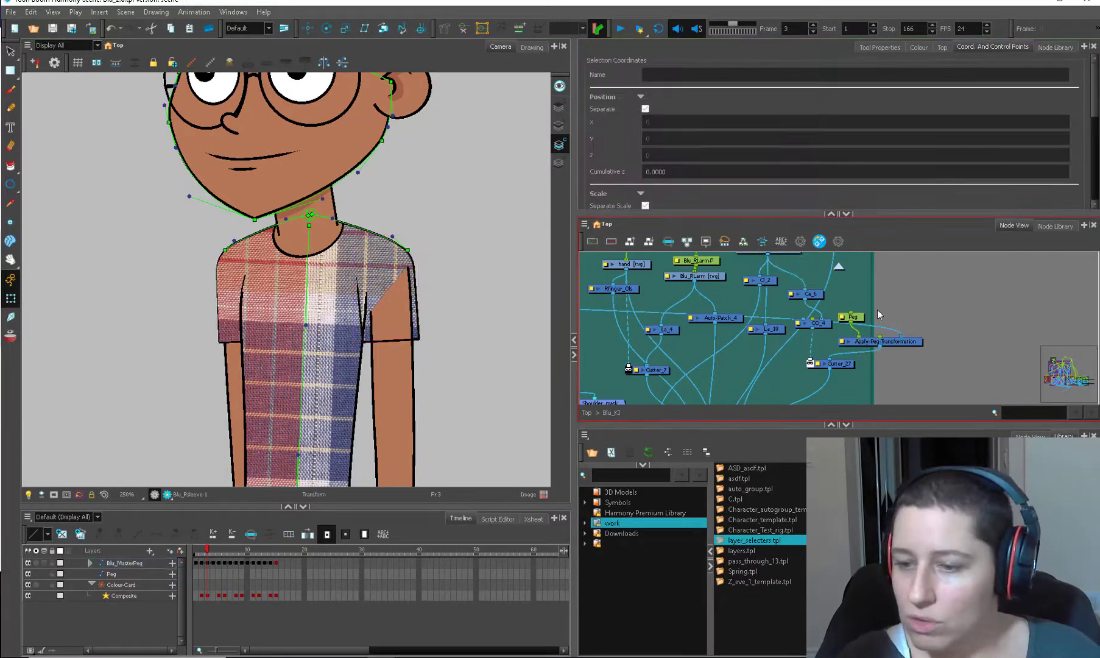
click(854, 317)
click(419, 335)
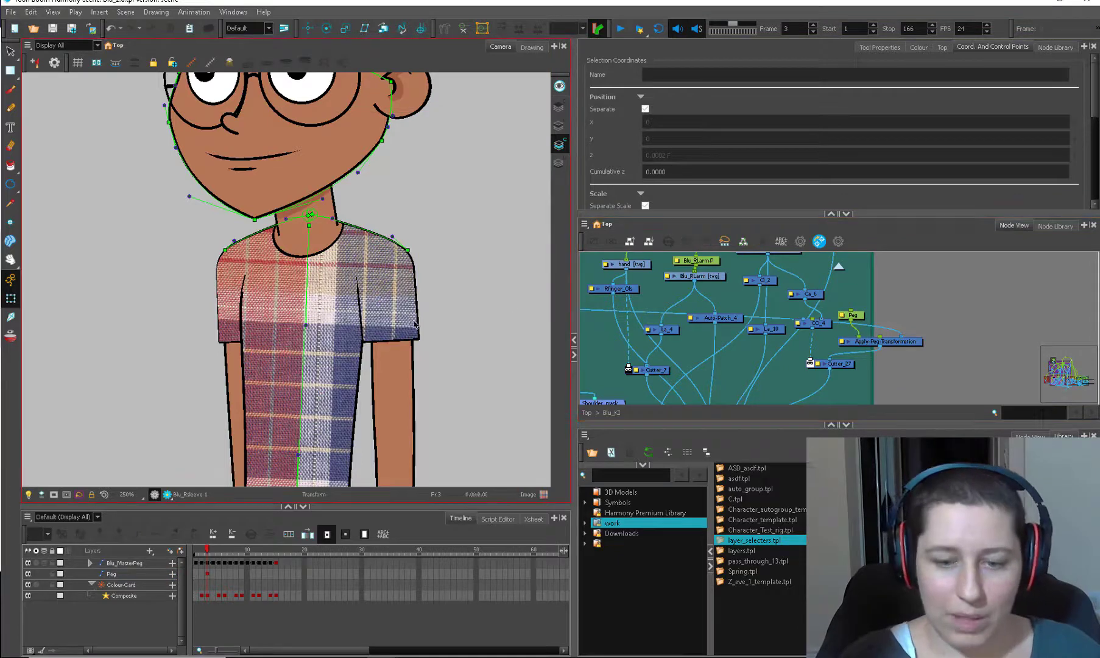
Step: Swing the whole Blu_Rarm_Mpeg arm up to horizontal across the chest to test its textured sleeve
key(b)
scroll(422, 340, down, 2)
drag(460, 429, 431, 304)
drag(418, 443, 332, 179)
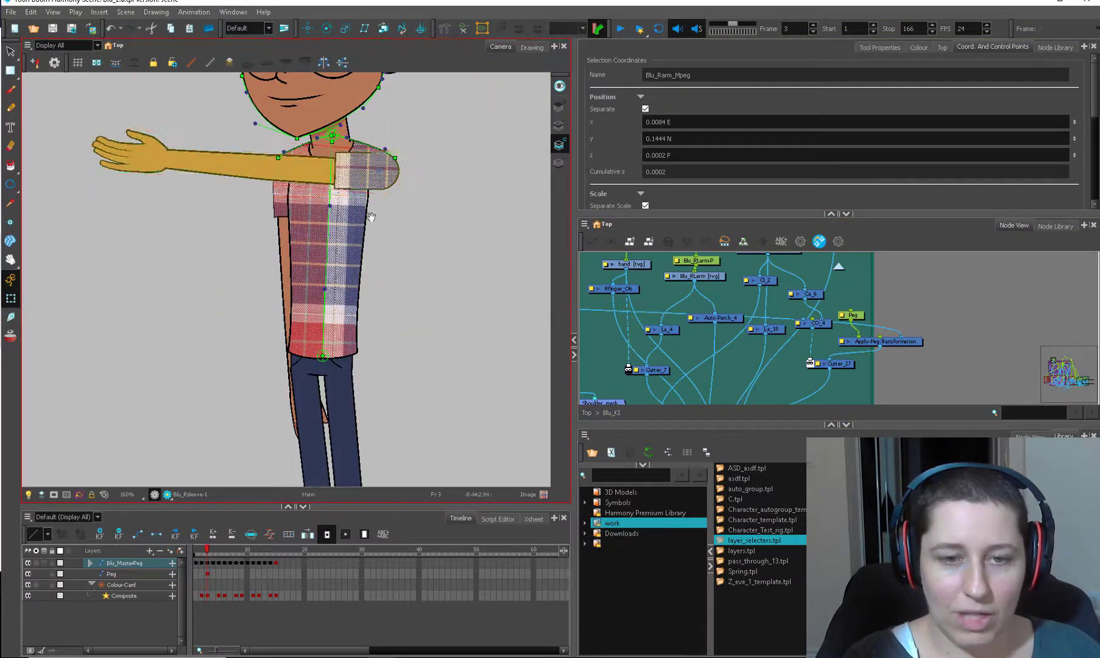
scroll(448, 257, up, 1)
drag(409, 152, 455, 202)
drag(414, 316, 443, 260)
key(ctrl+z)
key(ctrl+z)
Step: Move the Peg and Apply-Peg-Transformation nodes together slightly farther from Cutter_27
drag(812, 298, 730, 359)
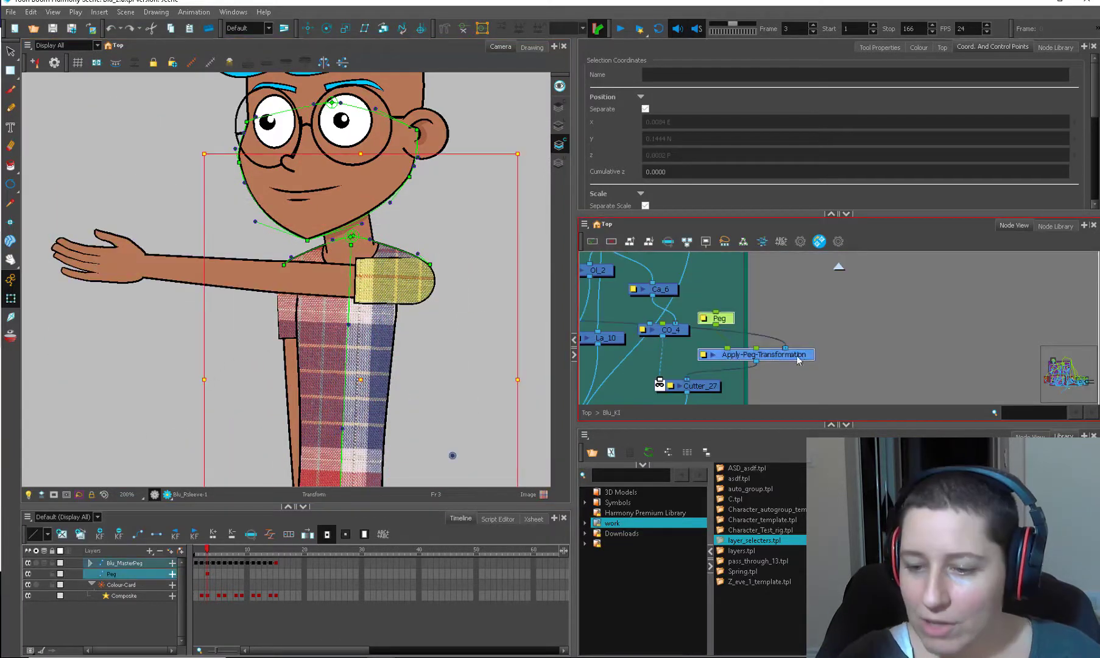
drag(799, 359, 807, 347)
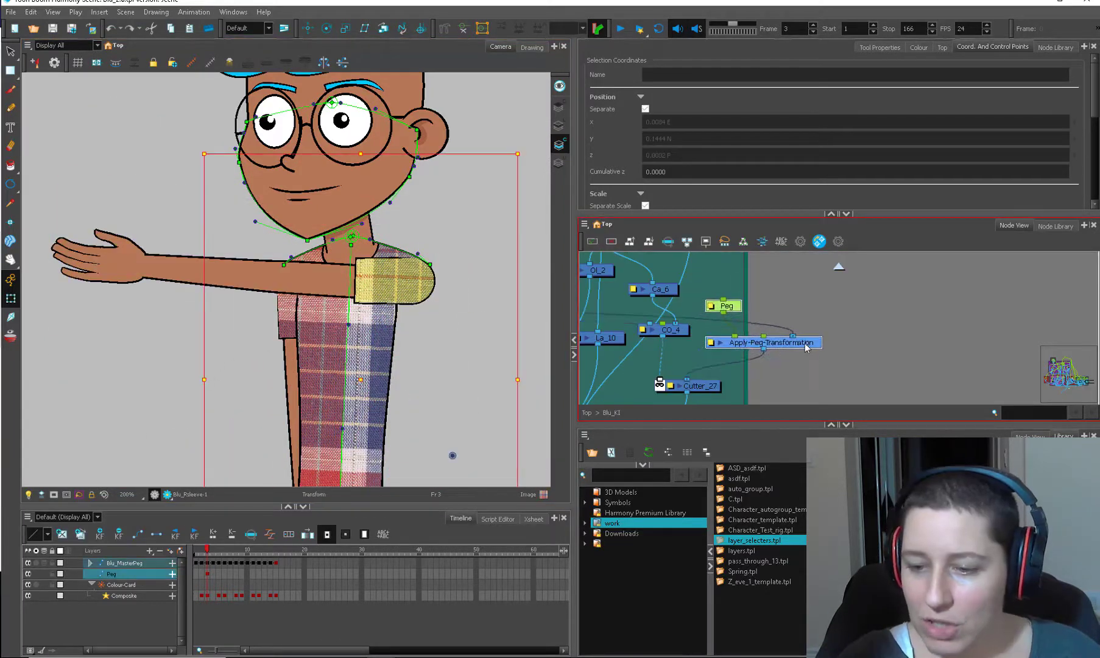
click(812, 324)
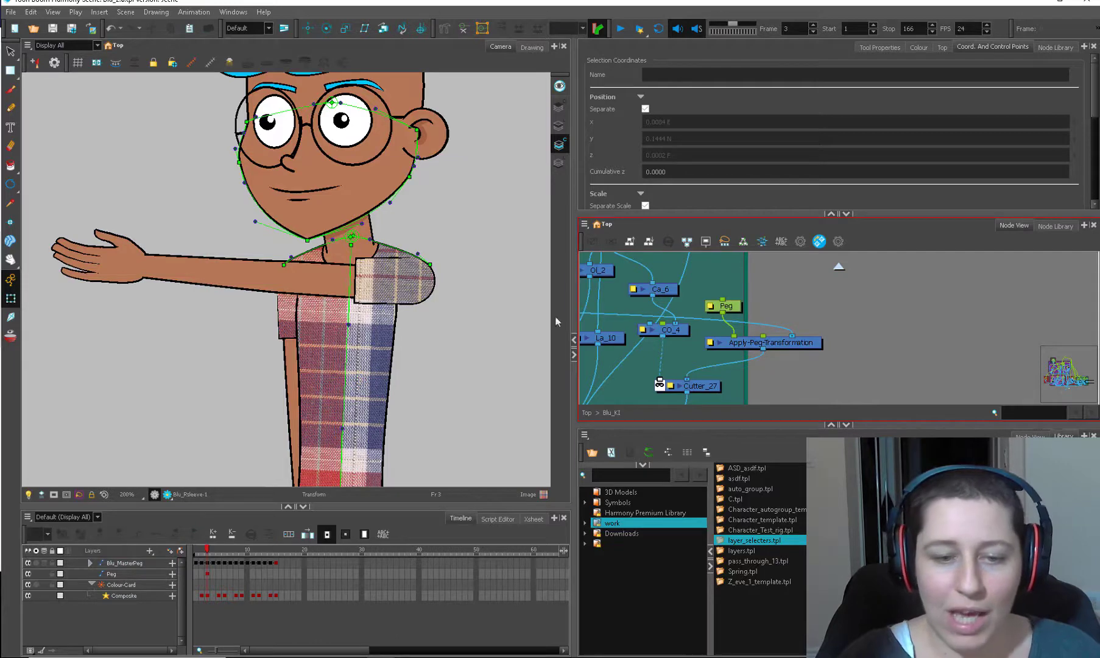
Step: Return the raised right arm to its lowered pose beside the body
click(322, 282)
drag(445, 314, 440, 252)
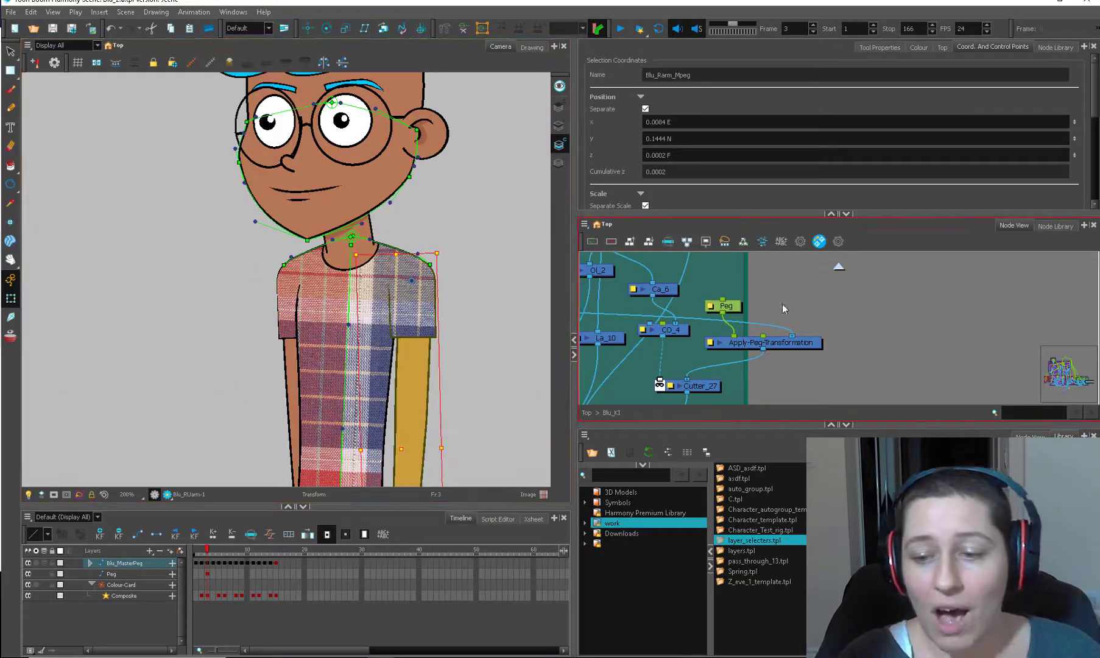
Step: Inspect the Peg's z-axis function options and the z positions of the Blu_RUarm-P, Blu_Rarm_Mpeg and Blu_Rsleeve-P pegs
double_click(714, 307)
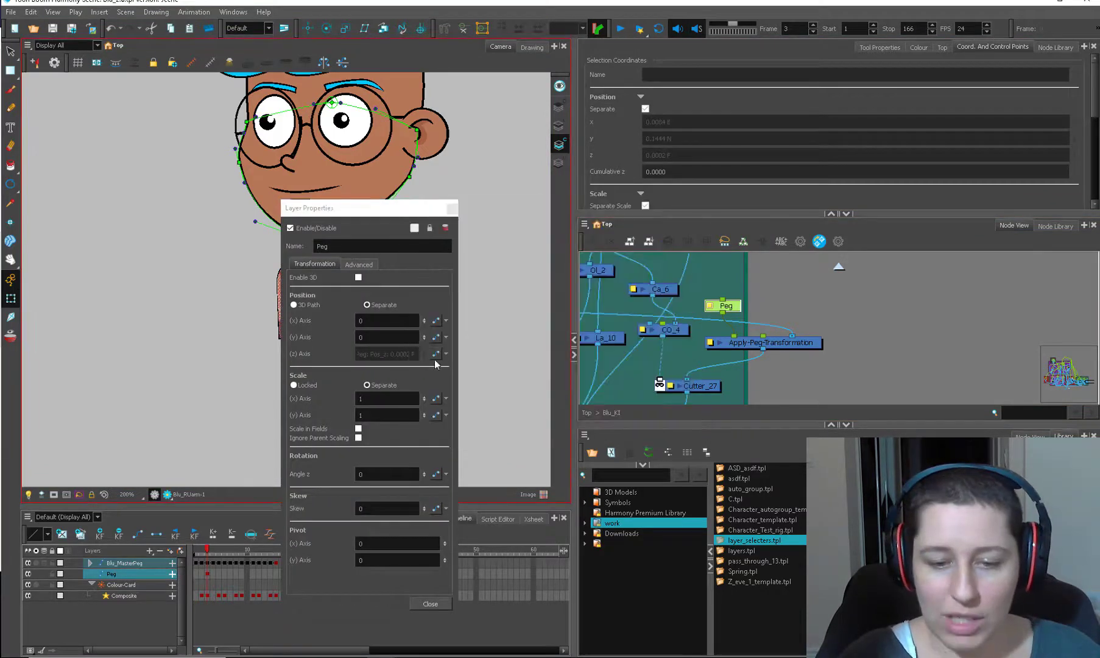
click(446, 354)
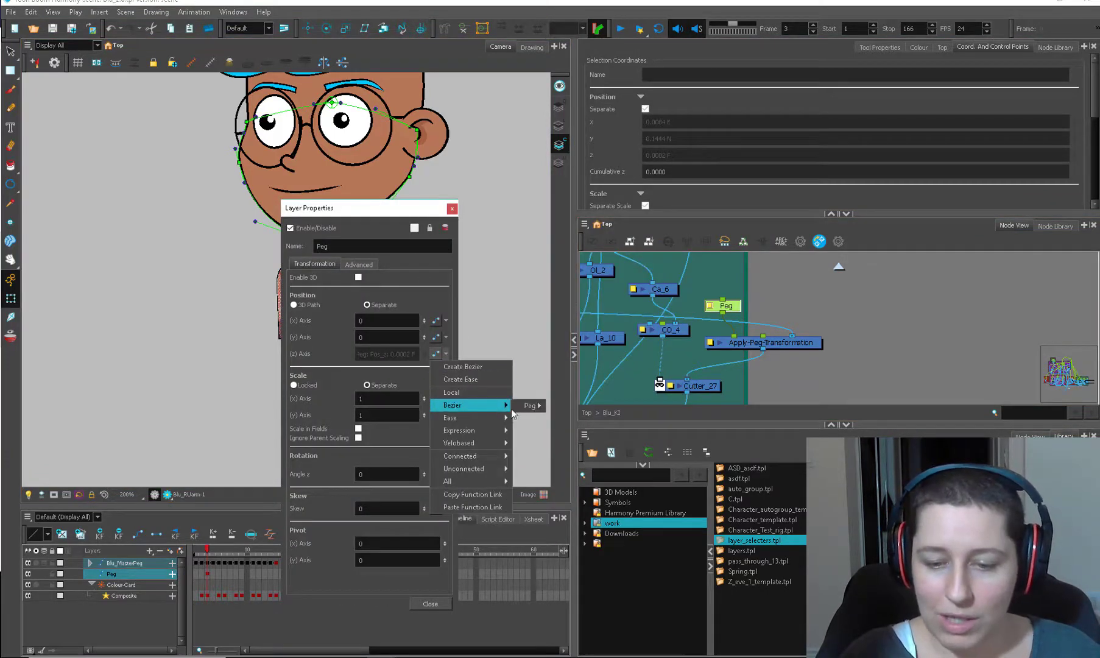
mouse_move(533, 410)
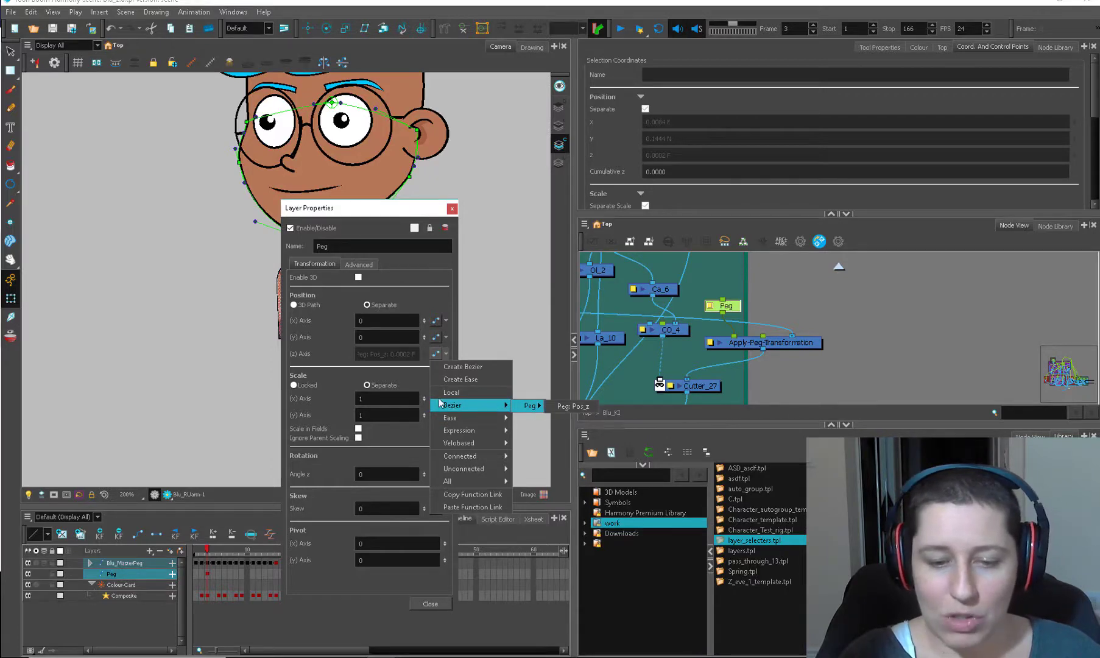
click(387, 373)
click(452, 209)
scroll(792, 282, down, 2)
click(714, 299)
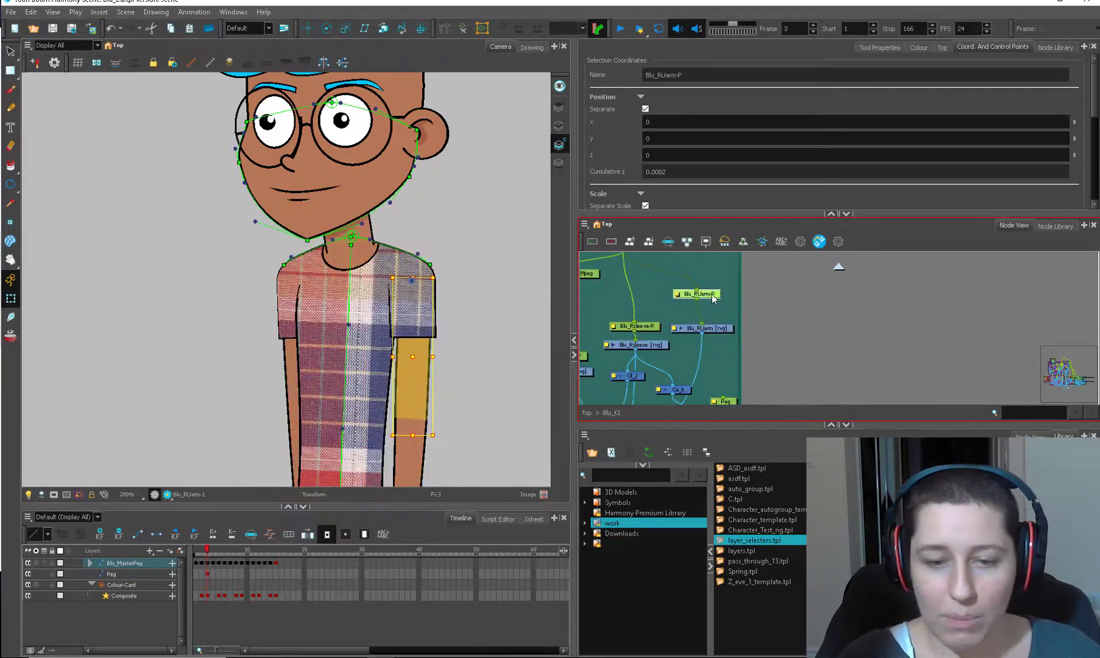
key(b)
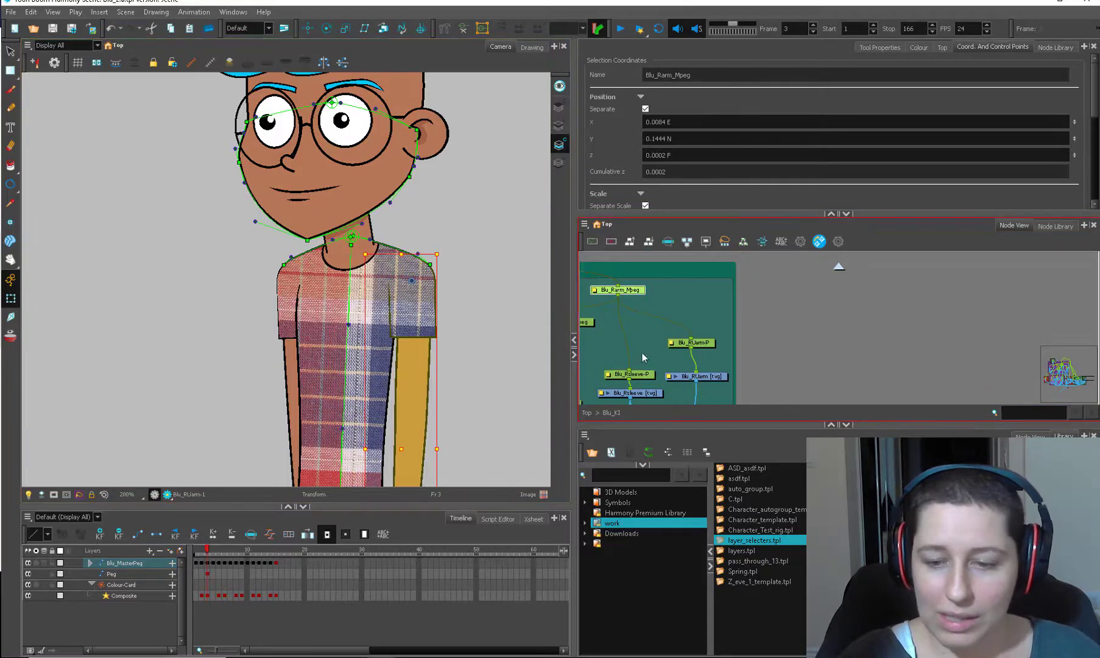
click(632, 374)
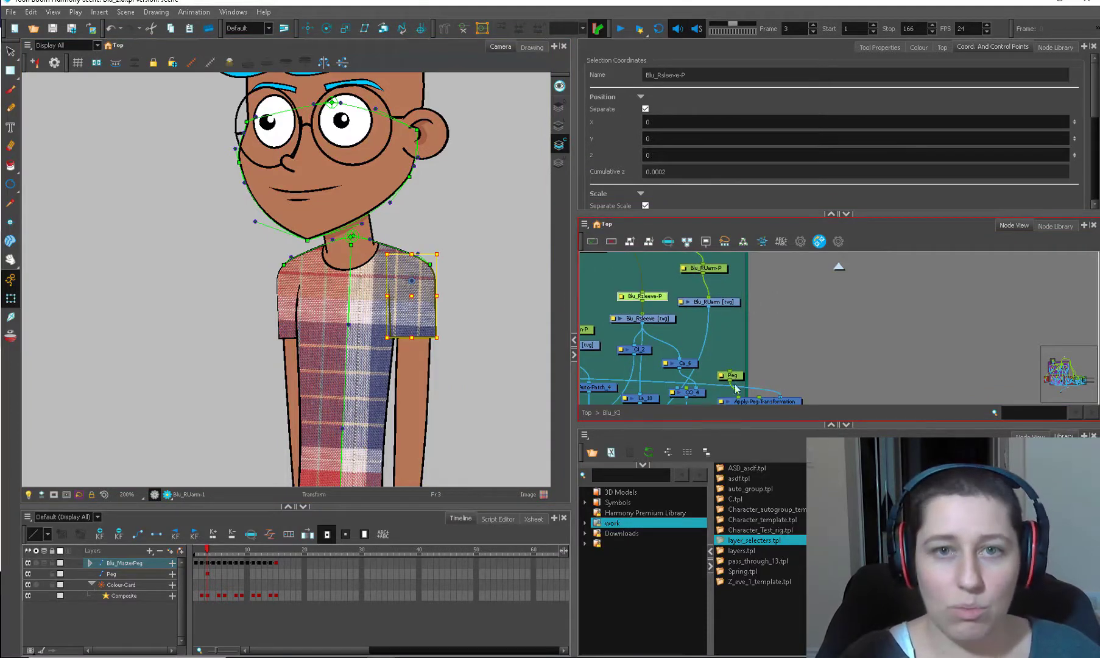
click(744, 345)
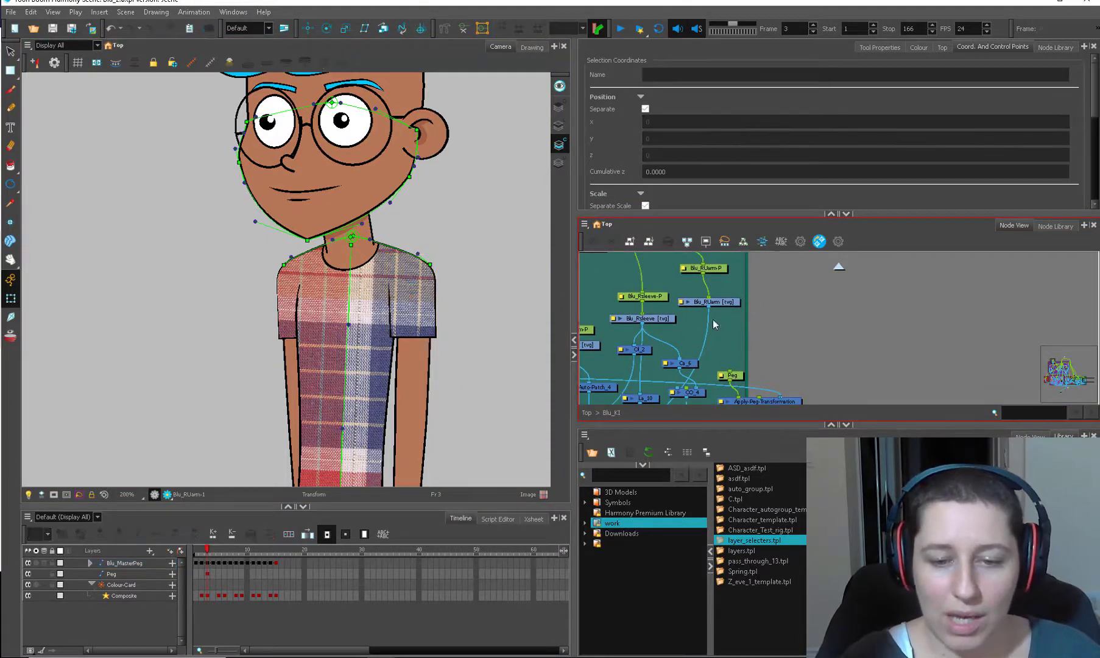
Step: Try rotating the Blu_shoulder-P_1-P peg to check how the textured right sleeve follows the arm
click(426, 351)
scroll(467, 332, down, 2)
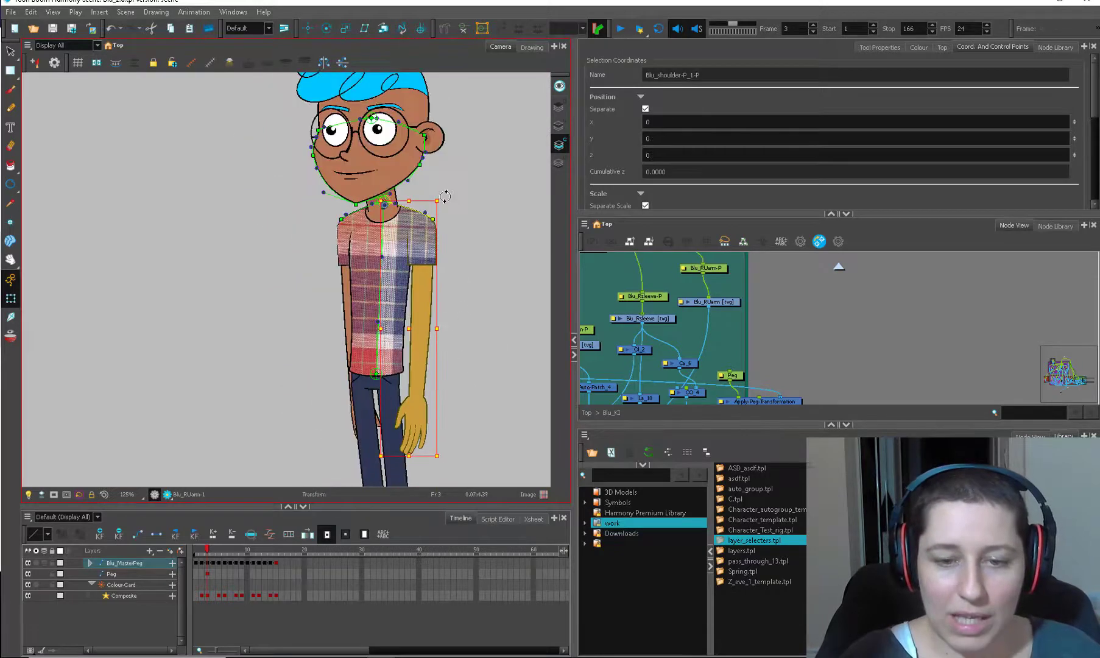
drag(445, 196, 474, 229)
scroll(471, 238, up, 1)
Step: Copy the texture drawing and its texture-P peg into the free space beside Apply-Peg-Transformation, and delete the copied peg
click(810, 329)
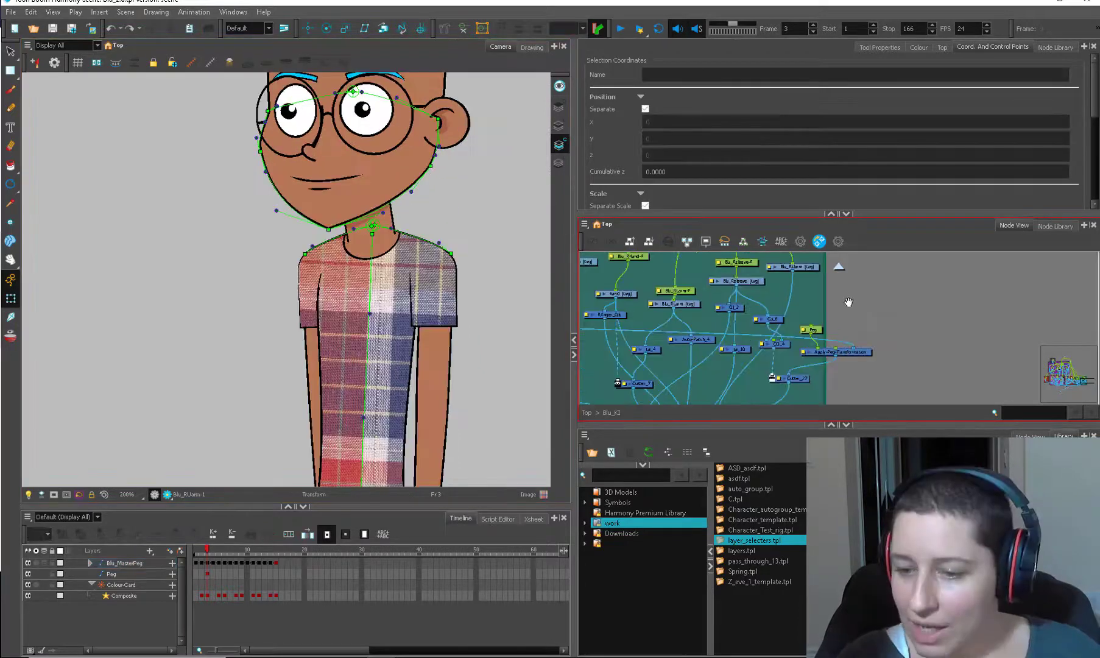
drag(845, 303, 1045, 324)
scroll(805, 328, up, 1)
click(732, 330)
drag(683, 308, 848, 311)
click(775, 338)
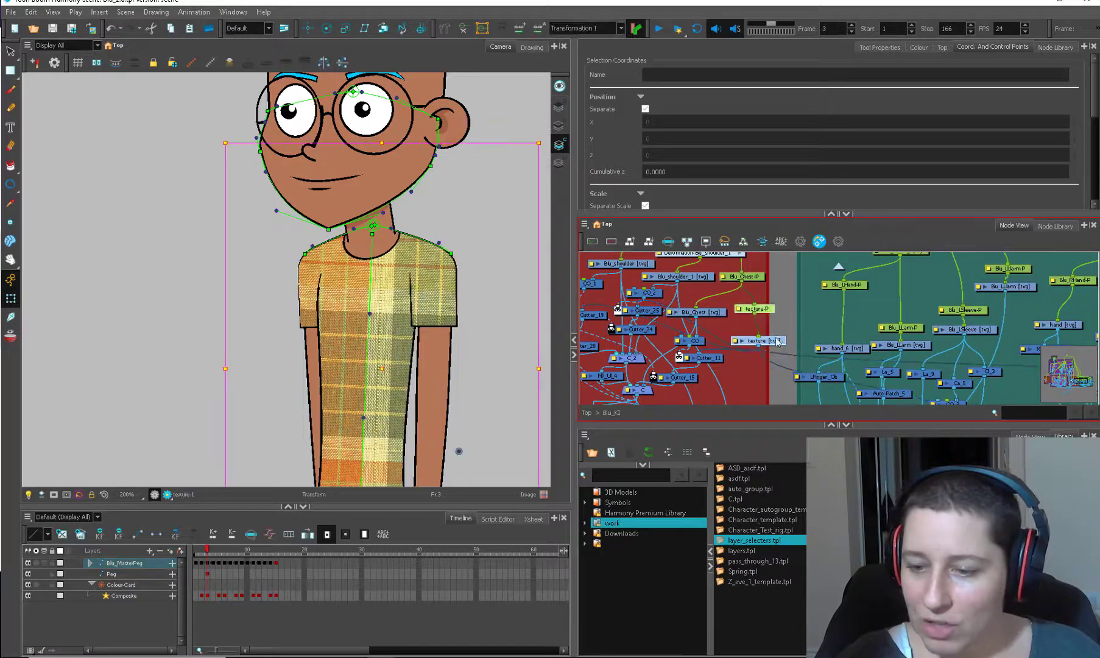
drag(1068, 342, 510, 321)
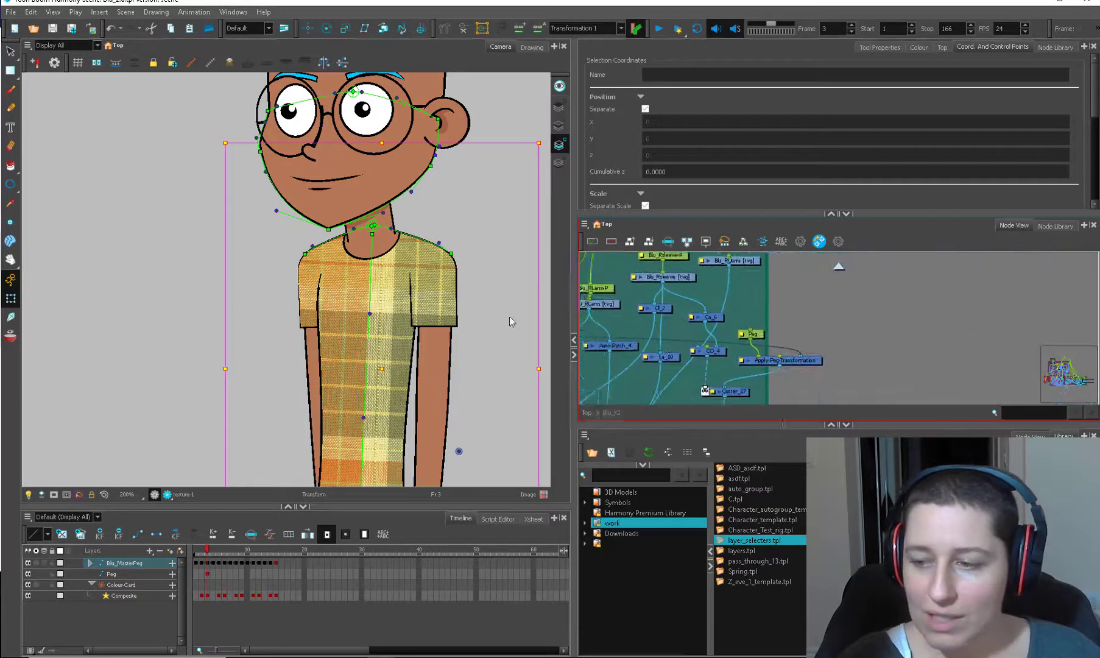
click(785, 296)
key(ctrl+v)
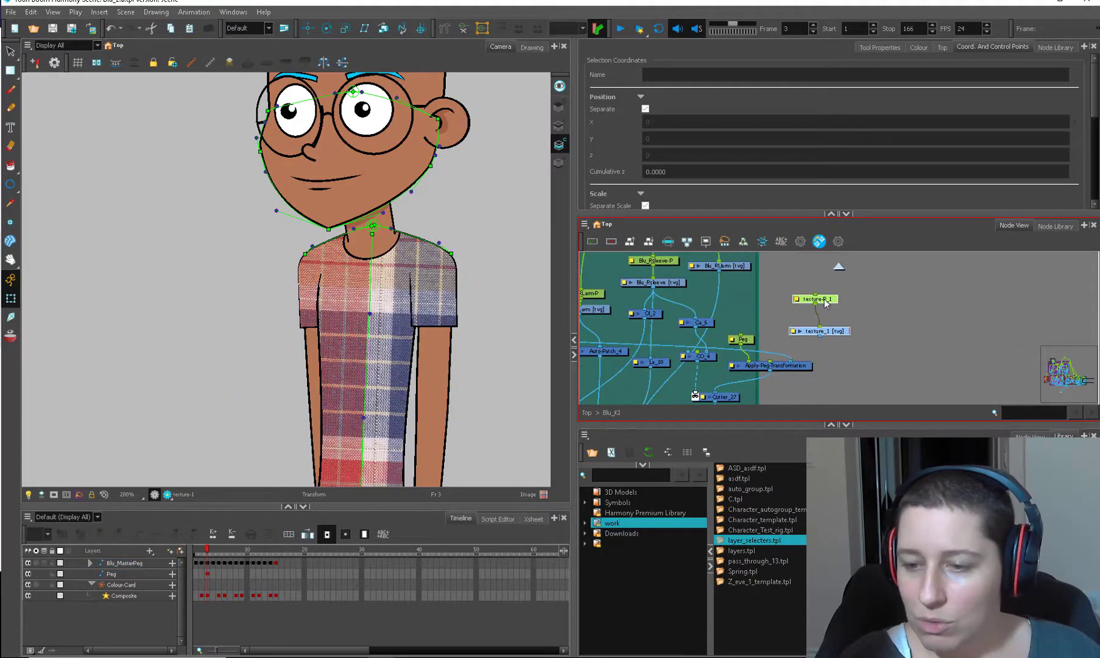
click(831, 299)
key(Delete)
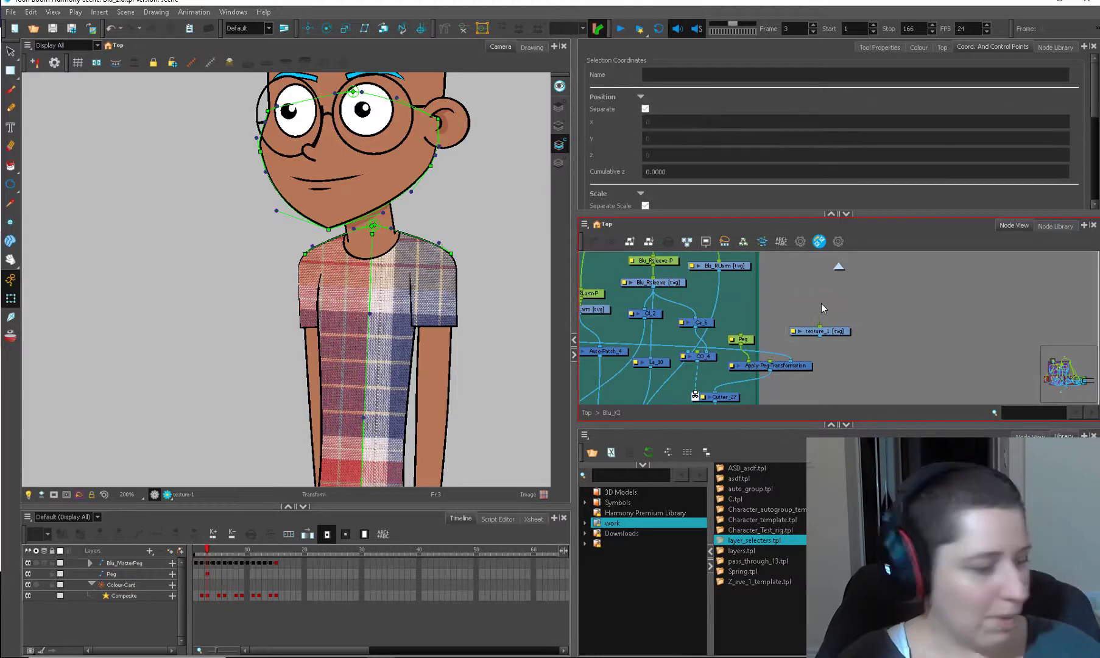
Step: Add a parent peg to the texture_1 drawing and connect that peg under Blu_Rsleeve-P
click(810, 329)
key(ctrl+p)
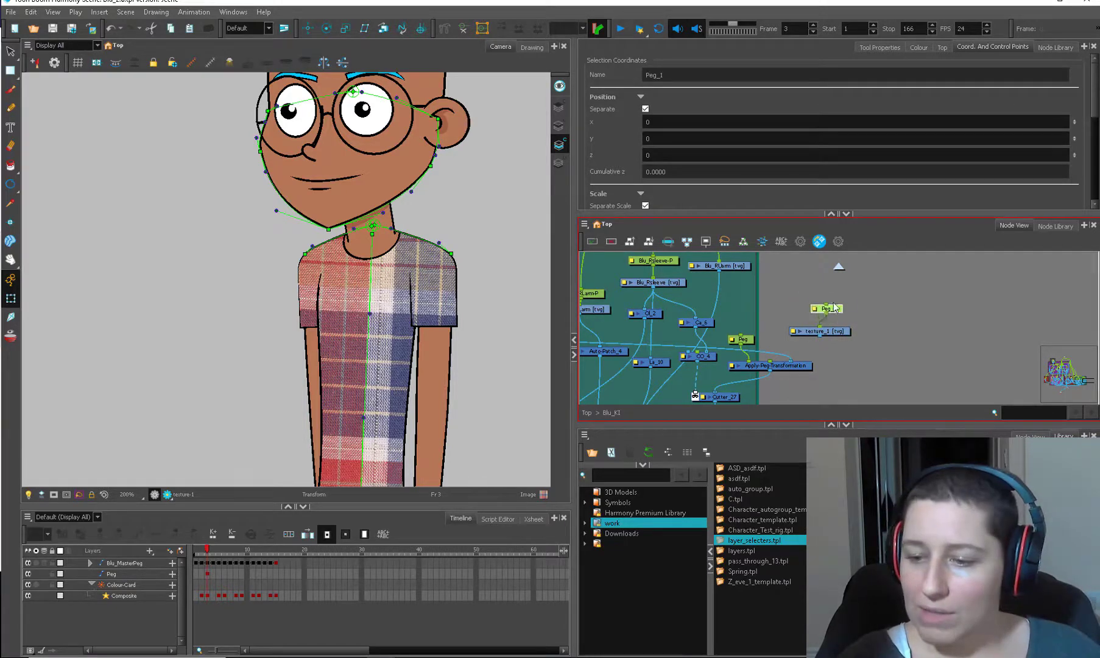
drag(834, 291, 834, 344)
drag(711, 288, 819, 351)
drag(846, 351, 852, 317)
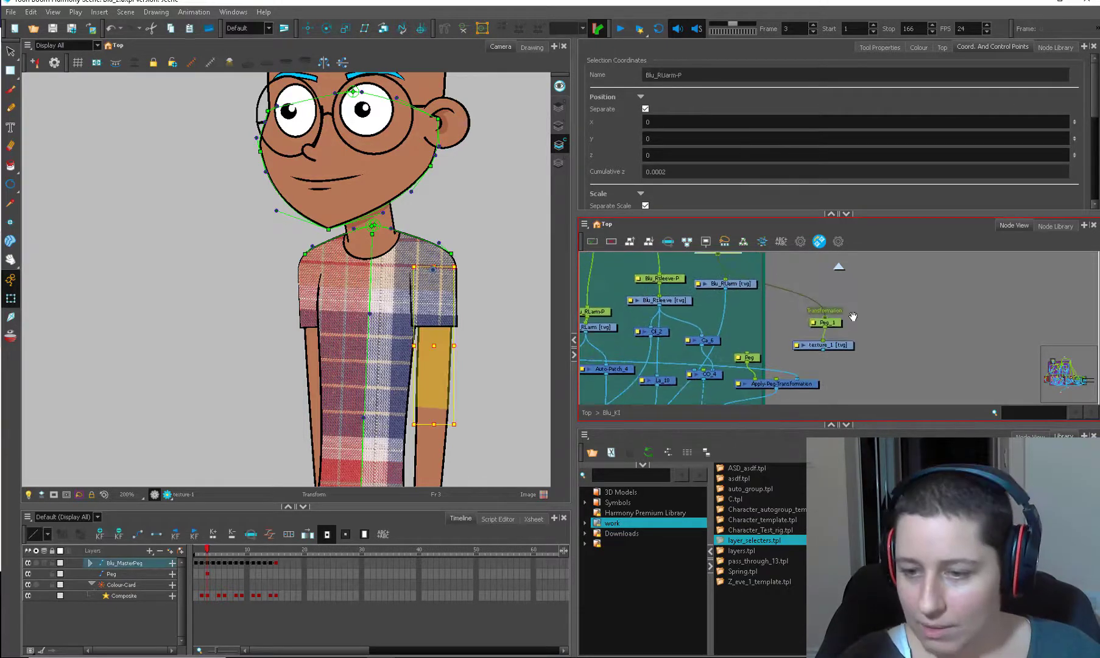
scroll(815, 323, up, 2)
click(670, 310)
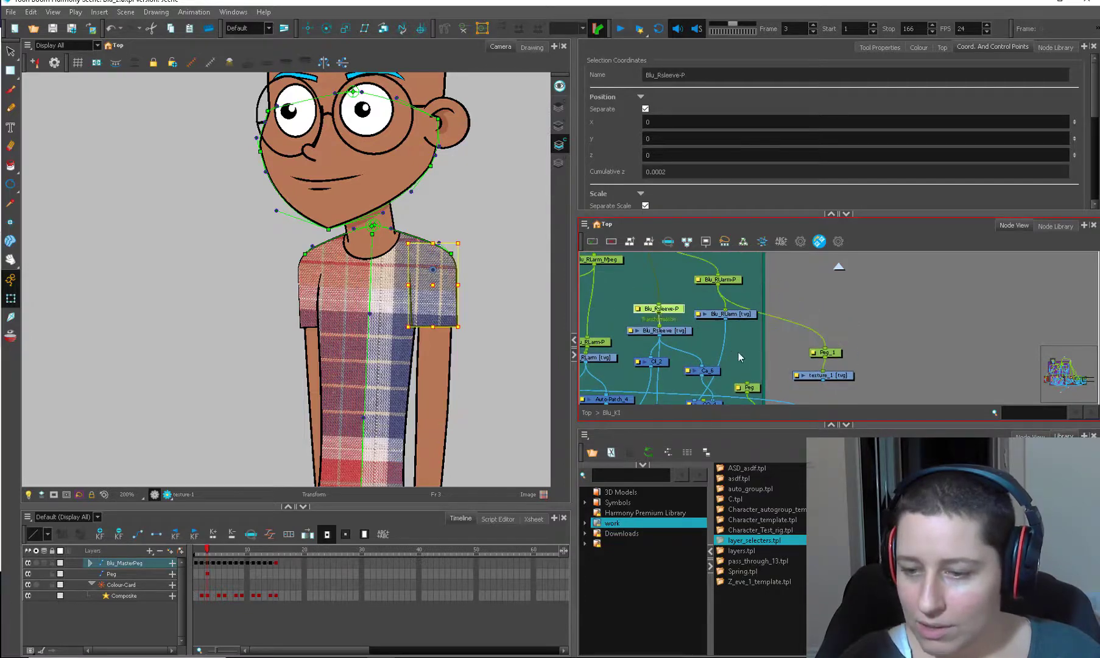
drag(832, 352, 832, 352)
scroll(842, 322, down, 3)
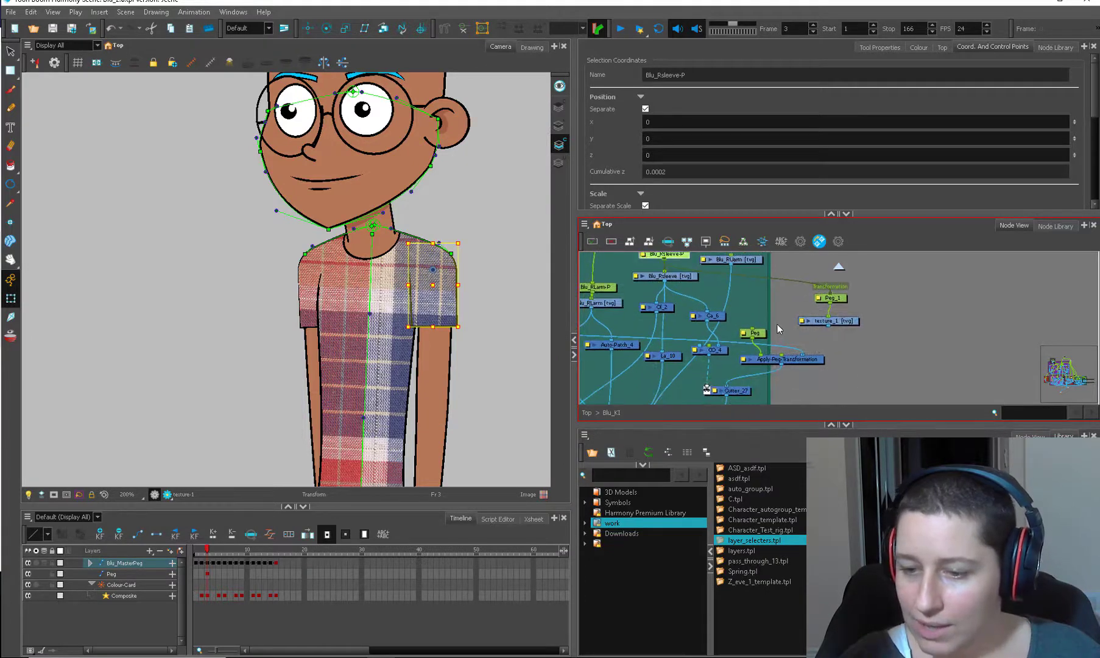
Step: Delete the Peg and Apply-Peg-Transformation nodes, connect texture_1 to Cutter_27, and move texture_1 with its peg beside CO_4
key(Delete)
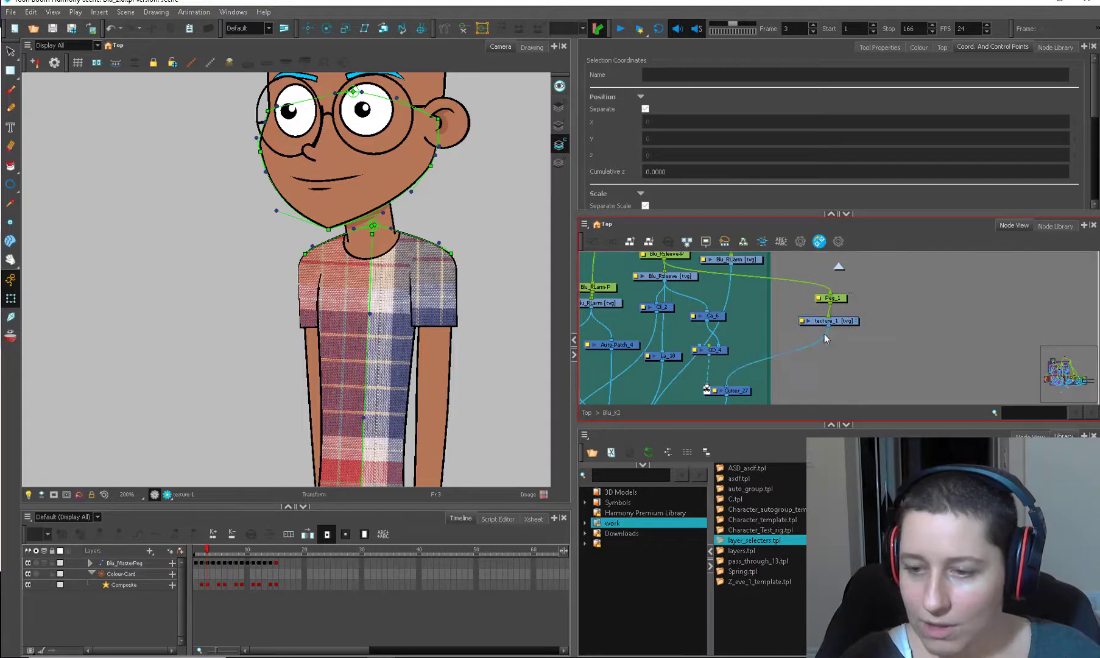
drag(824, 333, 812, 336)
drag(843, 321, 775, 347)
click(791, 318)
Step: Try rotating the Blu_Rarm_Mpeg peg outward to test how the sleeve texture follows the arm
click(435, 350)
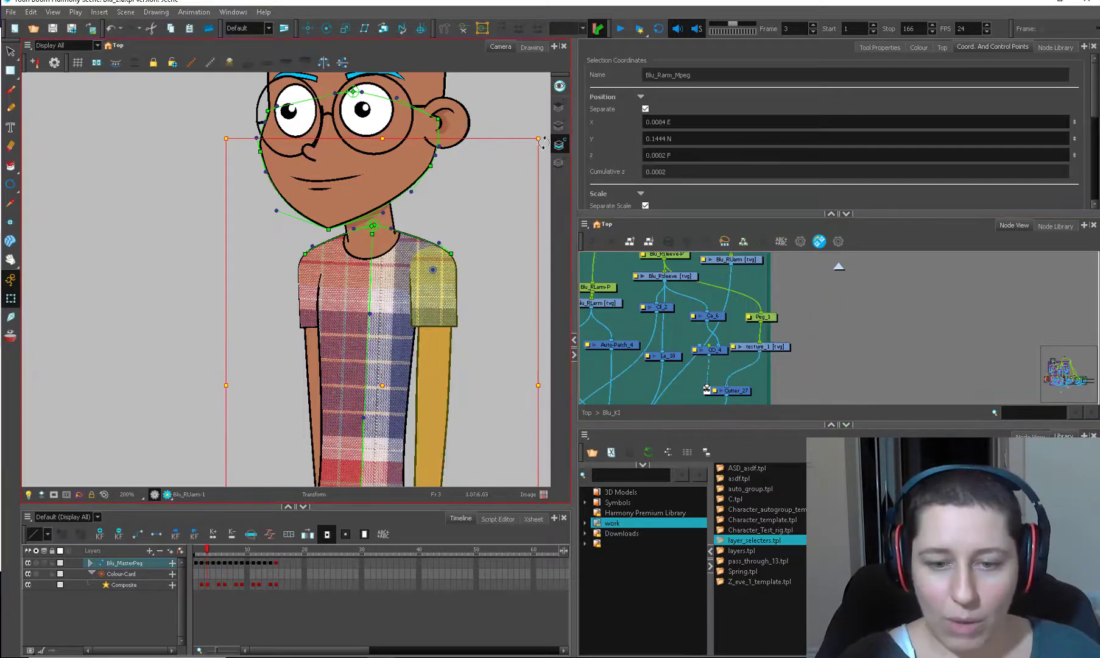
drag(542, 143, 424, 257)
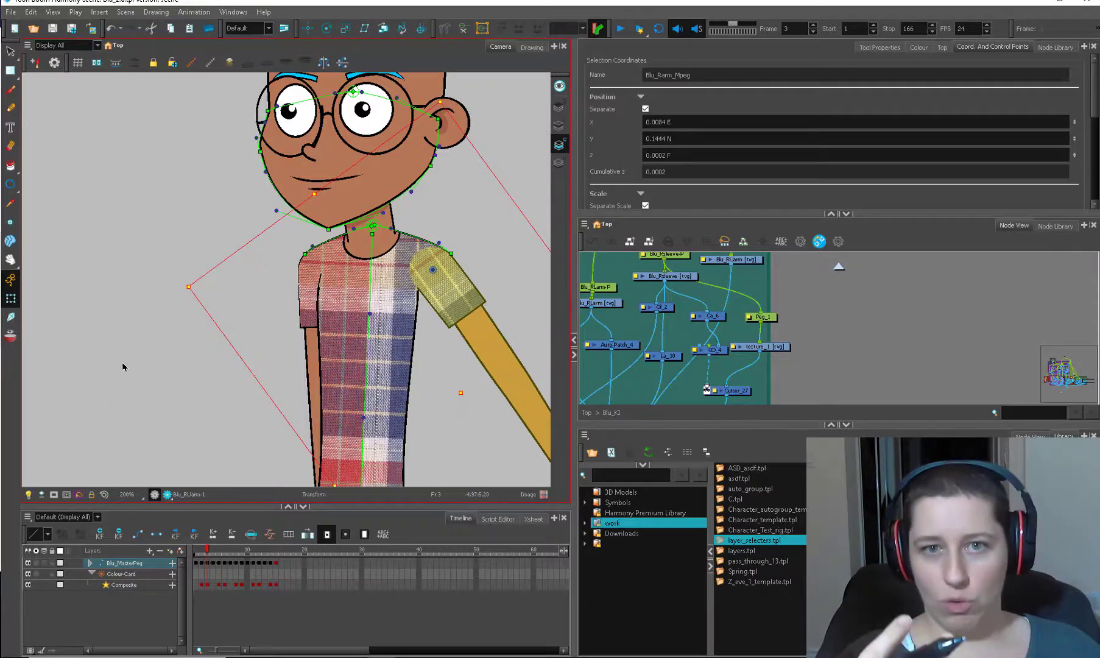
drag(450, 98, 393, 363)
key(ctrl+z)
scroll(495, 262, down, 2)
drag(493, 248, 414, 290)
scroll(459, 223, up, 1)
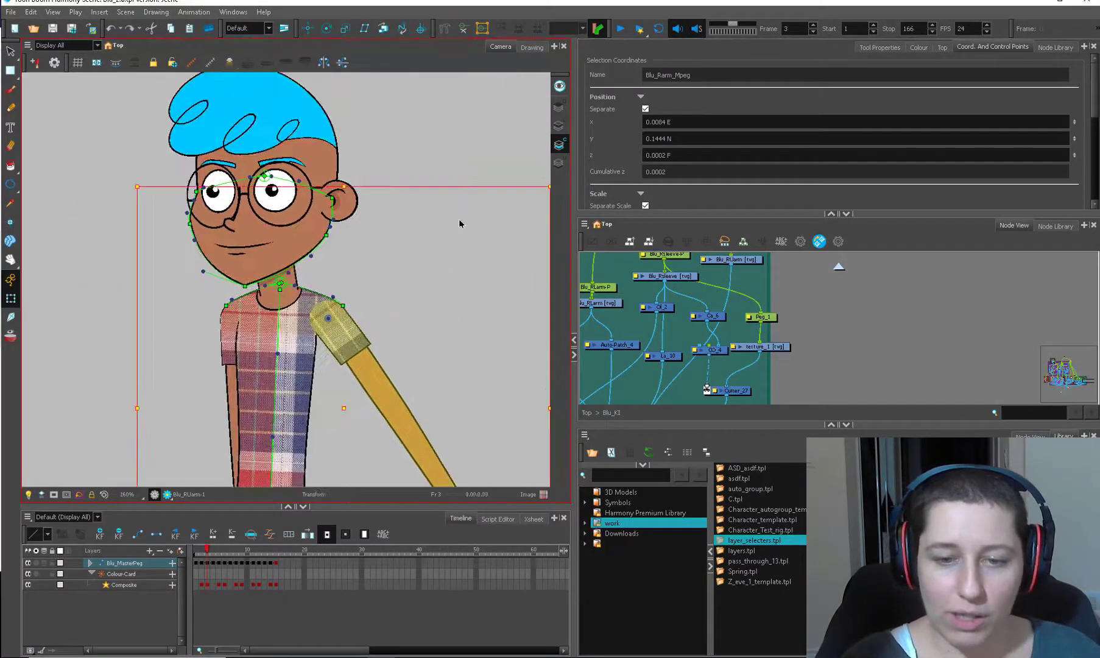
Step: Try shifting the raised right arm and examine how the plaid meets the torso at the shoulder
drag(376, 373, 362, 349)
click(768, 317)
scroll(765, 297, up, 1)
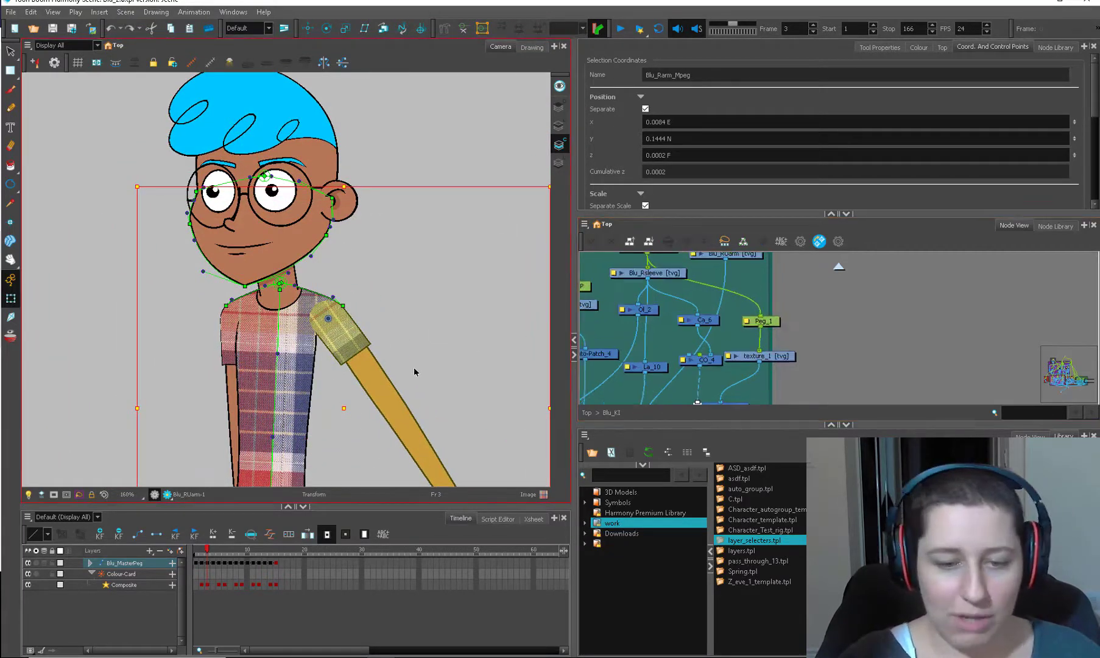
mouse_move(375, 397)
mouse_down()
mouse_move(345, 455)
mouse_move(304, 446)
mouse_move(379, 399)
mouse_up()
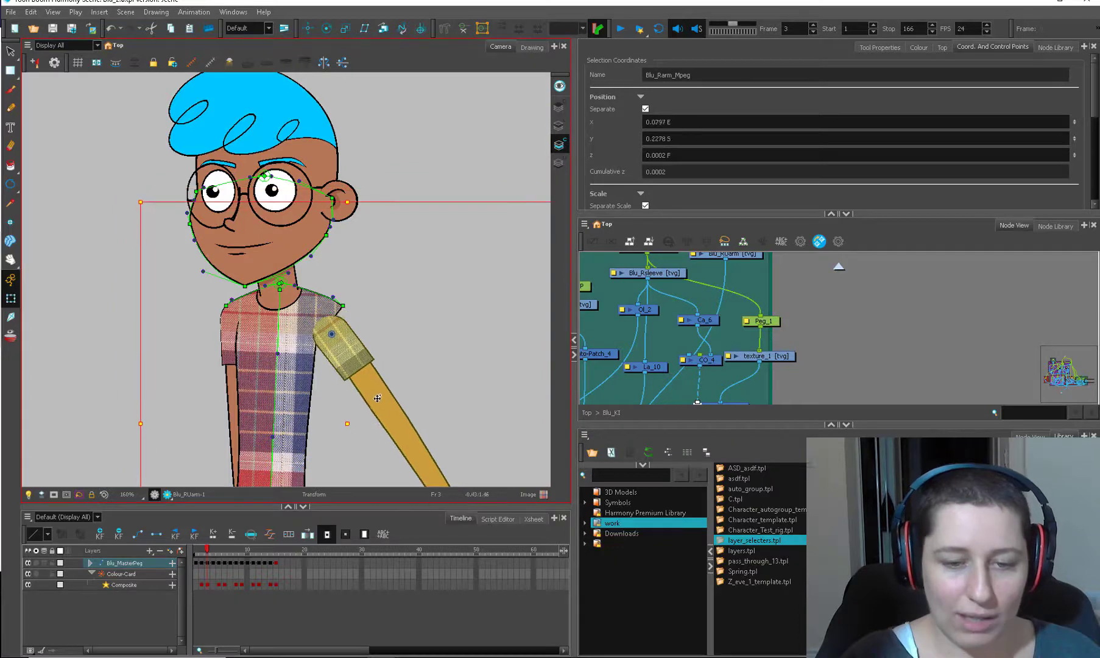
scroll(380, 399, up, 3)
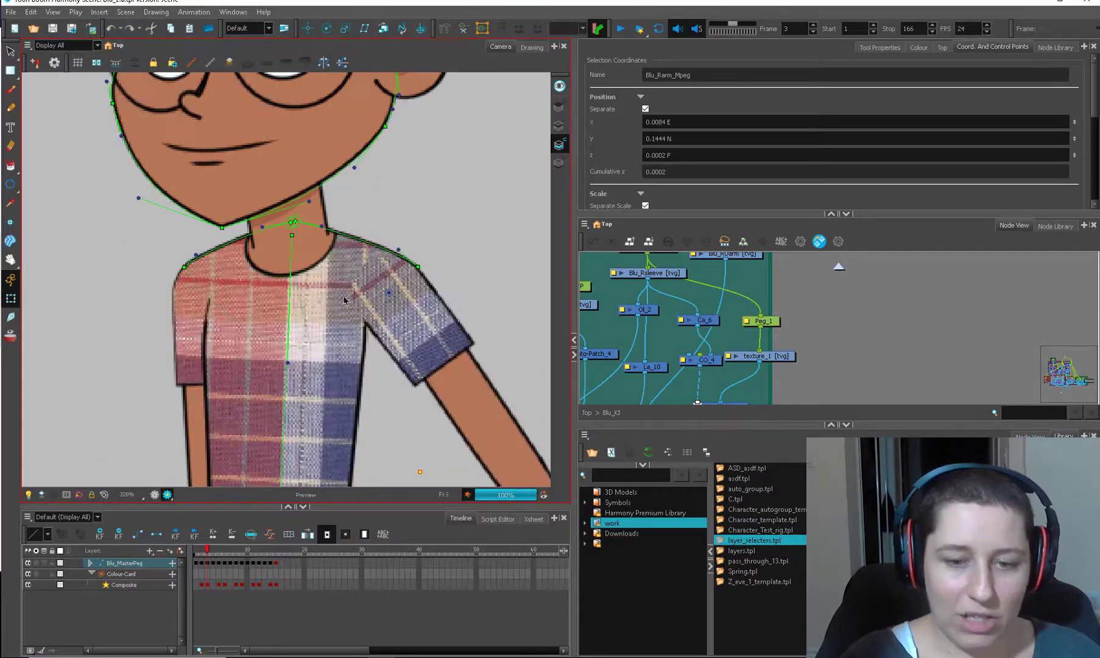
scroll(344, 300, up, 2)
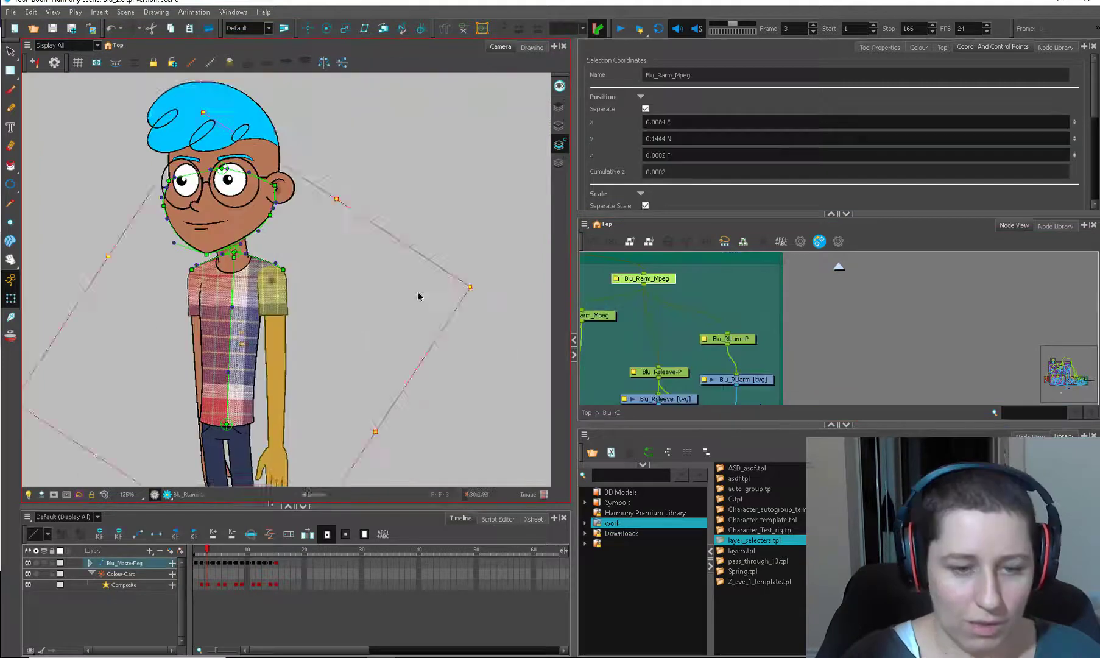
Step: Shift the texture_1 drawing down and slightly towards the torso within the right sleeve
scroll(405, 312, up, 2)
click(375, 327)
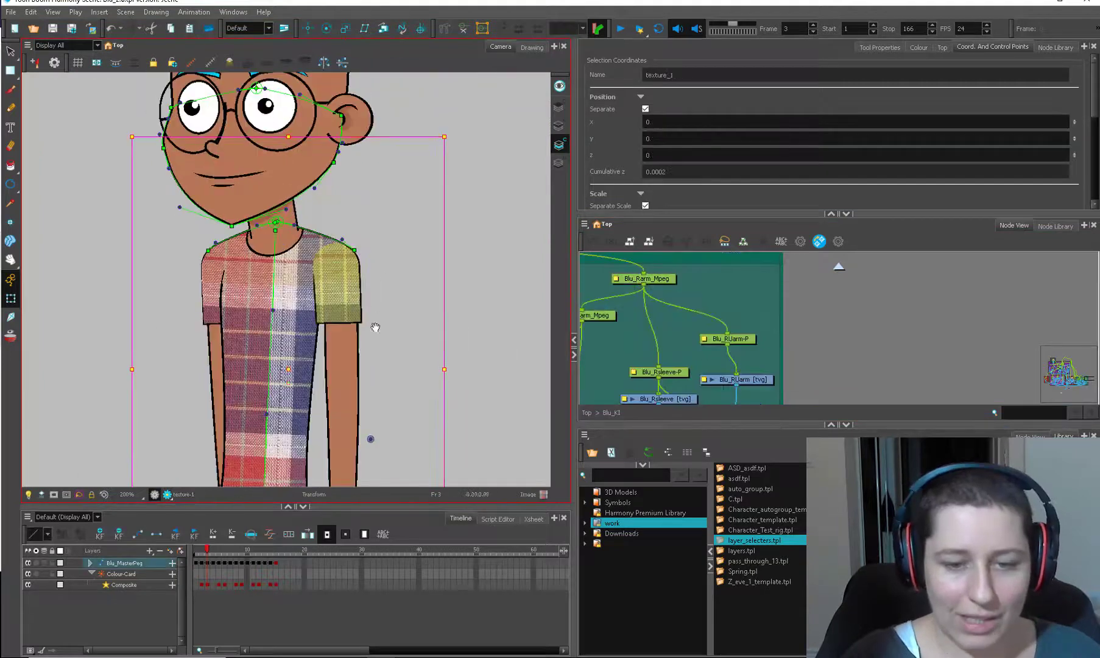
scroll(375, 327, up, 1)
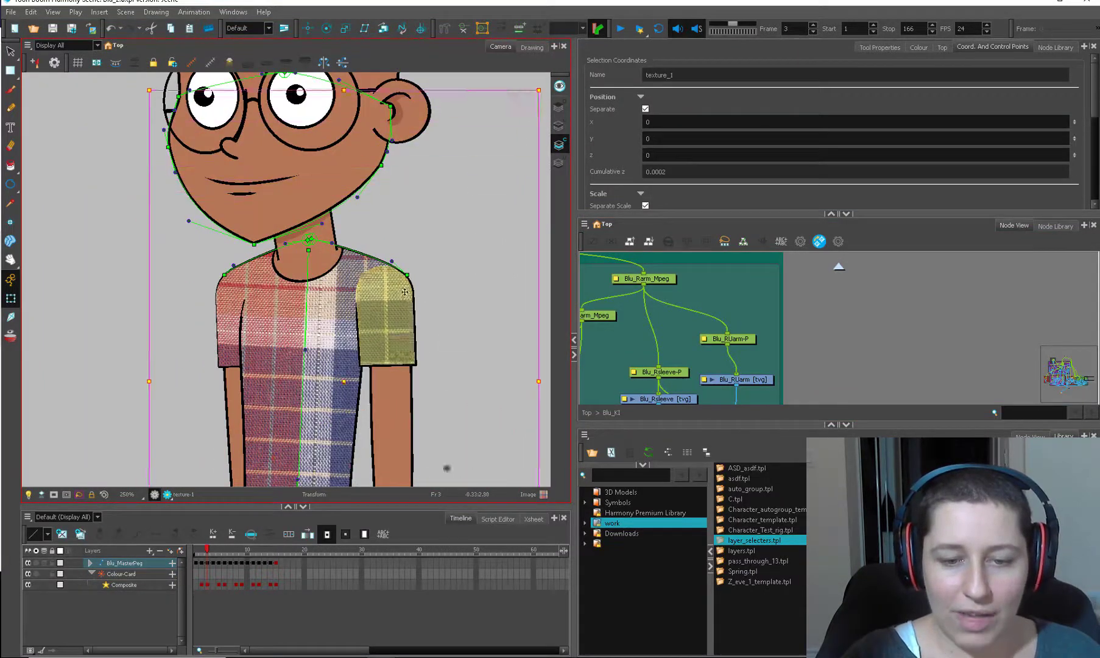
drag(405, 292, 424, 325)
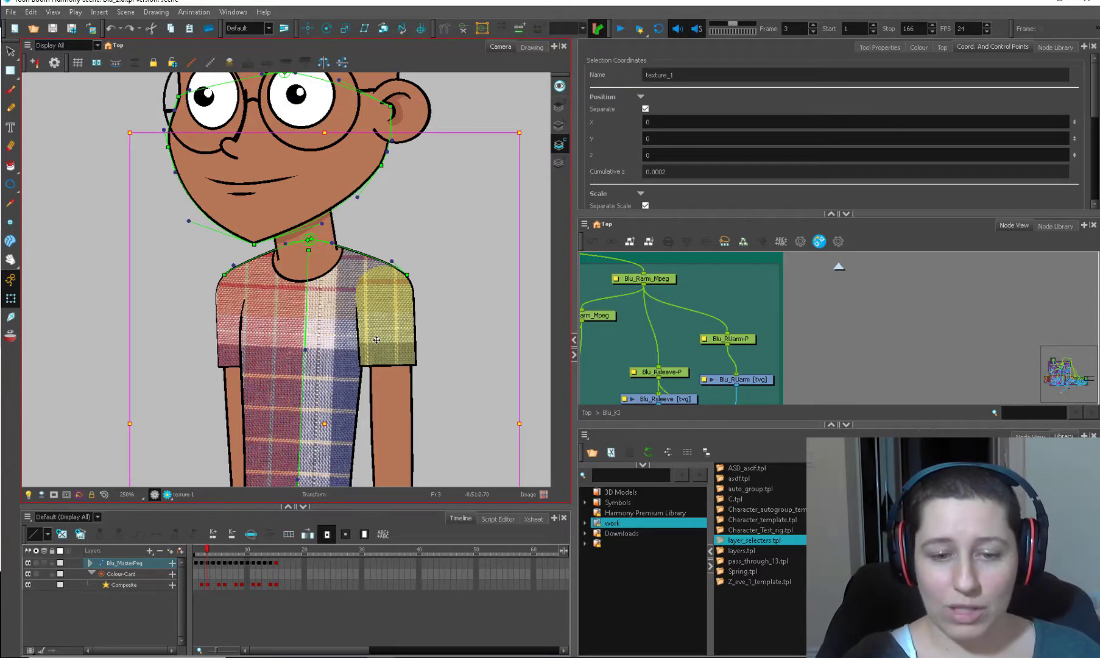
Step: Open the Blu_Rsleeve drawing for editing and switch to its underlay art layer
drag(786, 372, 810, 326)
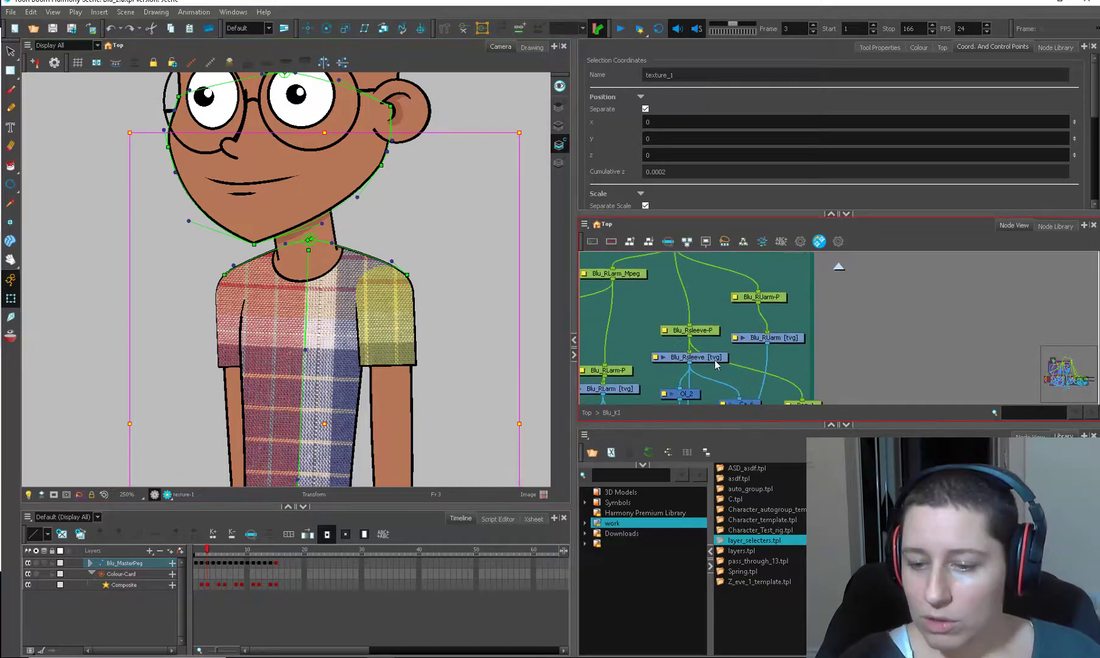
drag(709, 352, 708, 344)
drag(766, 382, 725, 327)
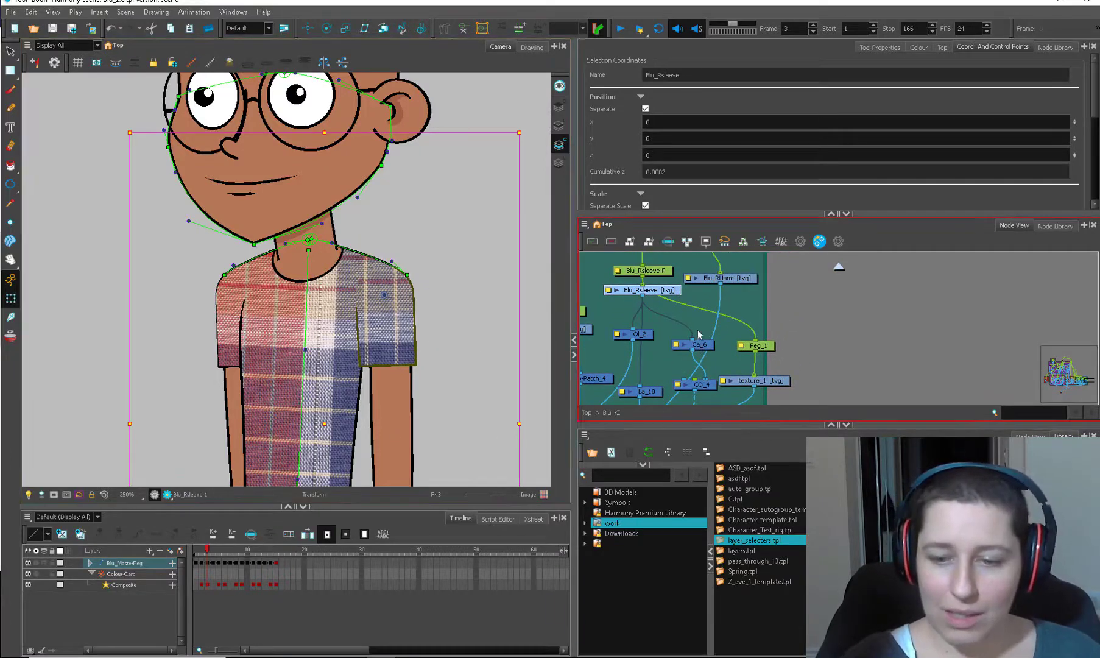
click(801, 333)
click(663, 292)
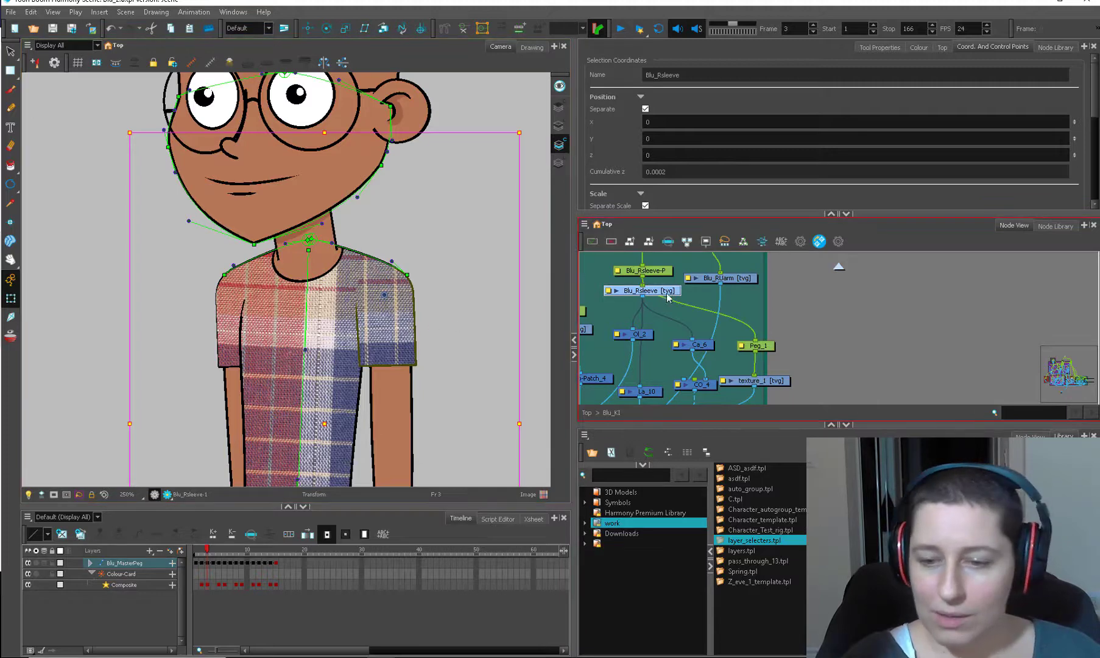
click(531, 47)
click(558, 108)
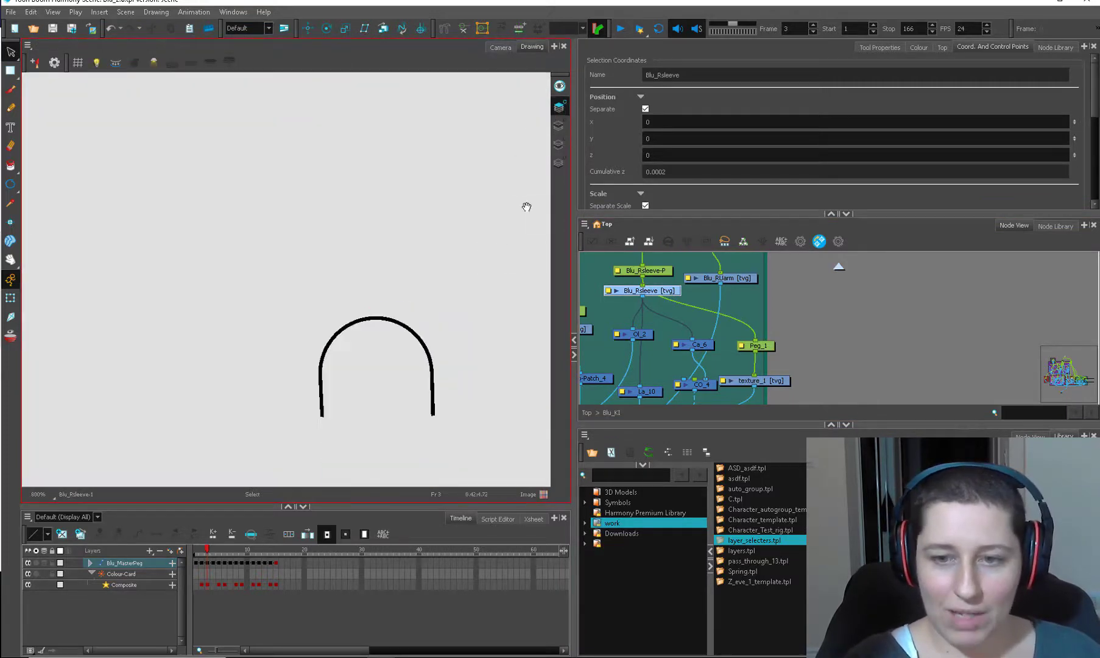
click(557, 146)
click(557, 163)
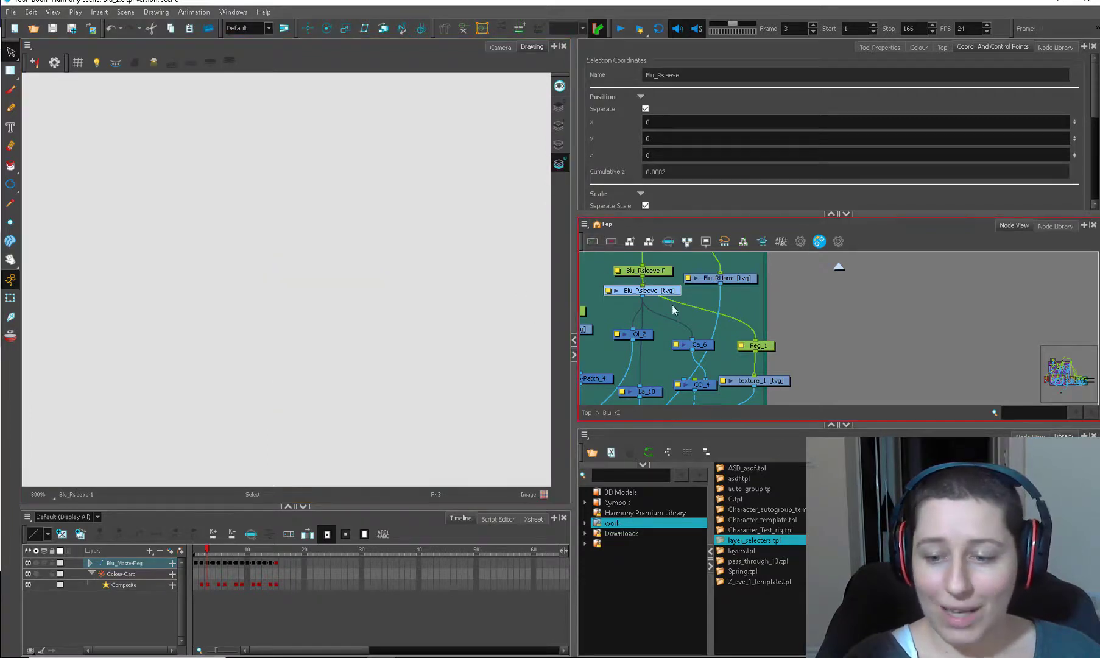
Step: Paint a purple dot on the underlay of Blu_Rsleeve using the Brush and the New 2 colour
mouse_move(775, 329)
mouse_down()
mouse_move(774, 306)
mouse_move(778, 337)
mouse_up()
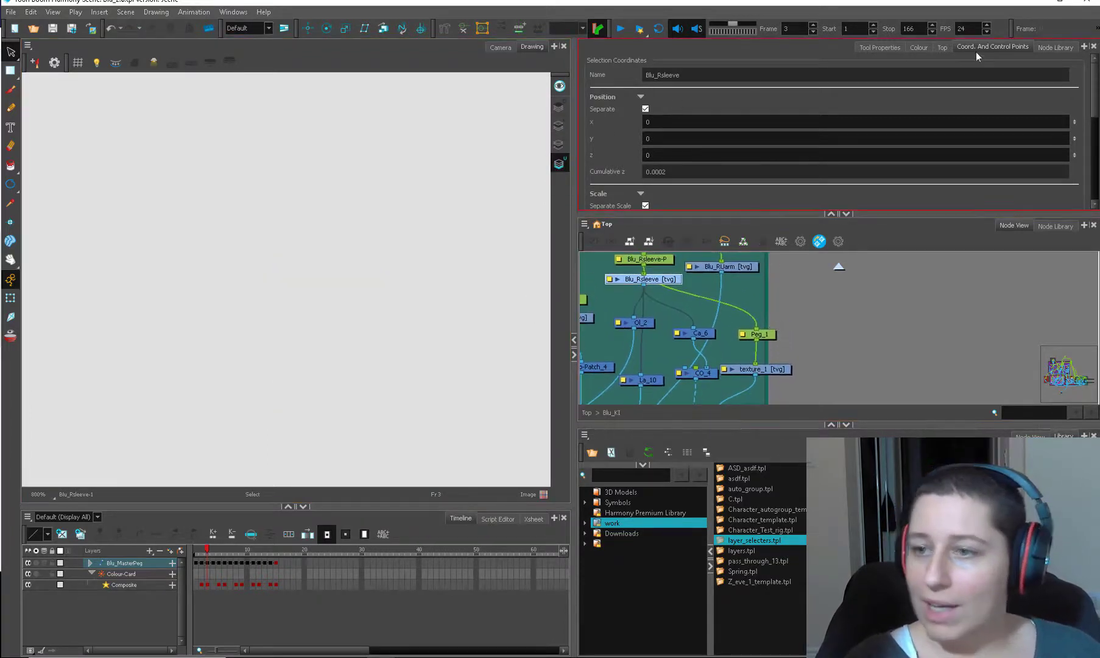
key(alt+b)
click(918, 47)
click(590, 87)
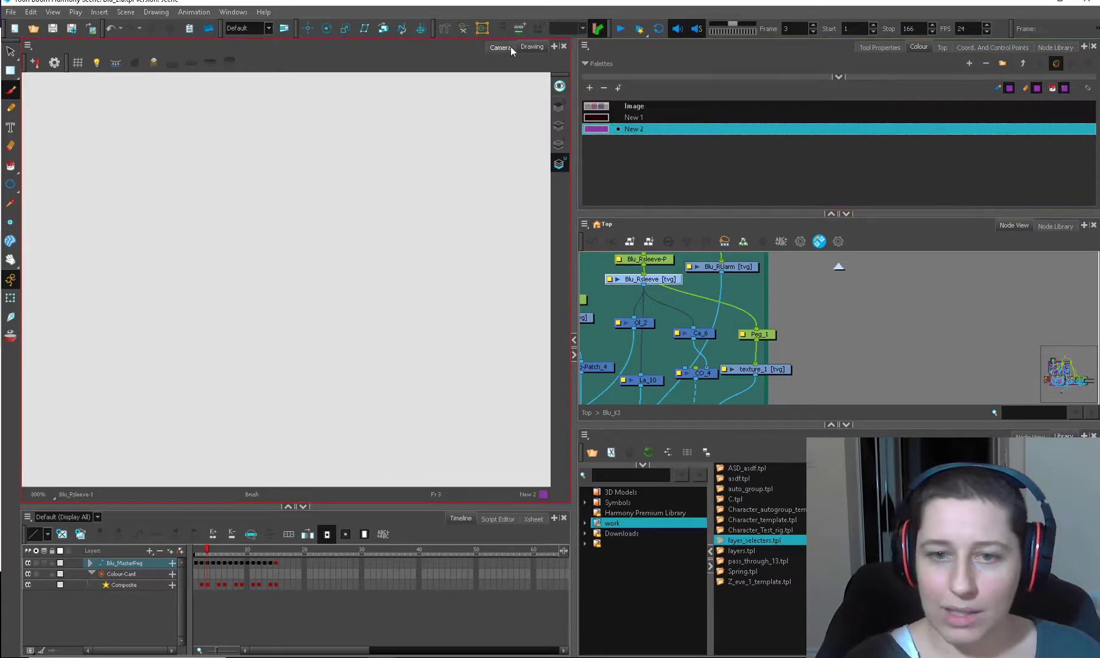
click(505, 48)
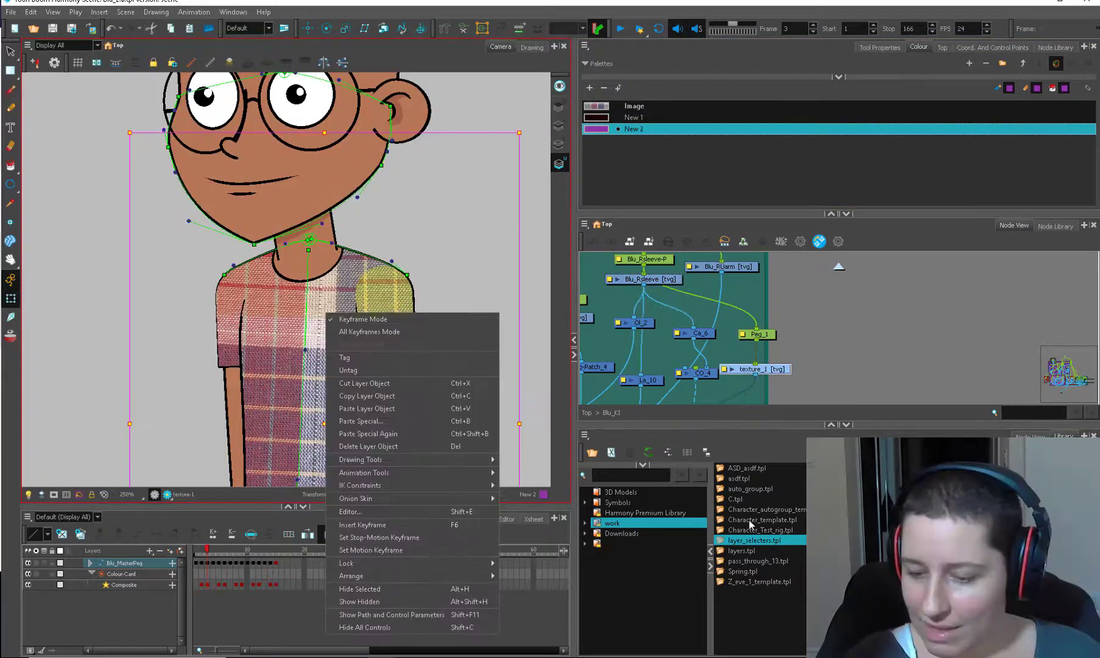
drag(758, 541, 833, 330)
key(Delete)
Step: Add an underlay node Ul to Blu_Rsleeve, connect it to R_arm_Comp, and place it below La_10
drag(870, 370, 905, 372)
drag(645, 372, 635, 368)
drag(661, 254, 669, 304)
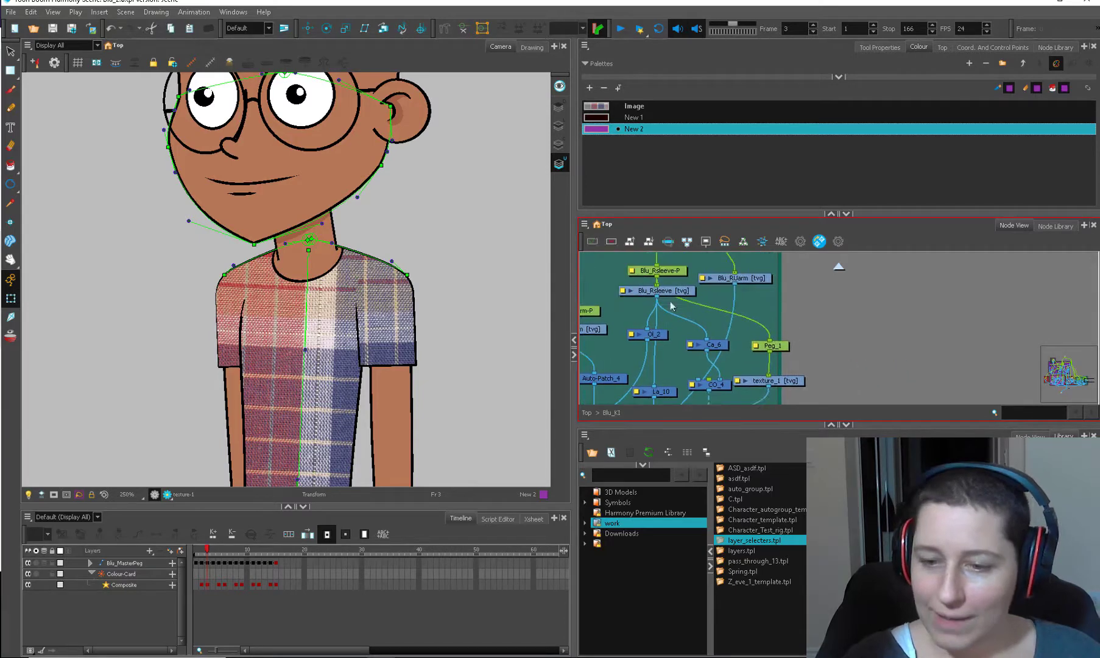
drag(720, 274, 643, 386)
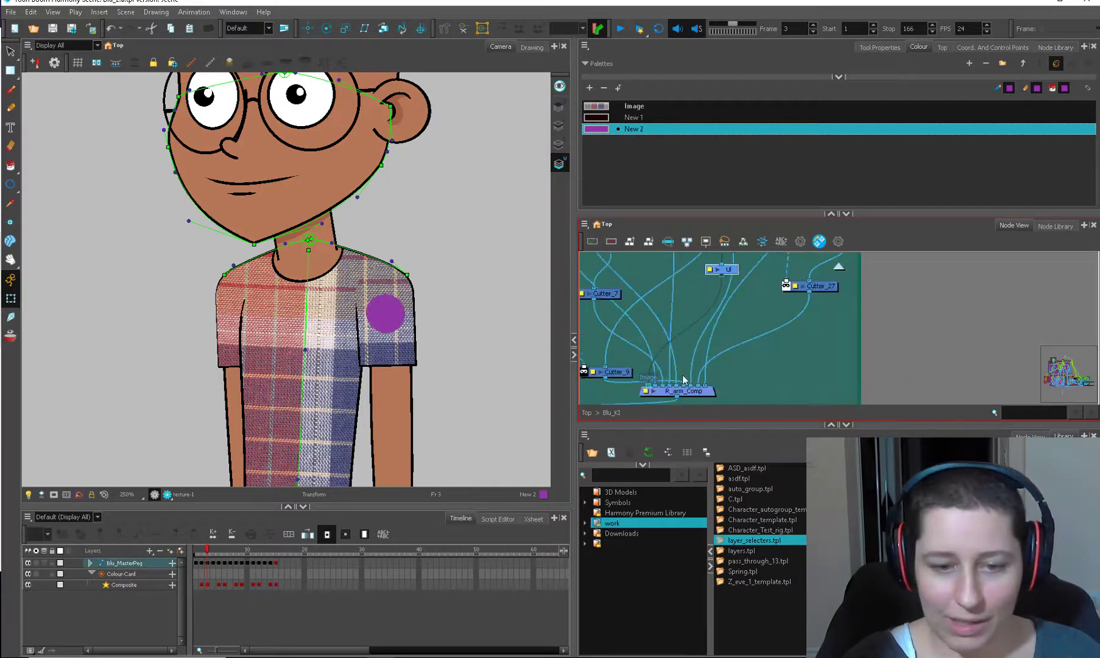
drag(734, 320, 673, 410)
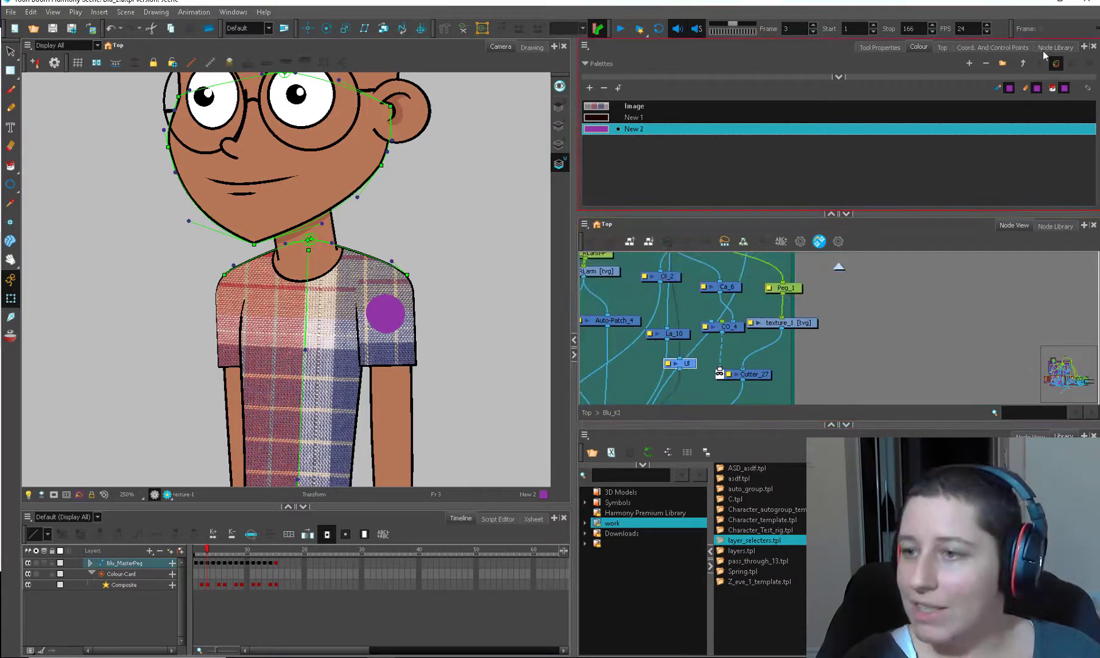
Step: Insert a Visibility node beneath the Ul node and open its properties
click(1055, 48)
drag(852, 152, 679, 390)
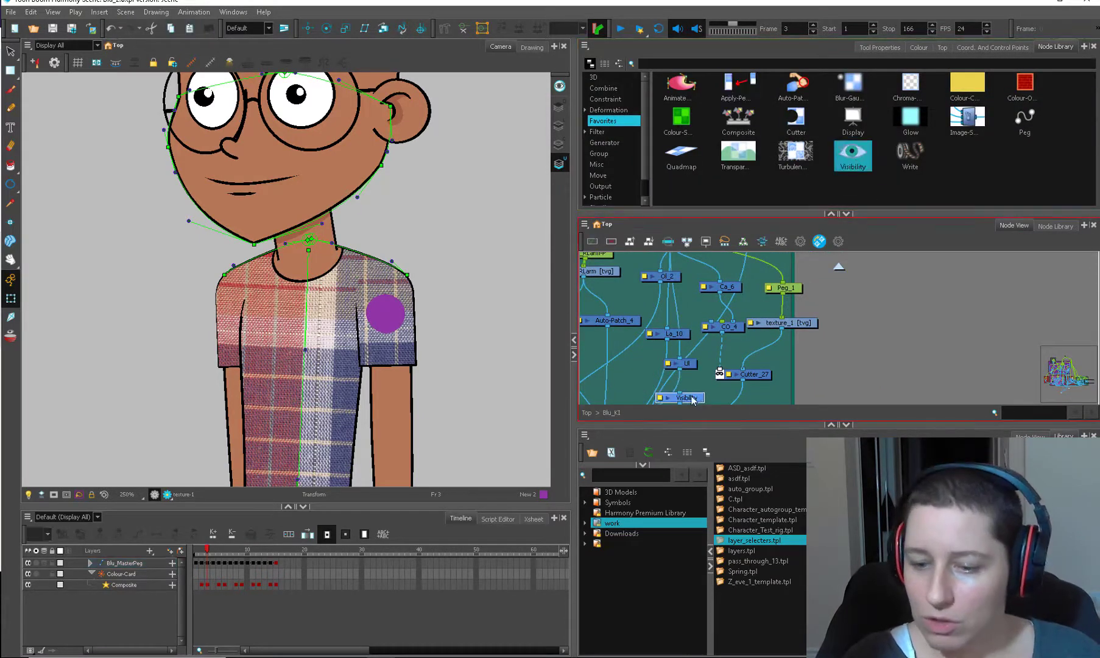
double_click(679, 389)
click(396, 337)
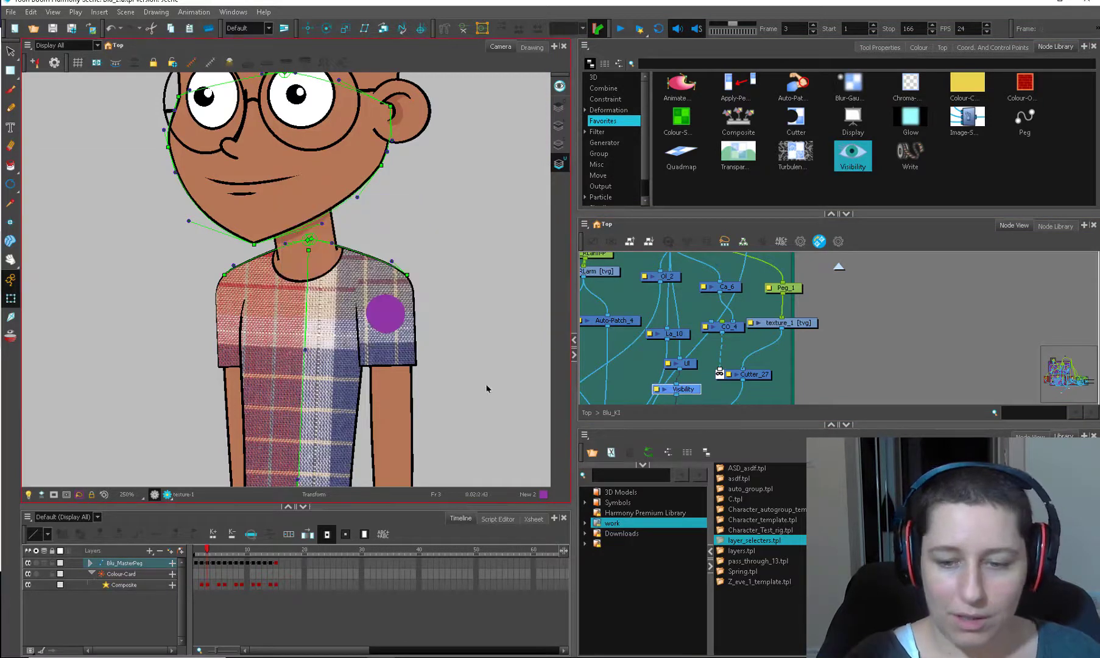
click(166, 529)
Step: Try selecting the right sleeve by its purple dot, rotating and moving it, and undo the transformations
click(383, 312)
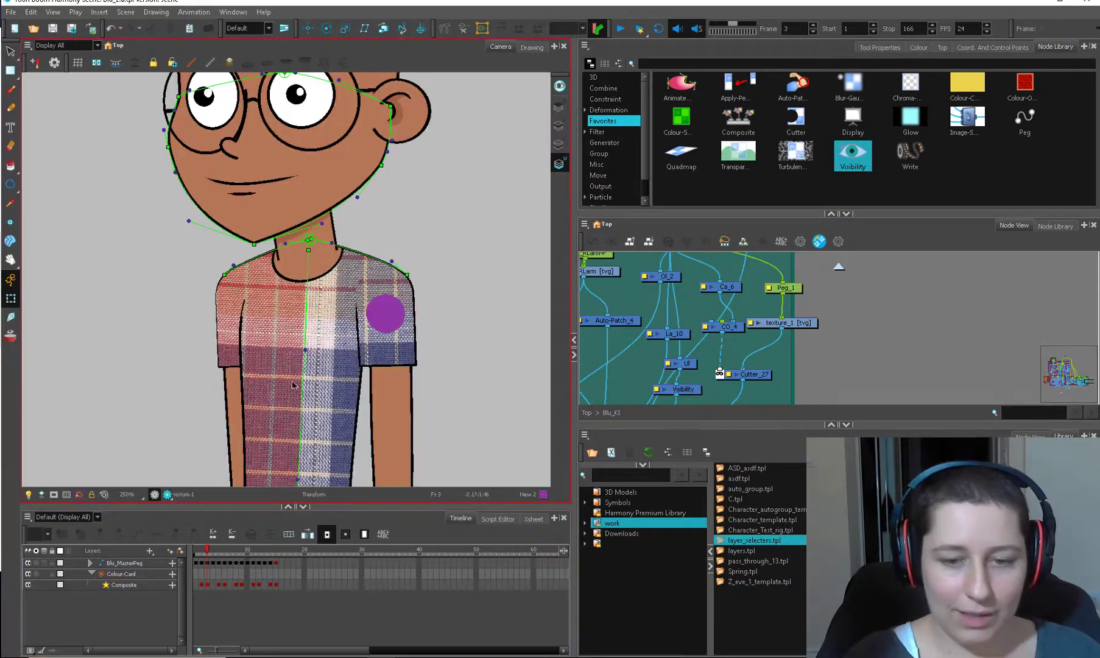
drag(515, 176, 436, 224)
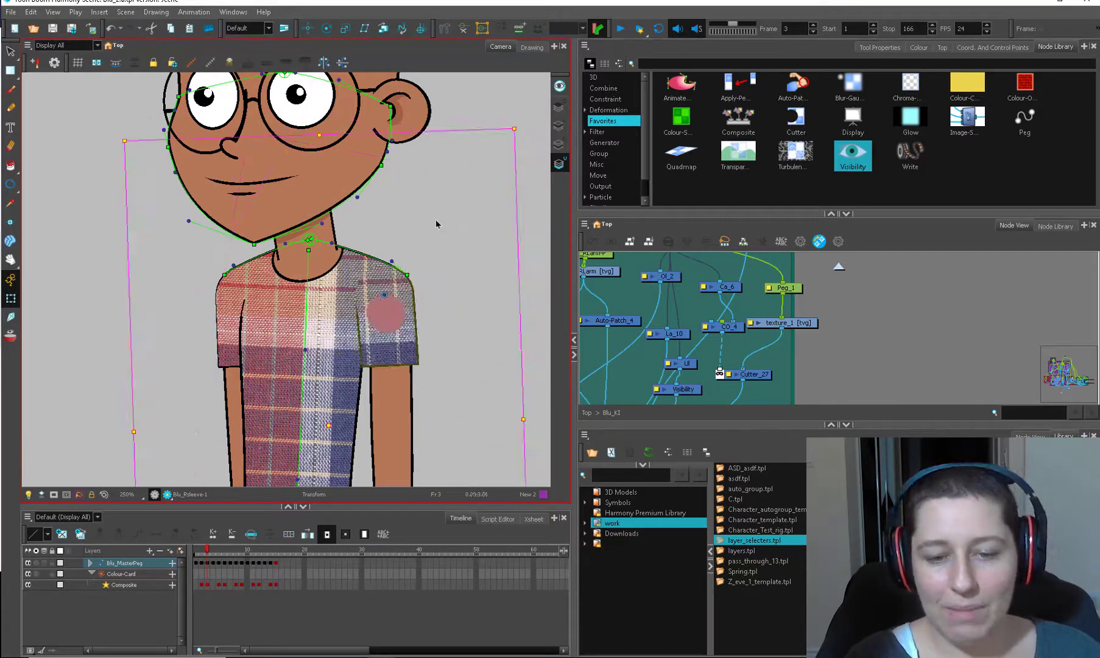
key(ctrl+z)
click(394, 343)
mouse_move(395, 344)
mouse_down()
mouse_move(439, 366)
mouse_move(384, 347)
mouse_move(400, 322)
mouse_move(386, 372)
mouse_up()
key(ctrl+z)
key(ctrl+z)
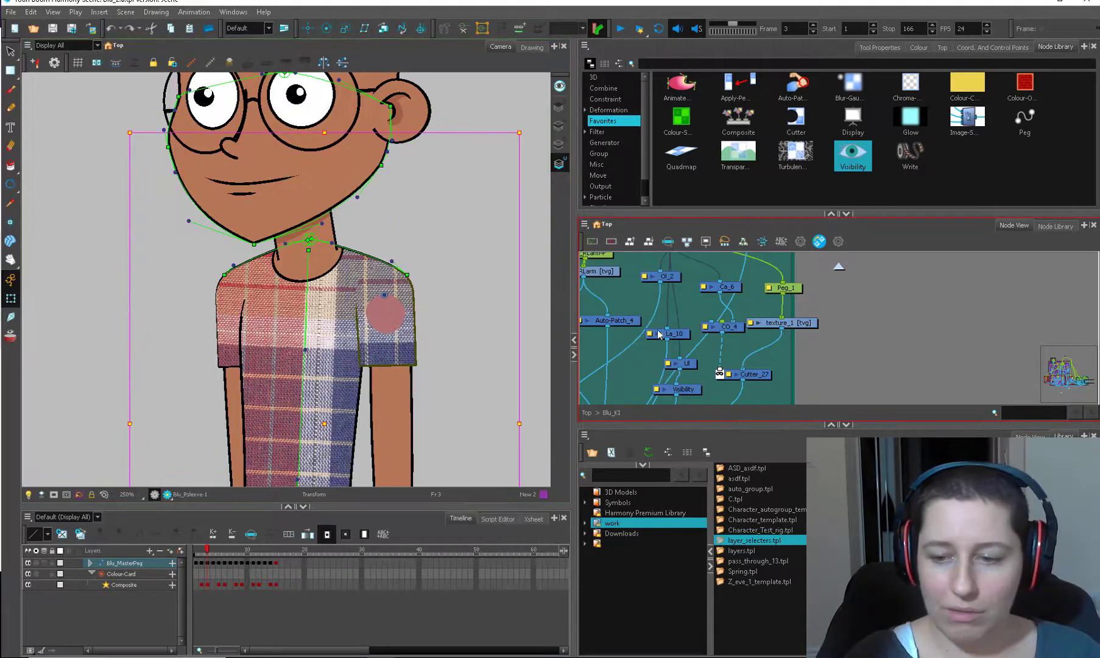
click(681, 313)
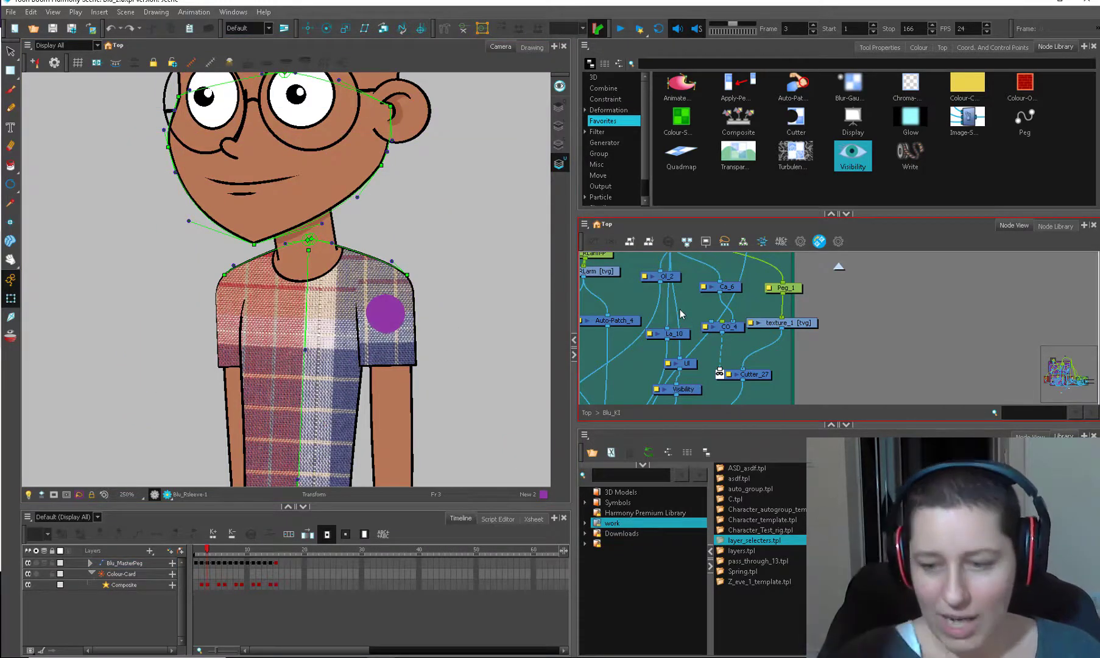
Step: Locate the chest texture nodes in the network and select the texture-P peg
drag(733, 288, 730, 284)
click(700, 312)
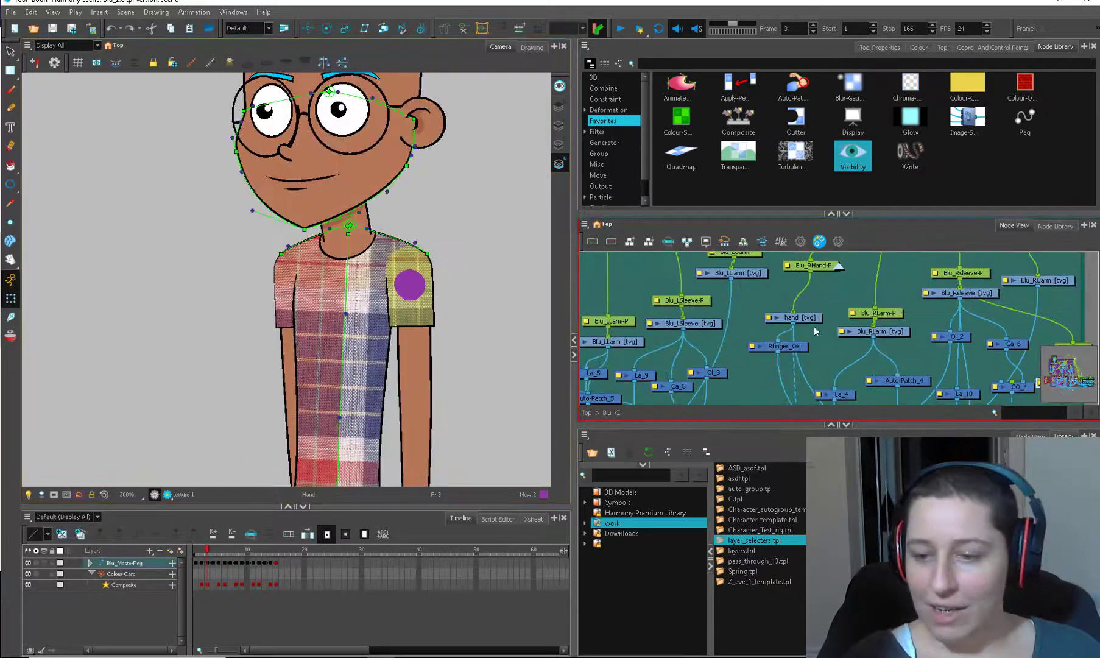
drag(709, 306, 797, 295)
scroll(740, 366, down, 2)
drag(676, 311, 769, 309)
click(699, 311)
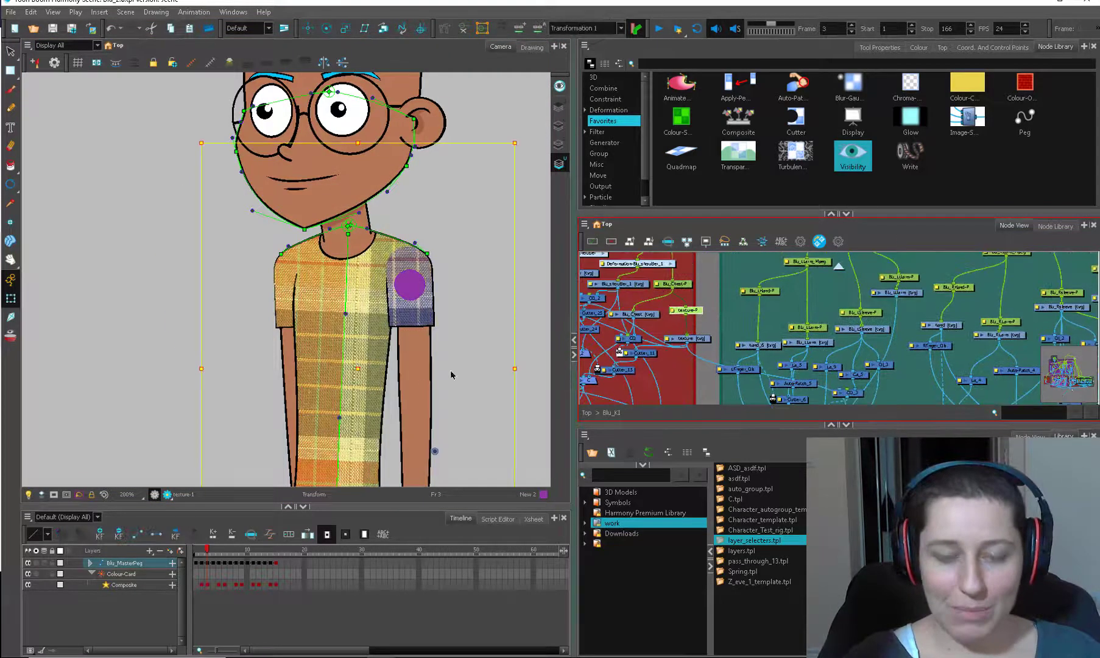
Step: Try transforming the whole character to test how the shirt texture follows, and undo the transformation
scroll(450, 374, down, 2)
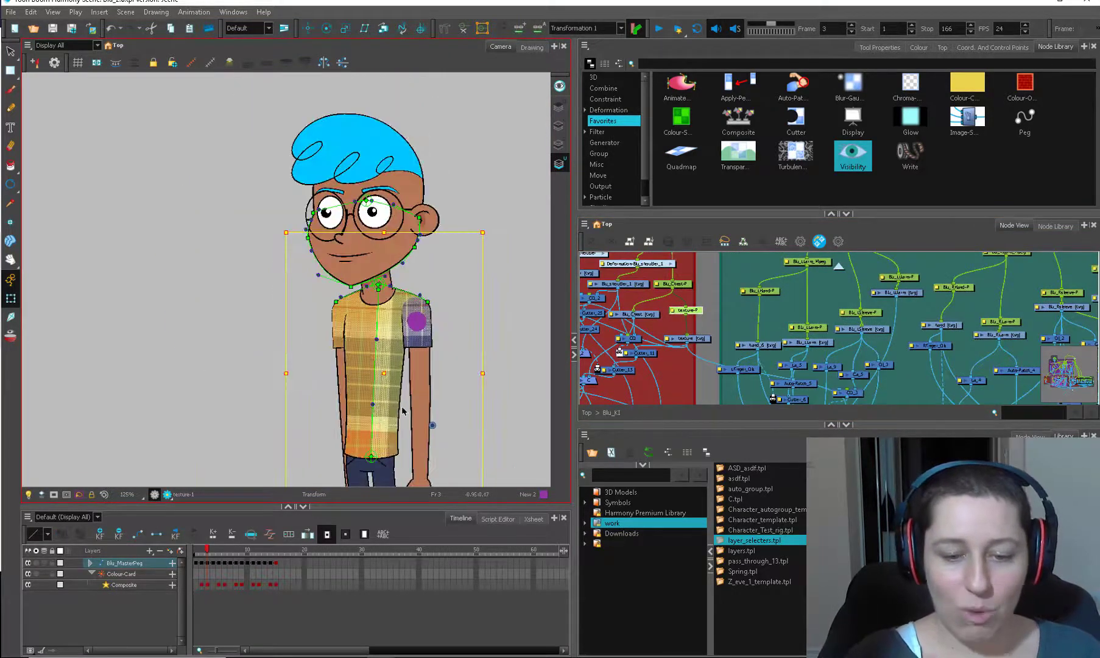
click(402, 410)
click(443, 417)
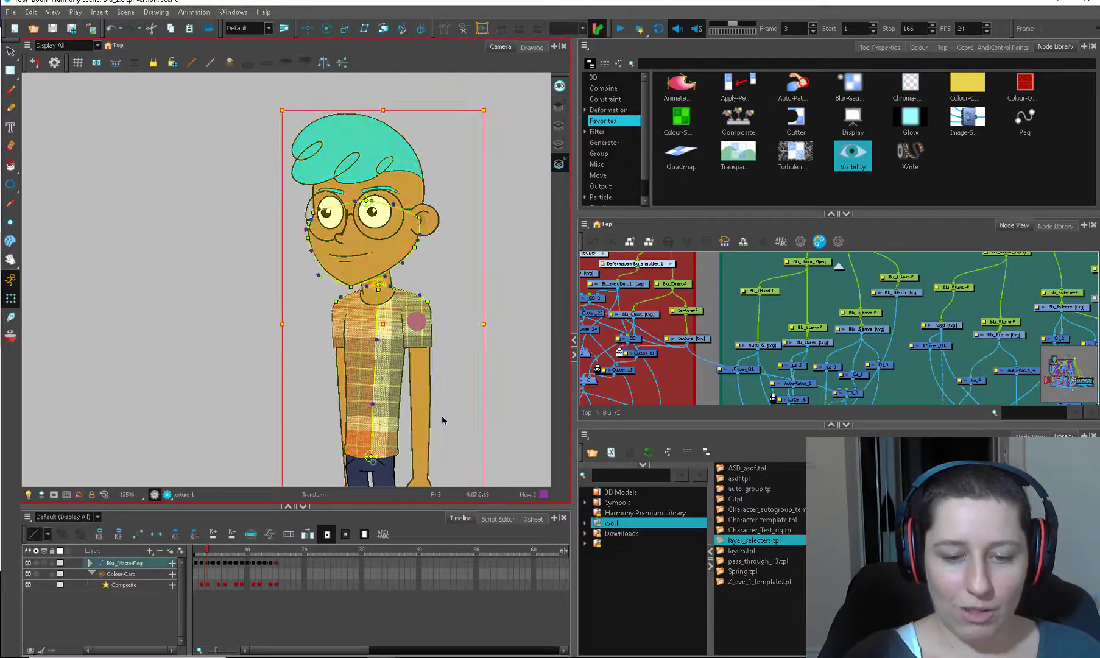
drag(463, 418, 259, 420)
key(ctrl+z)
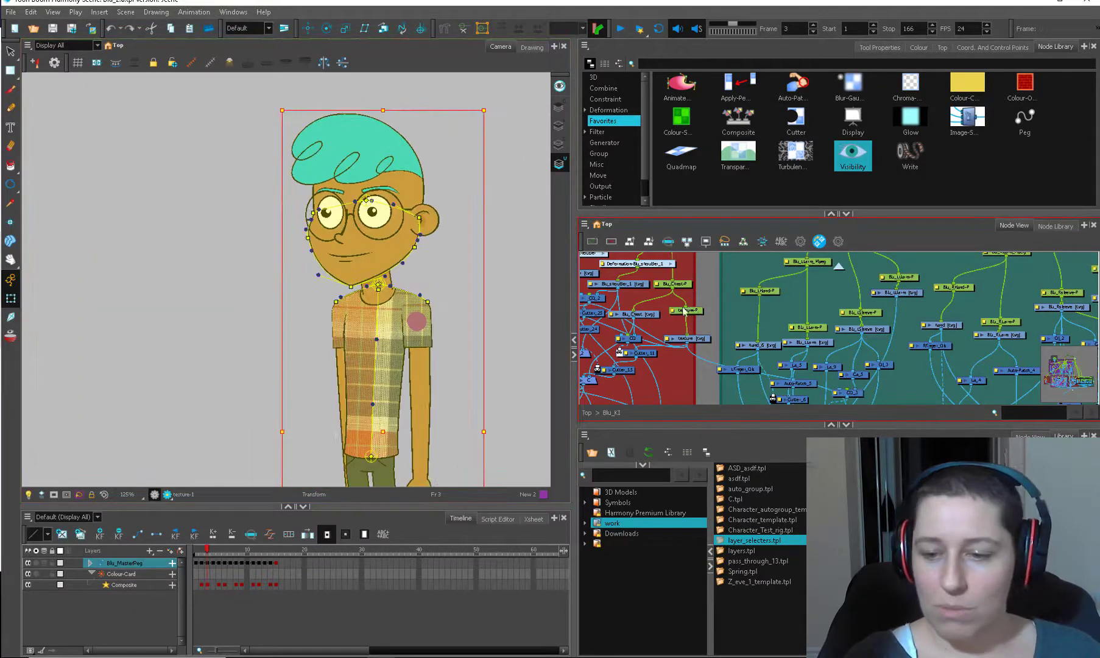
Step: Enlarge the shirt's plaid texture by scaling the texture-P peg
drag(709, 289, 709, 299)
click(698, 310)
scroll(461, 311, down, 2)
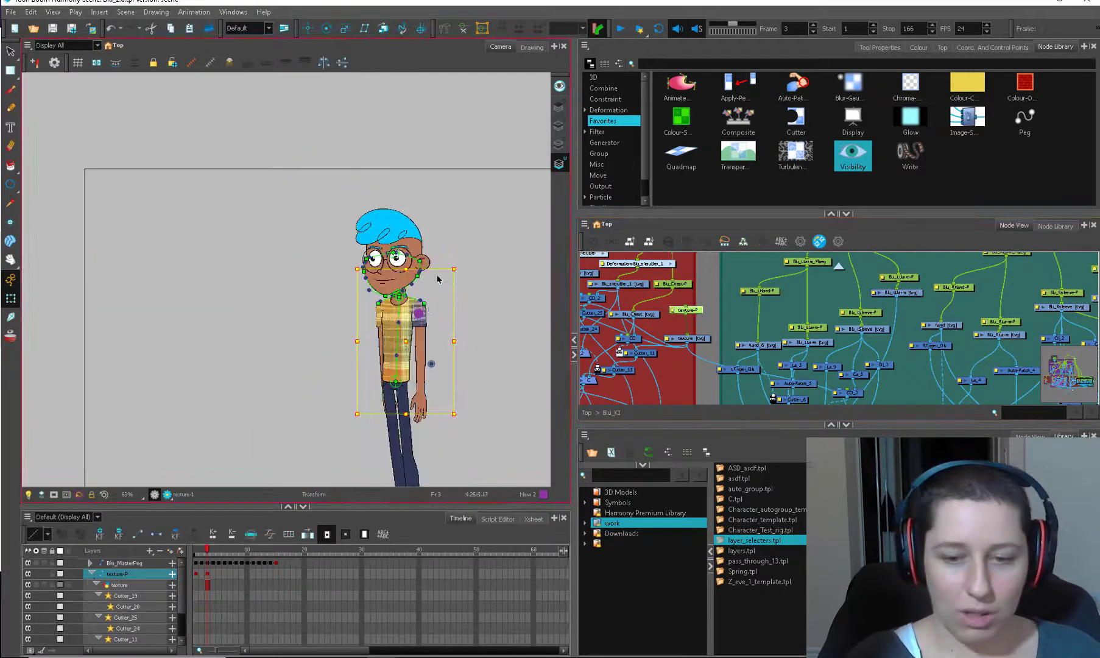
drag(454, 269, 523, 193)
click(498, 299)
scroll(499, 311, up, 1)
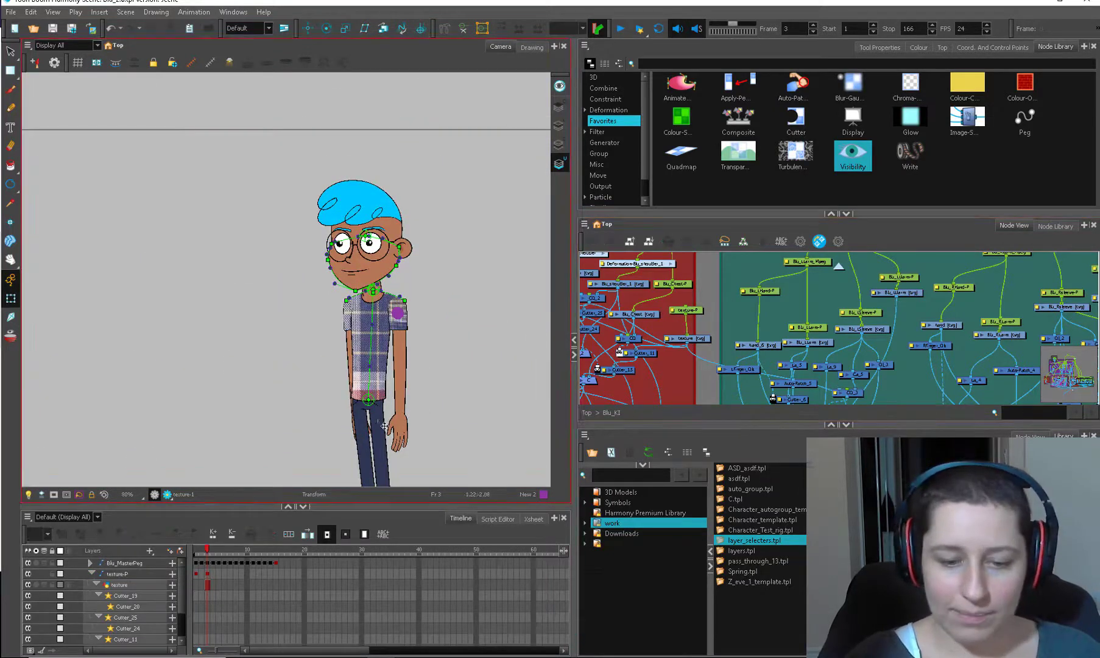
Step: Bend the character's upper body to test the shirt texture, and connect Blu_Chest-P to texture-P
drag(384, 426, 384, 451)
click(705, 348)
scroll(706, 353, up, 3)
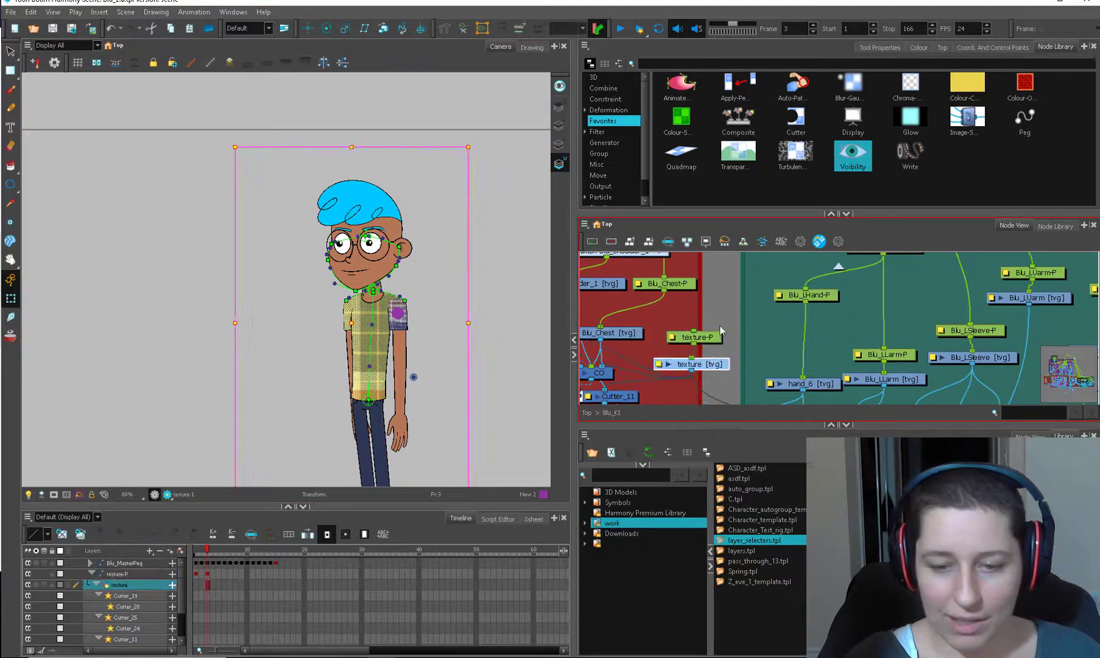
scroll(460, 378, up, 3)
drag(322, 246, 314, 286)
drag(663, 292, 695, 329)
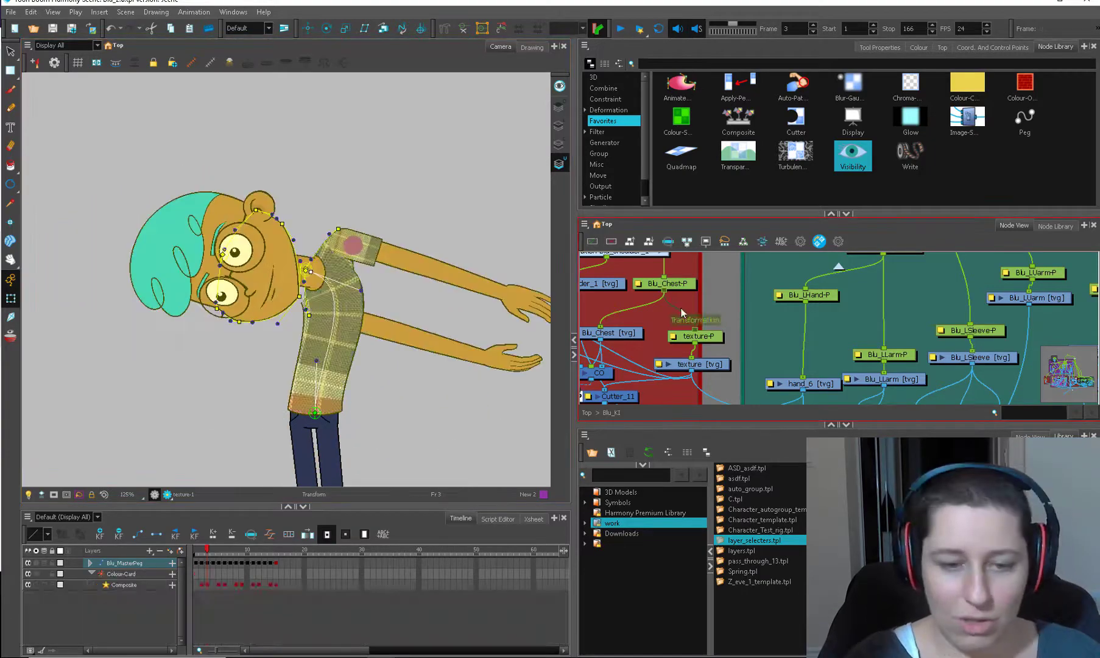
Step: Try pulling the left shoulder's deformation point outward, and restore the shoulder
drag(359, 289, 266, 232)
scroll(258, 291, up, 2)
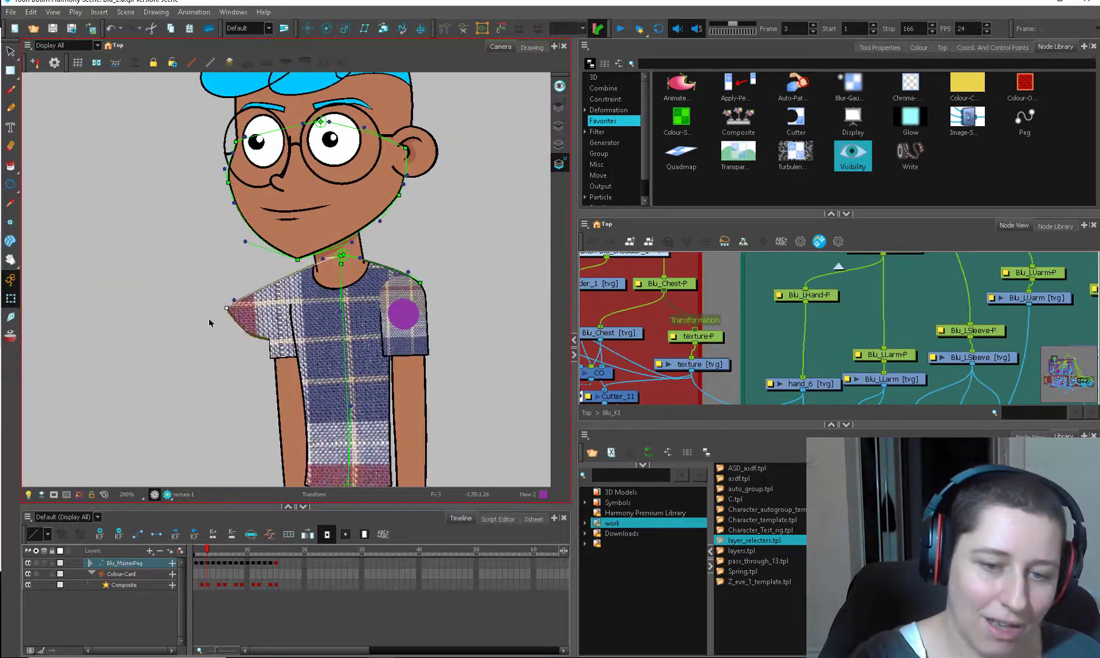
drag(209, 323, 251, 270)
Step: Try moving the Blu_LSleeve drawing away from the body, select its parent peg Blu_LSleeve-P, and undo the transformations
click(297, 382)
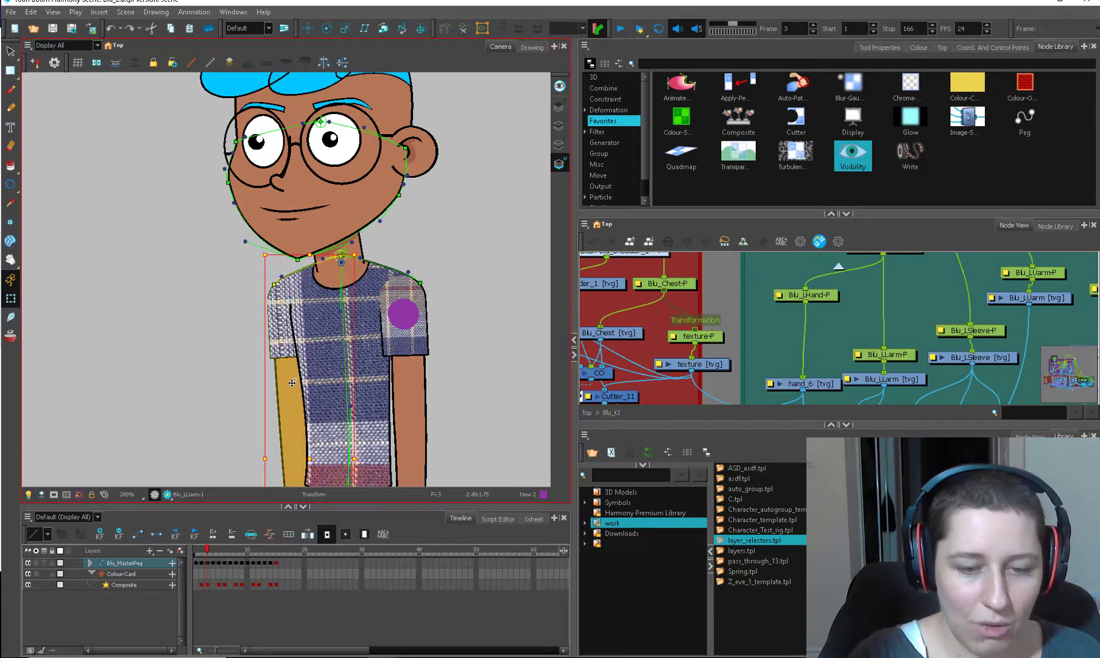
click(273, 357)
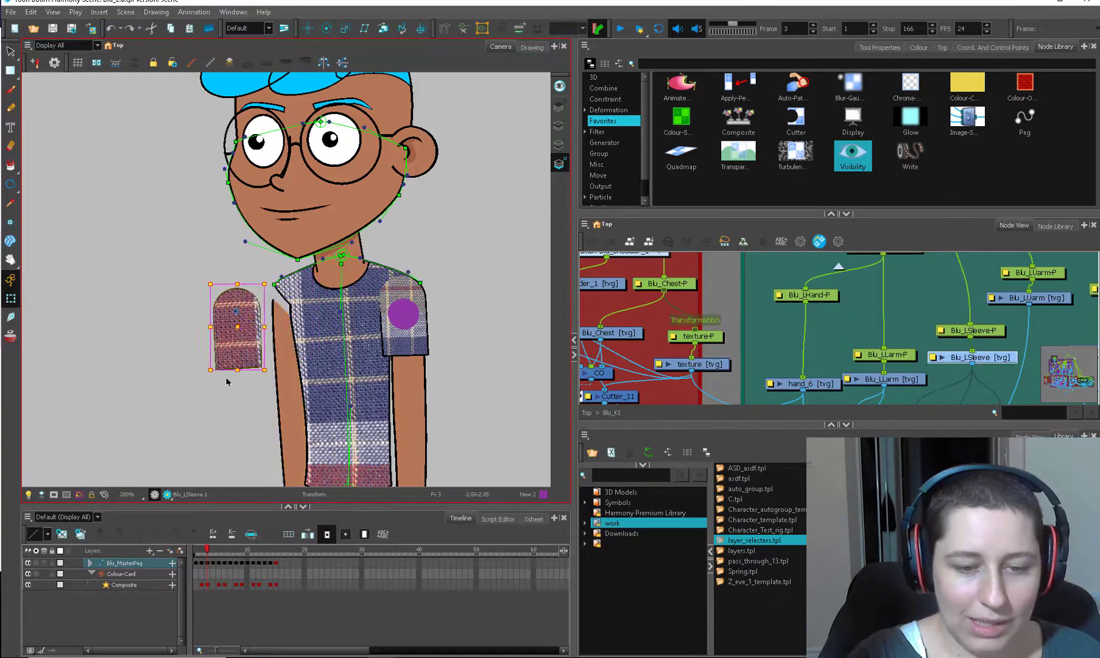
drag(261, 417, 216, 398)
key(b)
key(b)
key(b)
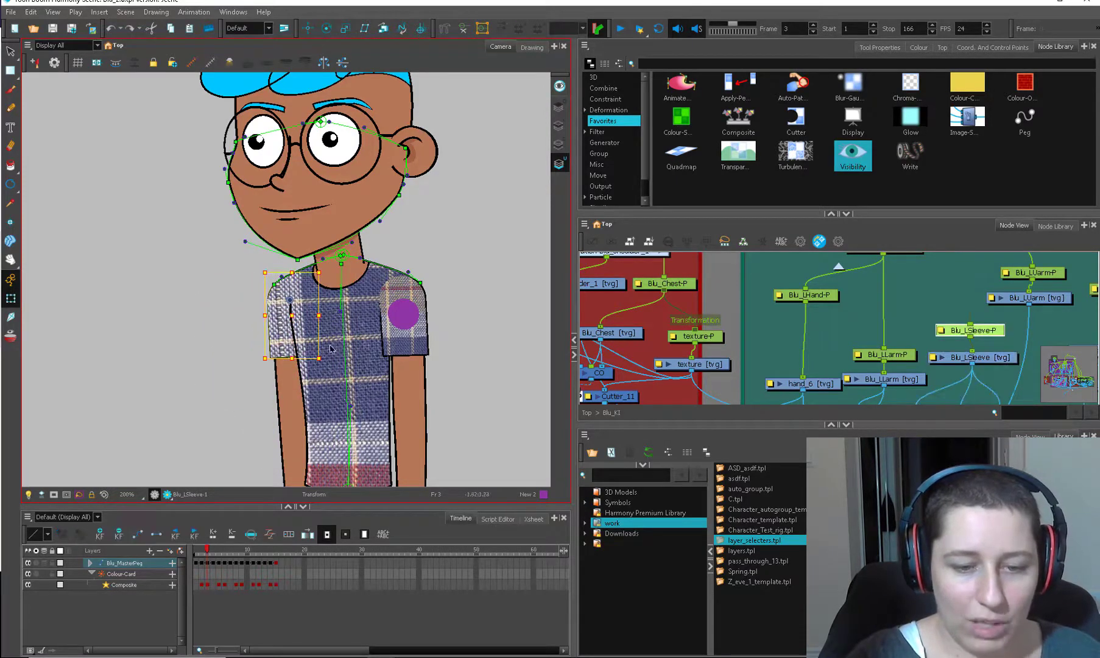
mouse_move(361, 252)
mouse_down()
mouse_move(369, 307)
mouse_move(367, 262)
mouse_up()
key(ctrl+z)
Step: Try rotating the whole right arm outward from its parent peg to examine the sleeve texture, and restore the arm
click(406, 369)
key(b)
key(b)
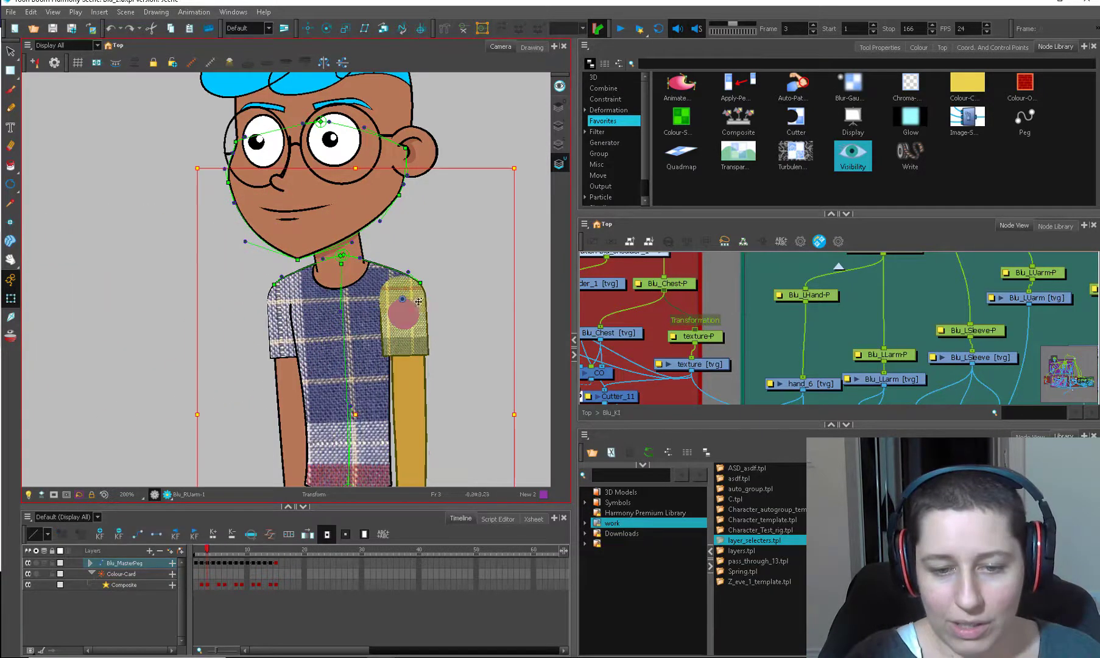
mouse_move(405, 390)
mouse_down()
mouse_move(460, 403)
mouse_move(506, 366)
mouse_move(391, 406)
mouse_up()
key(ctrl+z)
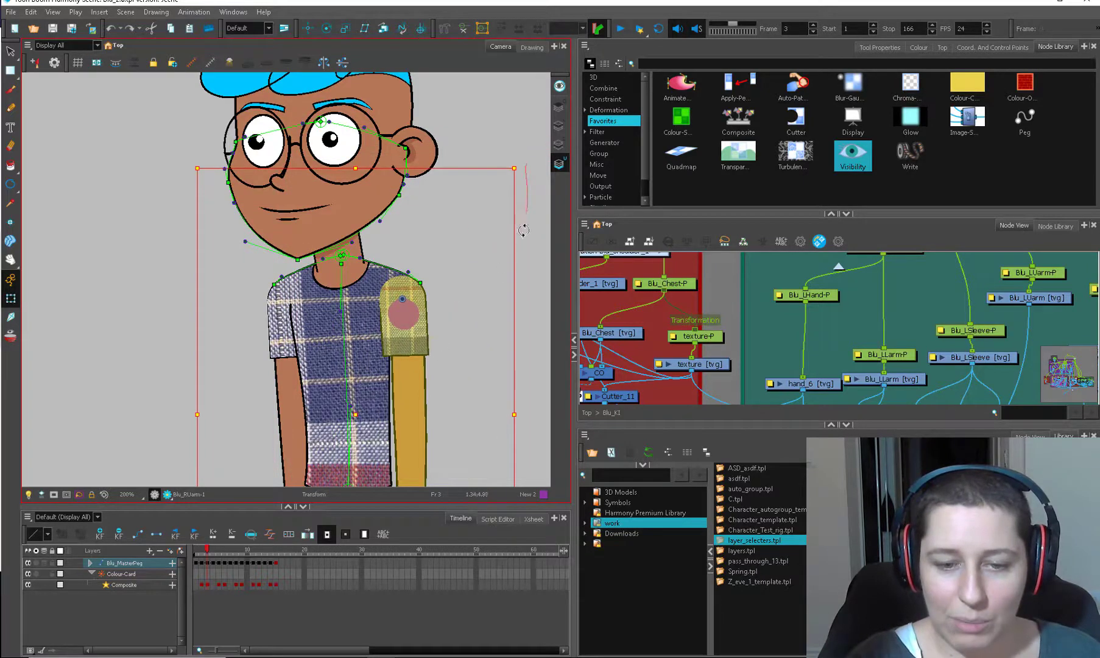
drag(518, 163, 335, 148)
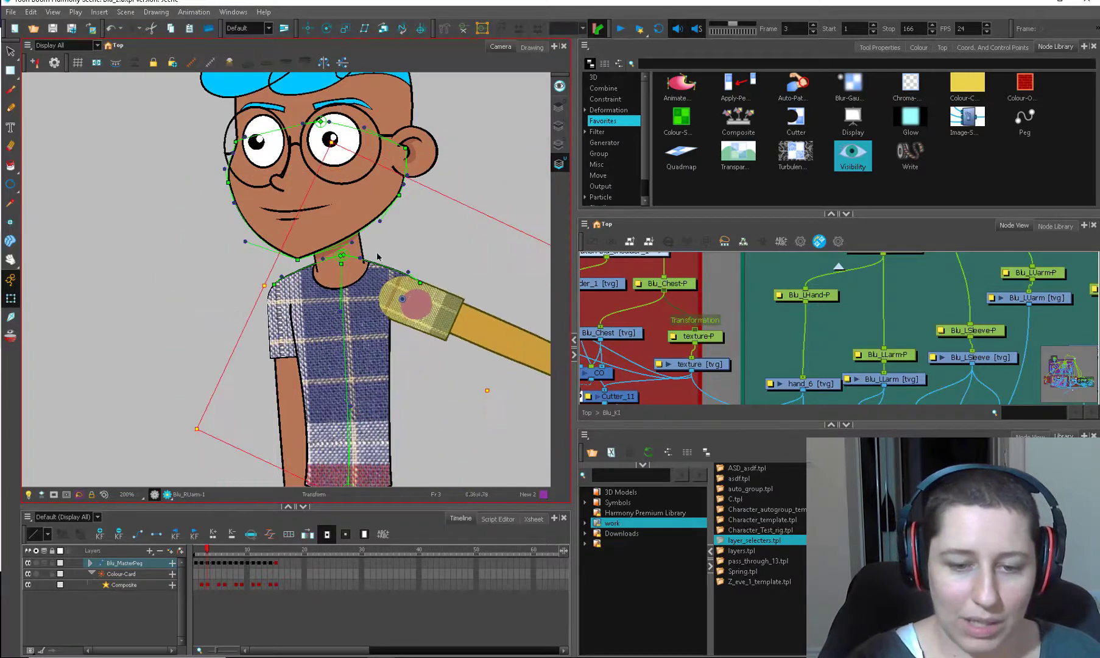
scroll(393, 276, up, 3)
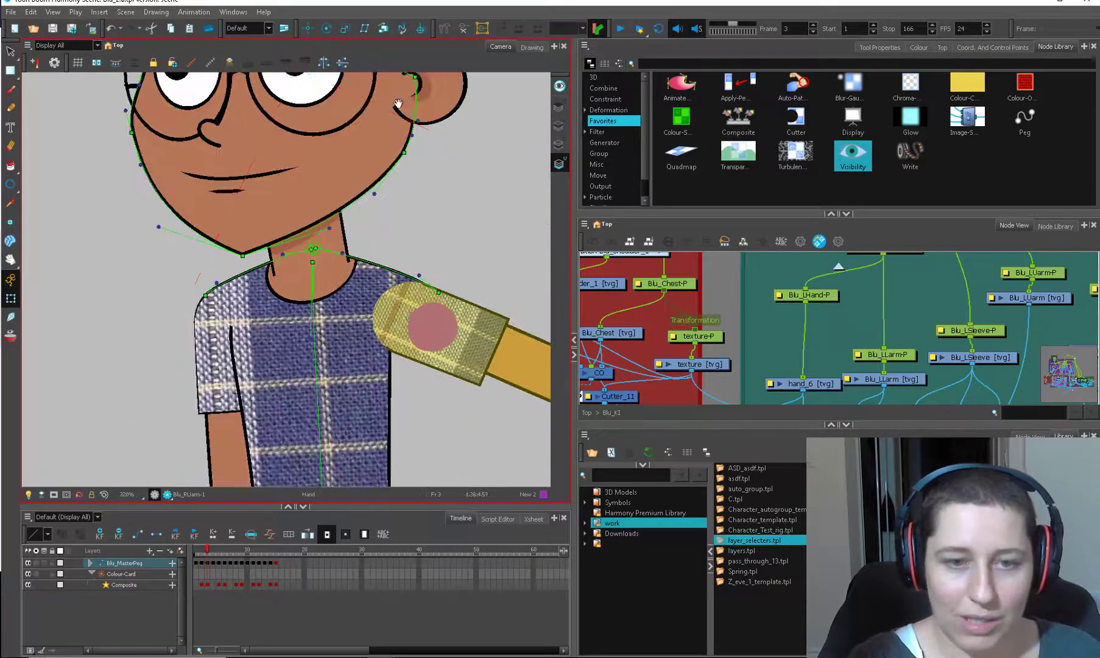
drag(397, 104, 393, 170)
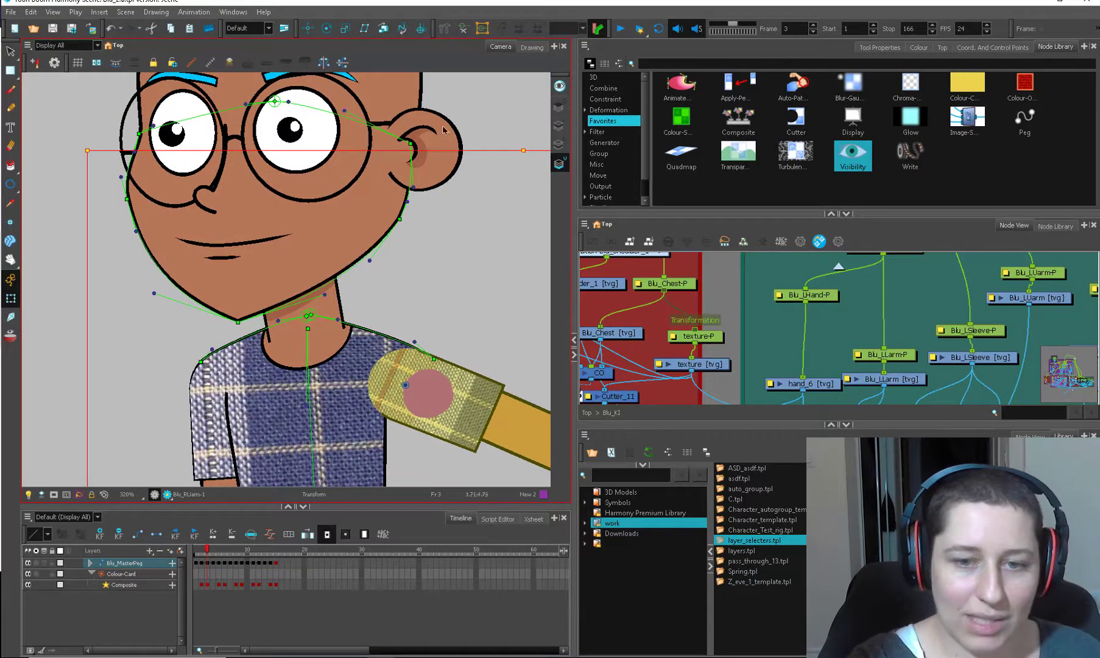
scroll(373, 265, down, 1)
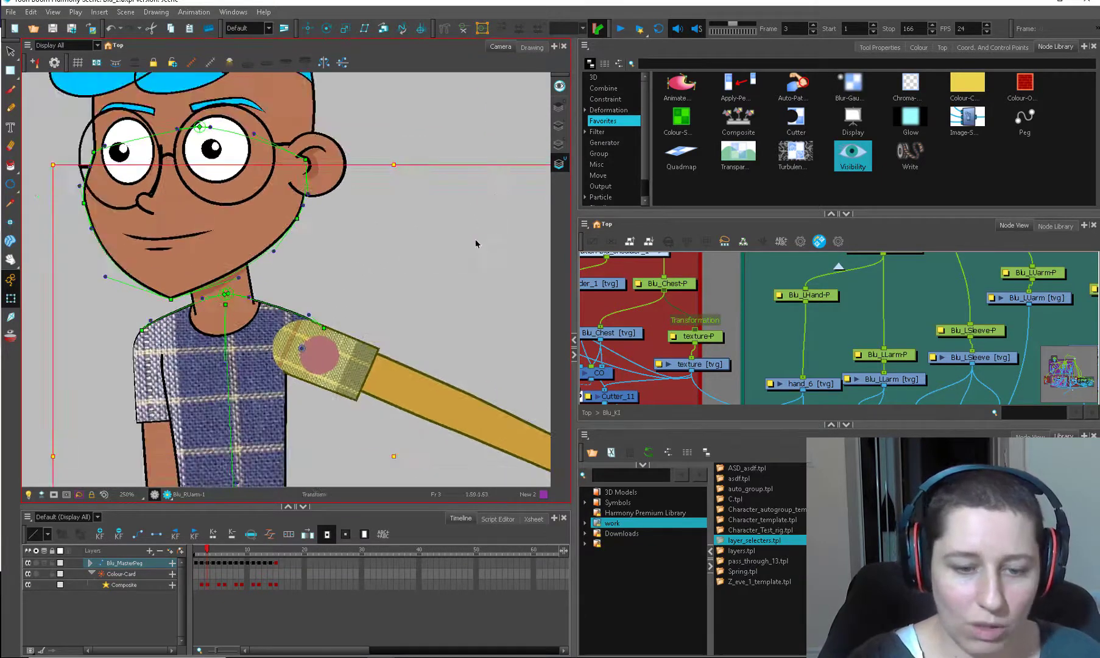
drag(475, 252, 360, 426)
scroll(314, 338, down, 2)
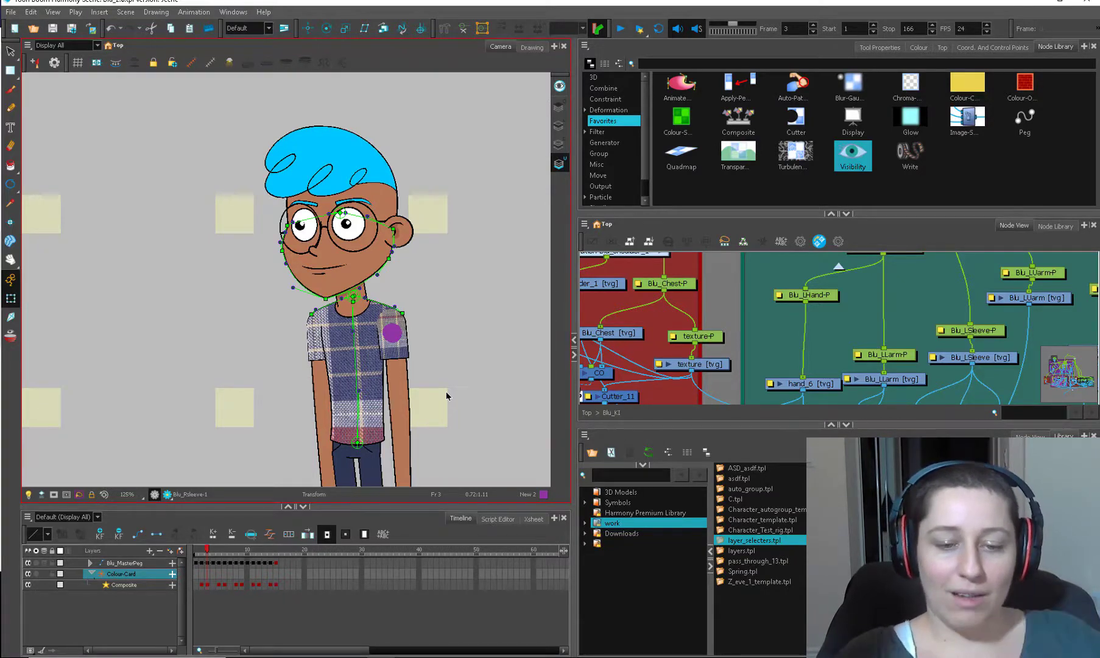
Step: Sketch the outline of a V-neck shirt with short sleeves beside the character using the Brush
scroll(445, 309, up, 4)
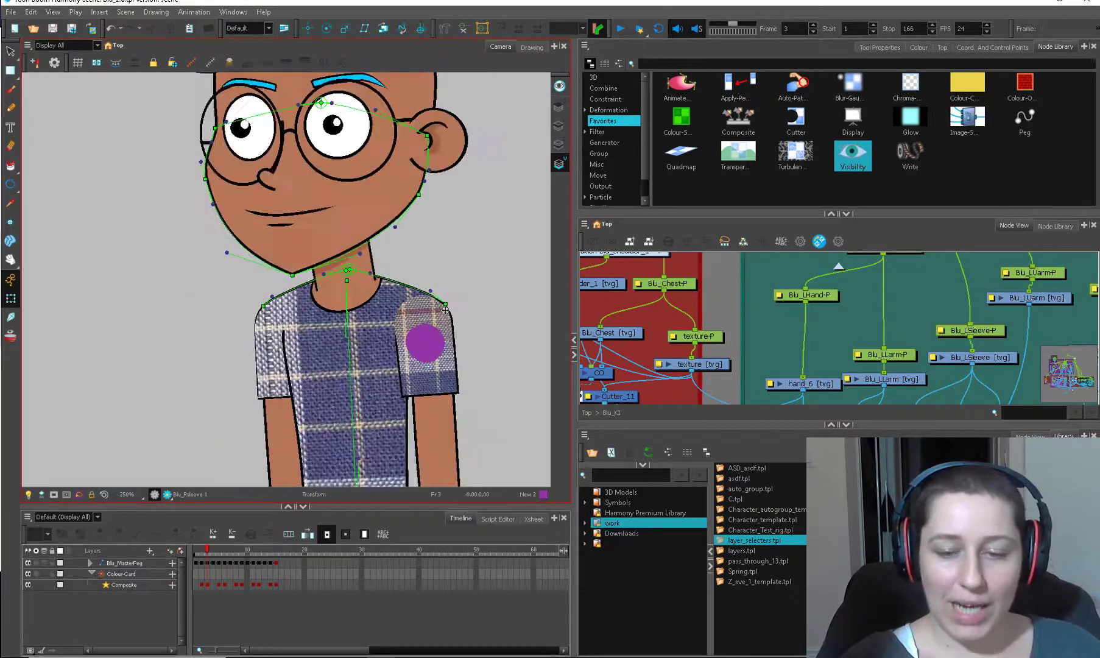
scroll(445, 310, down, 1)
key(alt+b)
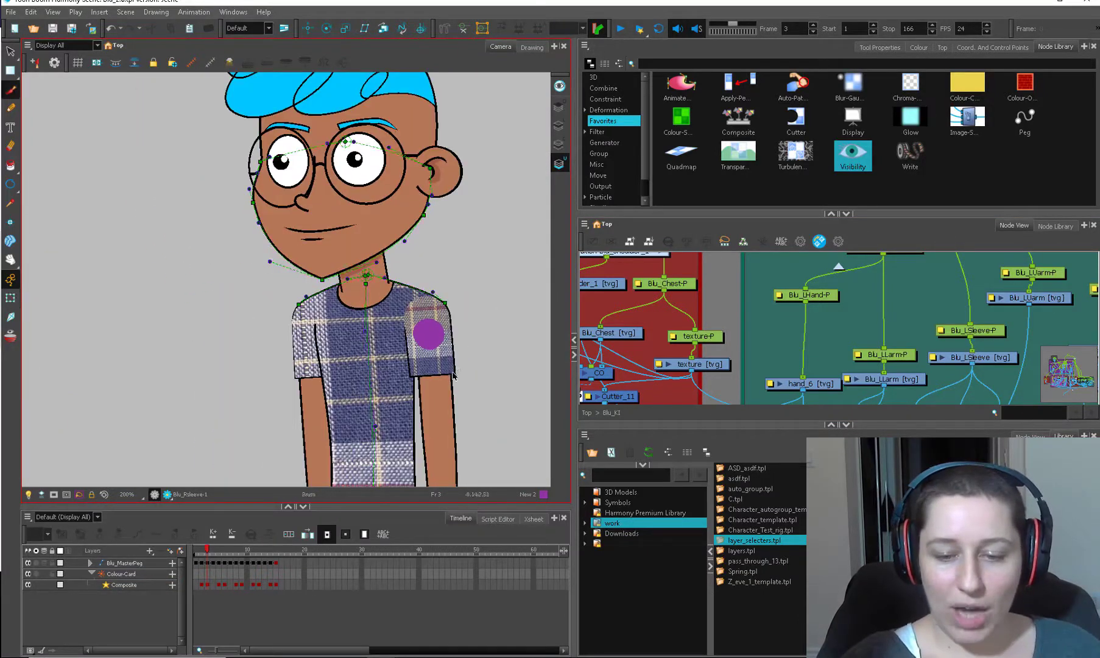
drag(454, 375, 236, 337)
mouse_move(323, 299)
mouse_down()
mouse_move(421, 263)
mouse_move(505, 290)
mouse_move(453, 355)
mouse_up()
drag(506, 291, 520, 409)
drag(451, 359, 467, 428)
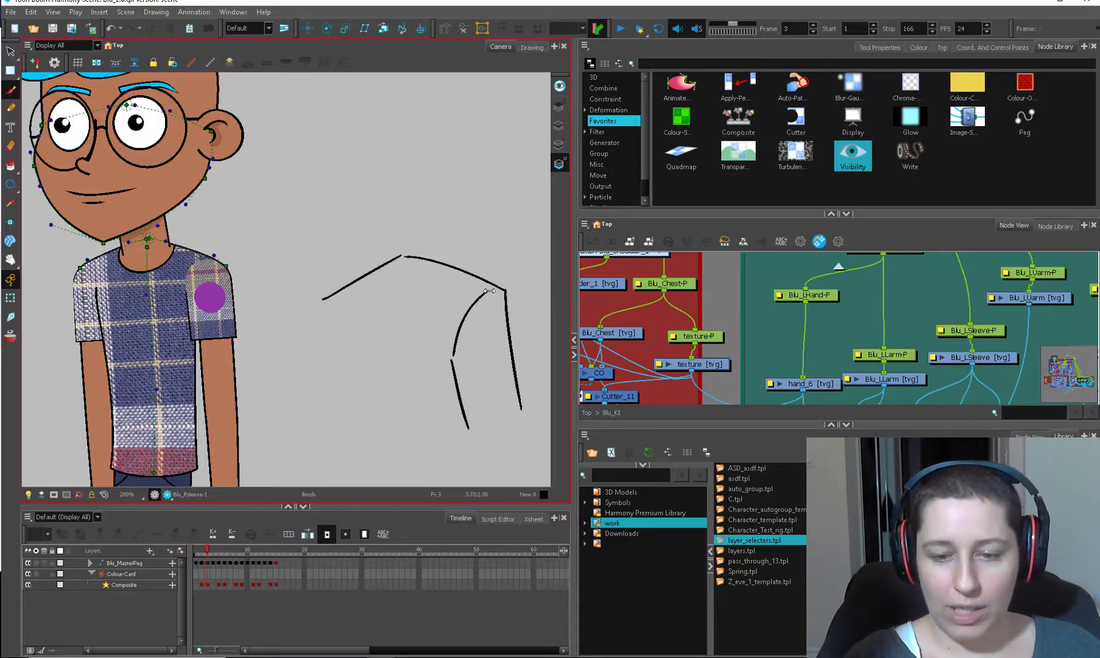
drag(355, 280, 367, 460)
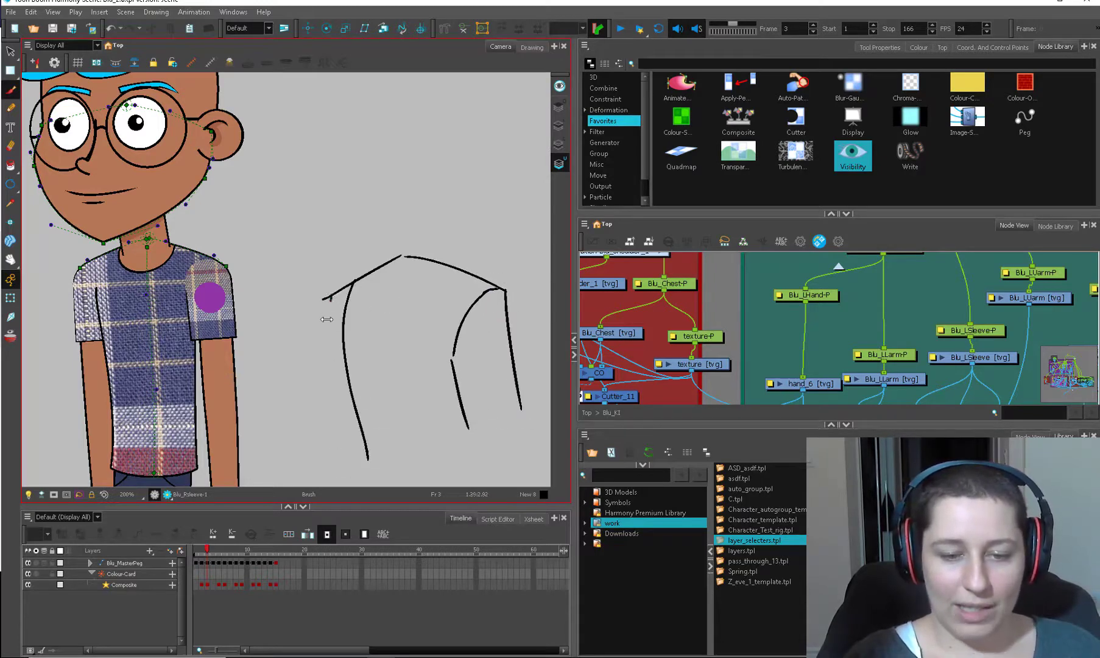
mouse_move(327, 297)
mouse_down()
mouse_move(316, 412)
mouse_move(347, 413)
mouse_up()
mouse_move(375, 266)
mouse_down()
mouse_move(386, 334)
mouse_move(439, 256)
mouse_move(419, 261)
mouse_up()
drag(453, 355, 478, 428)
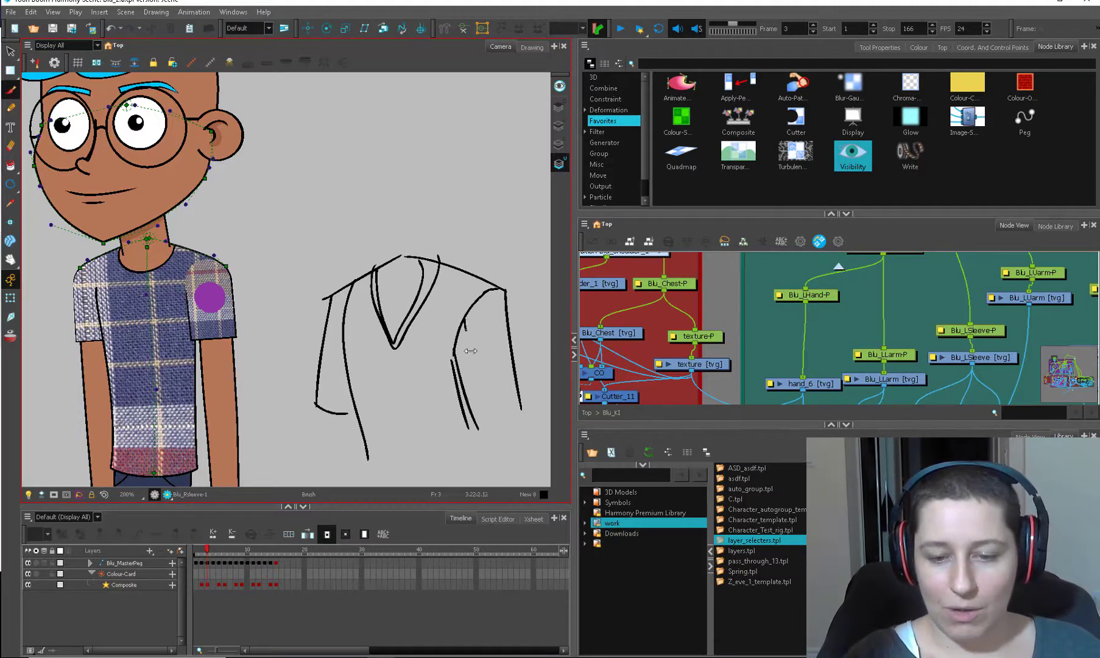
Step: Draw stripes following the form of the sketched shirt's body and both sleeves
drag(466, 332, 482, 420)
mouse_move(485, 306)
mouse_down()
mouse_move(506, 402)
mouse_move(523, 401)
mouse_move(484, 417)
mouse_up()
mouse_move(469, 282)
mouse_down()
mouse_move(446, 329)
mouse_move(446, 435)
mouse_up()
drag(443, 279, 423, 438)
mouse_move(370, 296)
mouse_down()
mouse_move(363, 335)
mouse_move(378, 443)
mouse_up()
drag(393, 349, 396, 427)
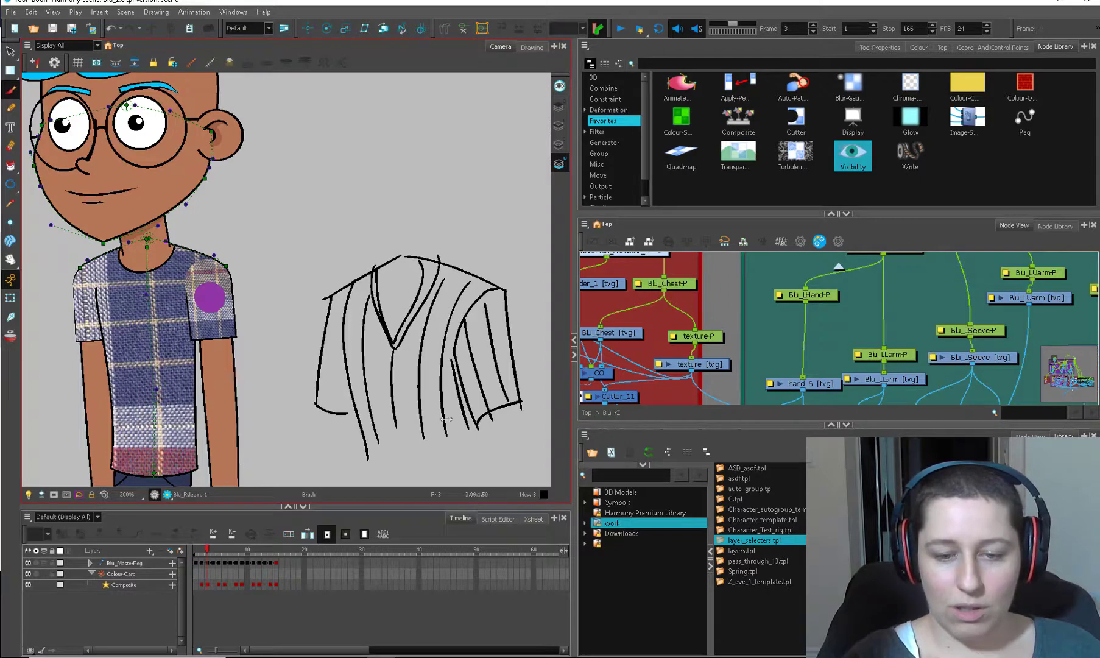
drag(341, 308, 326, 401)
drag(338, 370, 335, 397)
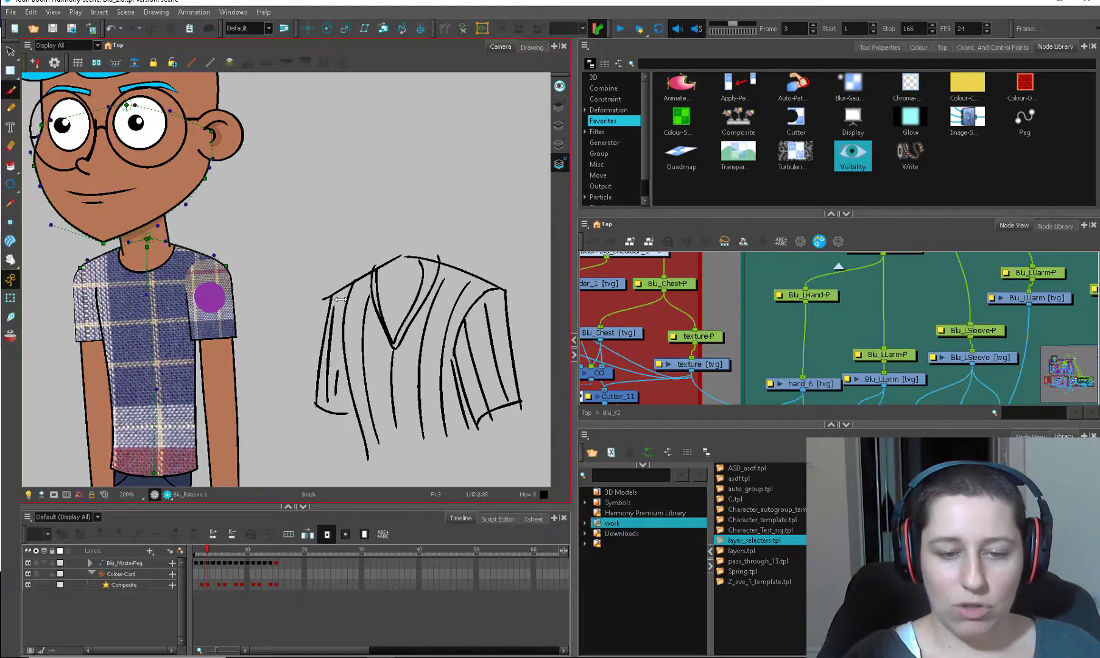
Step: Undo the shirt sketch and draw a shoulder line with a raised sleeve, adding stripes along the sleeve and a hem
key(space)
drag(509, 292, 454, 292)
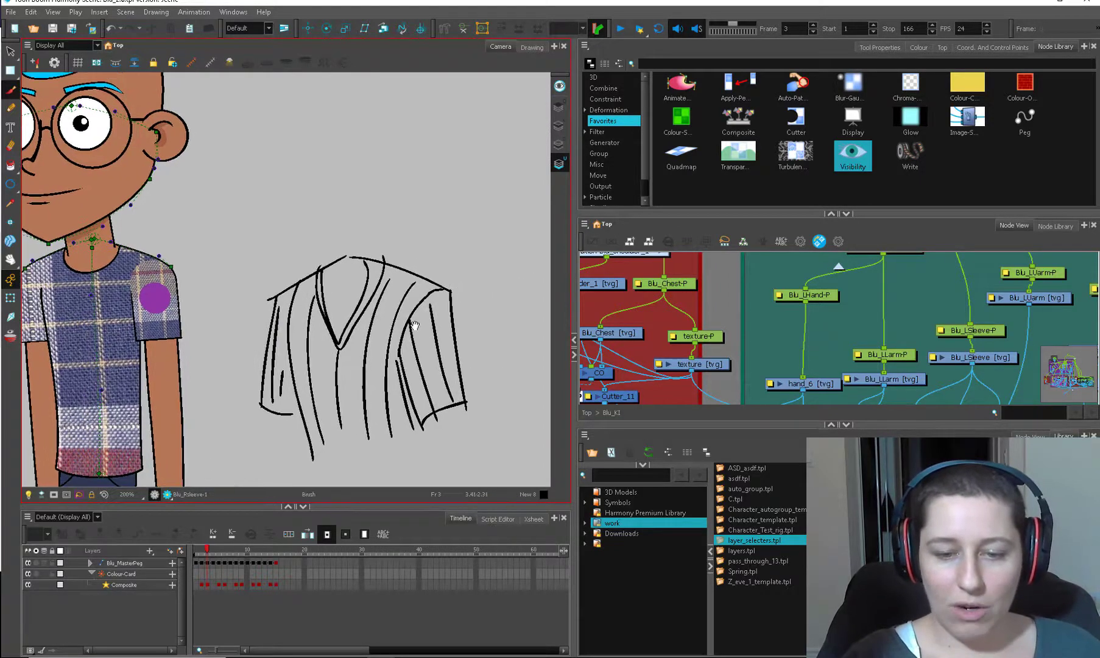
key(alt+b)
drag(305, 296, 360, 241)
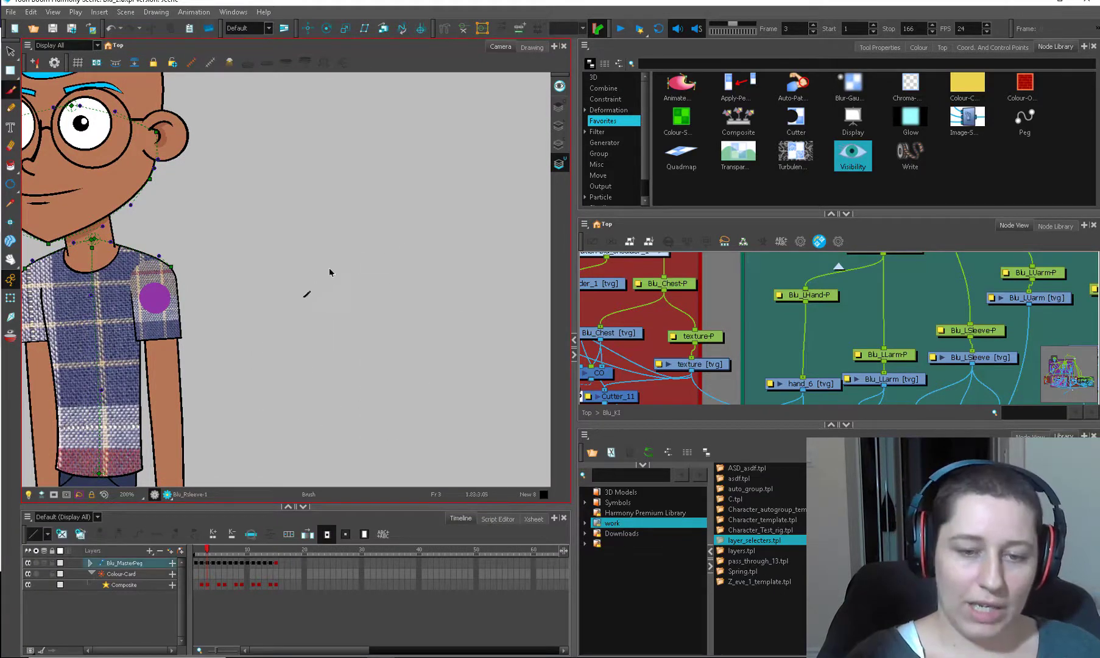
mouse_move(434, 332)
mouse_down()
mouse_move(467, 134)
mouse_move(416, 209)
mouse_move(443, 310)
mouse_up()
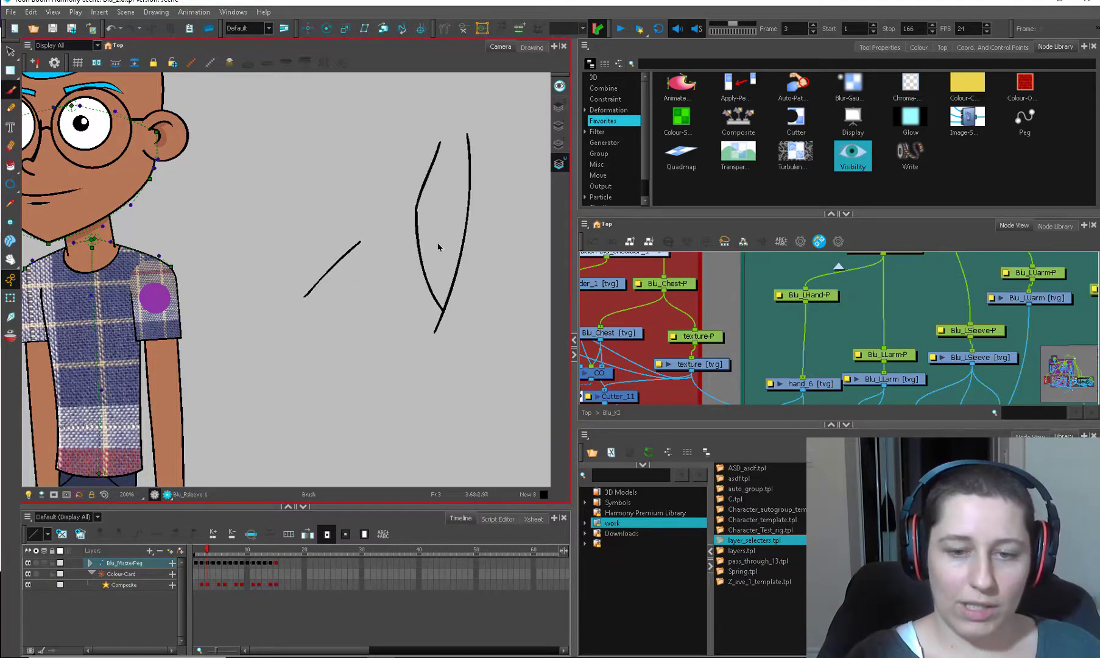
drag(453, 137, 418, 247)
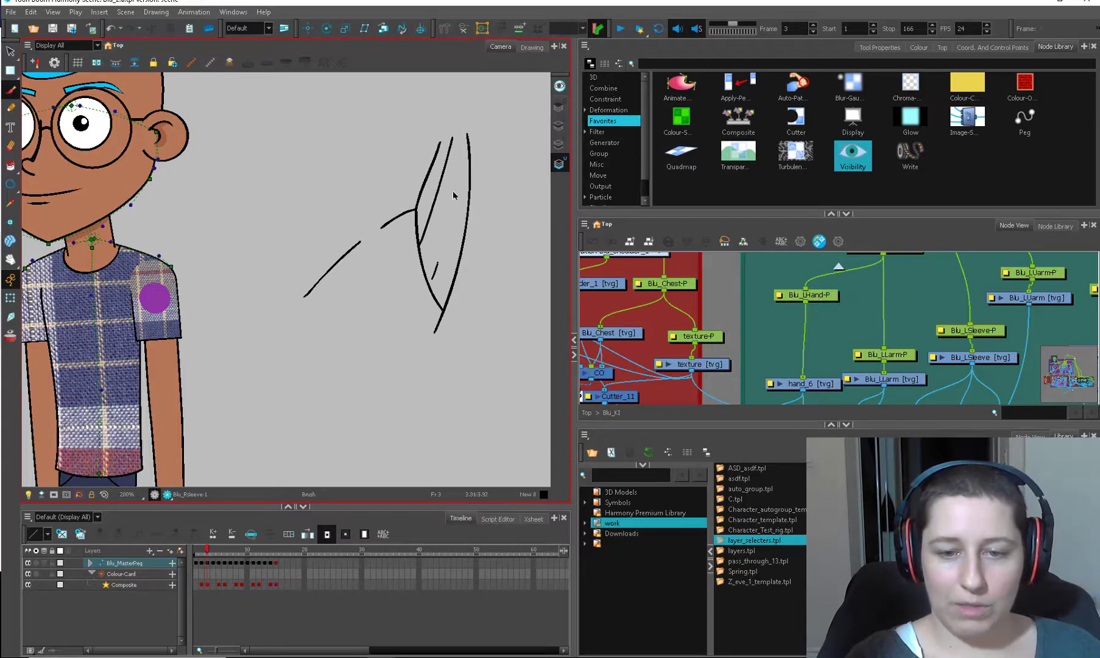
mouse_move(458, 165)
mouse_down()
mouse_move(432, 279)
mouse_move(473, 175)
mouse_up()
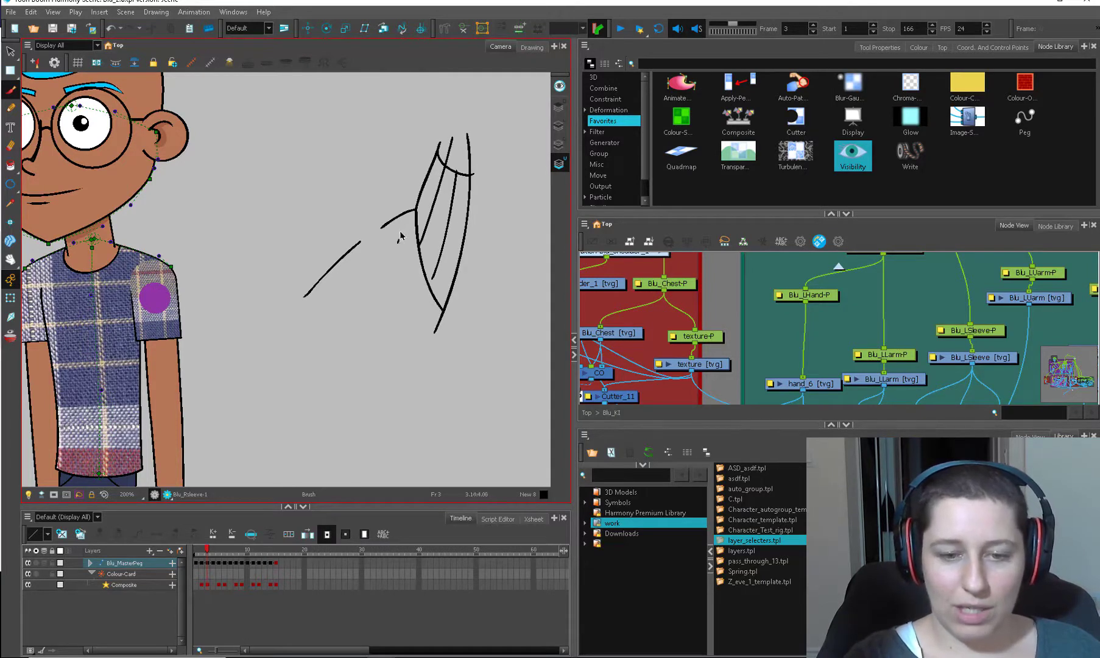
Step: Add curved torso stripes, a neckline and the body's side lines to the raised-sleeve sketch
drag(413, 213, 421, 351)
drag(383, 223, 416, 375)
drag(360, 245, 366, 342)
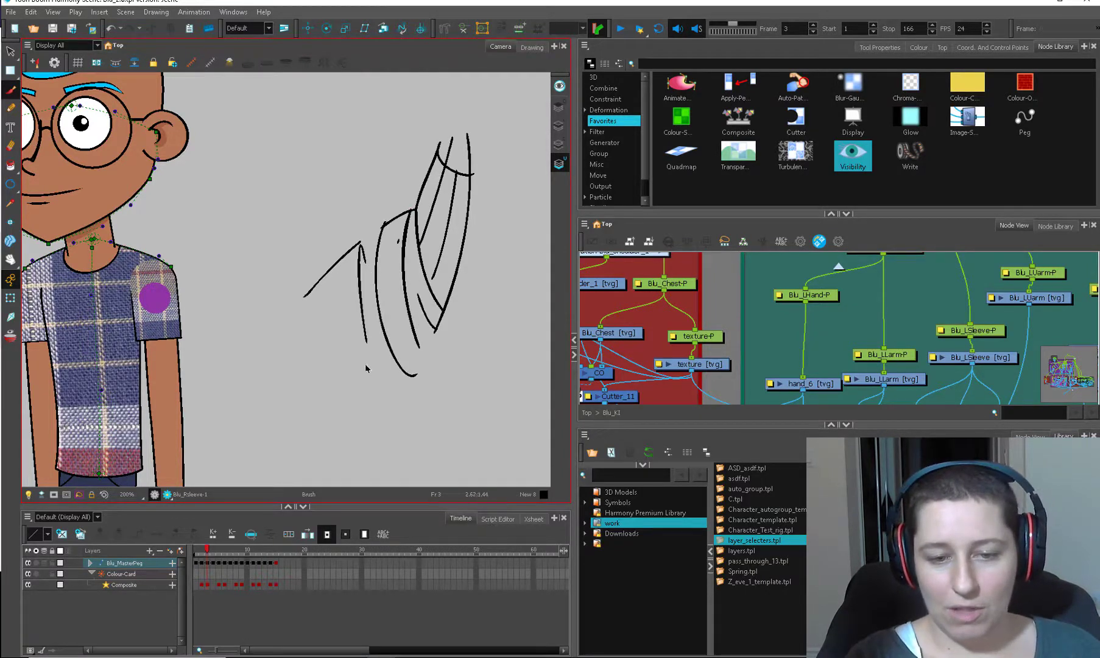
drag(338, 262, 375, 225)
drag(321, 290, 320, 335)
drag(333, 375, 392, 412)
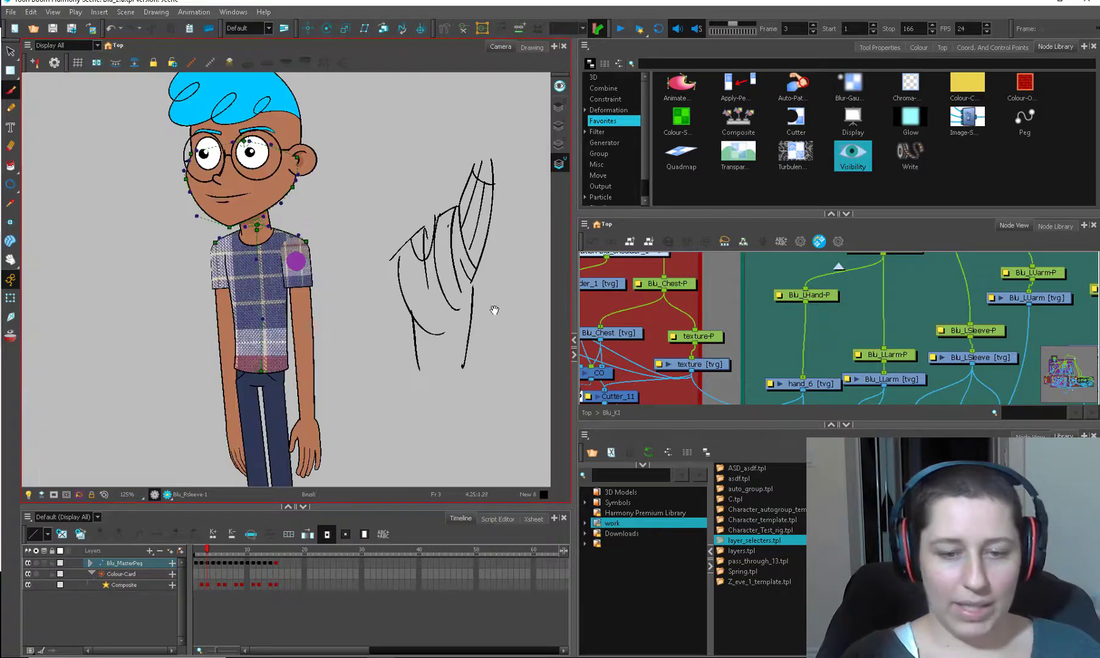
Step: Delete the sketch together with the artwork on Blu_Rsleeve, and return the node view to the Top level
drag(494, 309, 459, 343)
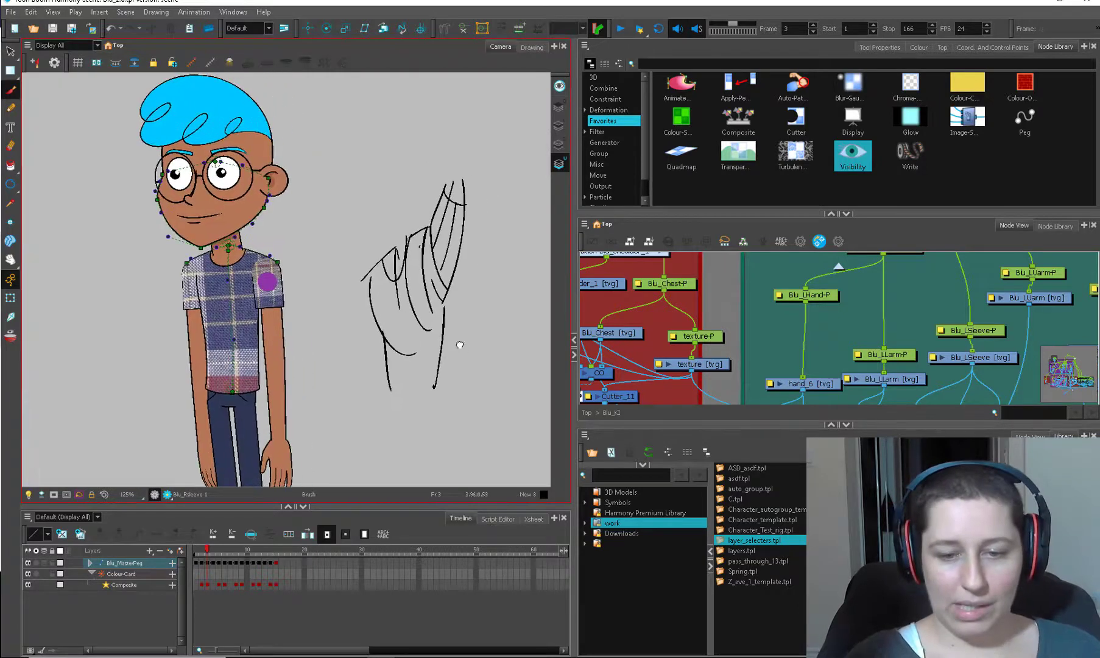
key(alt+s)
mouse_move(487, 160)
mouse_down()
mouse_move(407, 393)
mouse_move(487, 243)
mouse_up()
click(721, 305)
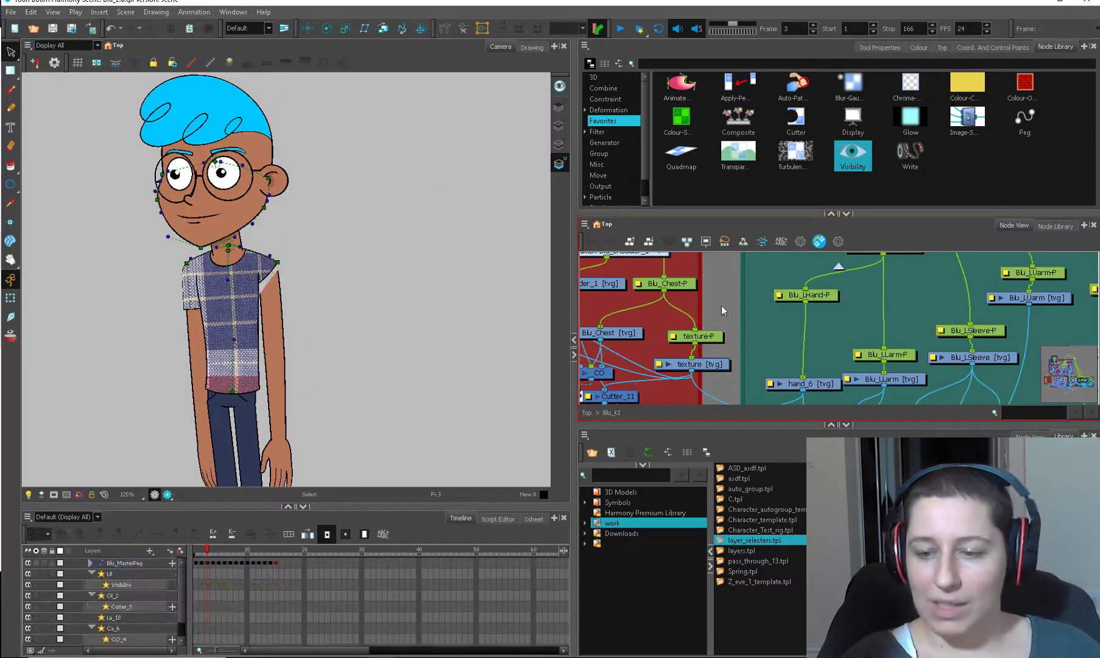
click(705, 242)
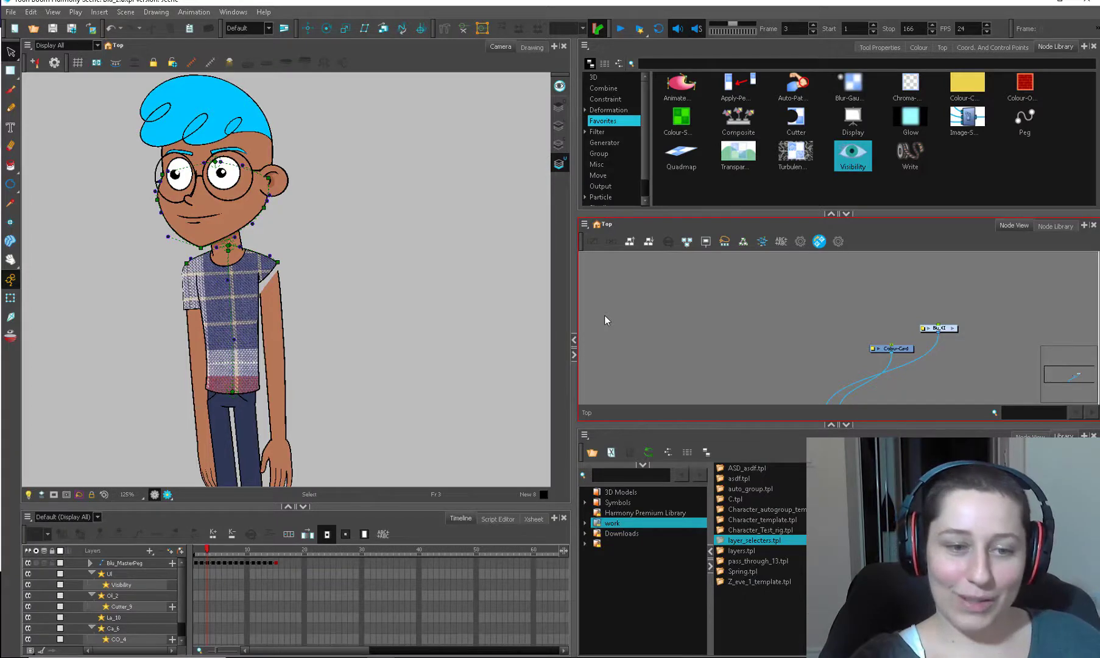
scroll(456, 385, down, 3)
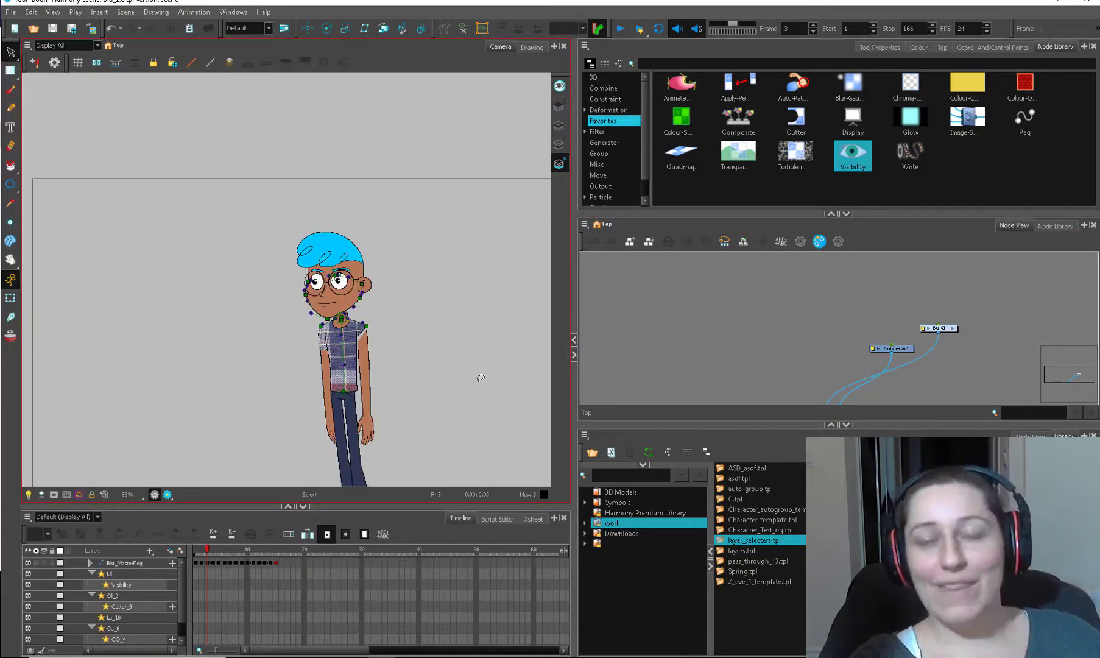